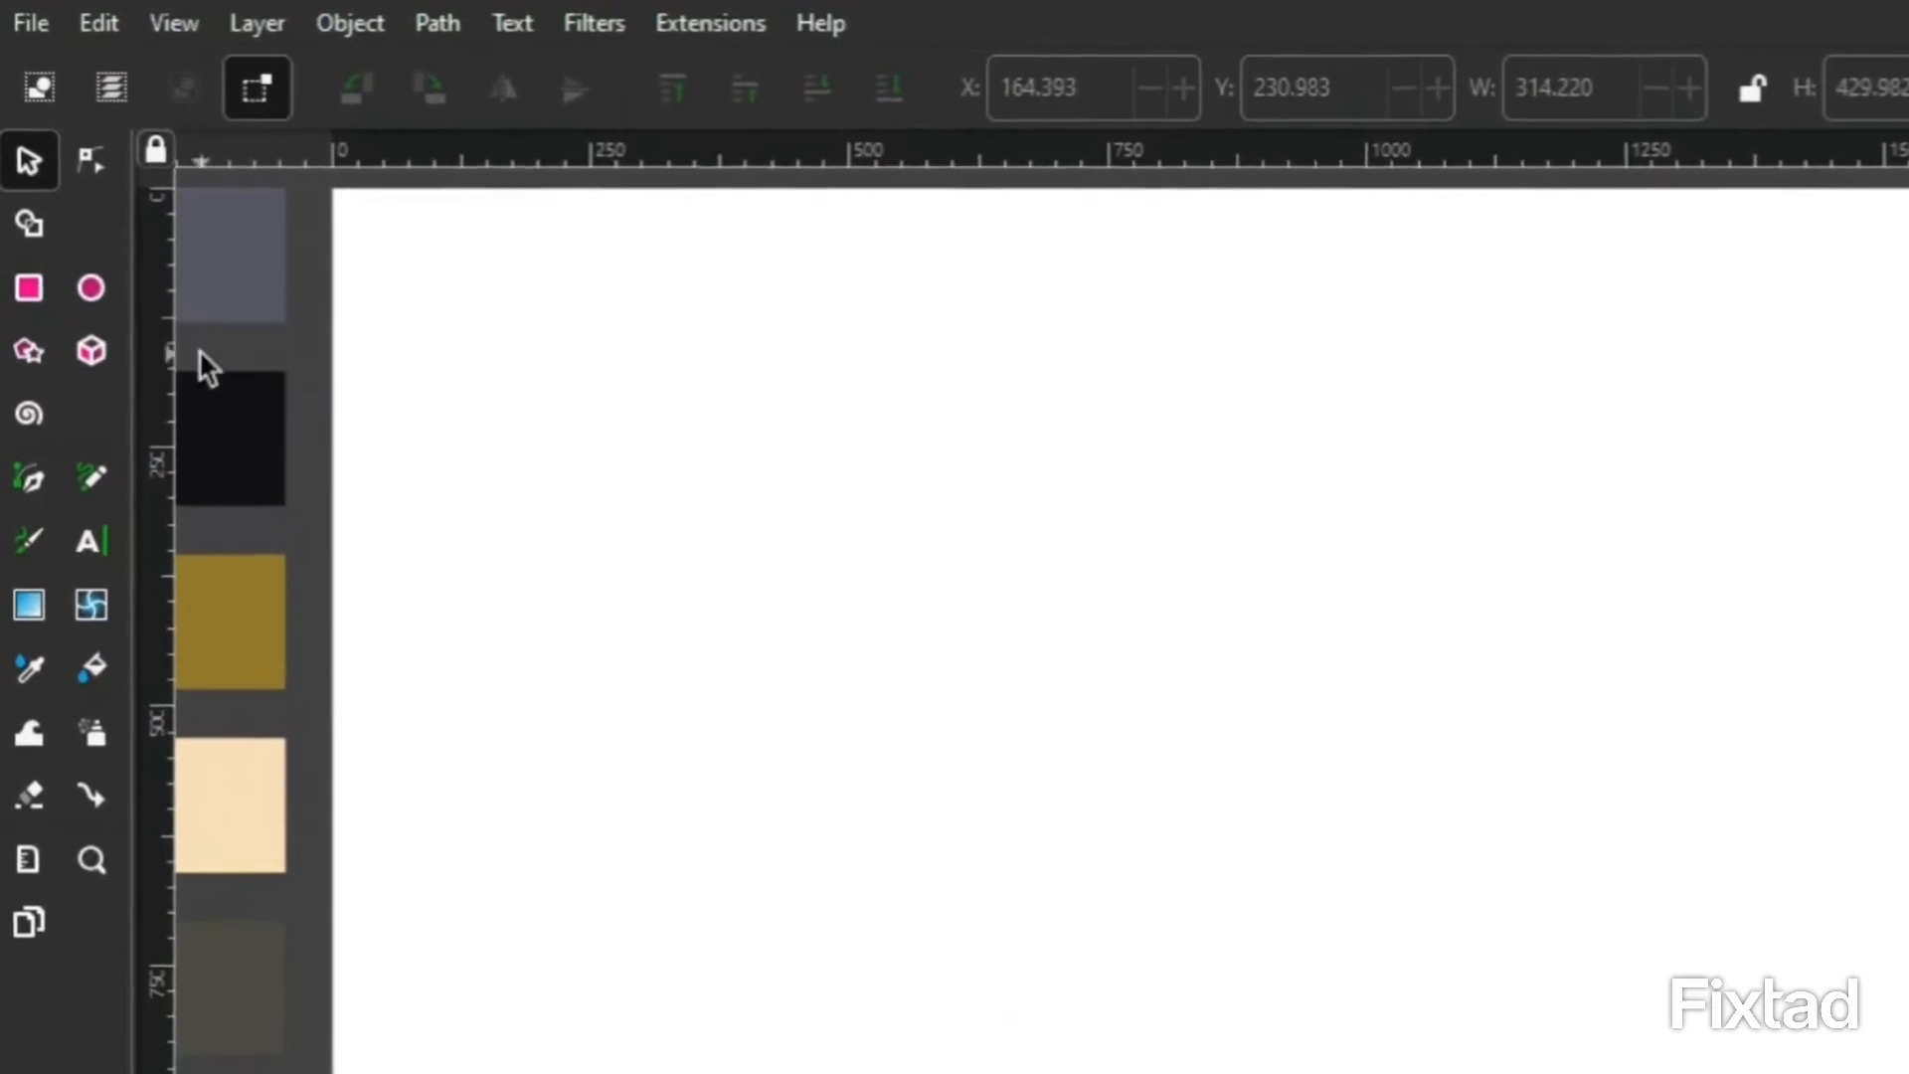
# Draw a rectangle in the upper left of the page and size it to 500 px wide by 700 px high.
pyautogui.click(43, 320)
pyautogui.moveTo(508, 369); pyautogui.dragTo(892, 997)
pyautogui.moveTo(838, 932); pyautogui.dragTo(850, 946)
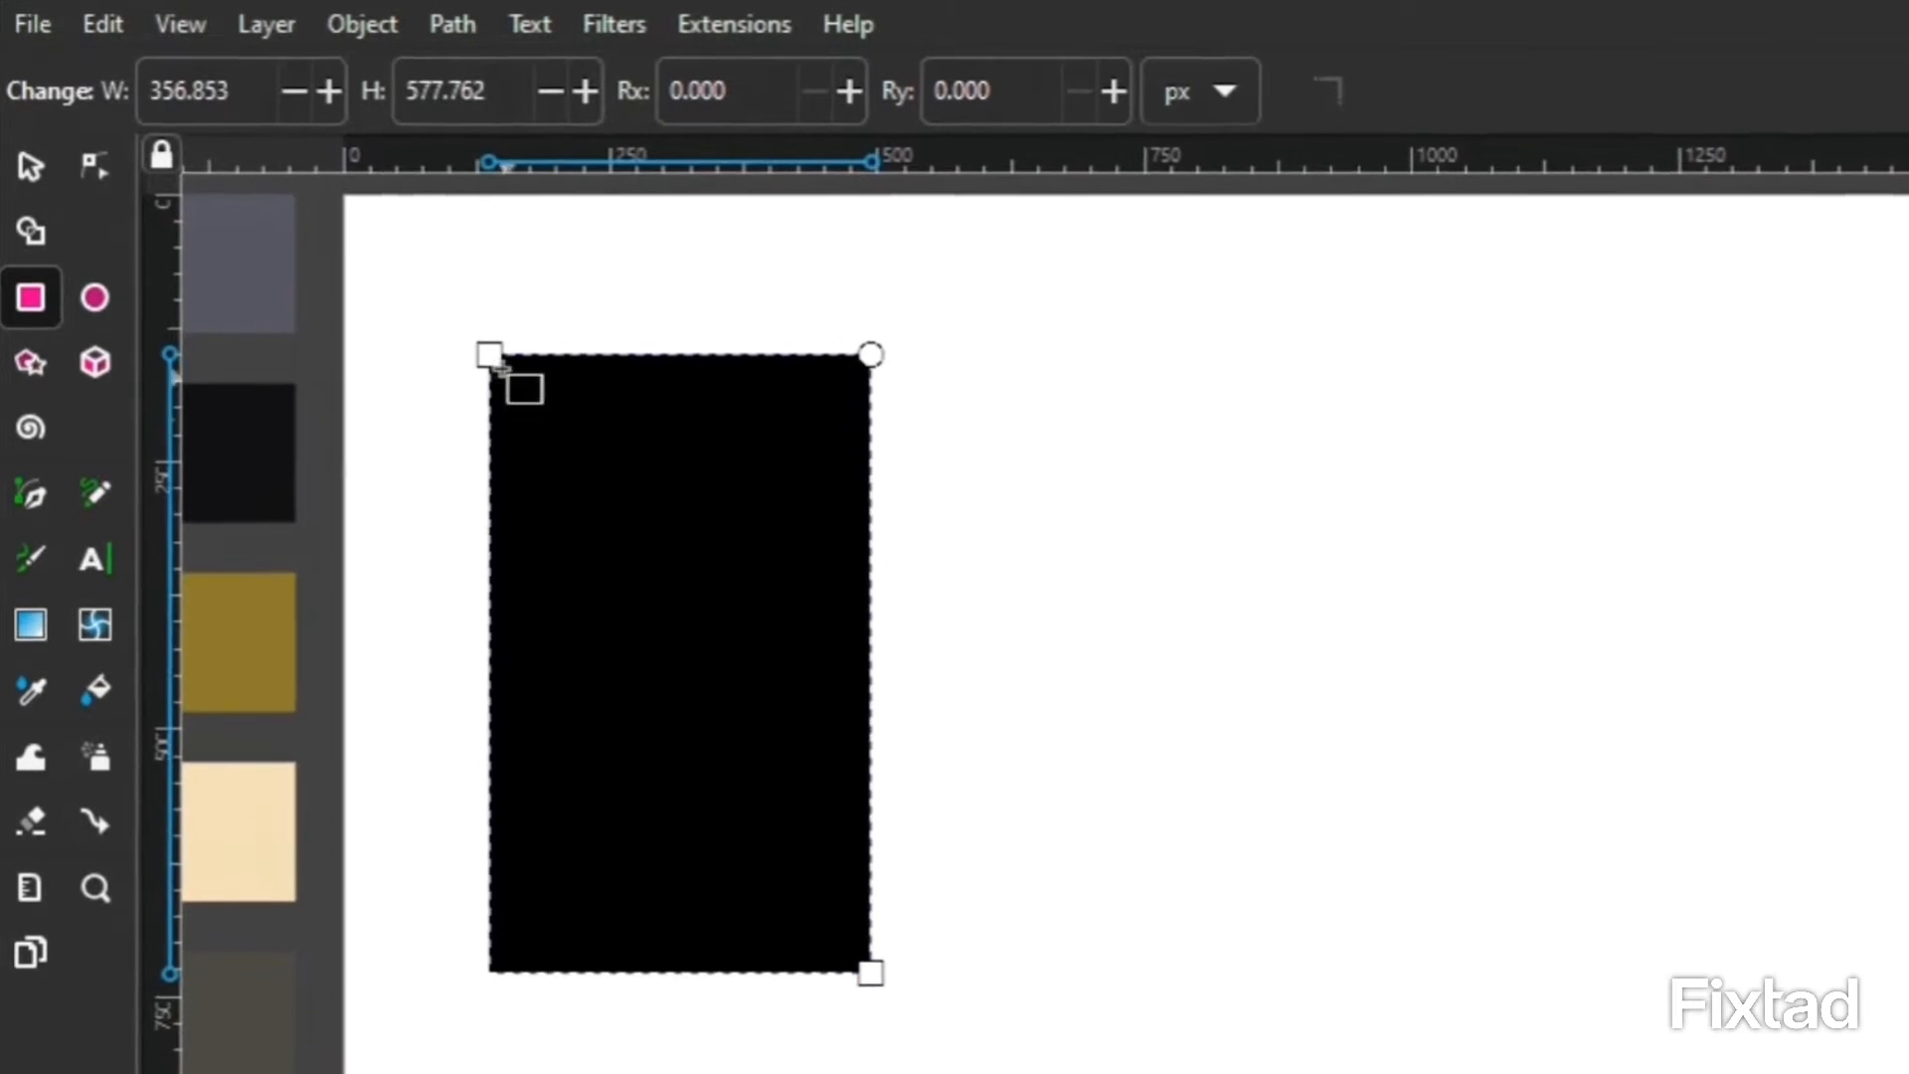
pyautogui.tripleClick(153, 94)
pyautogui.write('500')
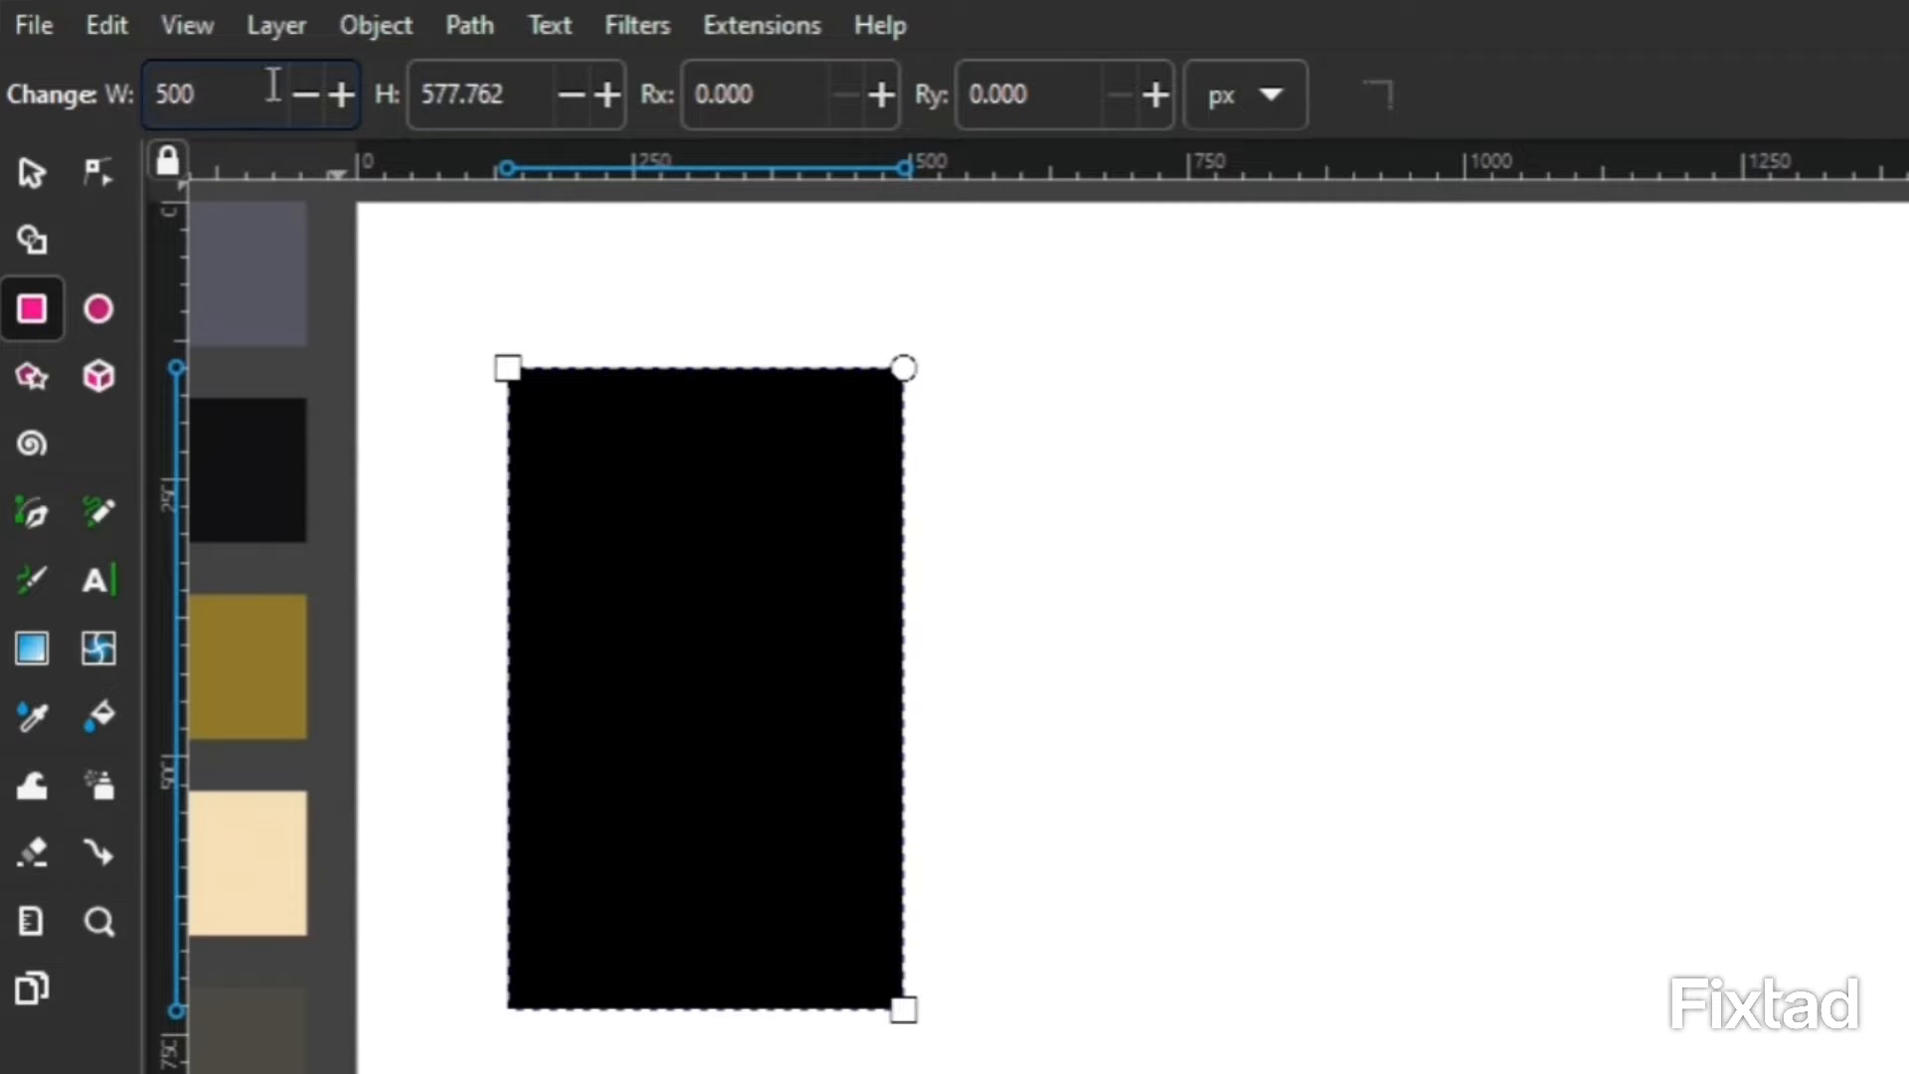
pyautogui.tripleClick(416, 94)
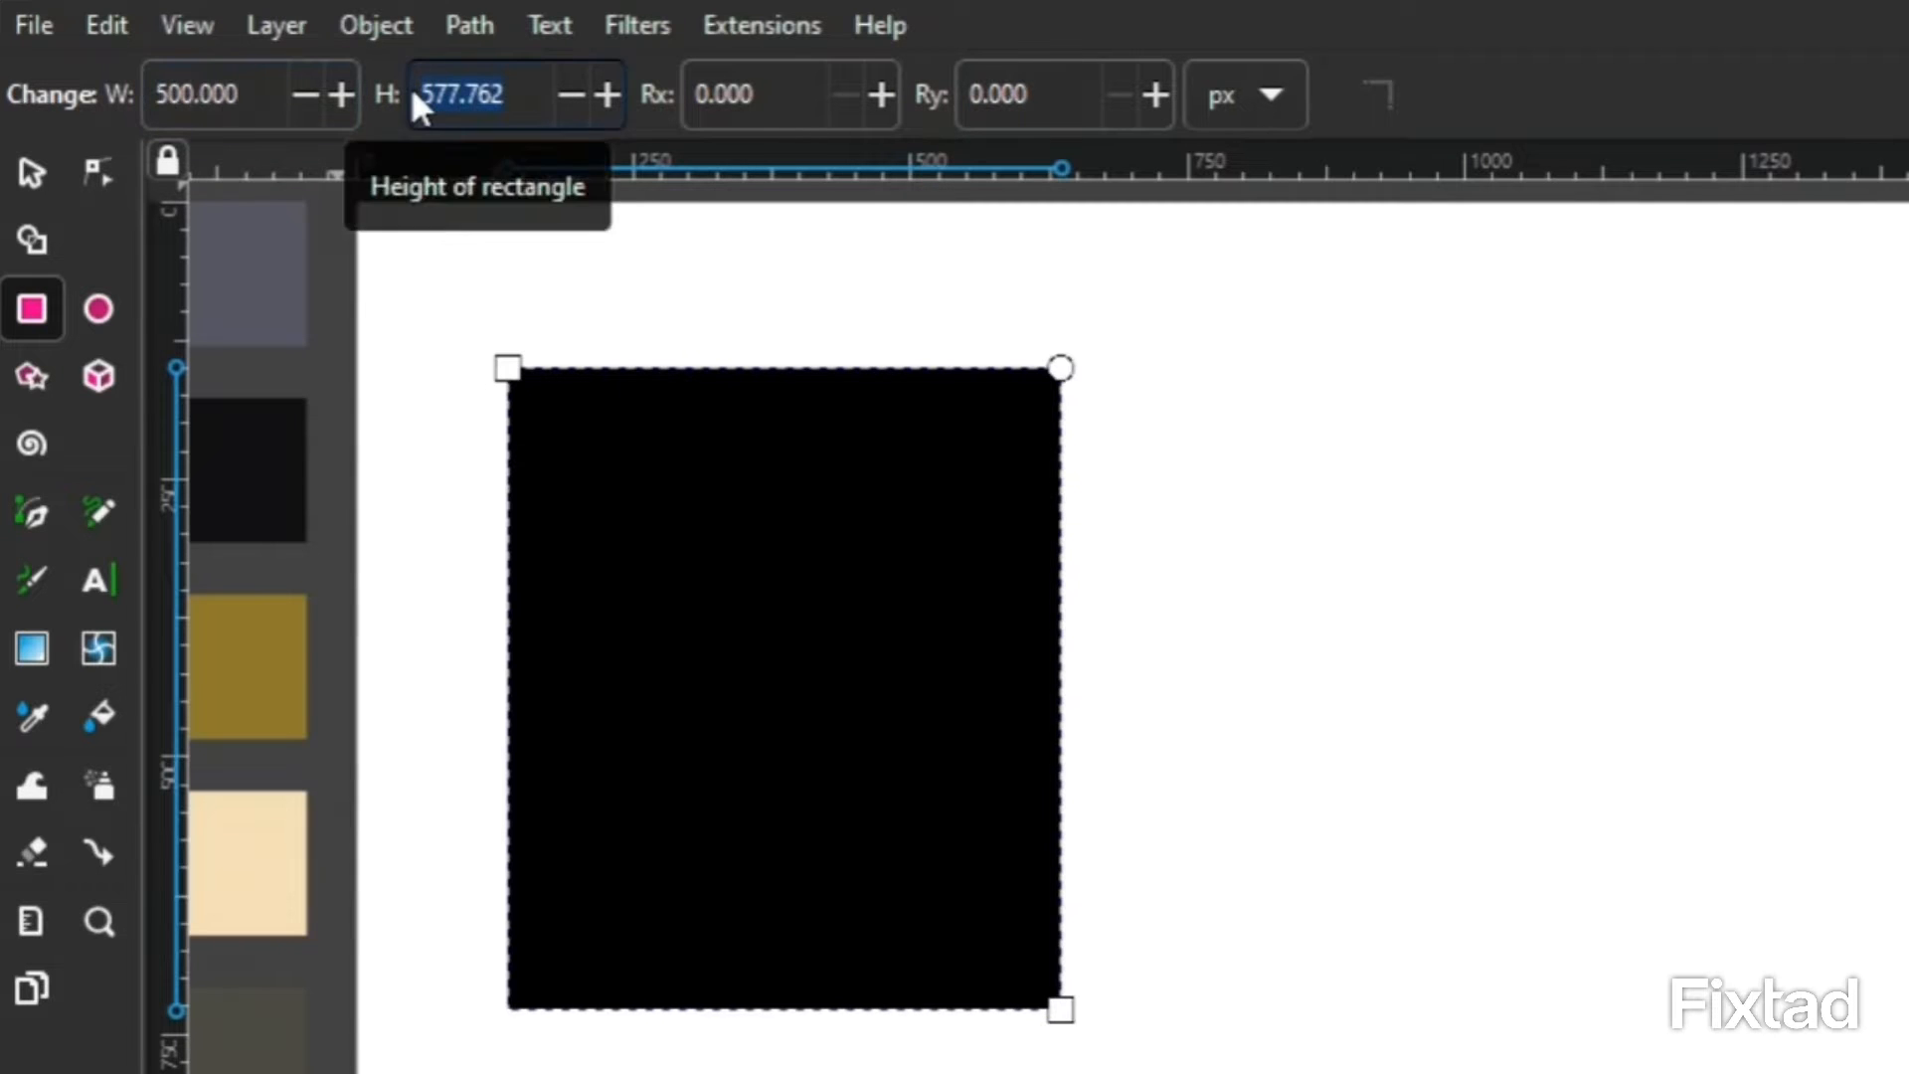
pyautogui.write('700')
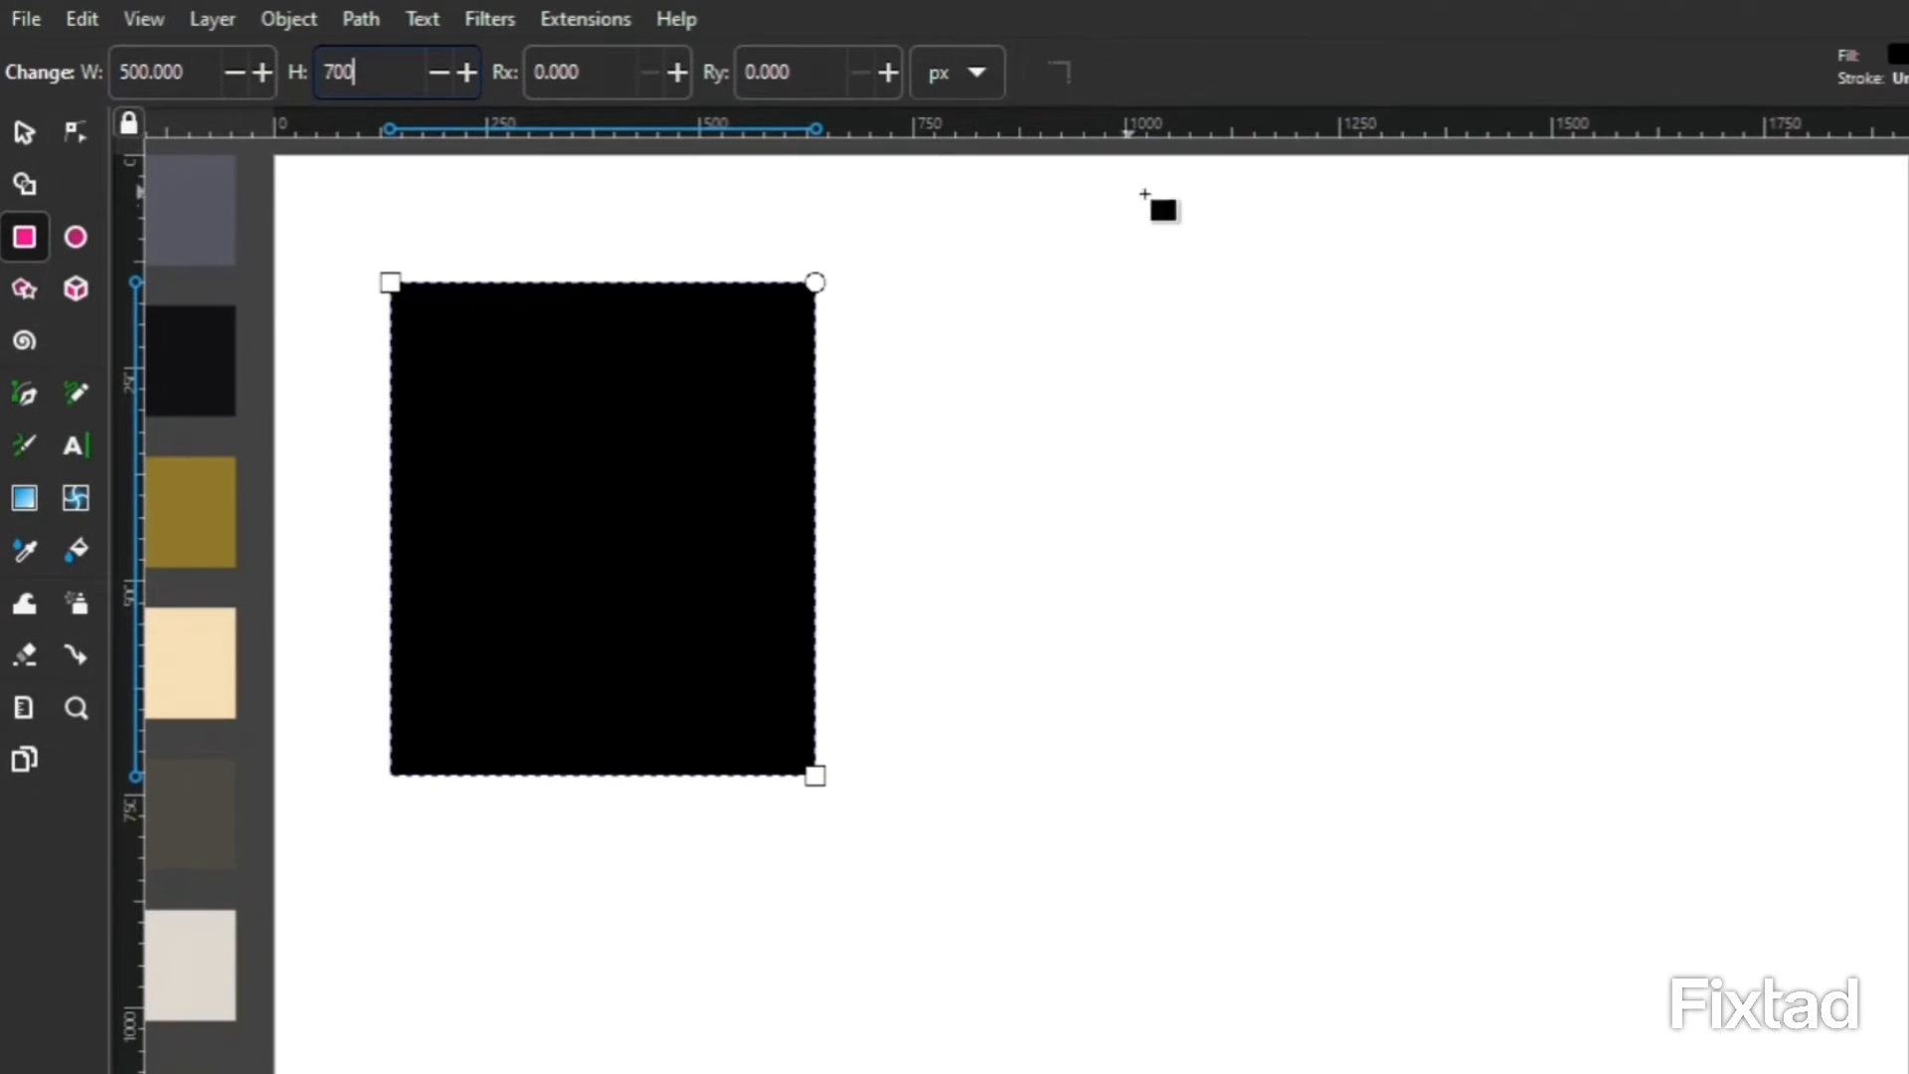
# Remove the rectangle's stroke and fill it with the near-black swatch colour #101013 sampled from the palette.
pyautogui.hotkey('ctrl', 'shift', 'f')
pyautogui.click(1427, 210)
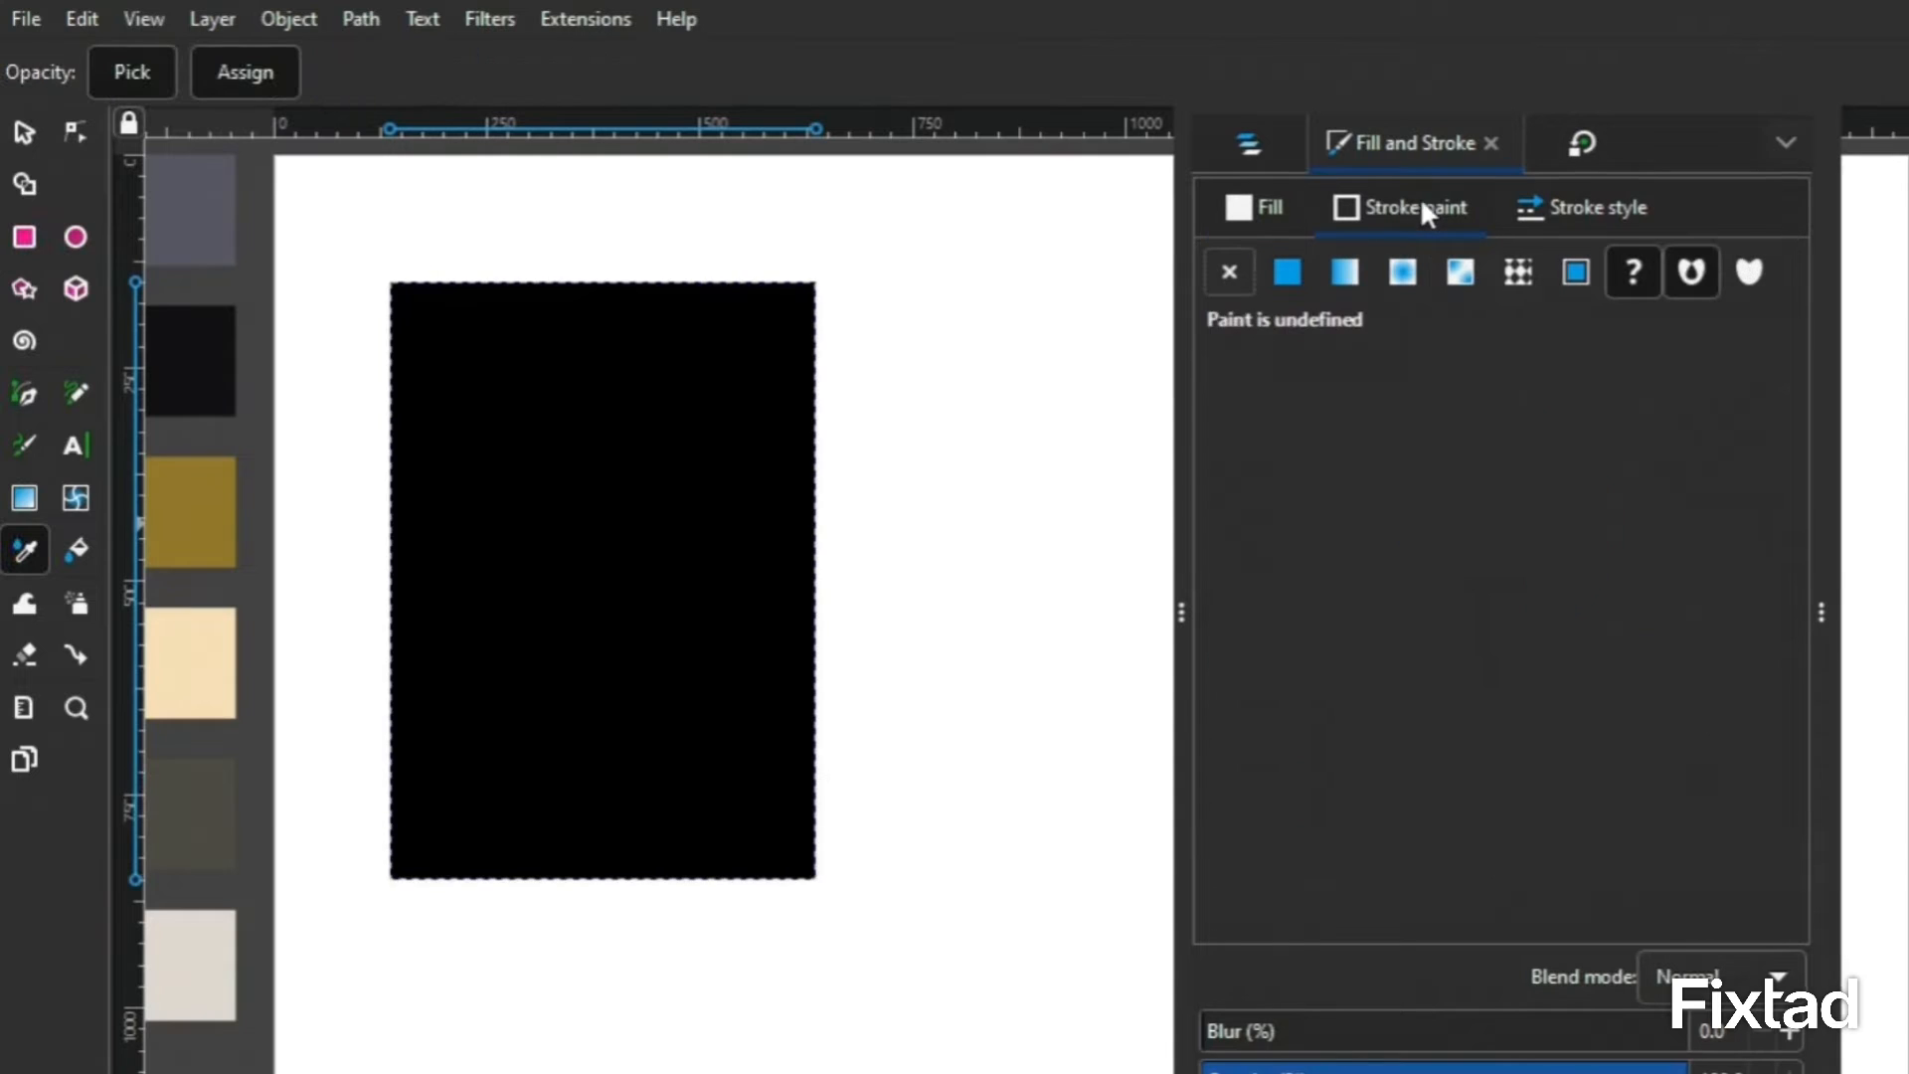
pyautogui.click(1225, 271)
pyautogui.click(1277, 206)
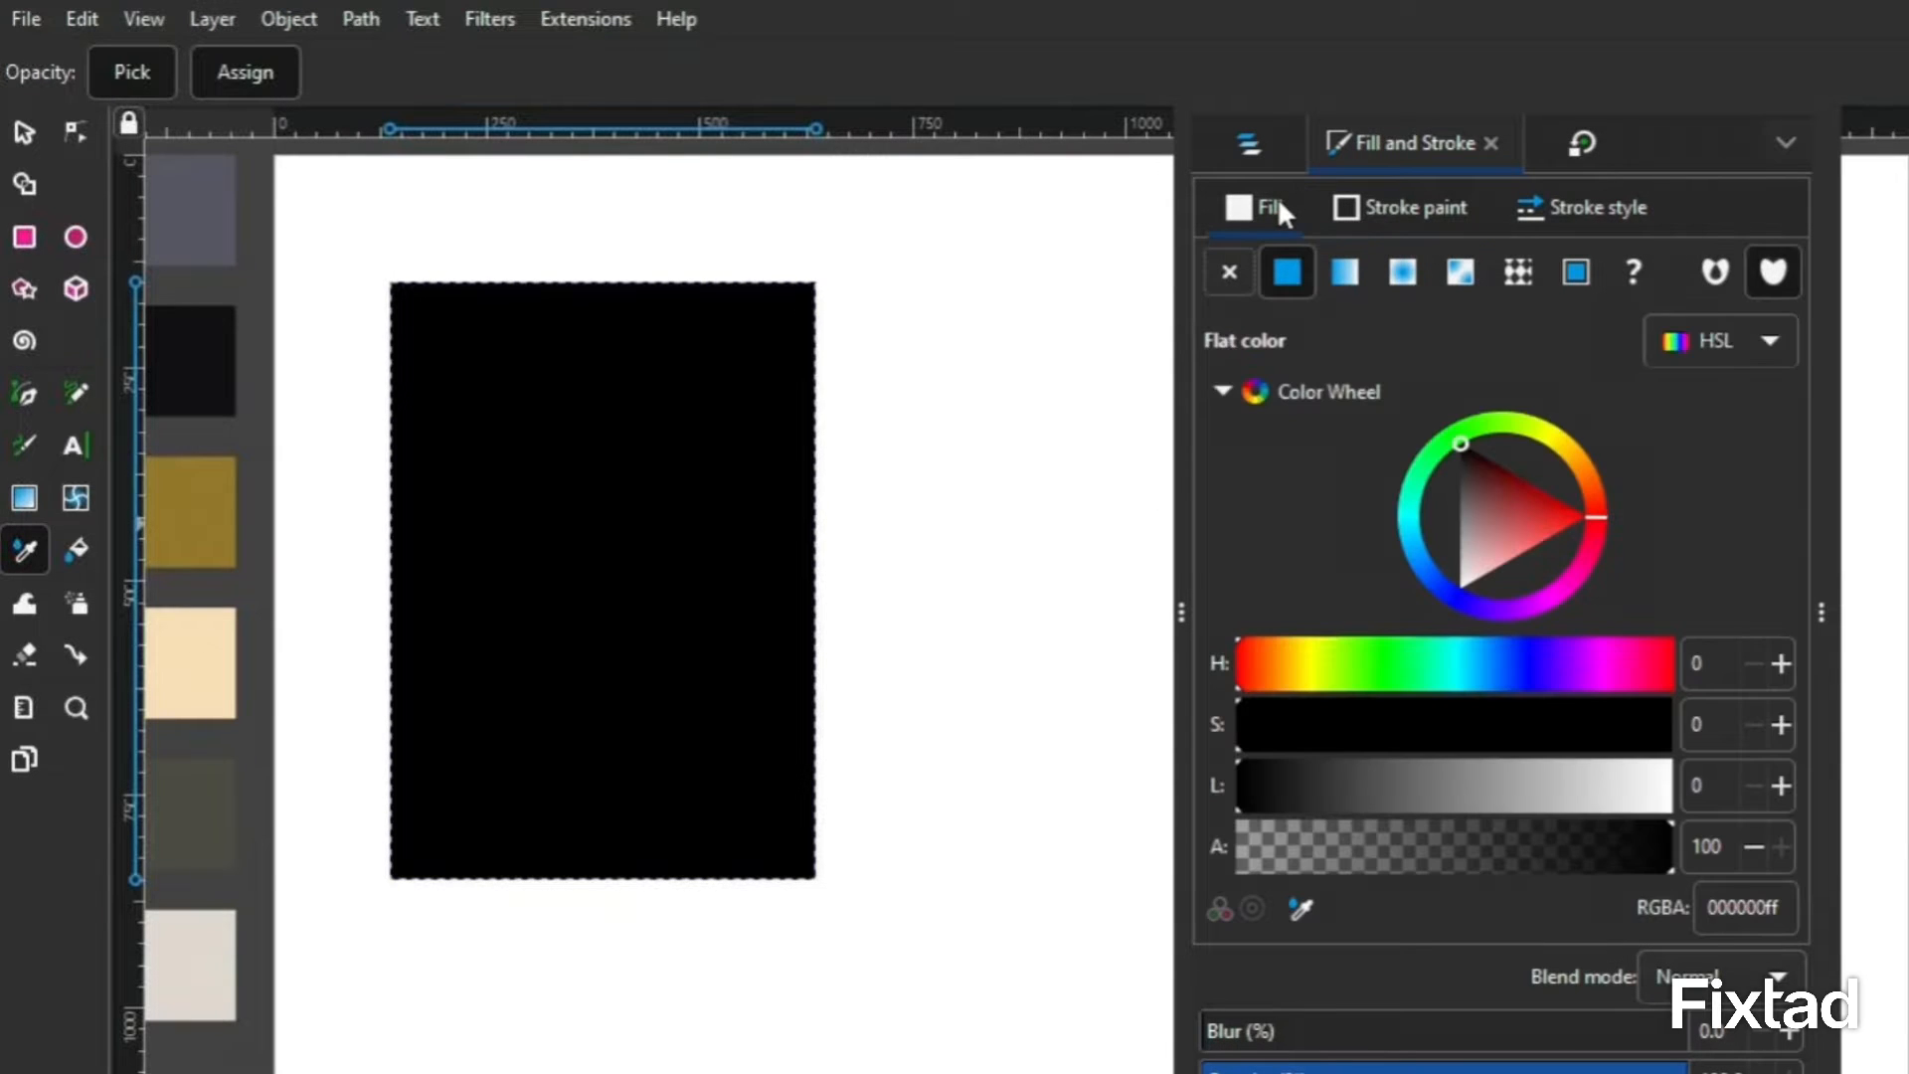
pyautogui.click(1300, 913)
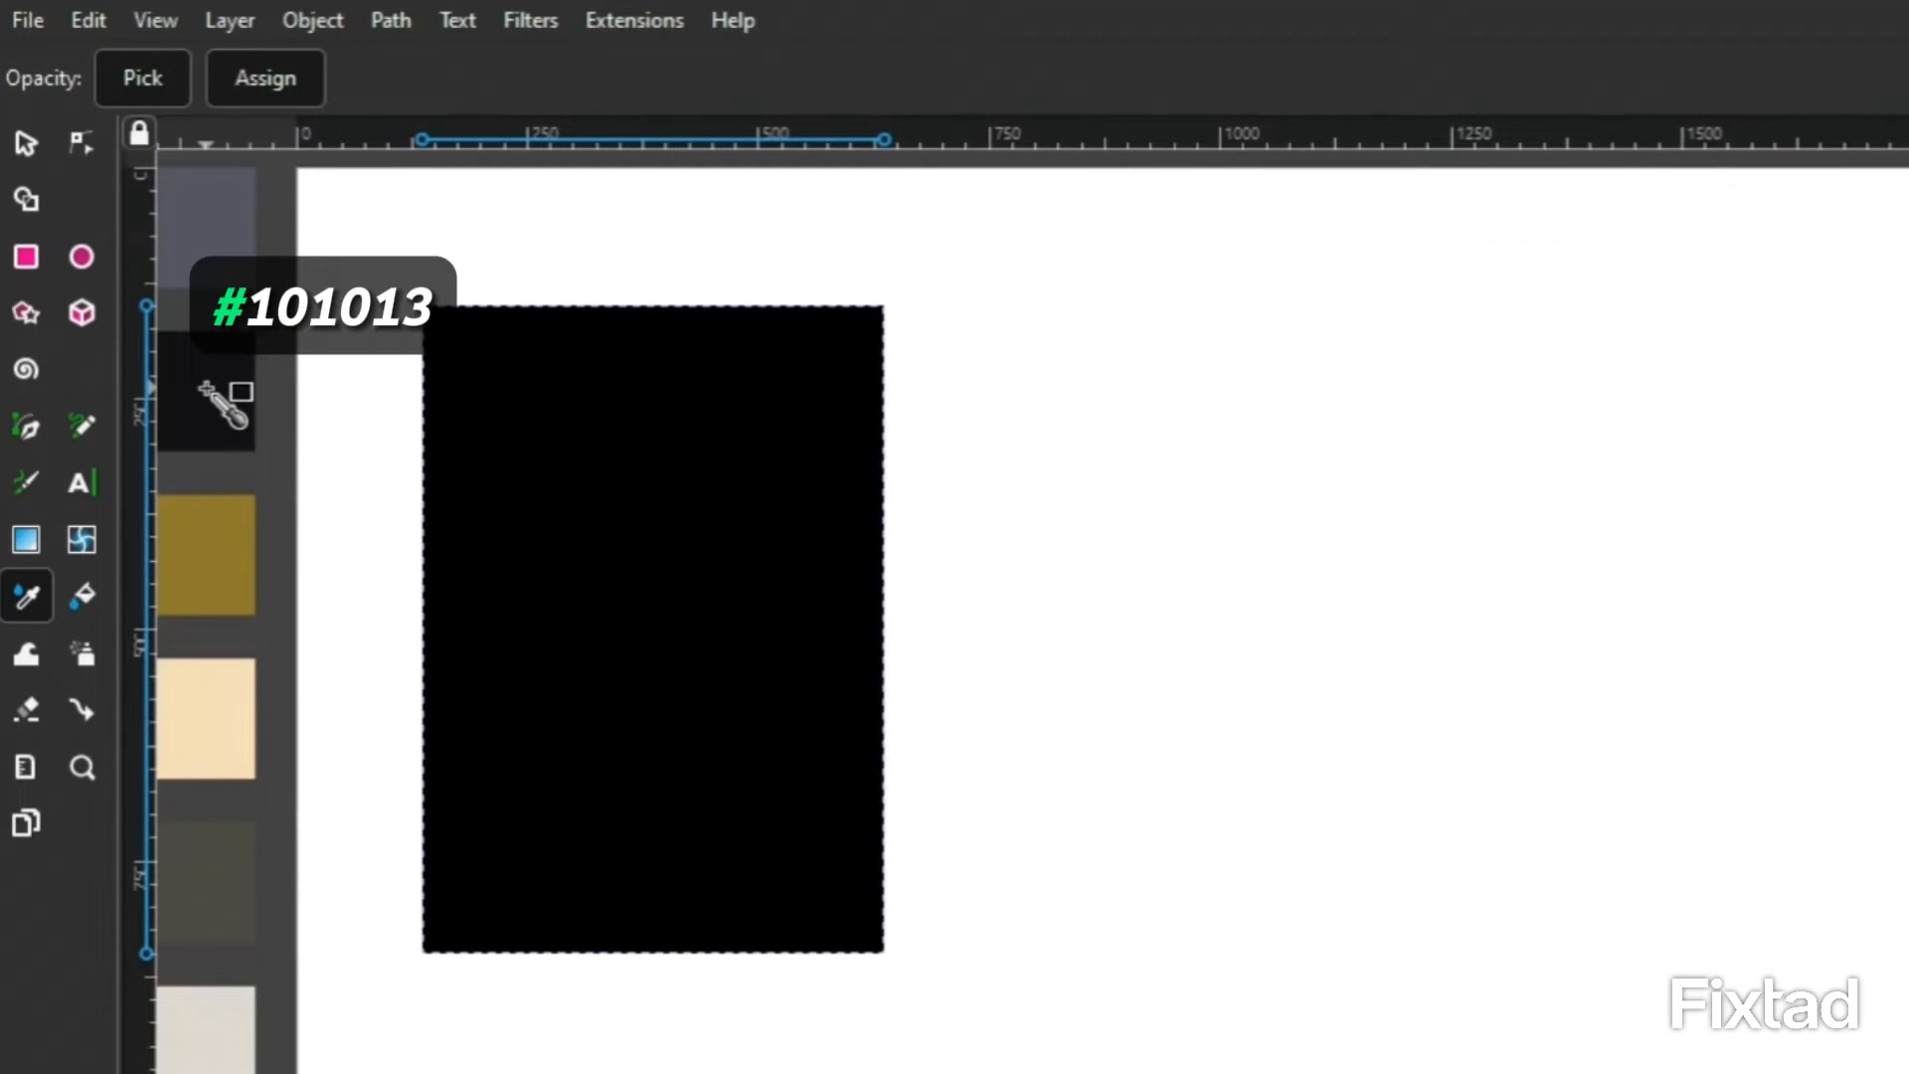
pyautogui.click(206, 387)
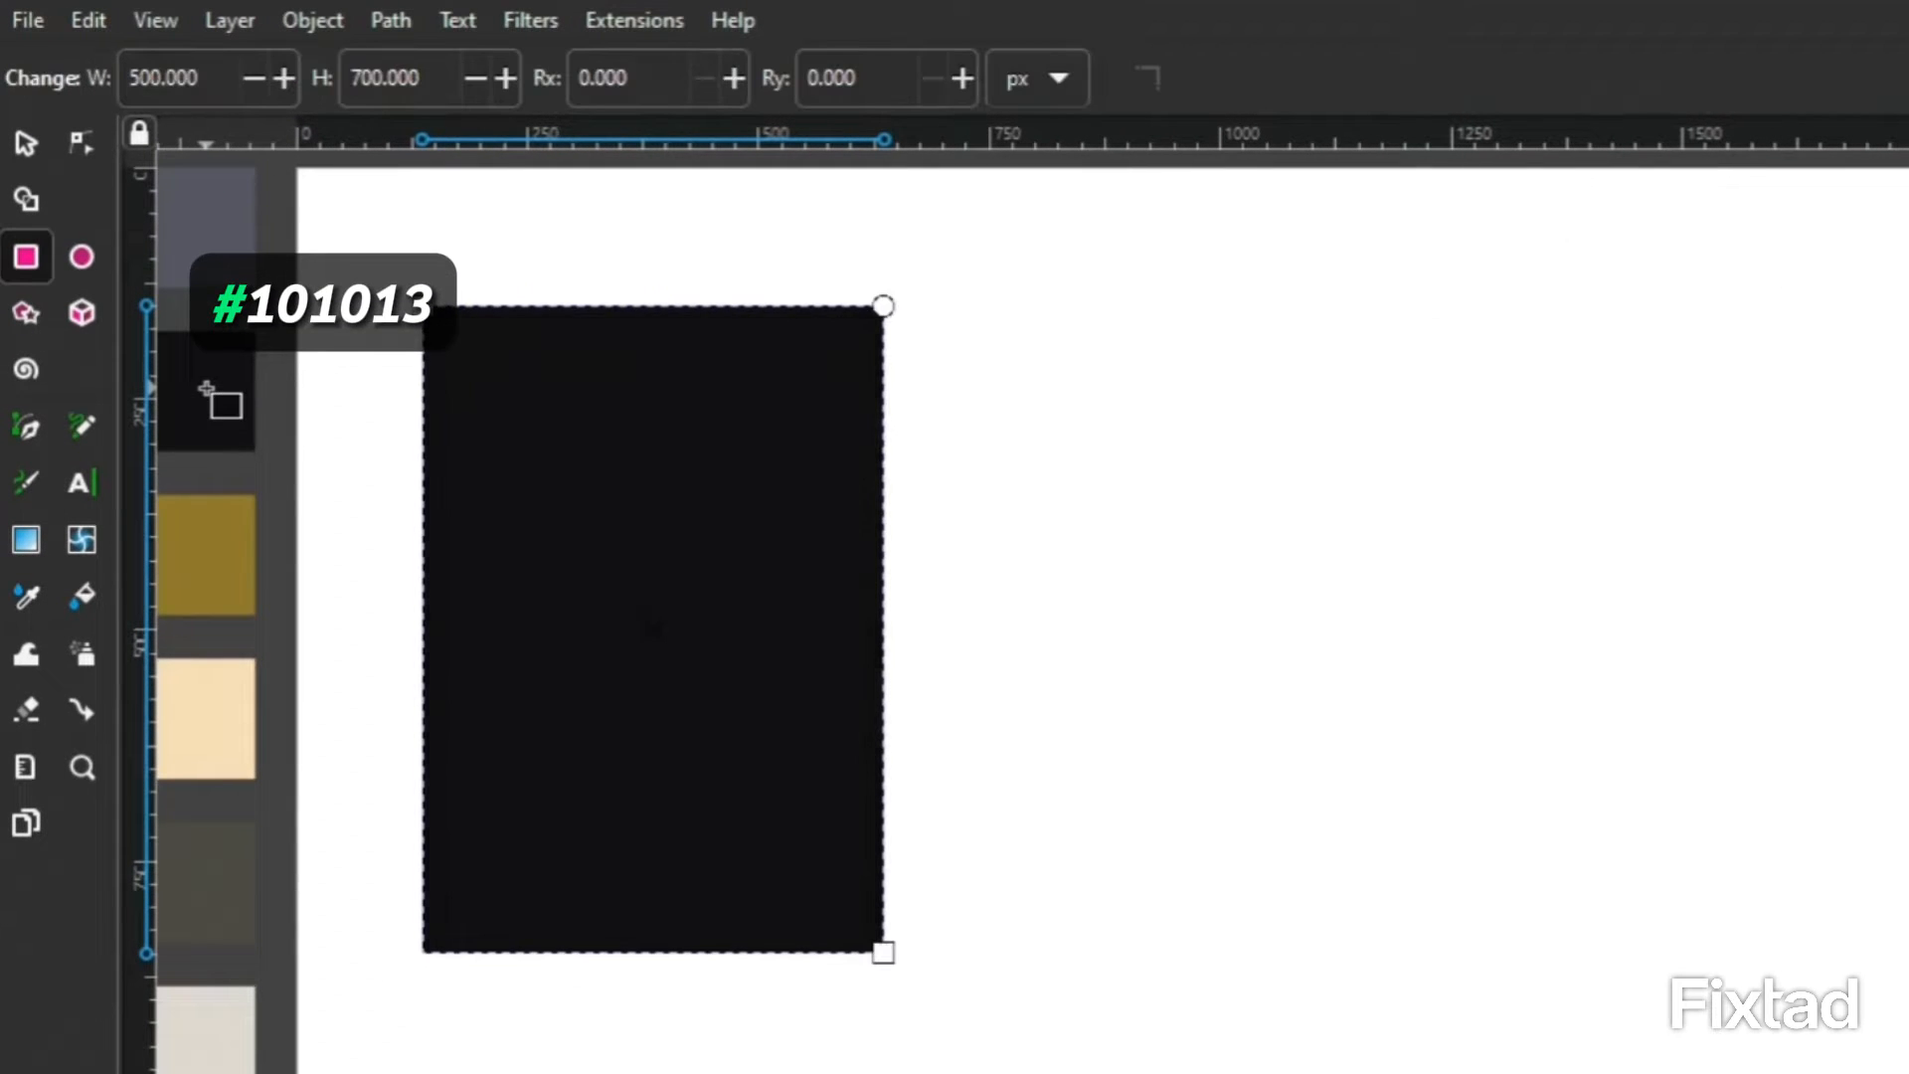
pyautogui.press('Escape')
# Lock the near-black background rectangle in the object list so it cannot be moved.
pyautogui.click(14, 145)
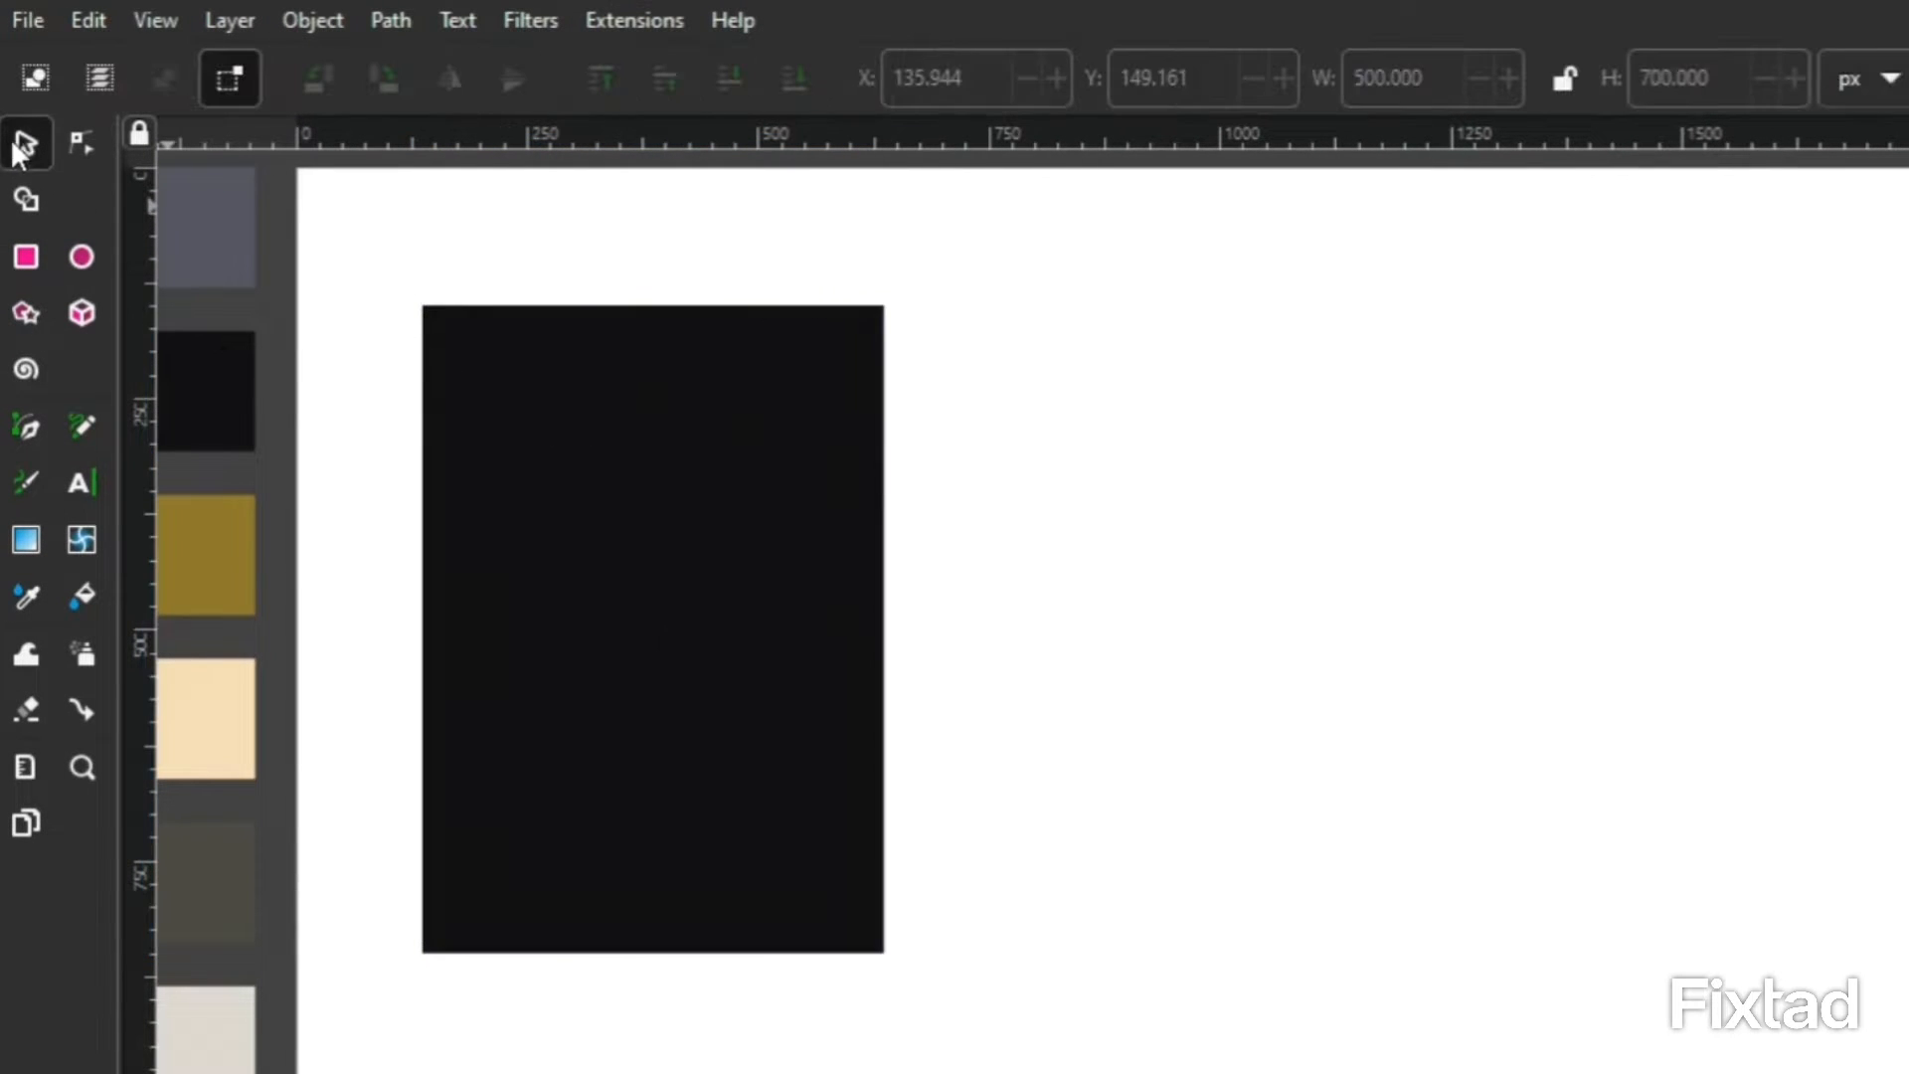
pyautogui.click(861, 443)
pyautogui.hotkey('ctrl', 'shift', 'l')
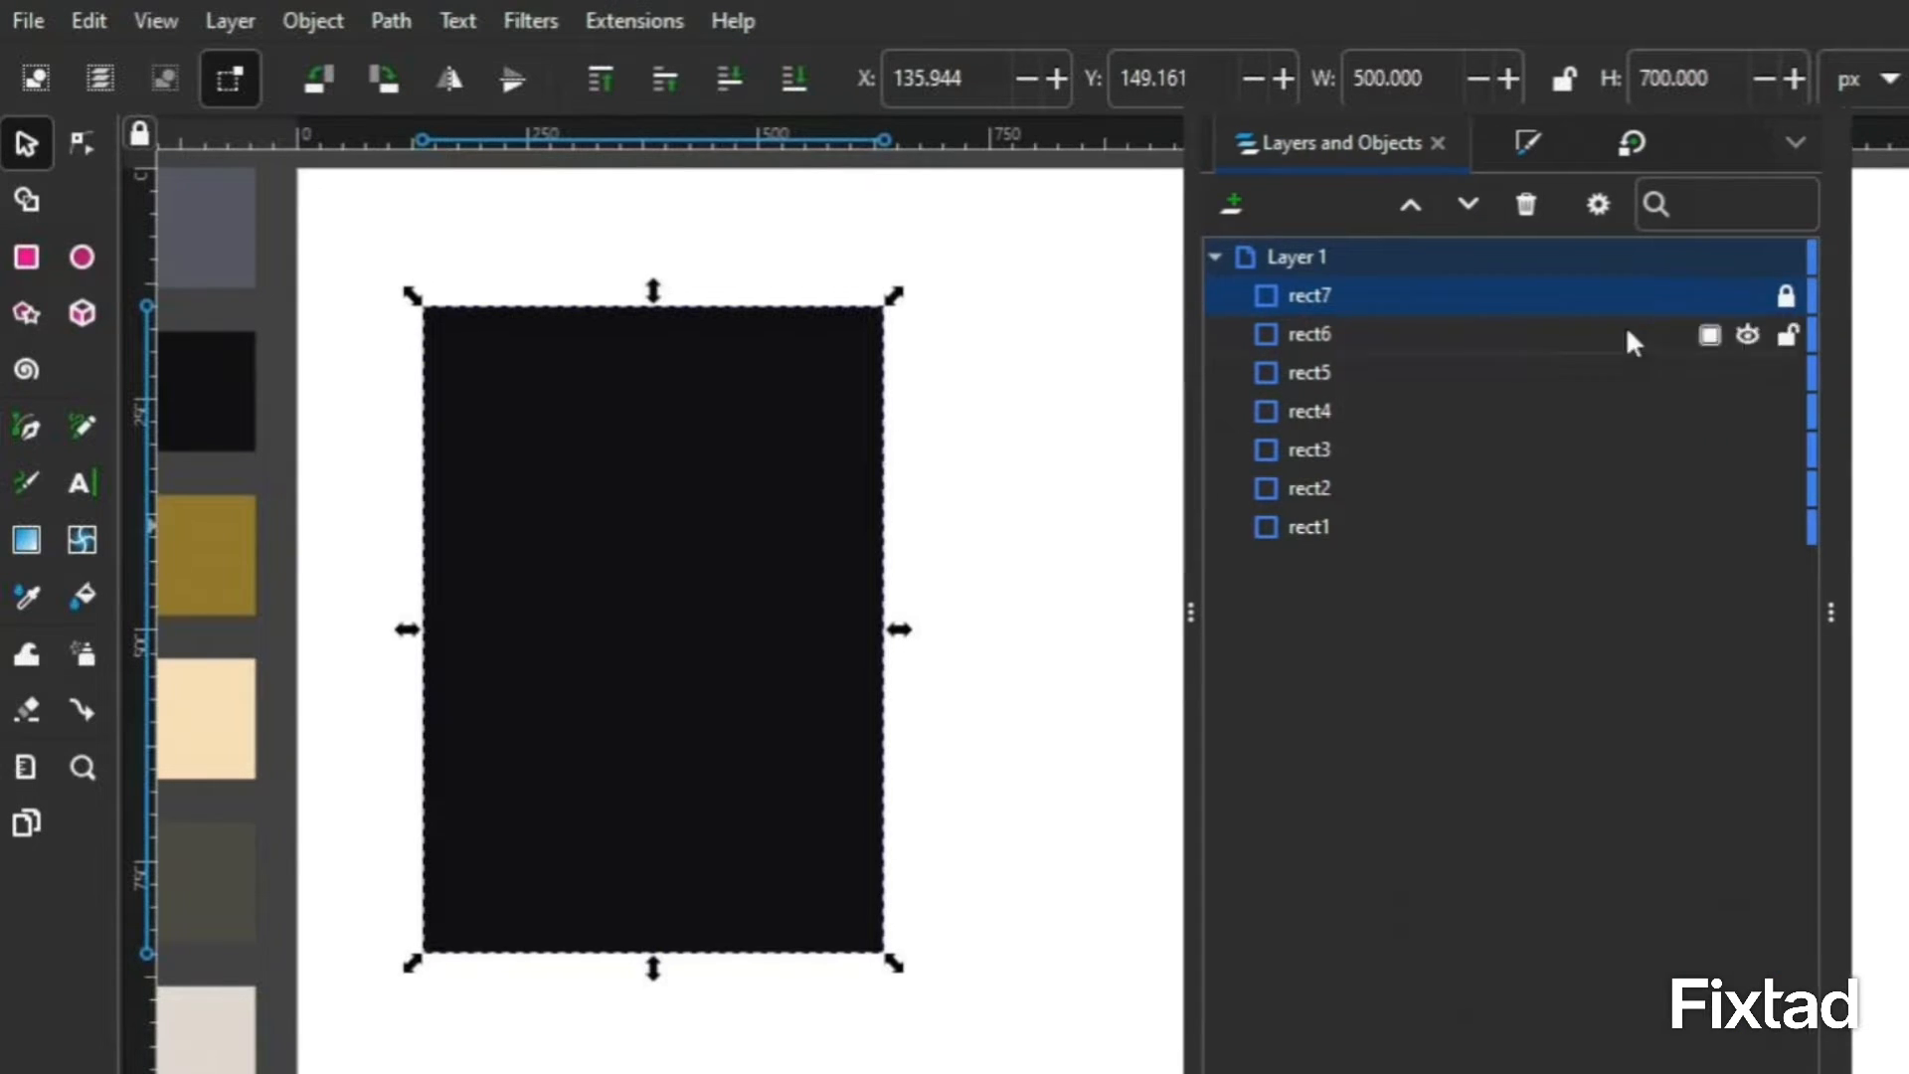
pyautogui.click(1070, 499)
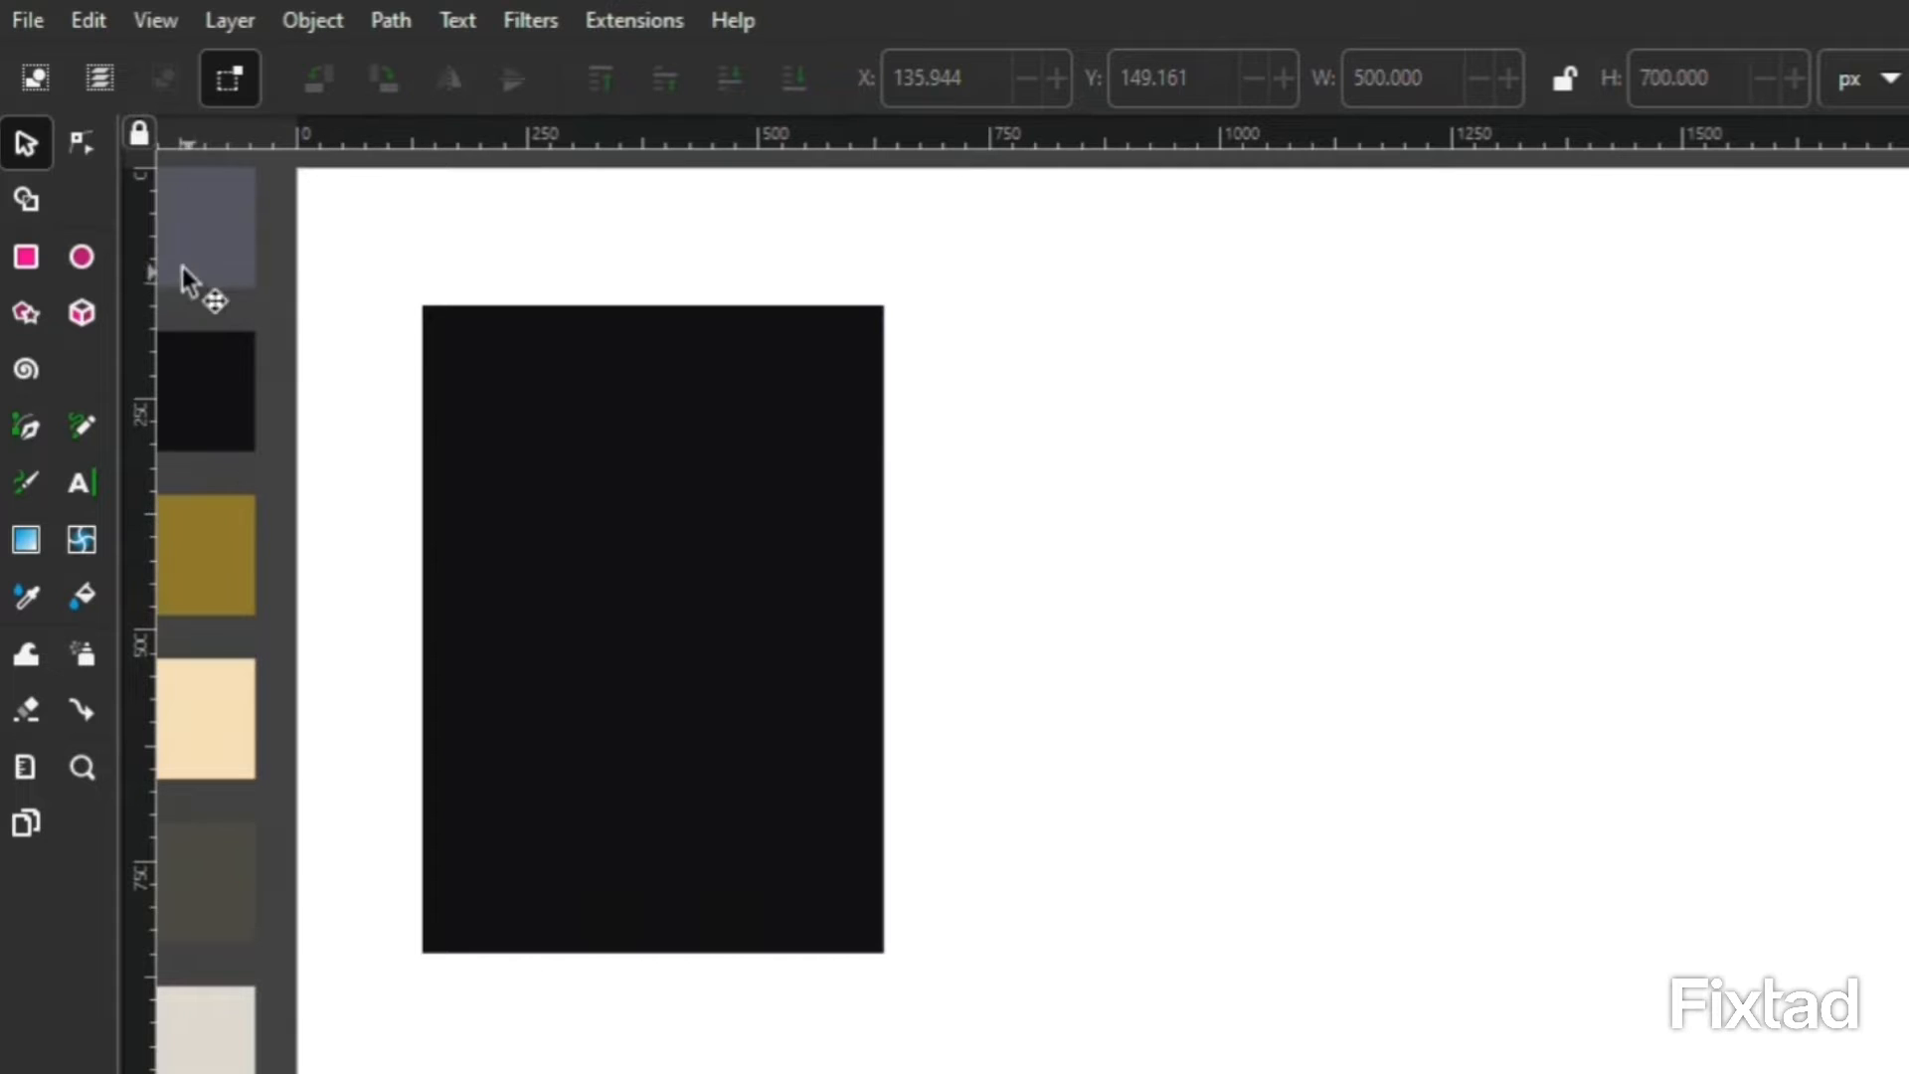
# Draw a circle about 138 px wide on the upper part of the rectangle and fill it with the grey-violet palette swatch.
pyautogui.click(90, 255)
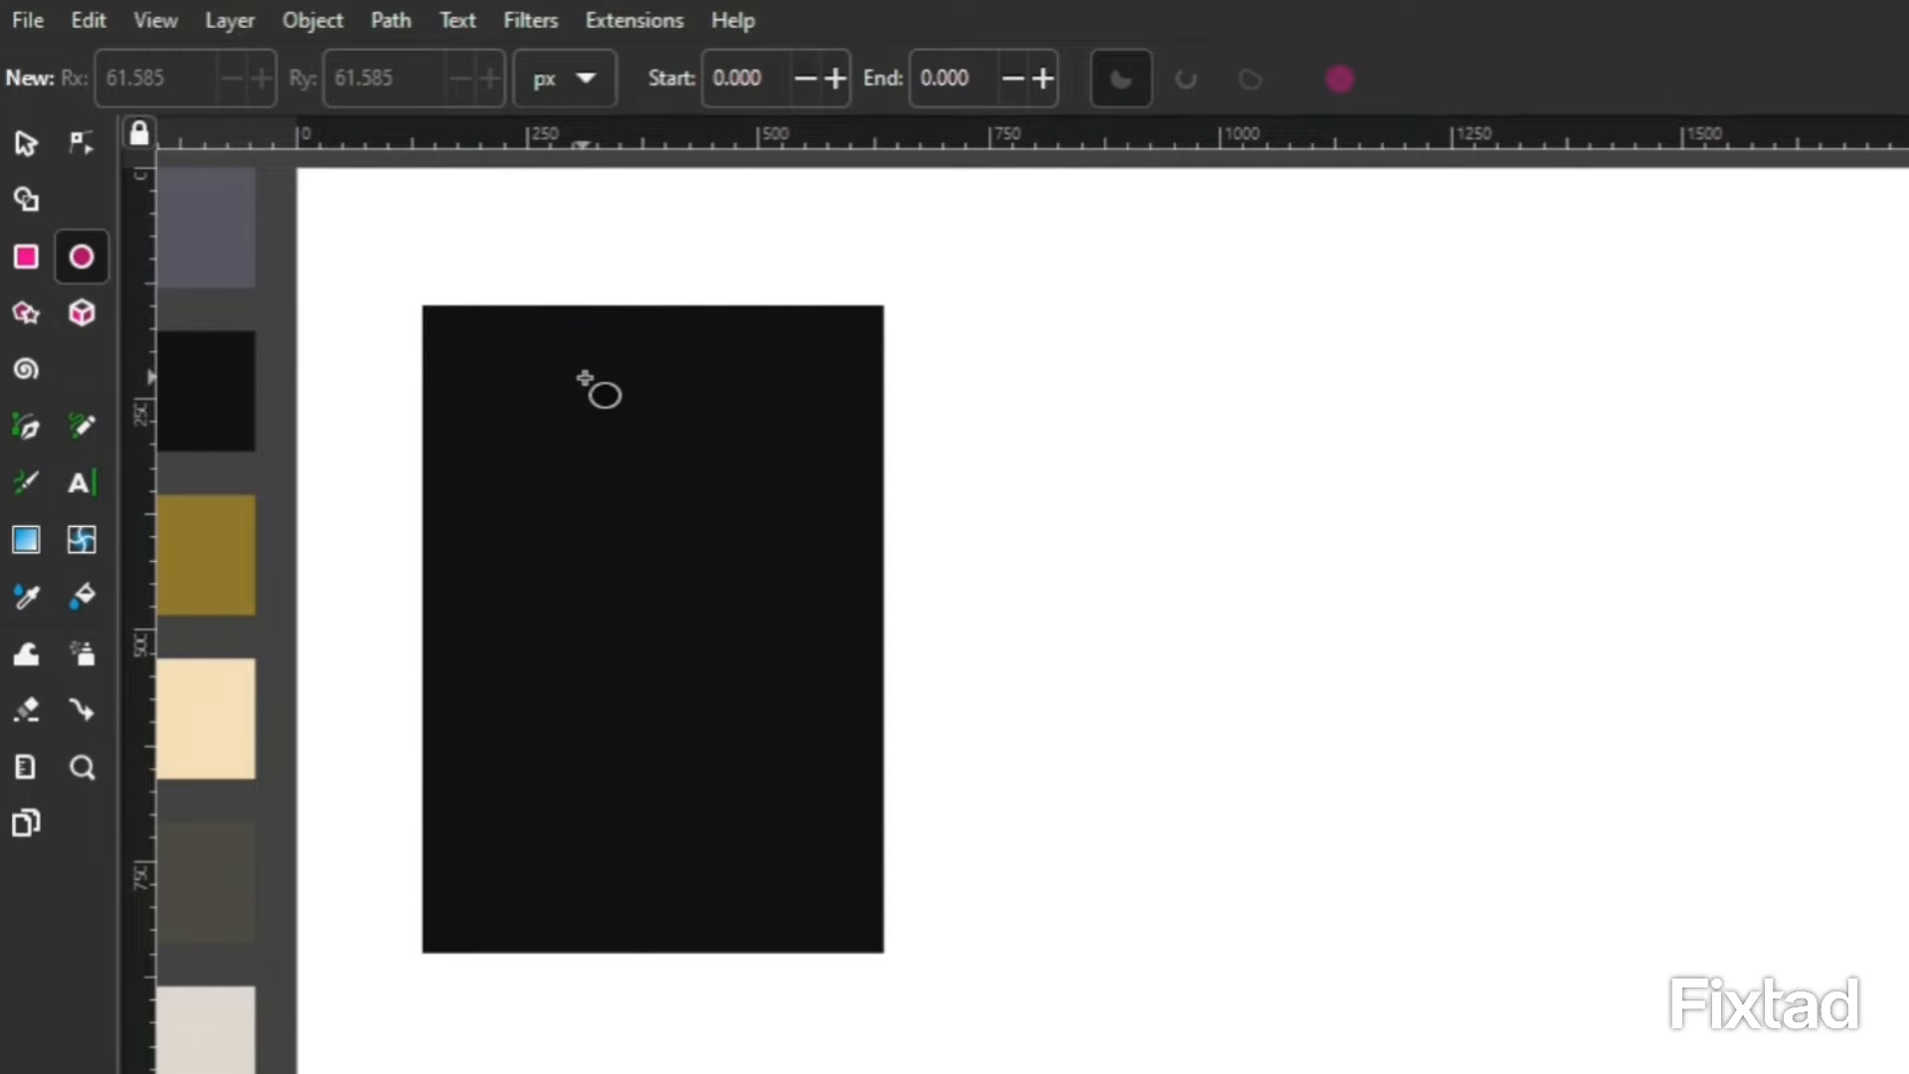
pyautogui.moveTo(584, 378); pyautogui.dragTo(711, 503)
pyautogui.hotkey('ctrl', 'shift', 'f')
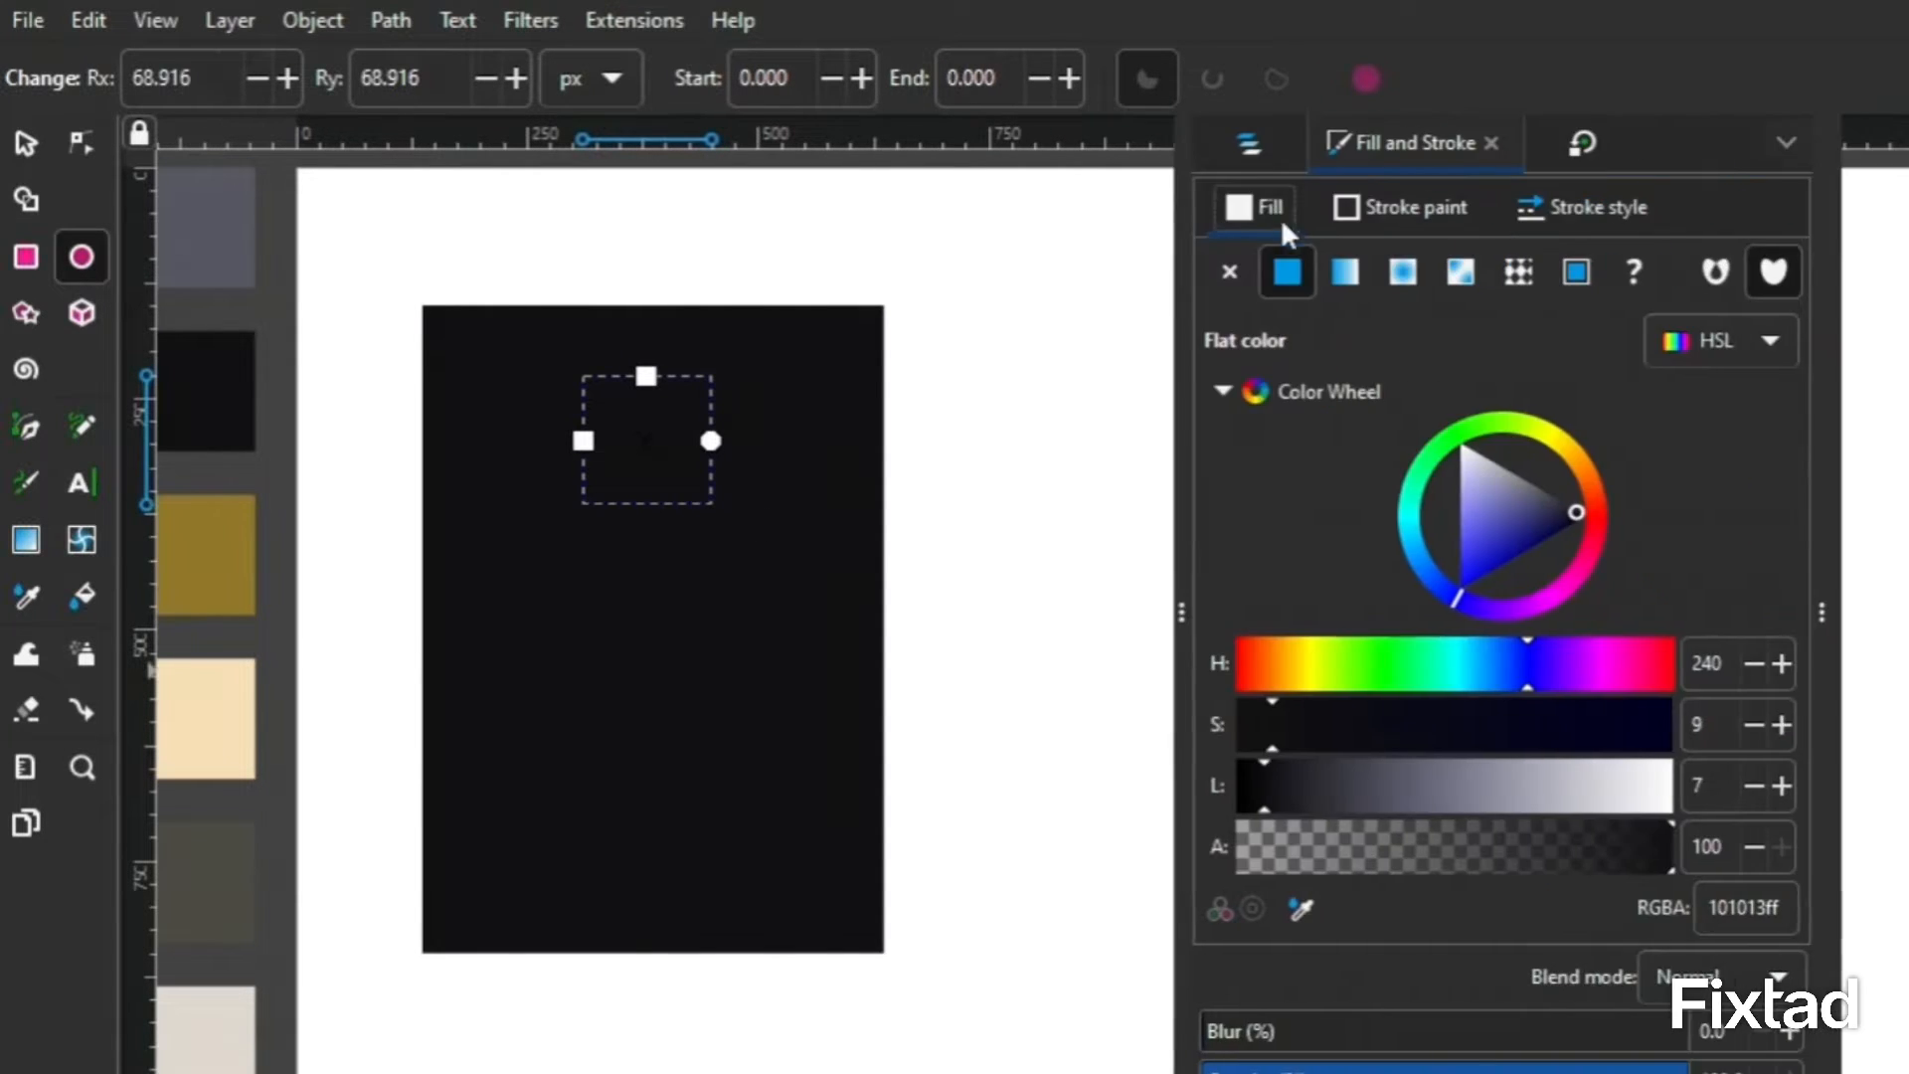
pyautogui.click(1301, 909)
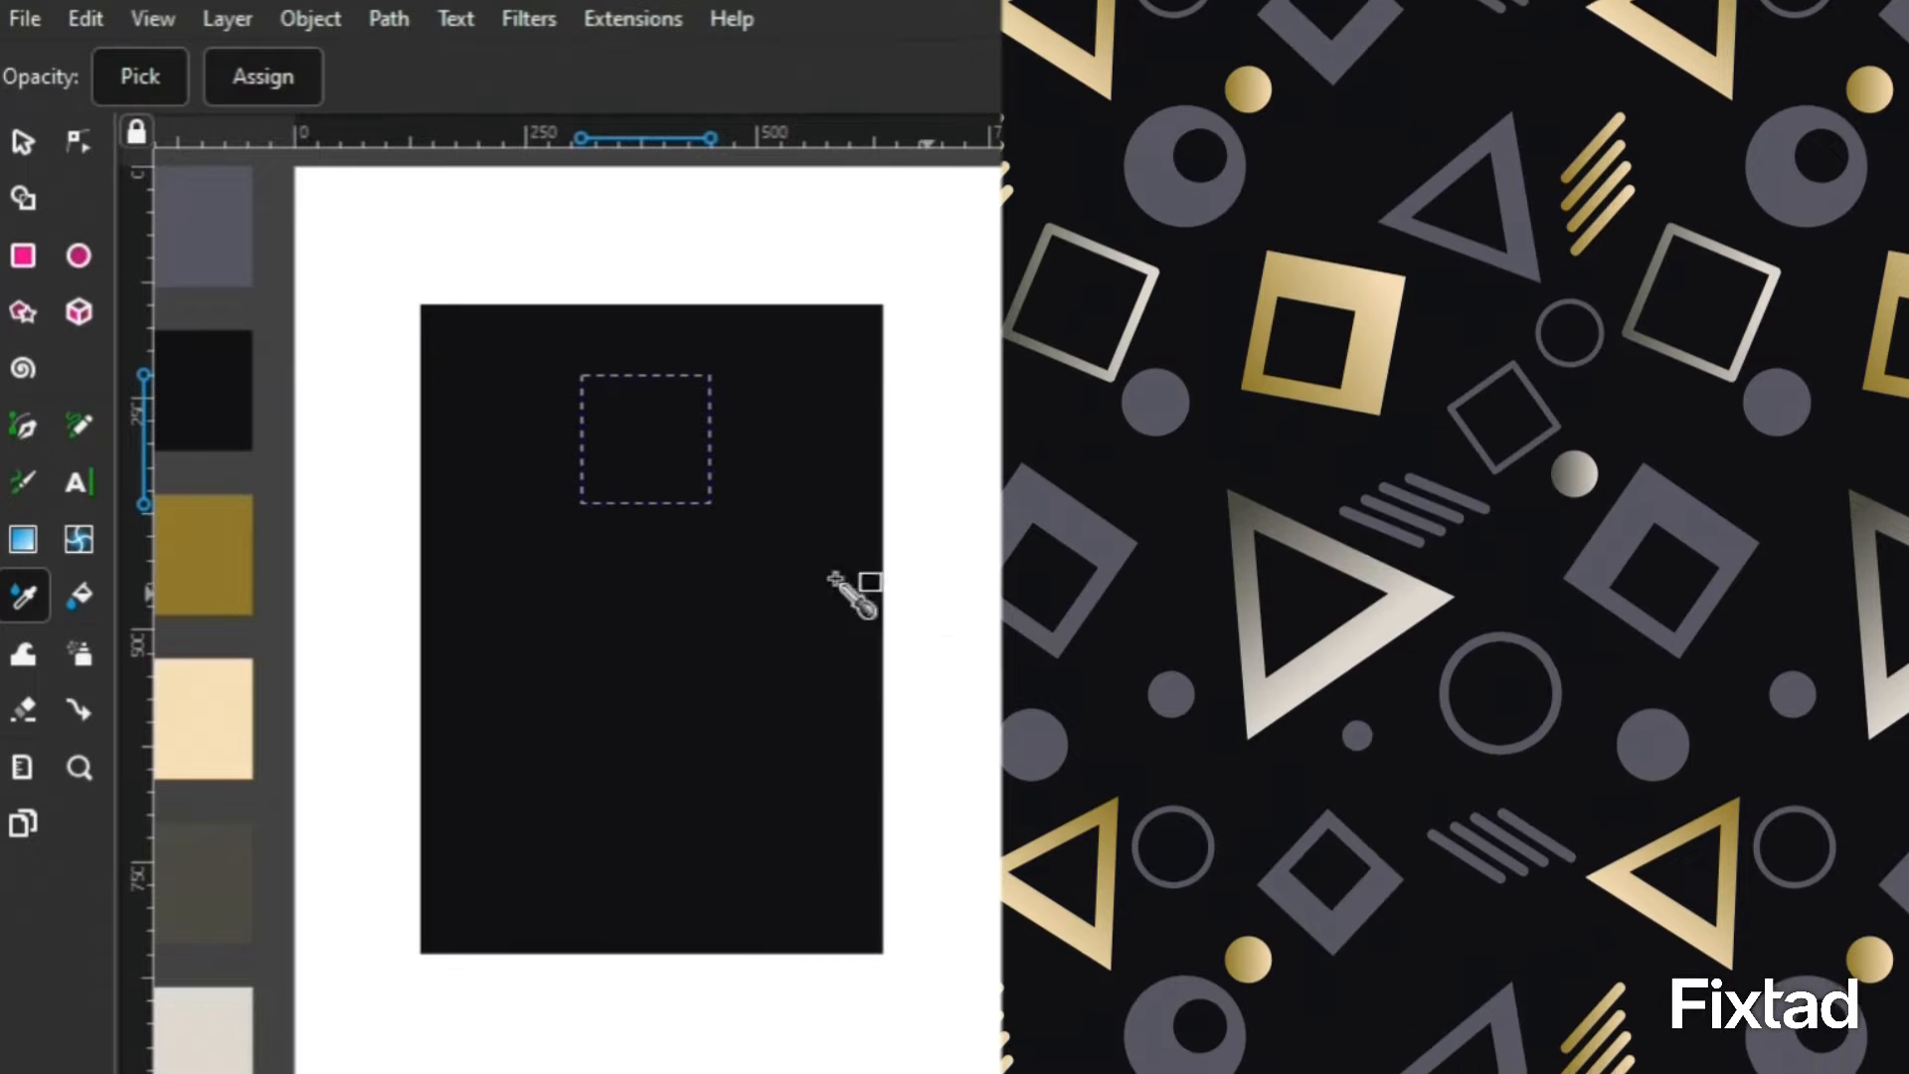
pyautogui.click(230, 263)
# Move the grey circle onto the rectangle's upper-left corner and scale it down.
pyautogui.click(32, 139)
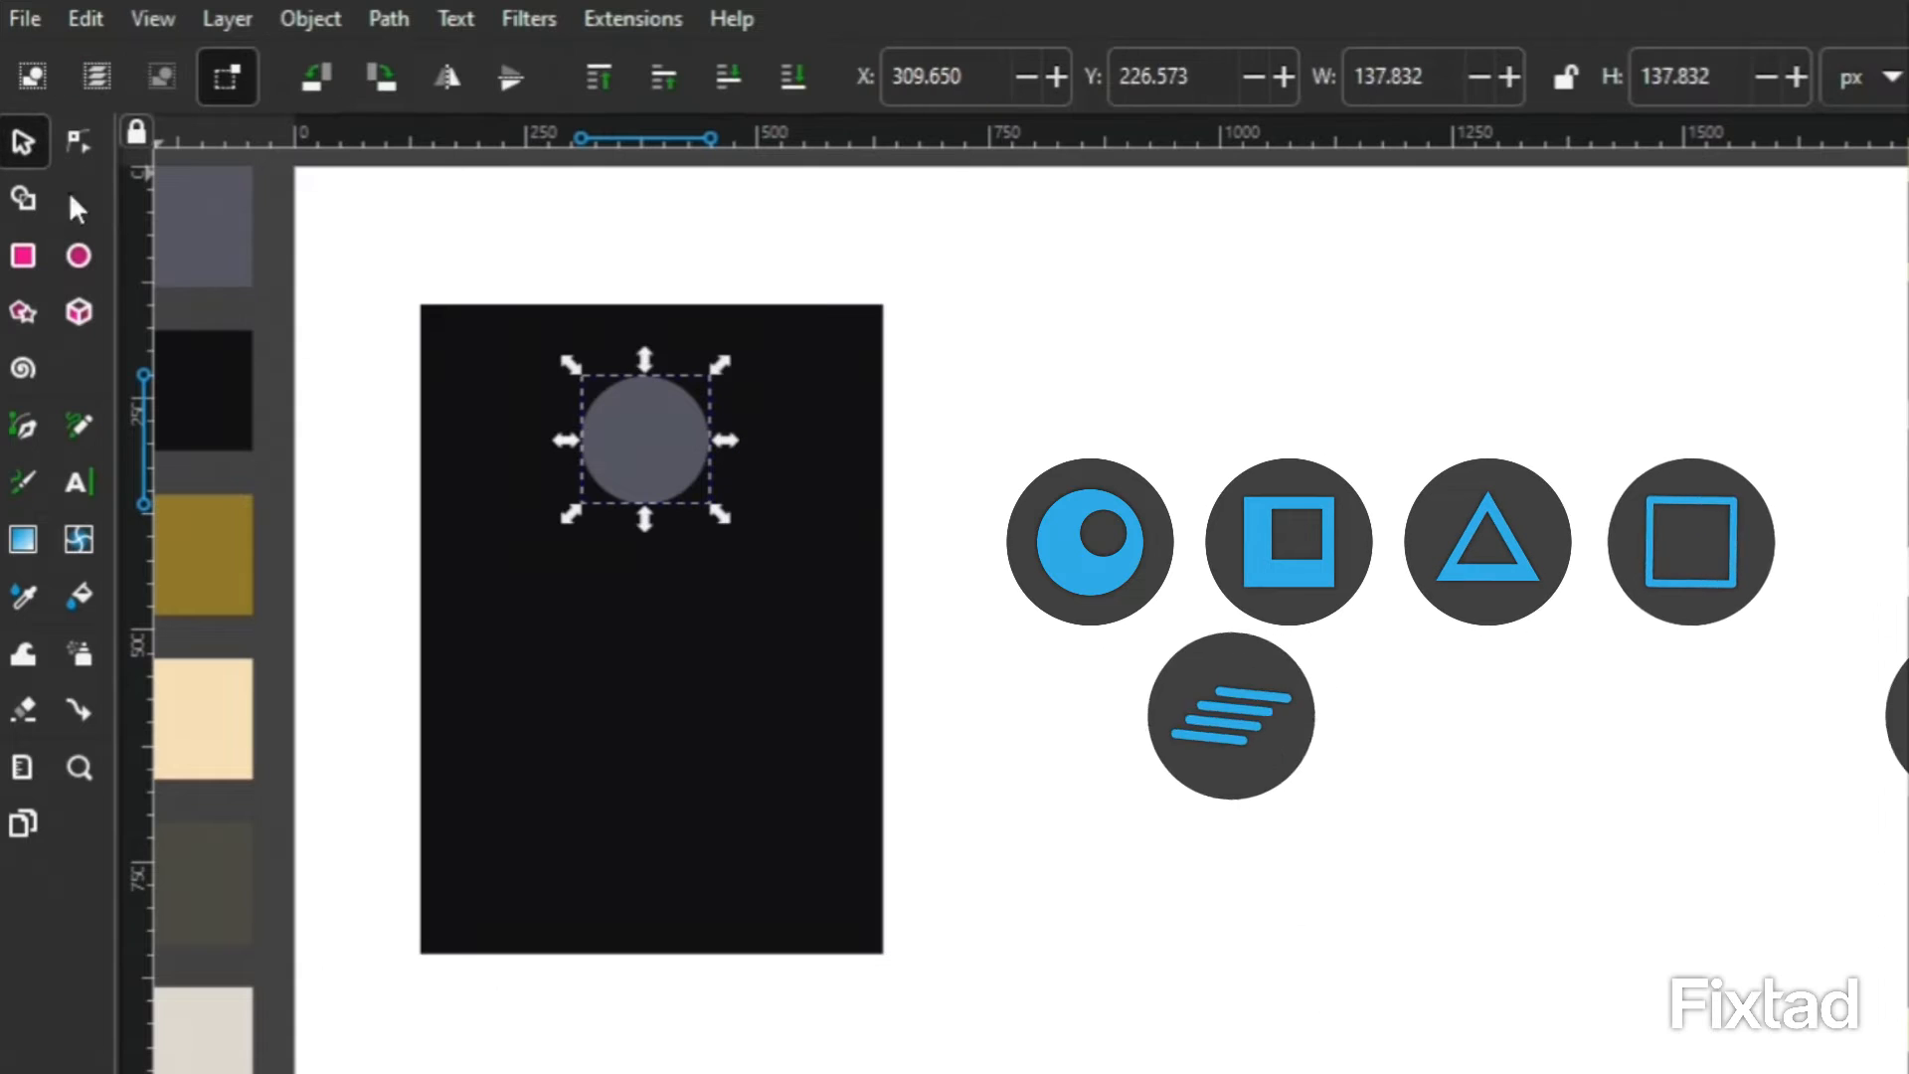
pyautogui.moveTo(652, 437); pyautogui.dragTo(422, 330)
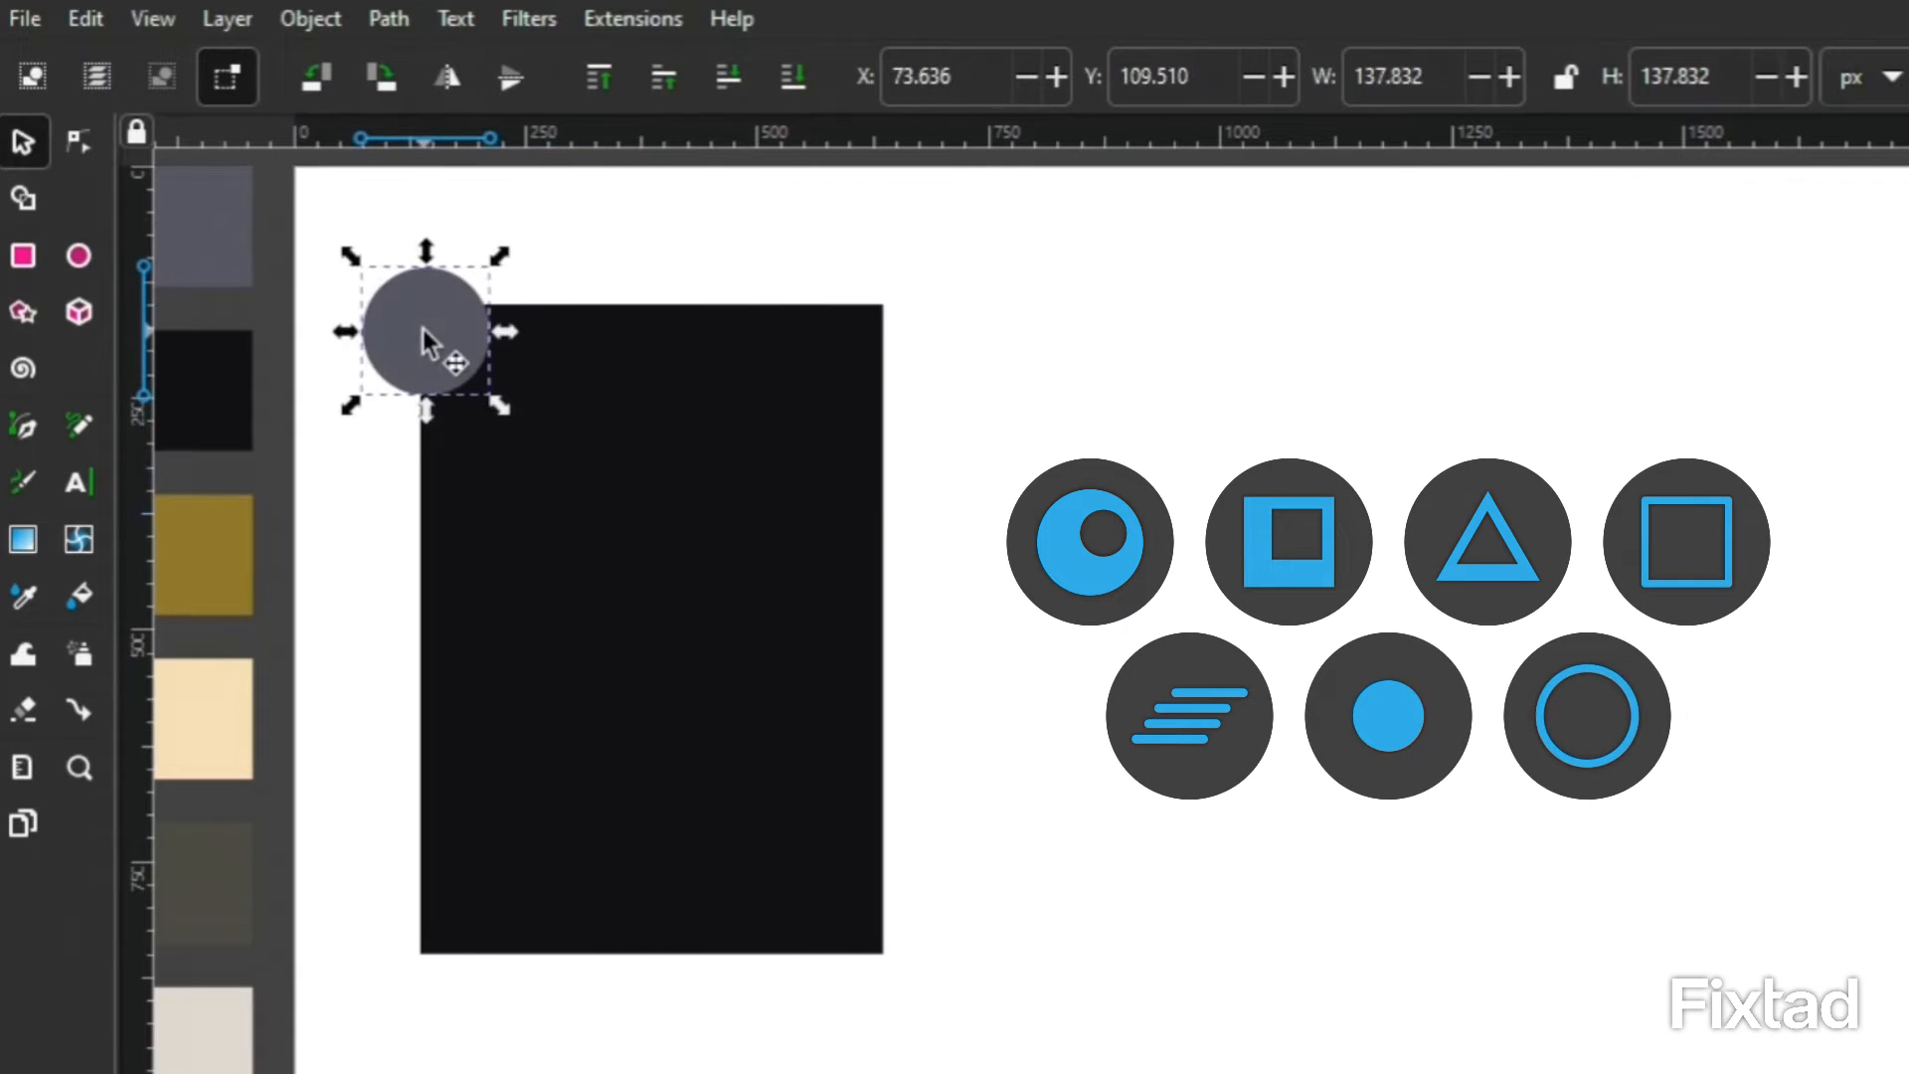
pyautogui.moveTo(502, 260); pyautogui.dragTo(467, 282)
# Add a copy of the circle about 47 px wide, fill it with the background's near-black, and place it in the grey circle's upper-right part.
pyautogui.moveTo(421, 360); pyautogui.dragTo(449, 296)
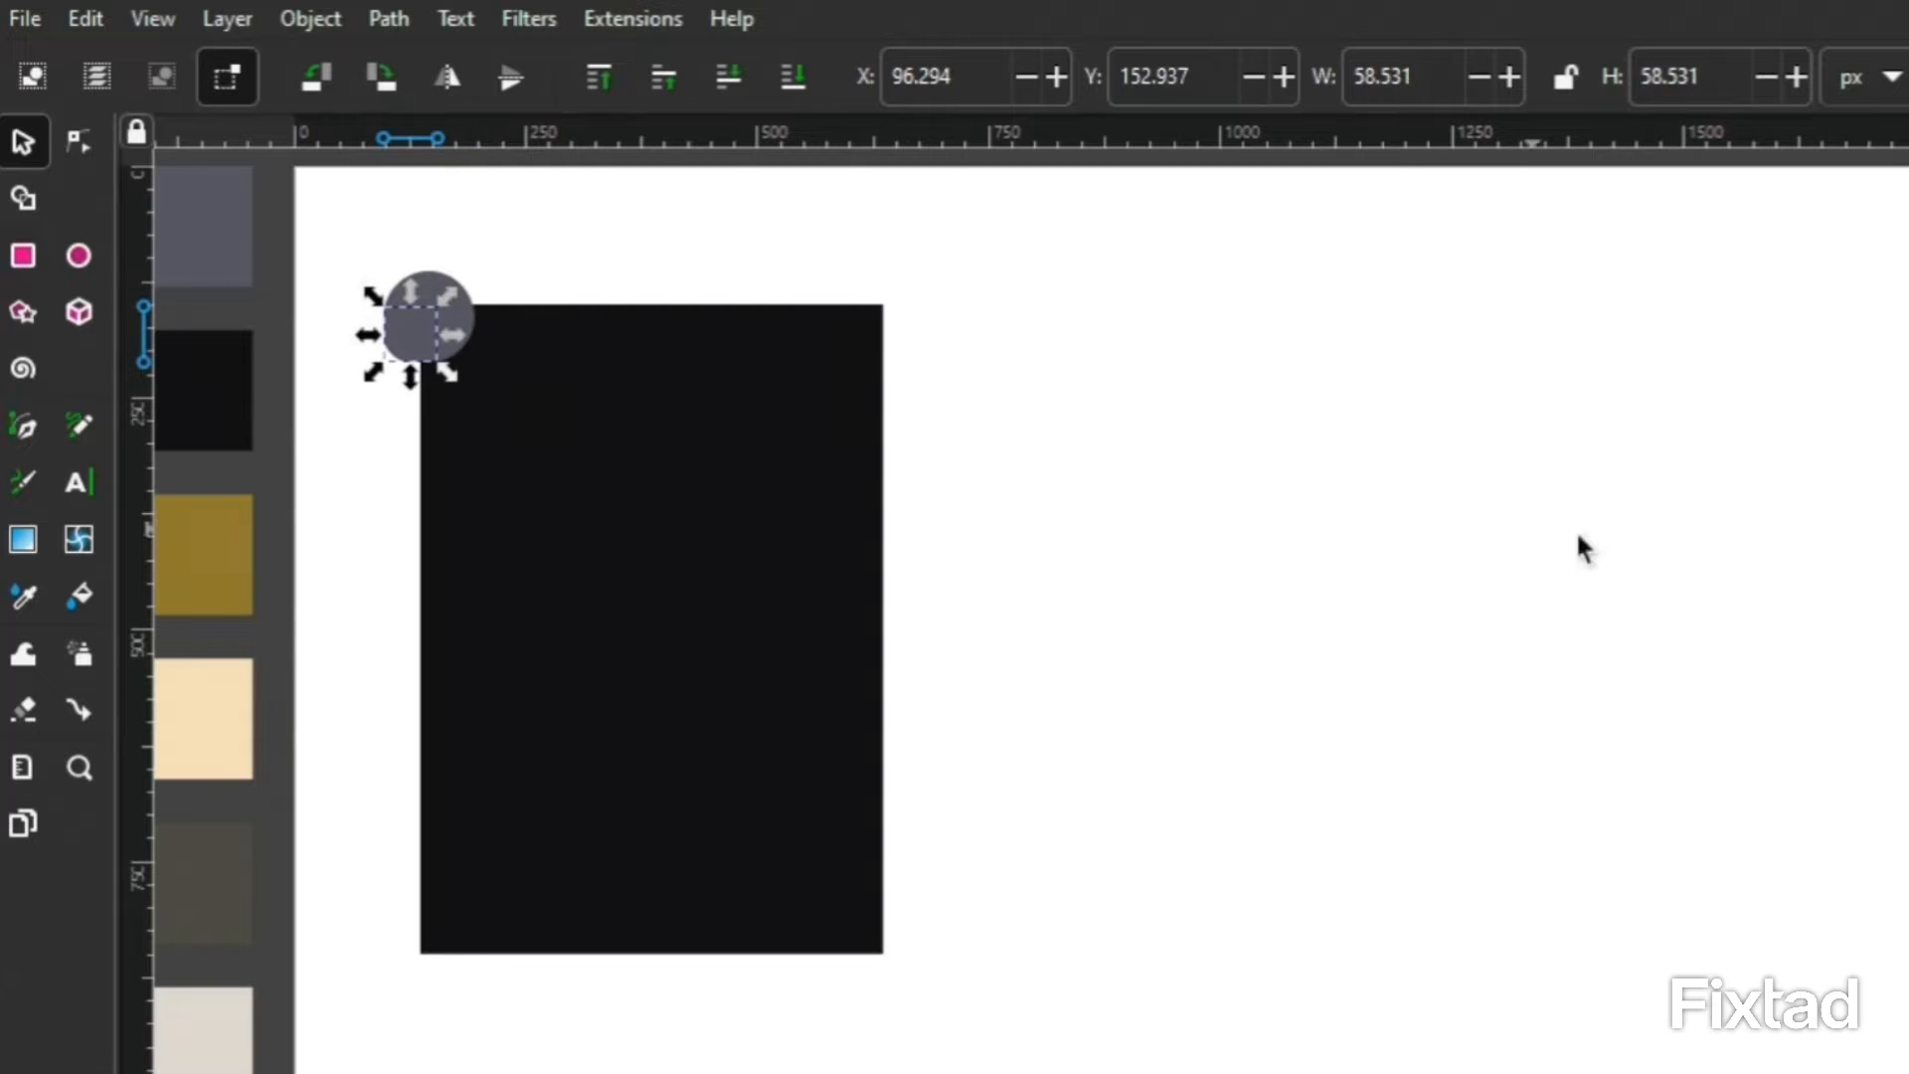
pyautogui.hotkey('ctrl', 'shift', 'f')
pyautogui.click(1303, 912)
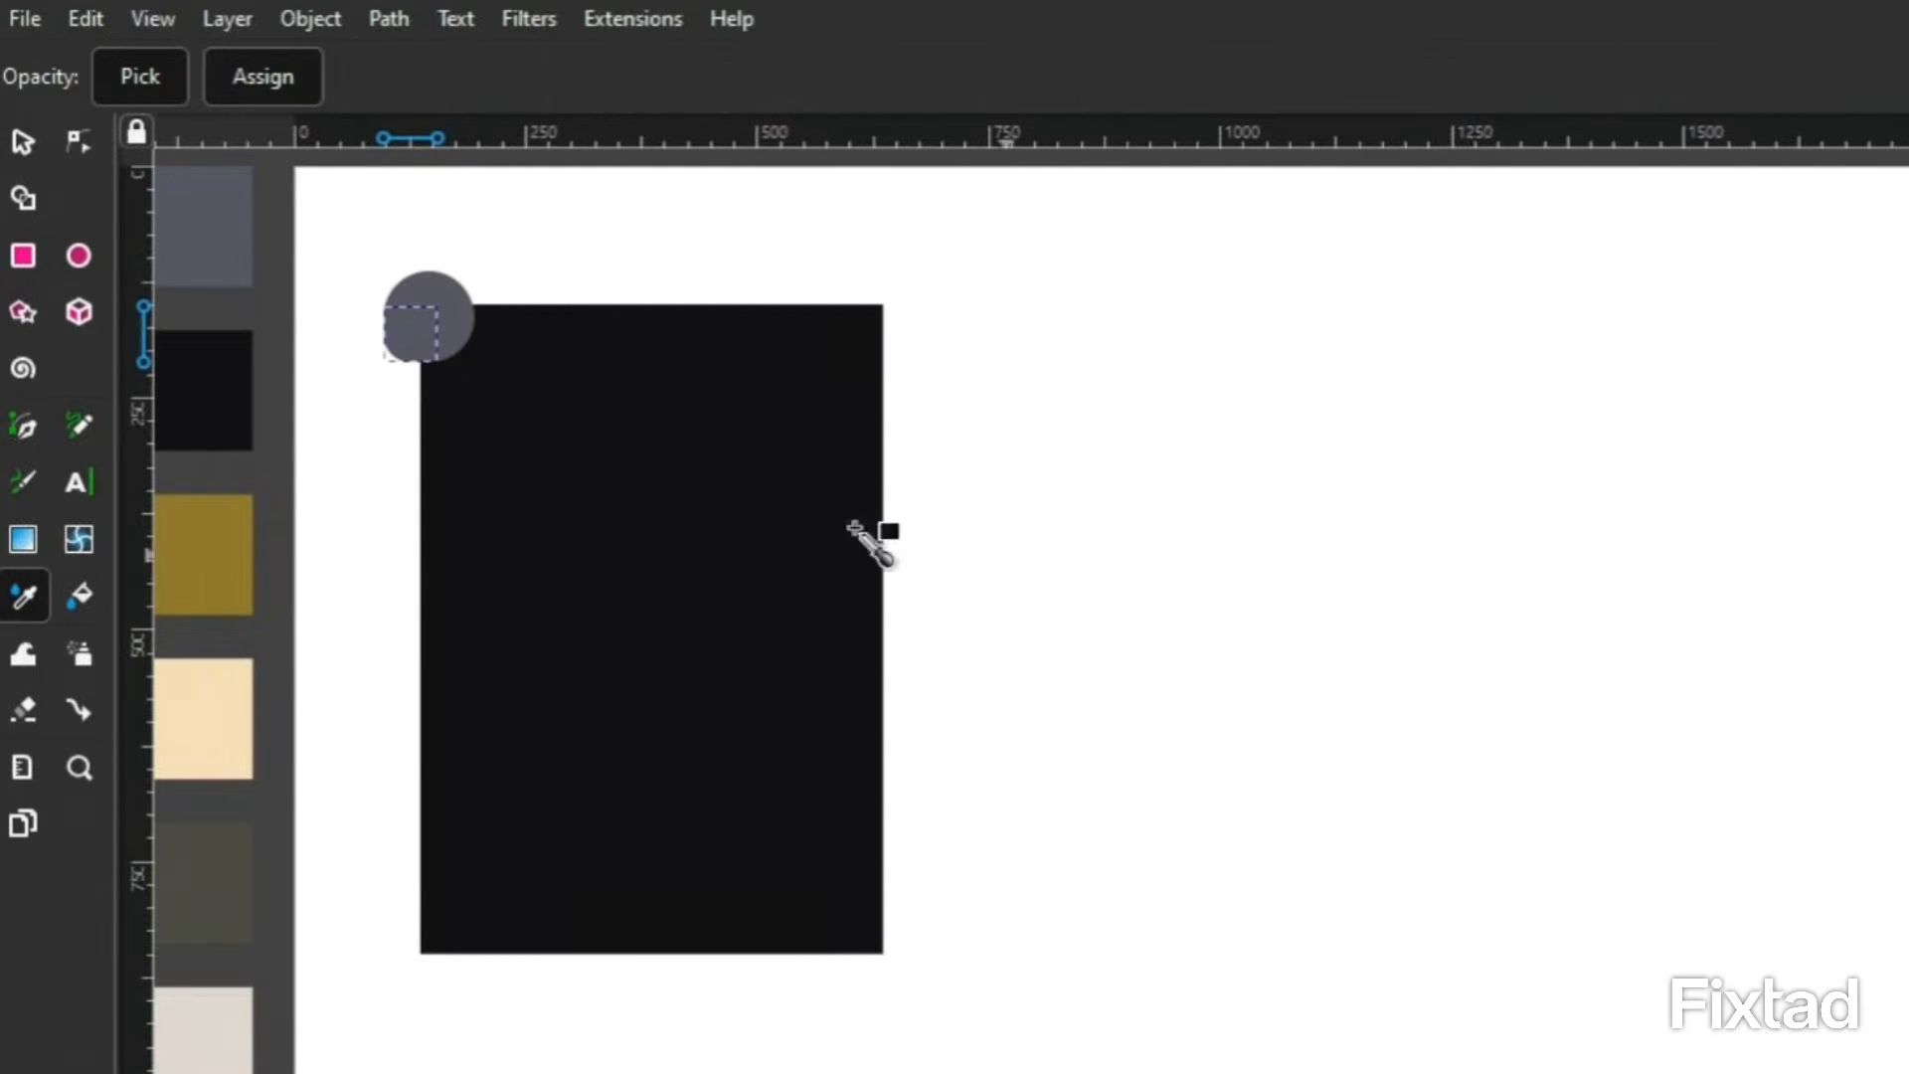
pyautogui.click(641, 452)
pyautogui.moveTo(419, 329); pyautogui.dragTo(451, 295)
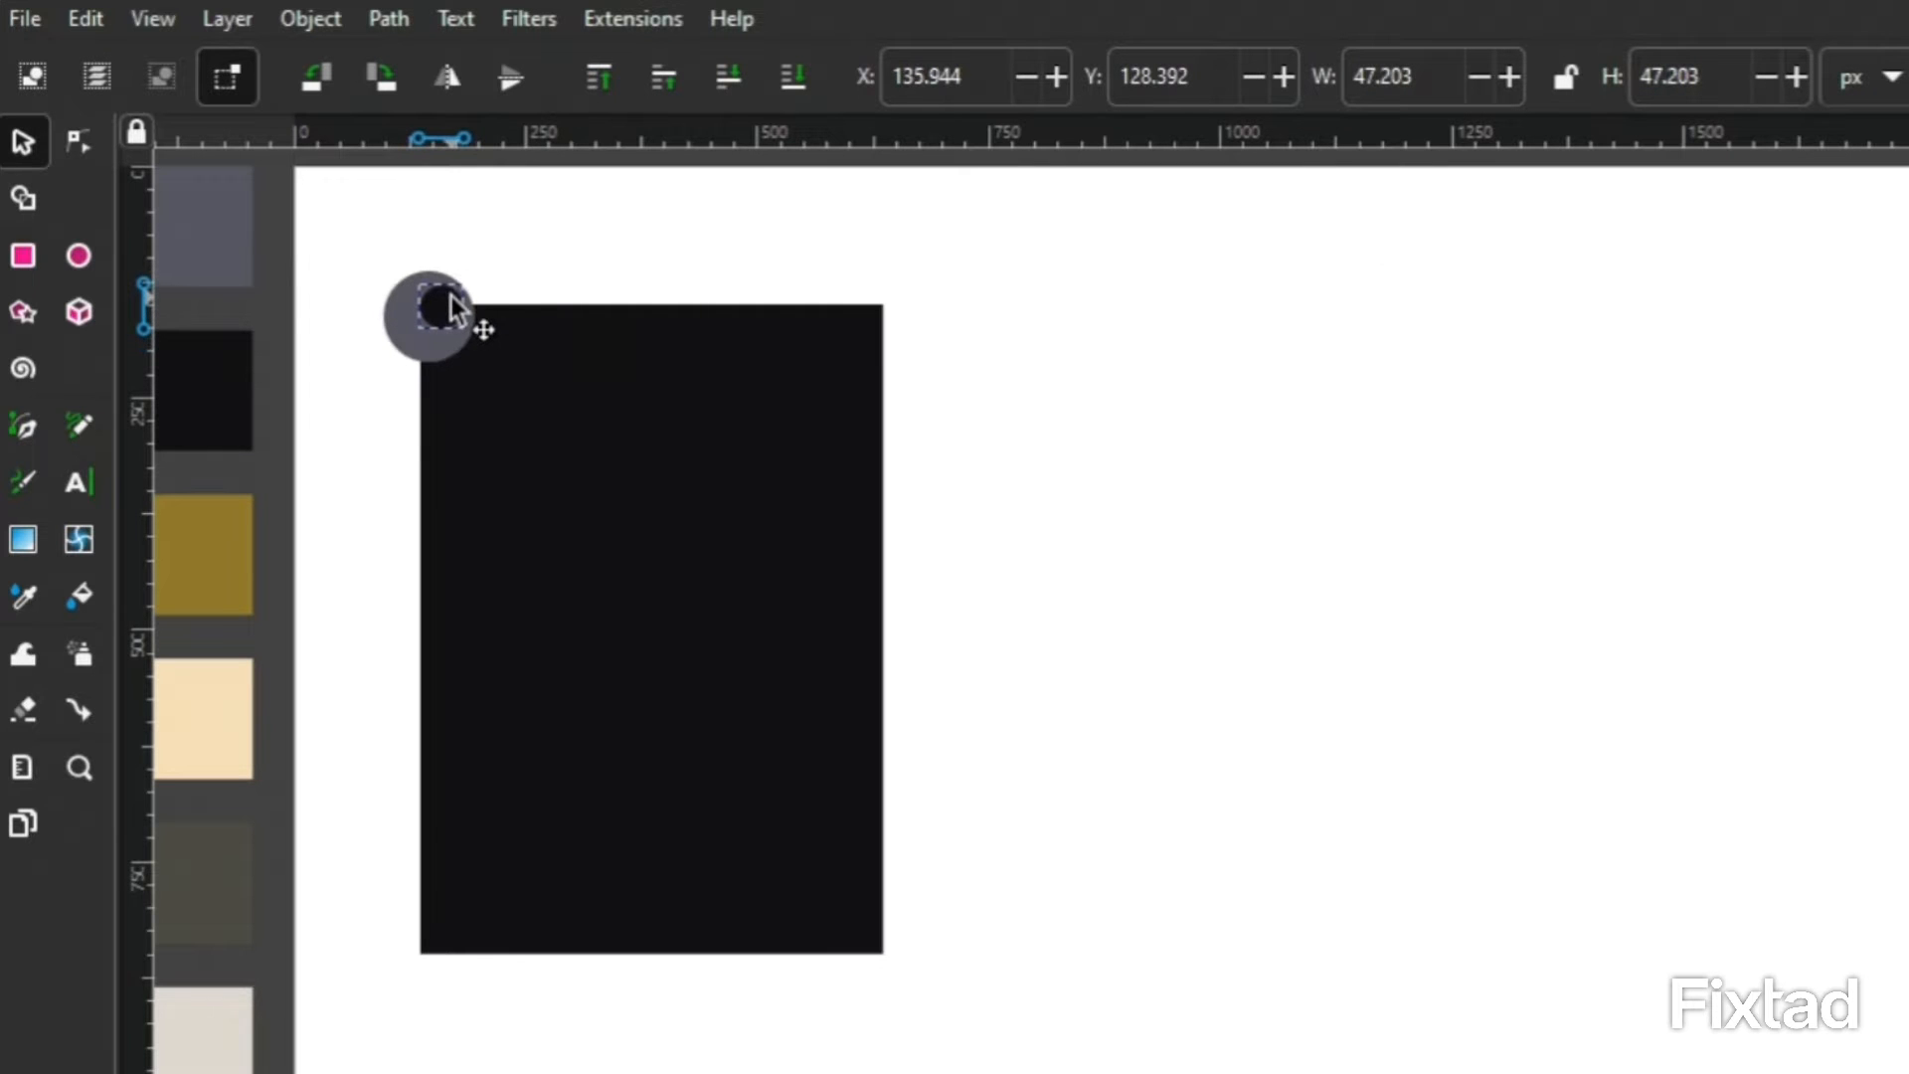
pyautogui.click(696, 254)
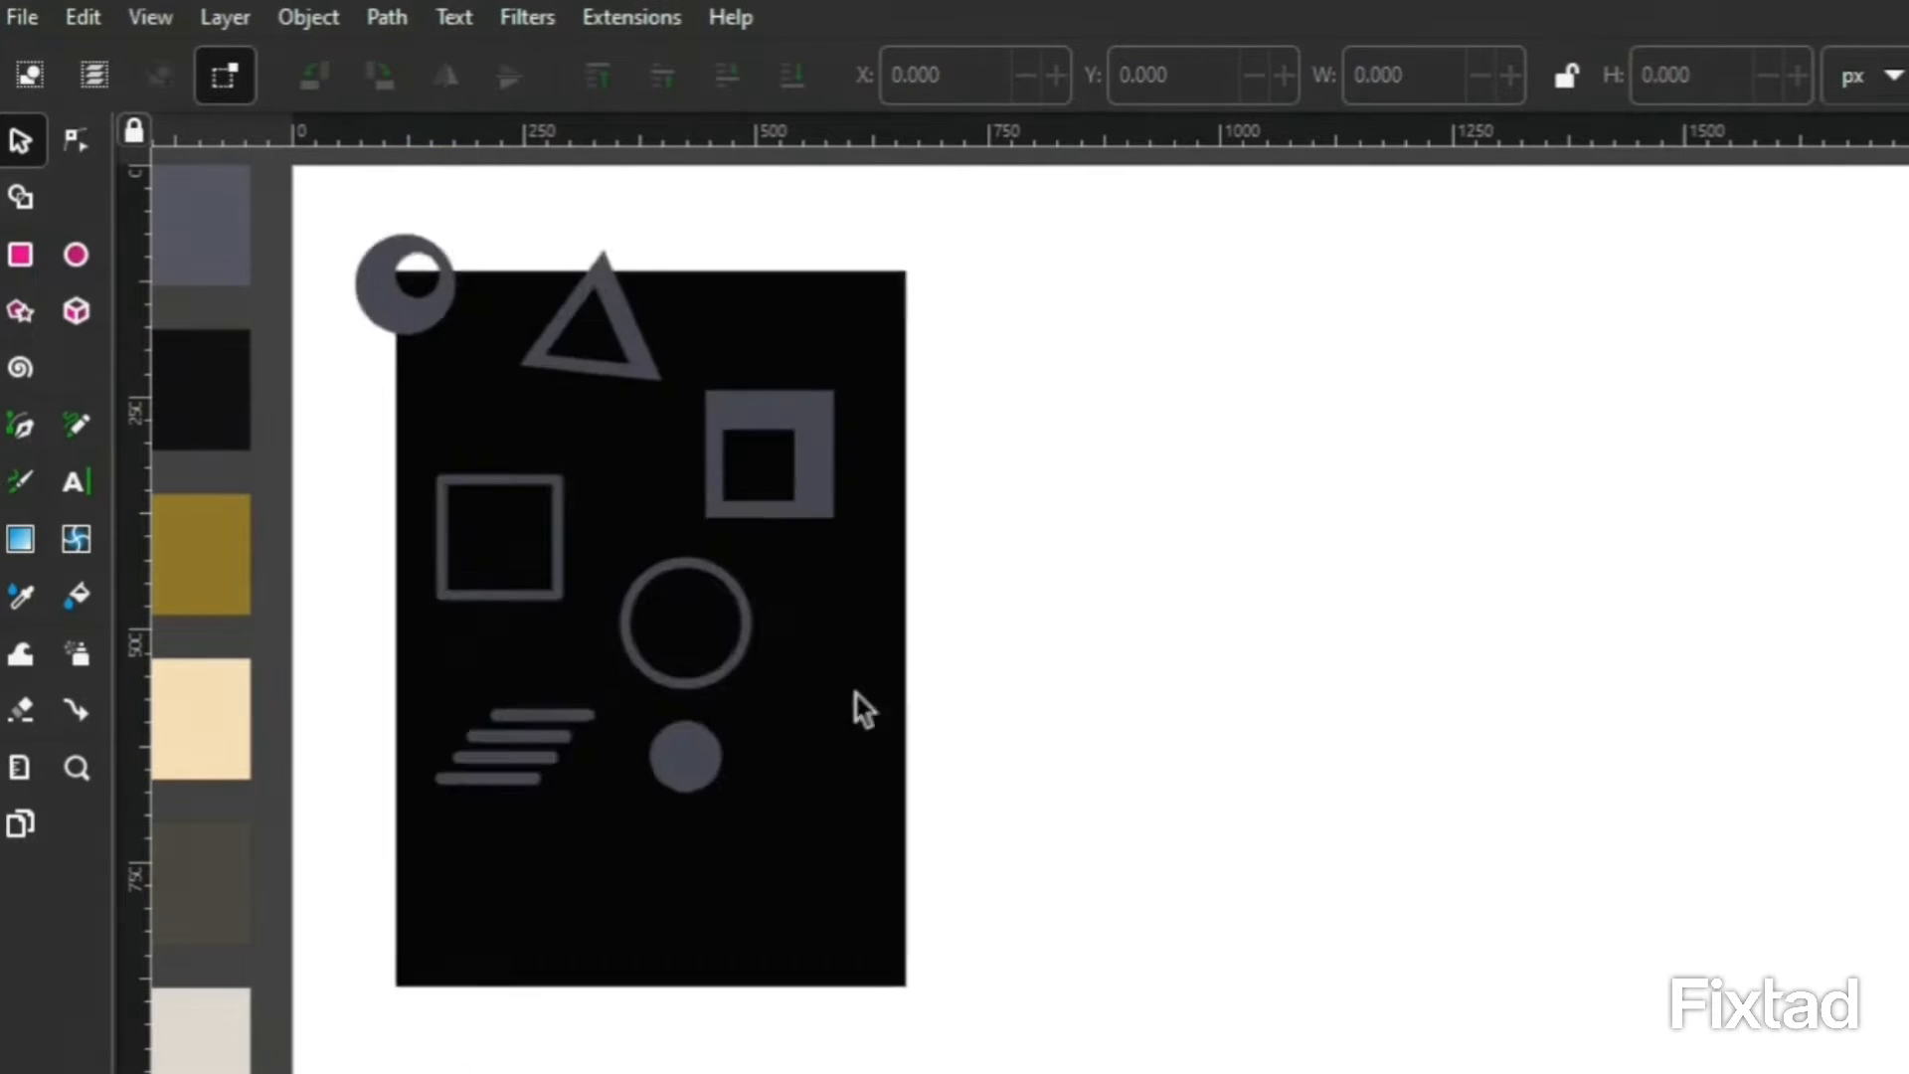
# Rotate the triangle outline clockwise and position it near the rectangle's upper edge.
pyautogui.click(645, 382)
pyautogui.click(648, 379)
pyautogui.moveTo(661, 275); pyautogui.dragTo(679, 334)
pyautogui.click(625, 344)
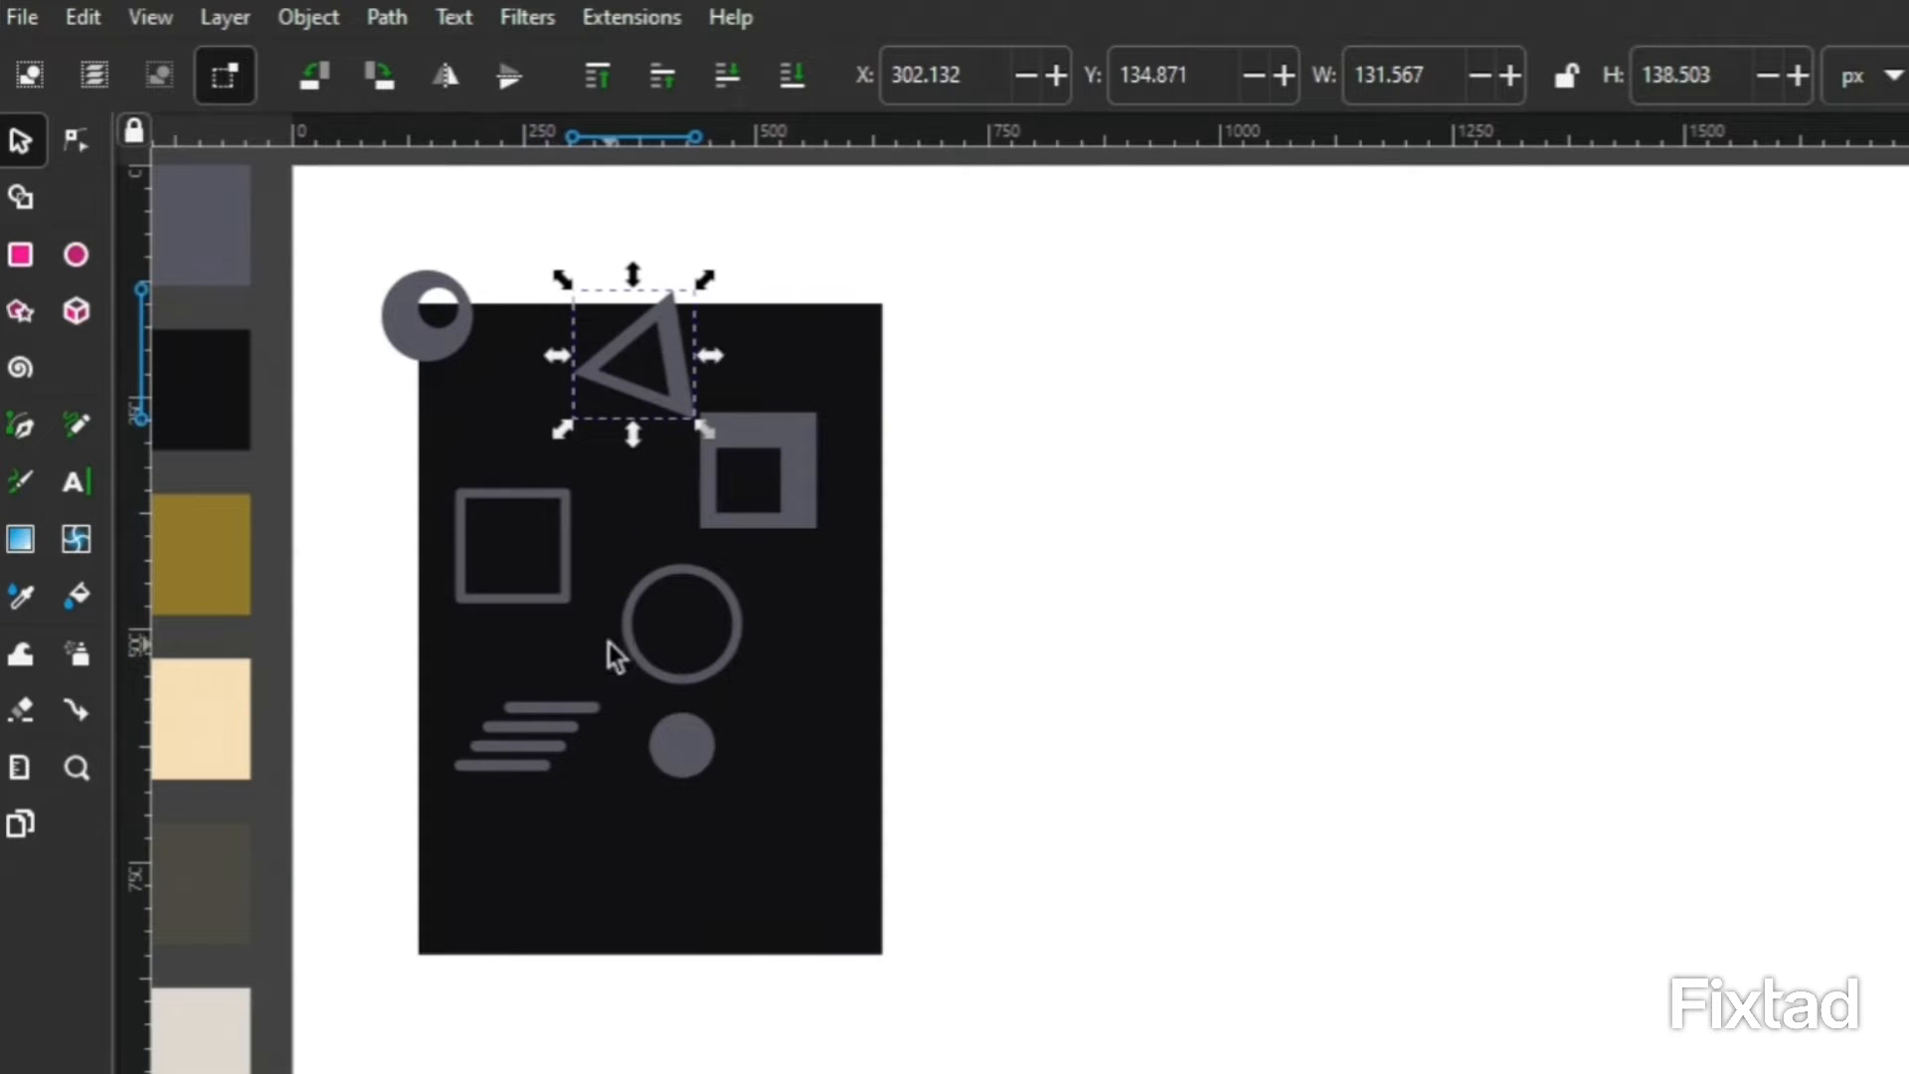
# Move the four-stripe group beside the triangle, rotate it to a steep diagonal, and scale it to about 60 by 115 px.
pyautogui.moveTo(563, 720); pyautogui.dragTo(741, 348)
pyautogui.click(795, 354)
pyautogui.click(761, 369)
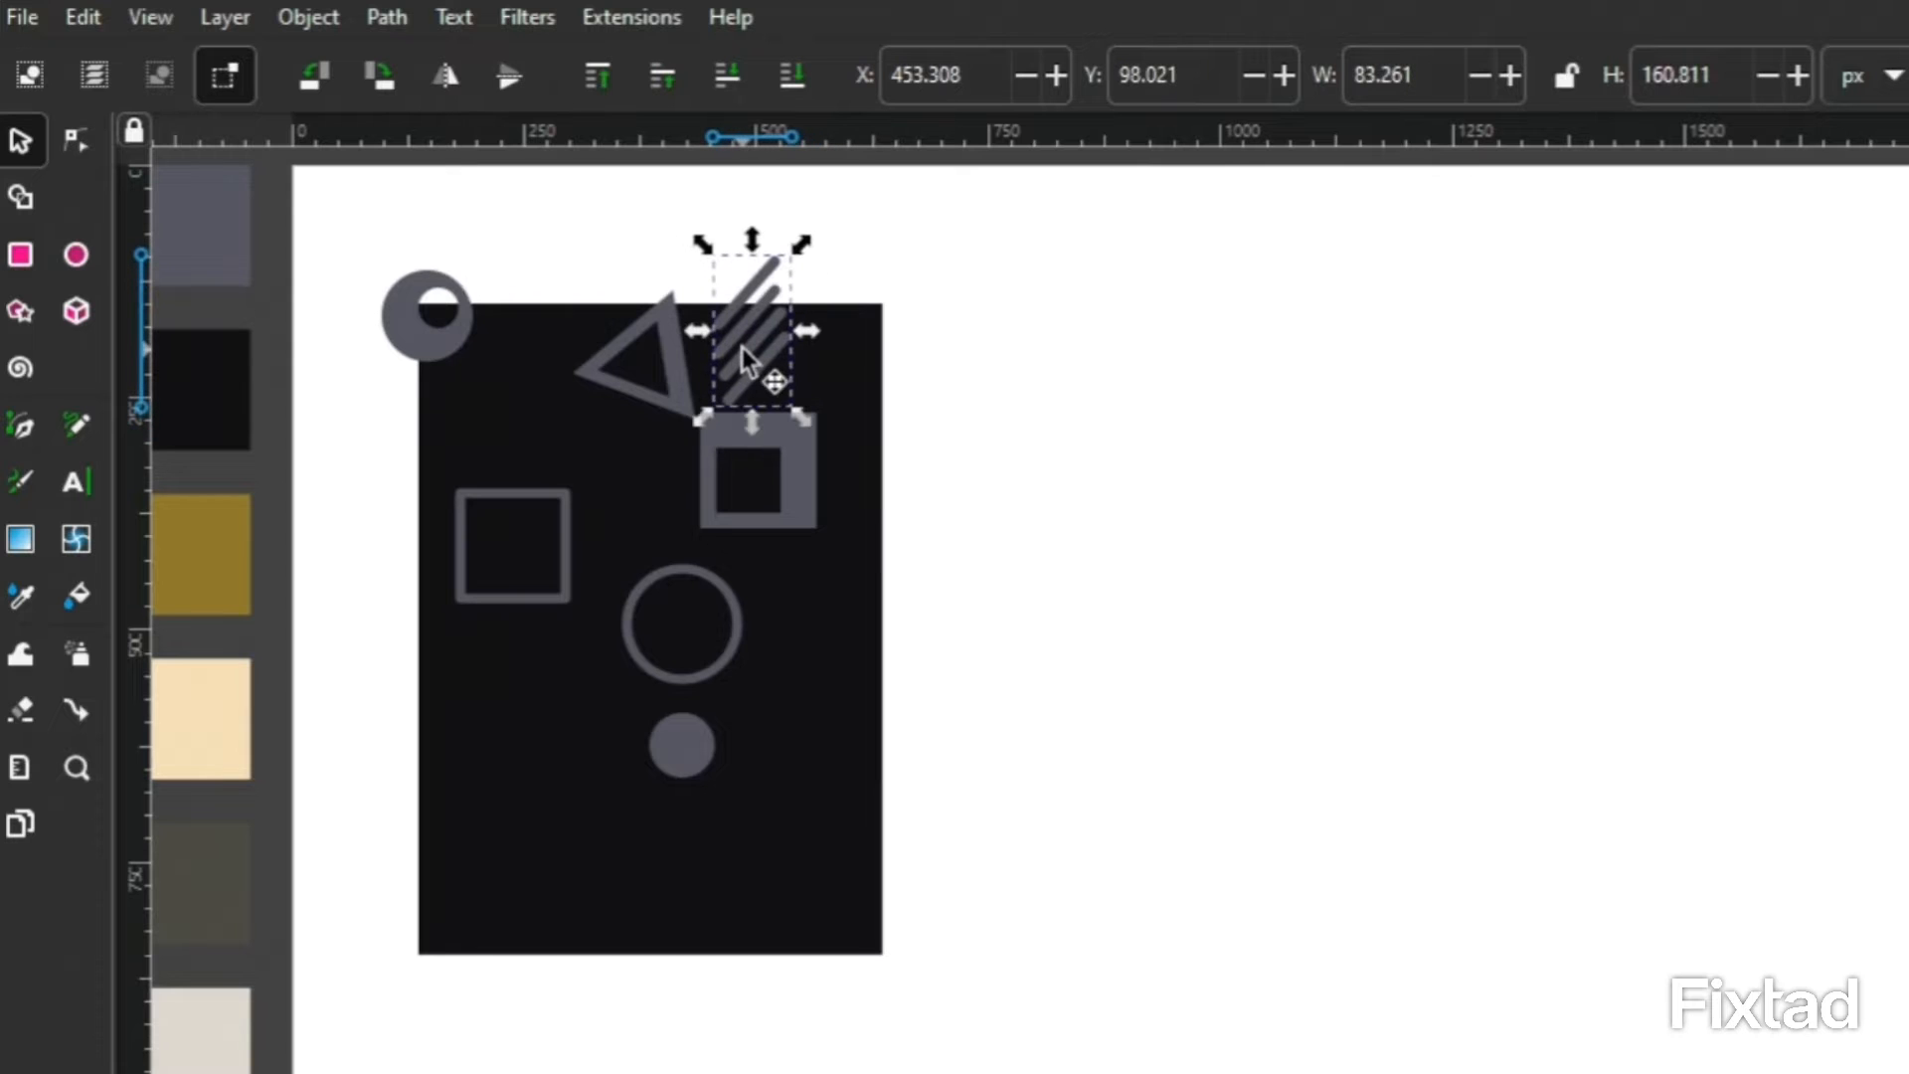
pyautogui.moveTo(802, 251); pyautogui.dragTo(776, 287)
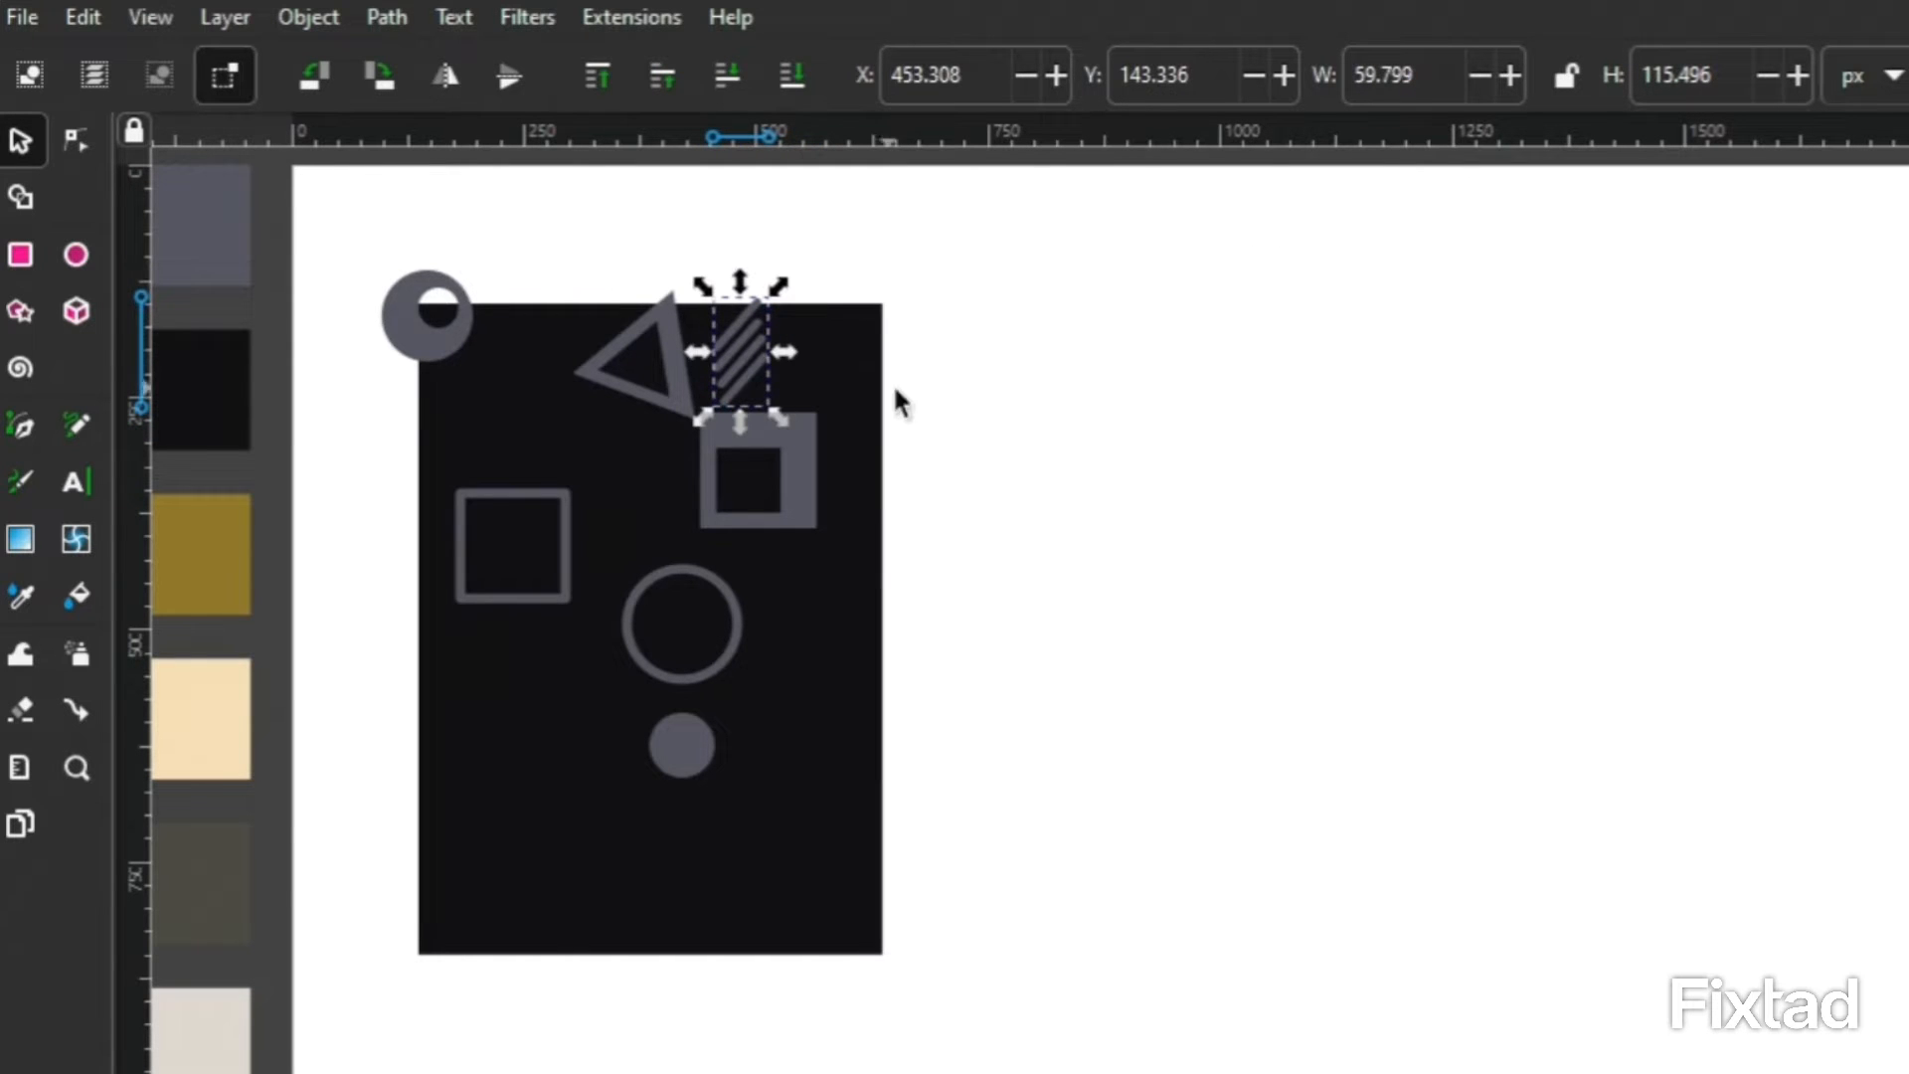
pyautogui.click(991, 400)
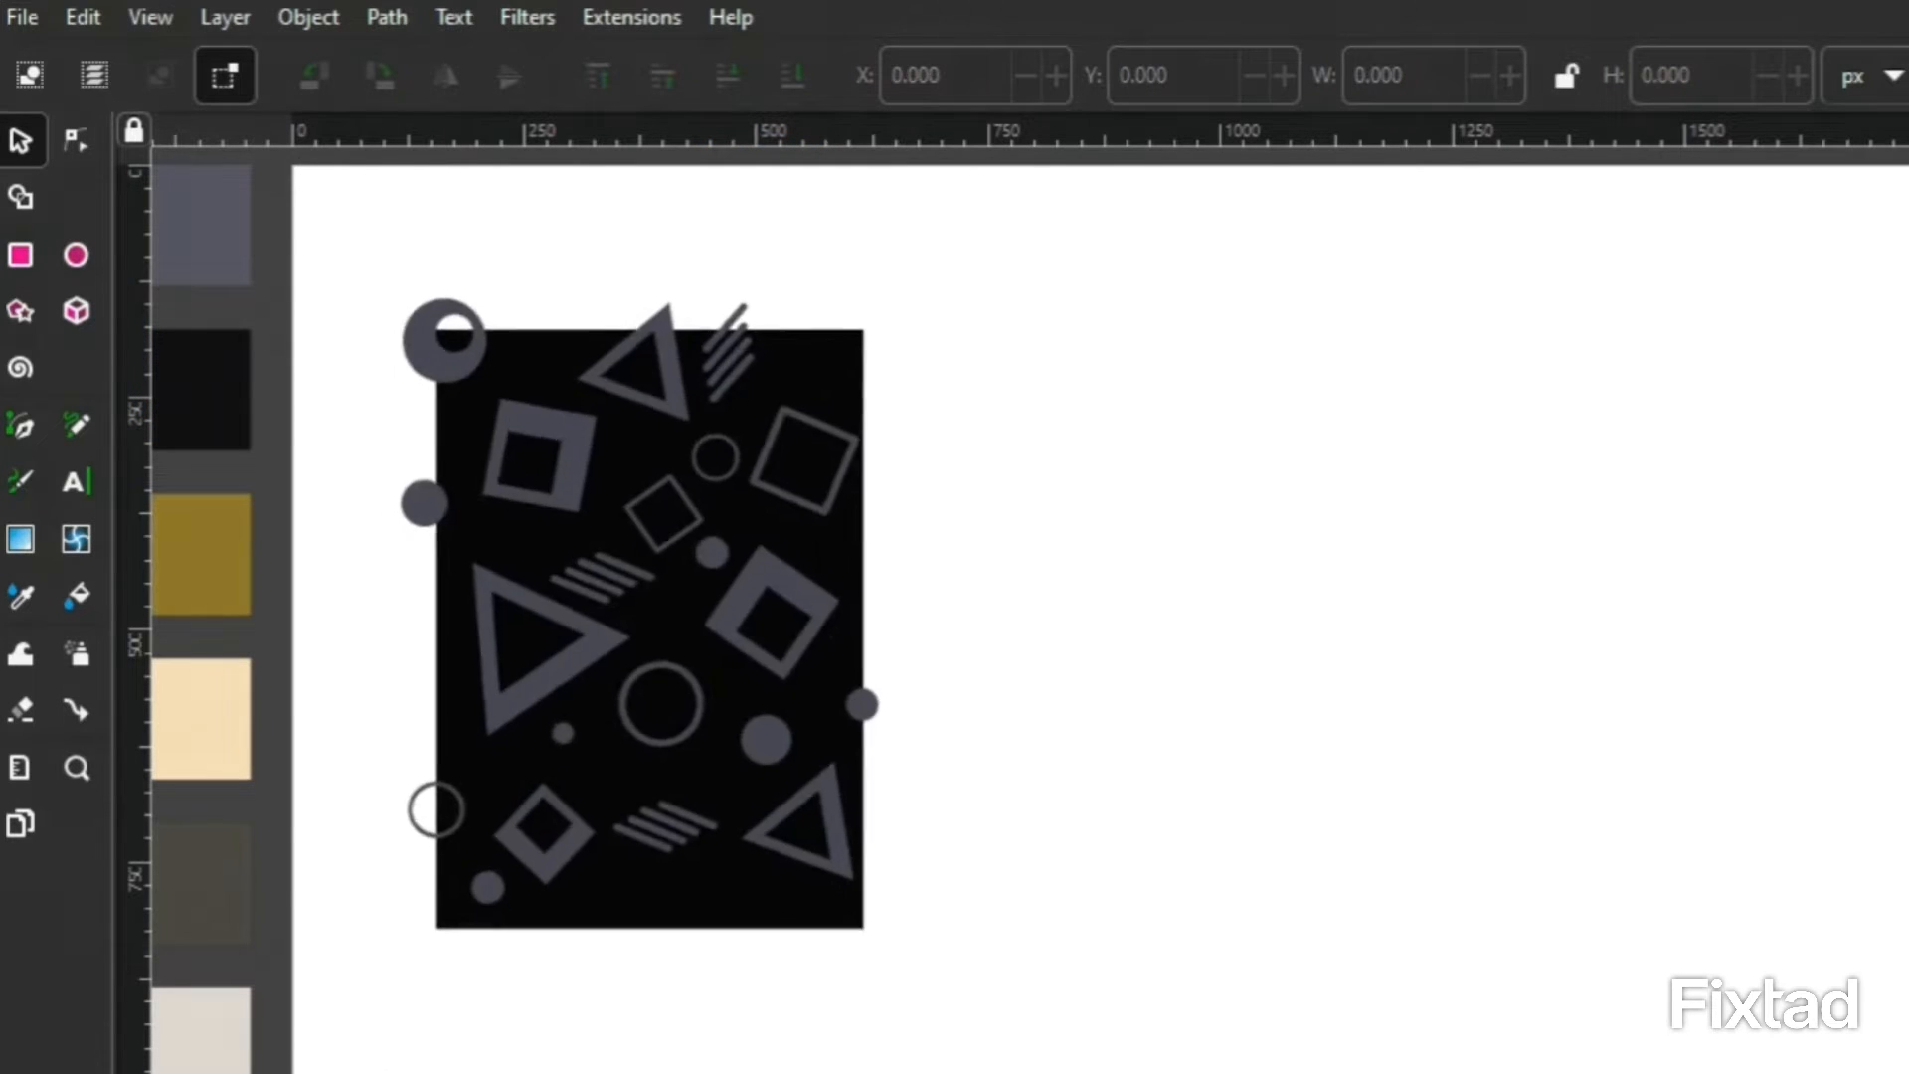
# Apply a linear gradient fill to the tilted thick square frame and set its first stop to the dark gold swatch #90782A.
pyautogui.click(569, 398)
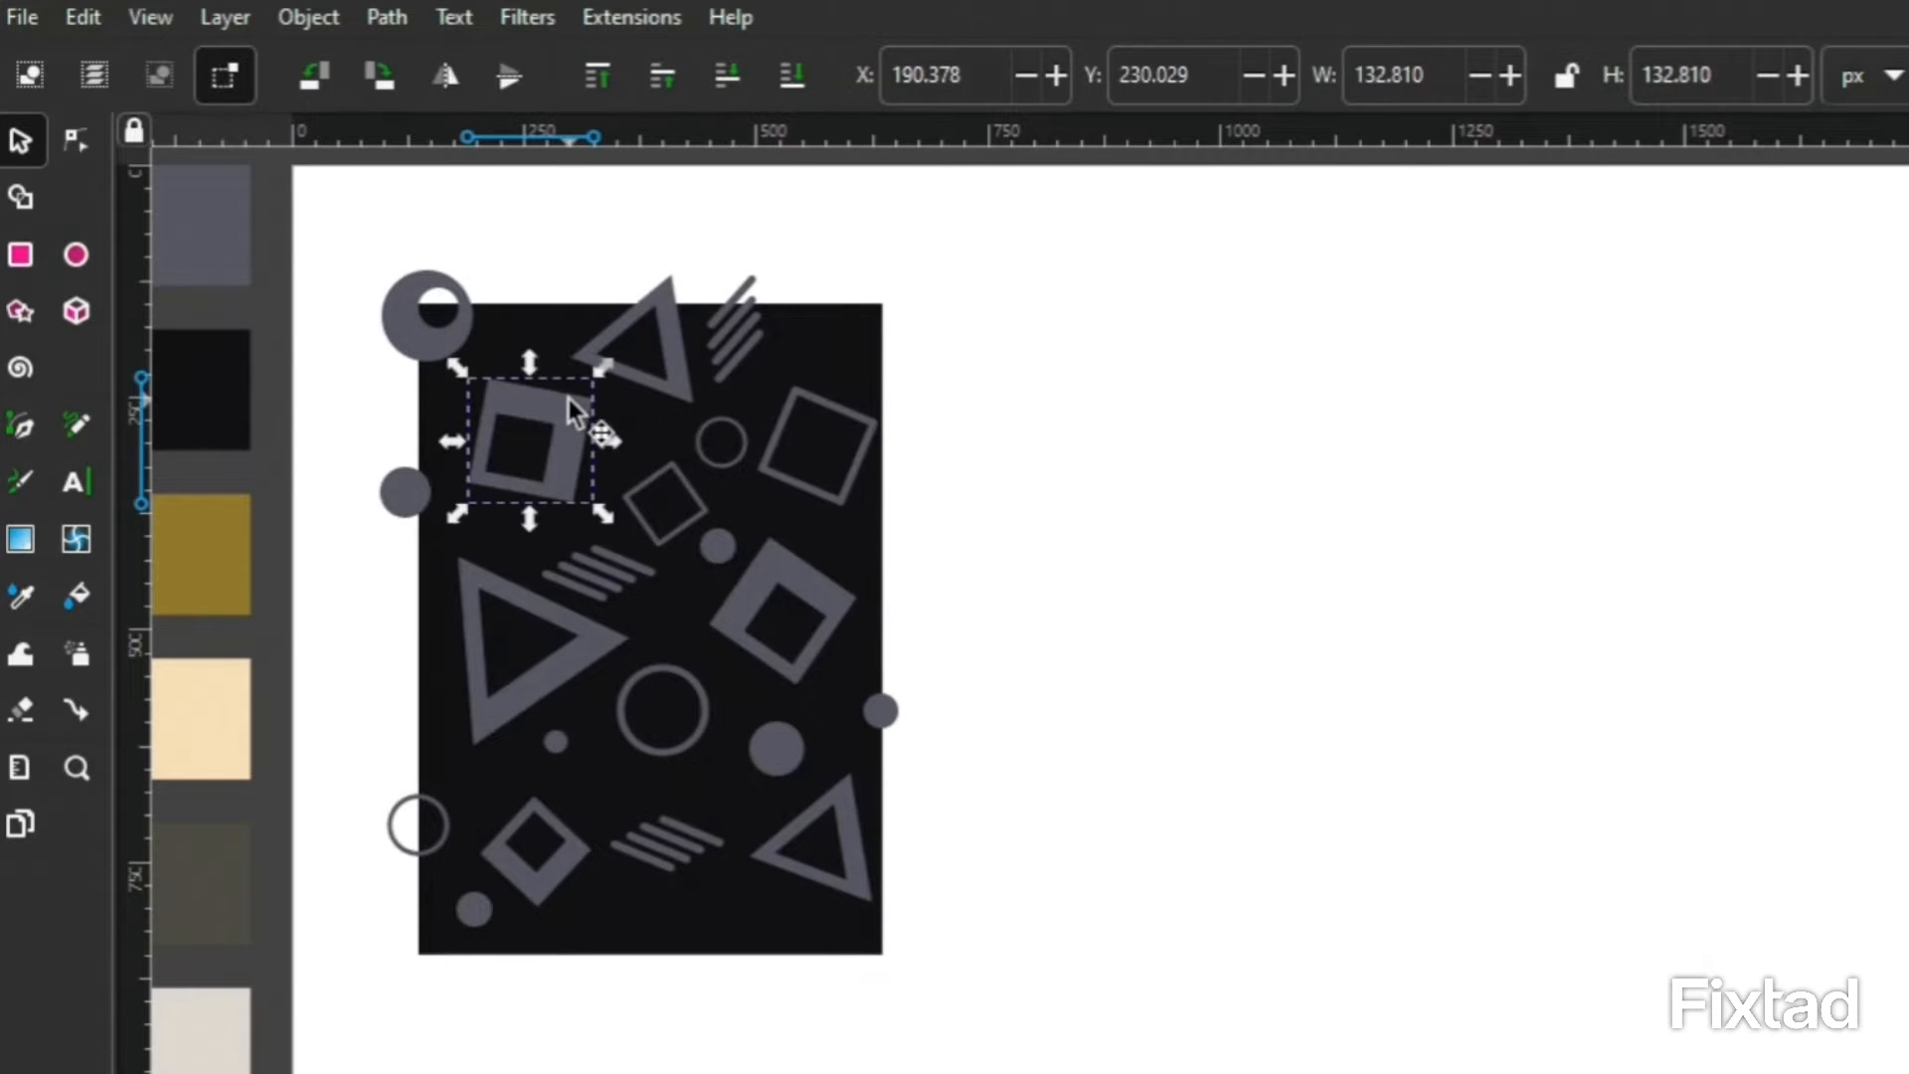
pyautogui.click(1347, 270)
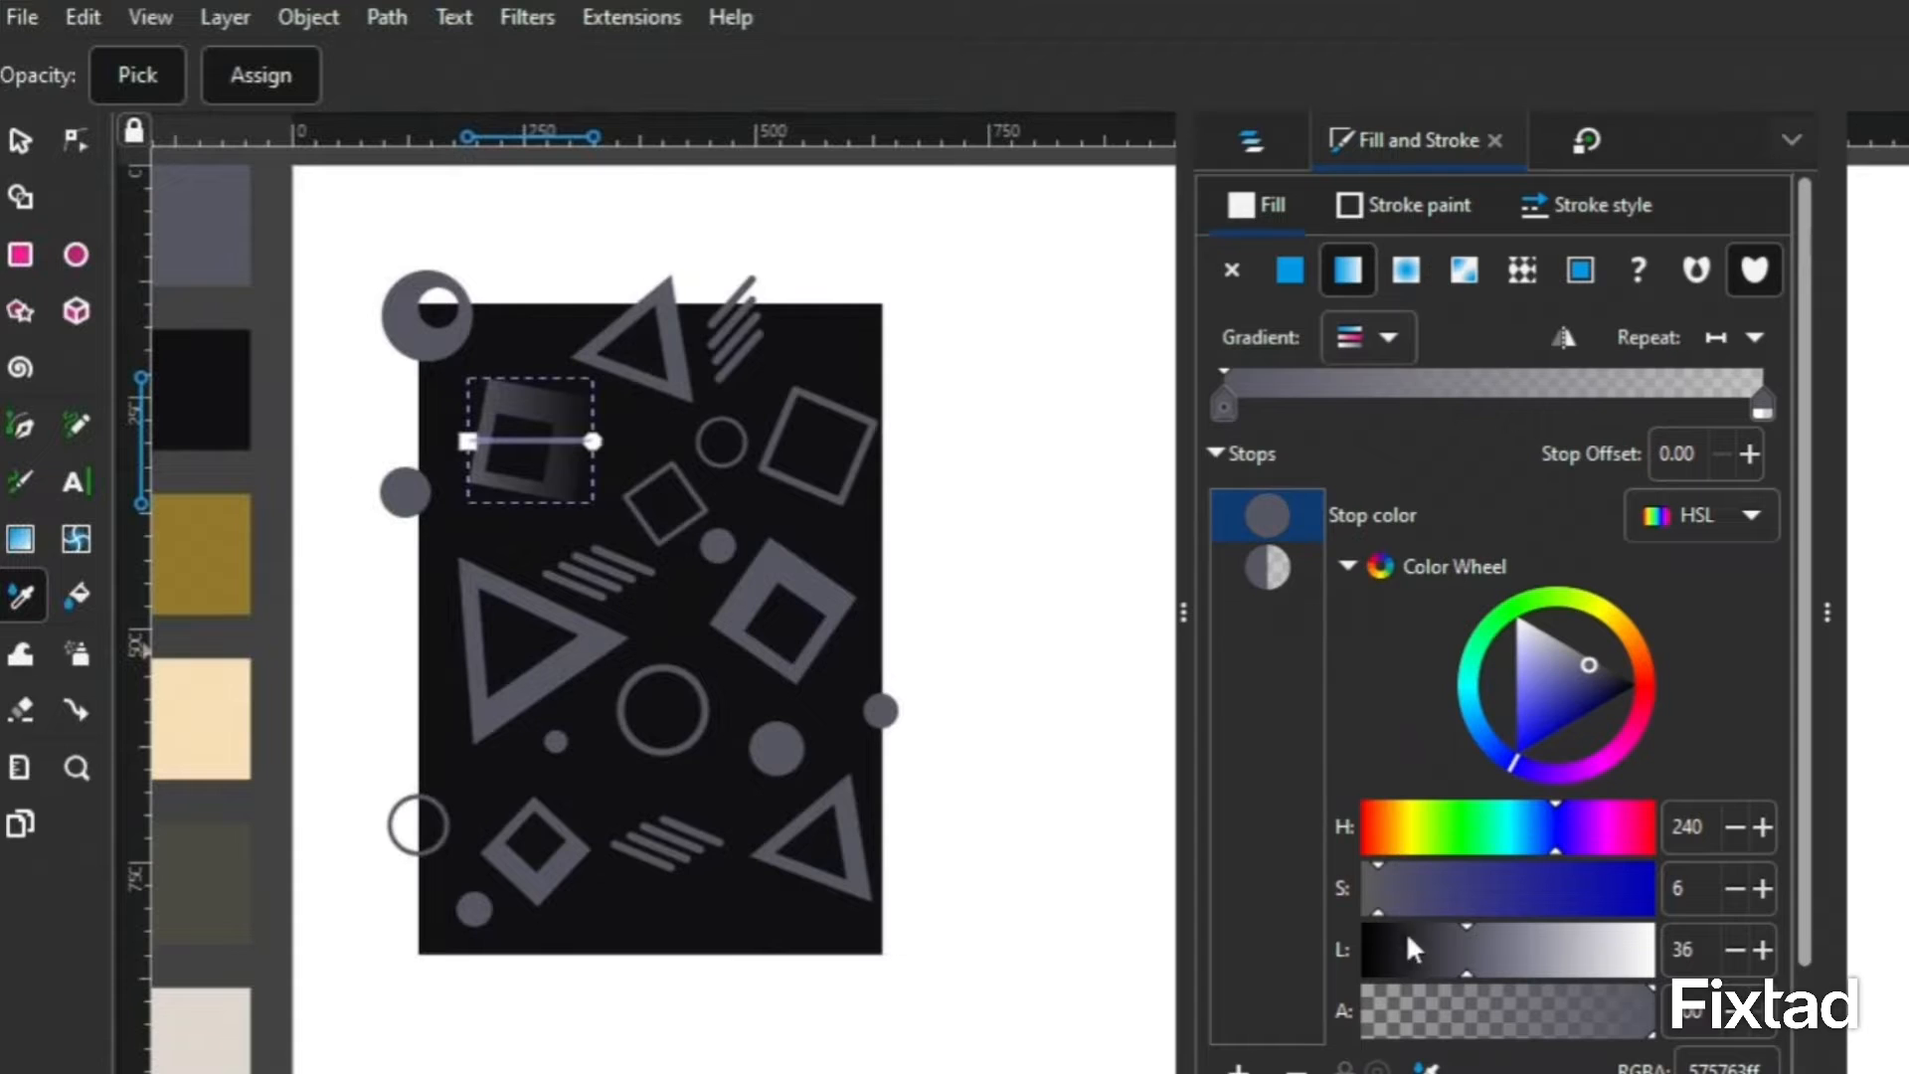
pyautogui.click(1425, 1044)
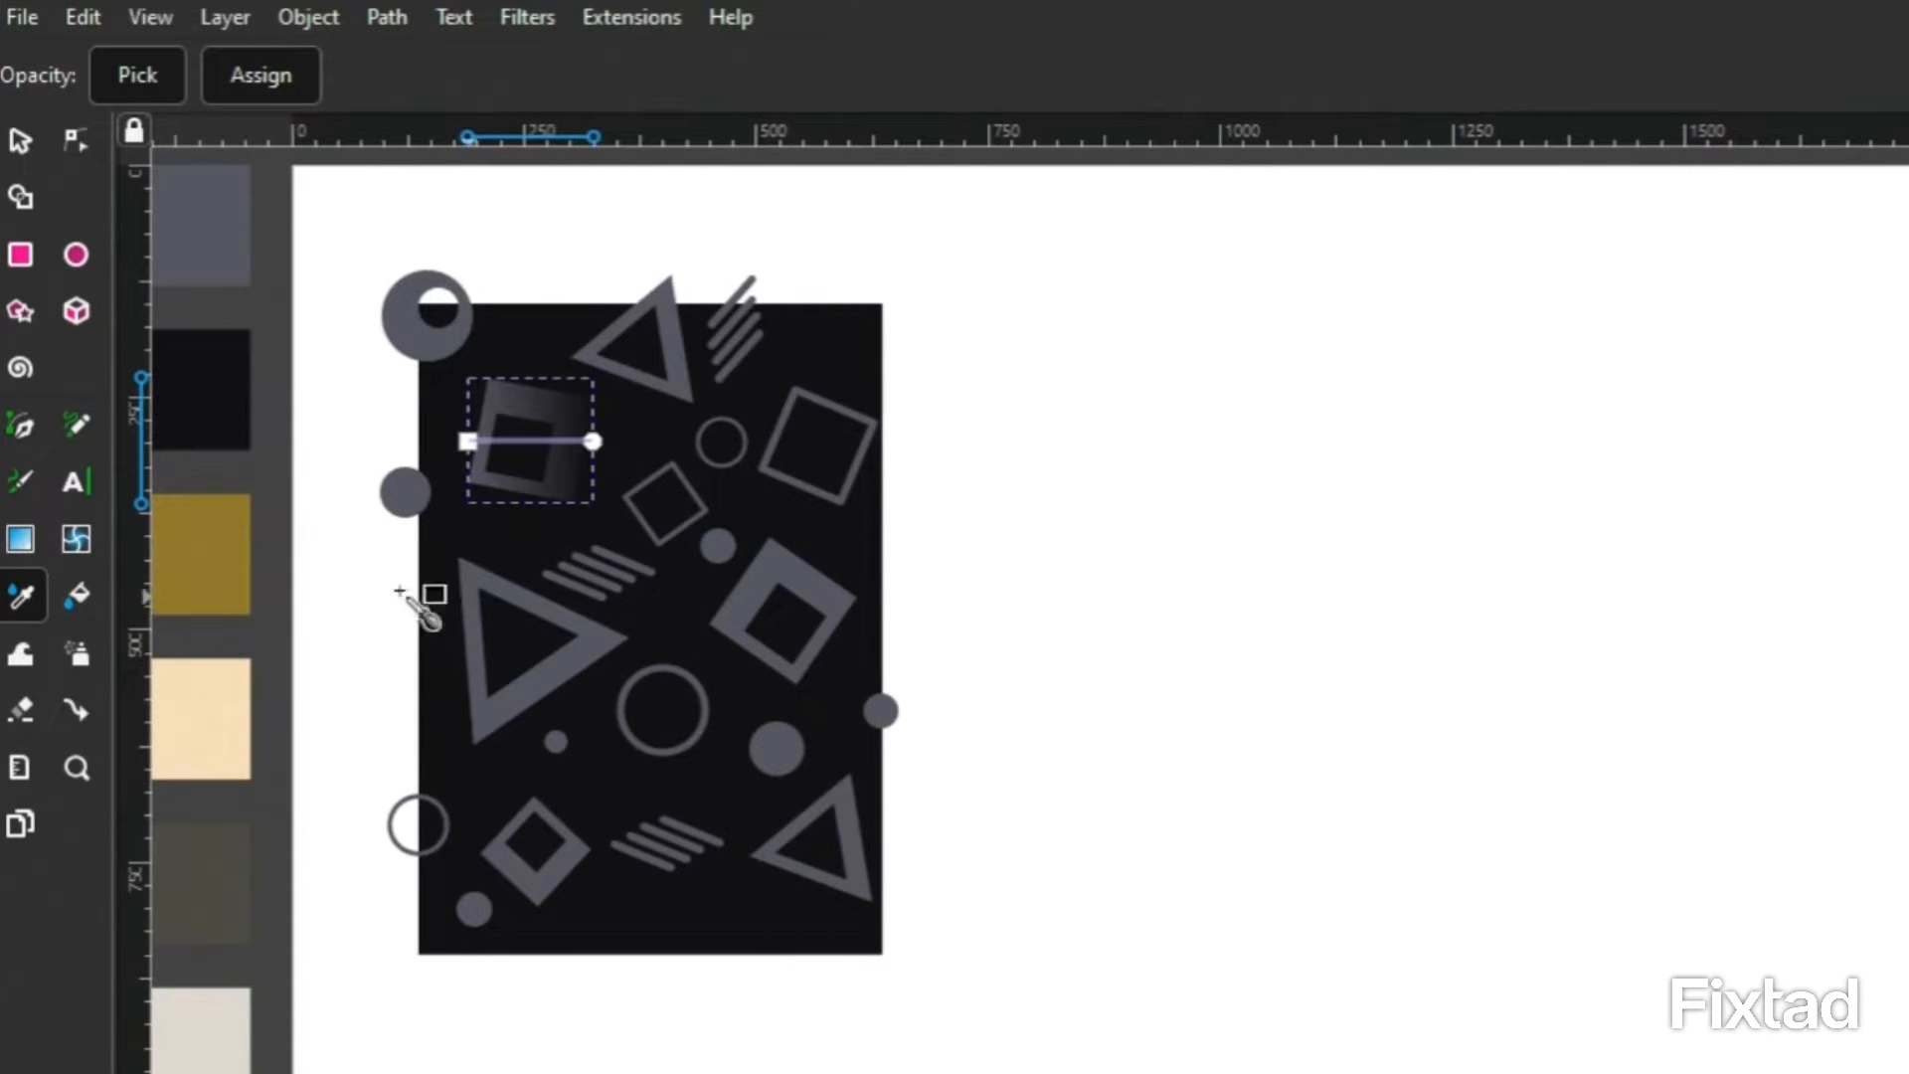
pyautogui.click(243, 567)
pyautogui.press('s')
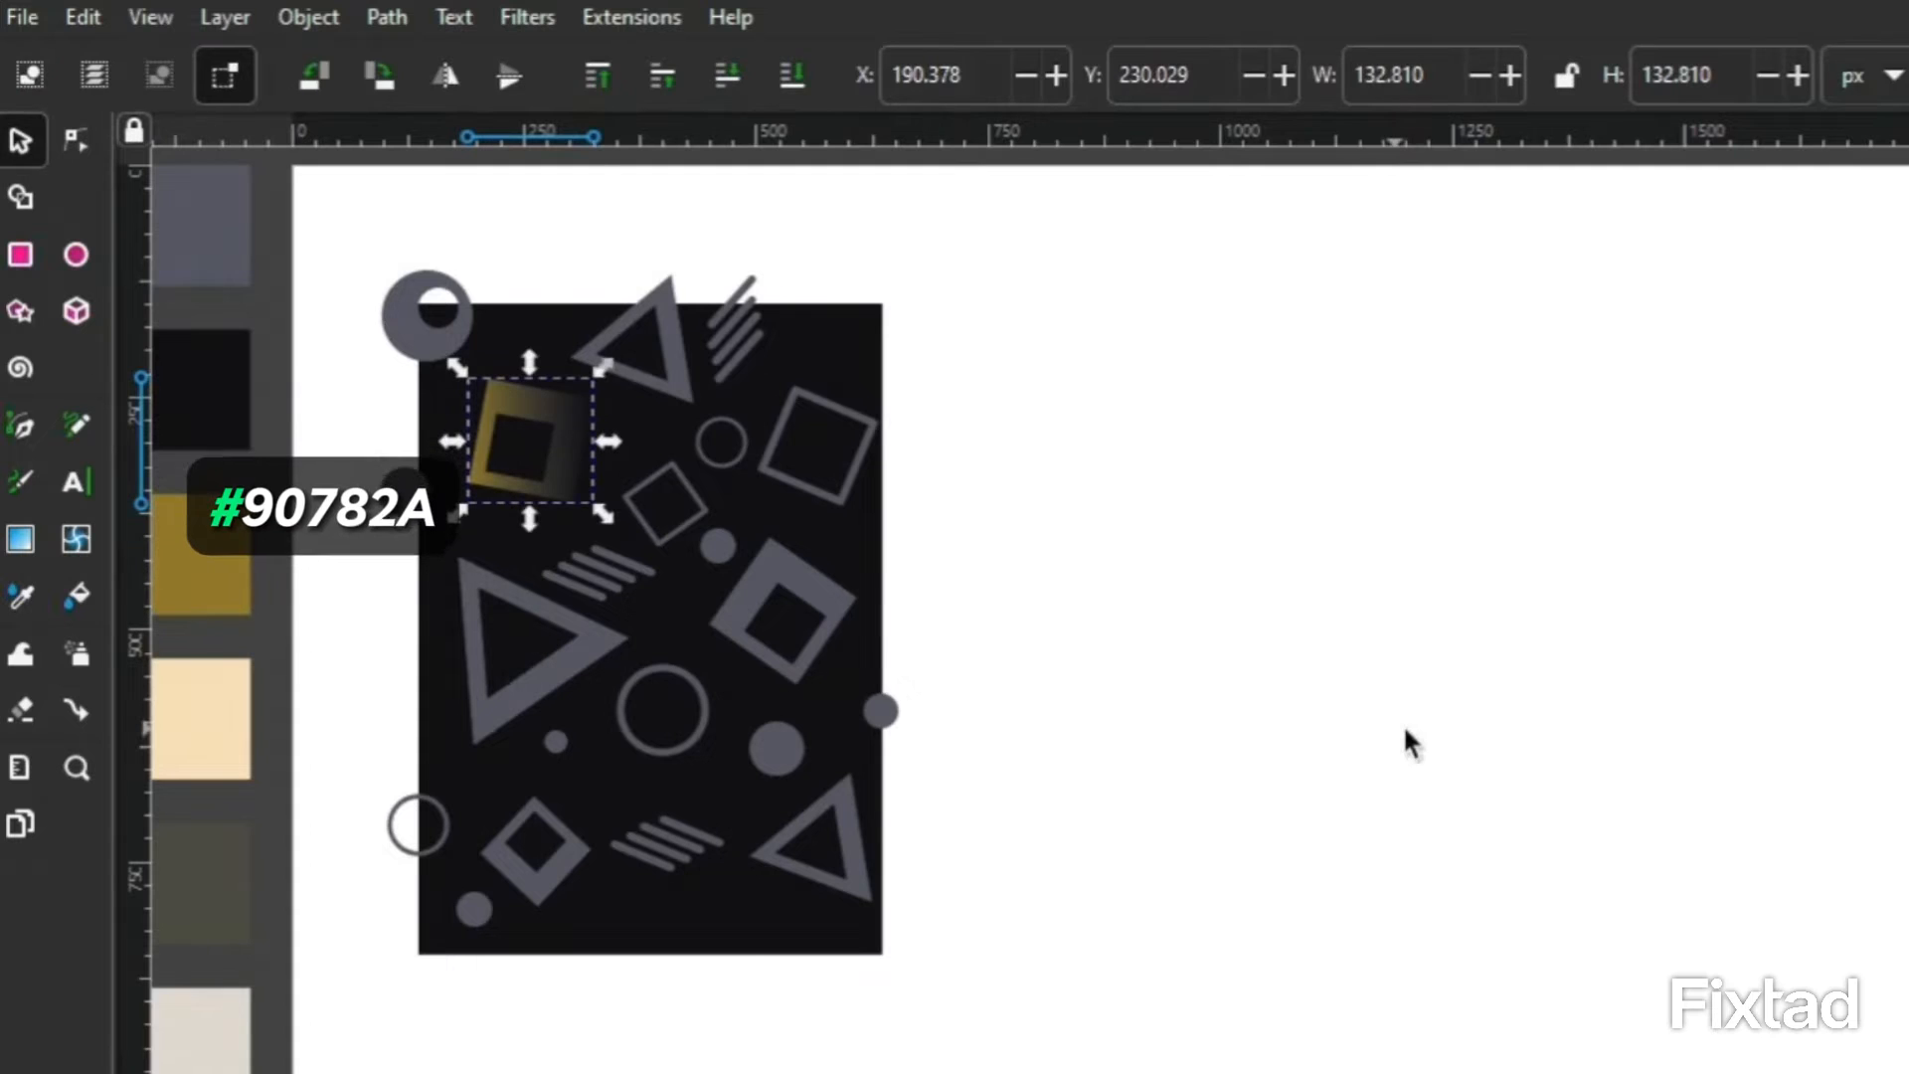
# Make the square frame's second gradient stop fully opaque and set its colour to the pale gold swatch #F6DEB7.
pyautogui.click(1268, 564)
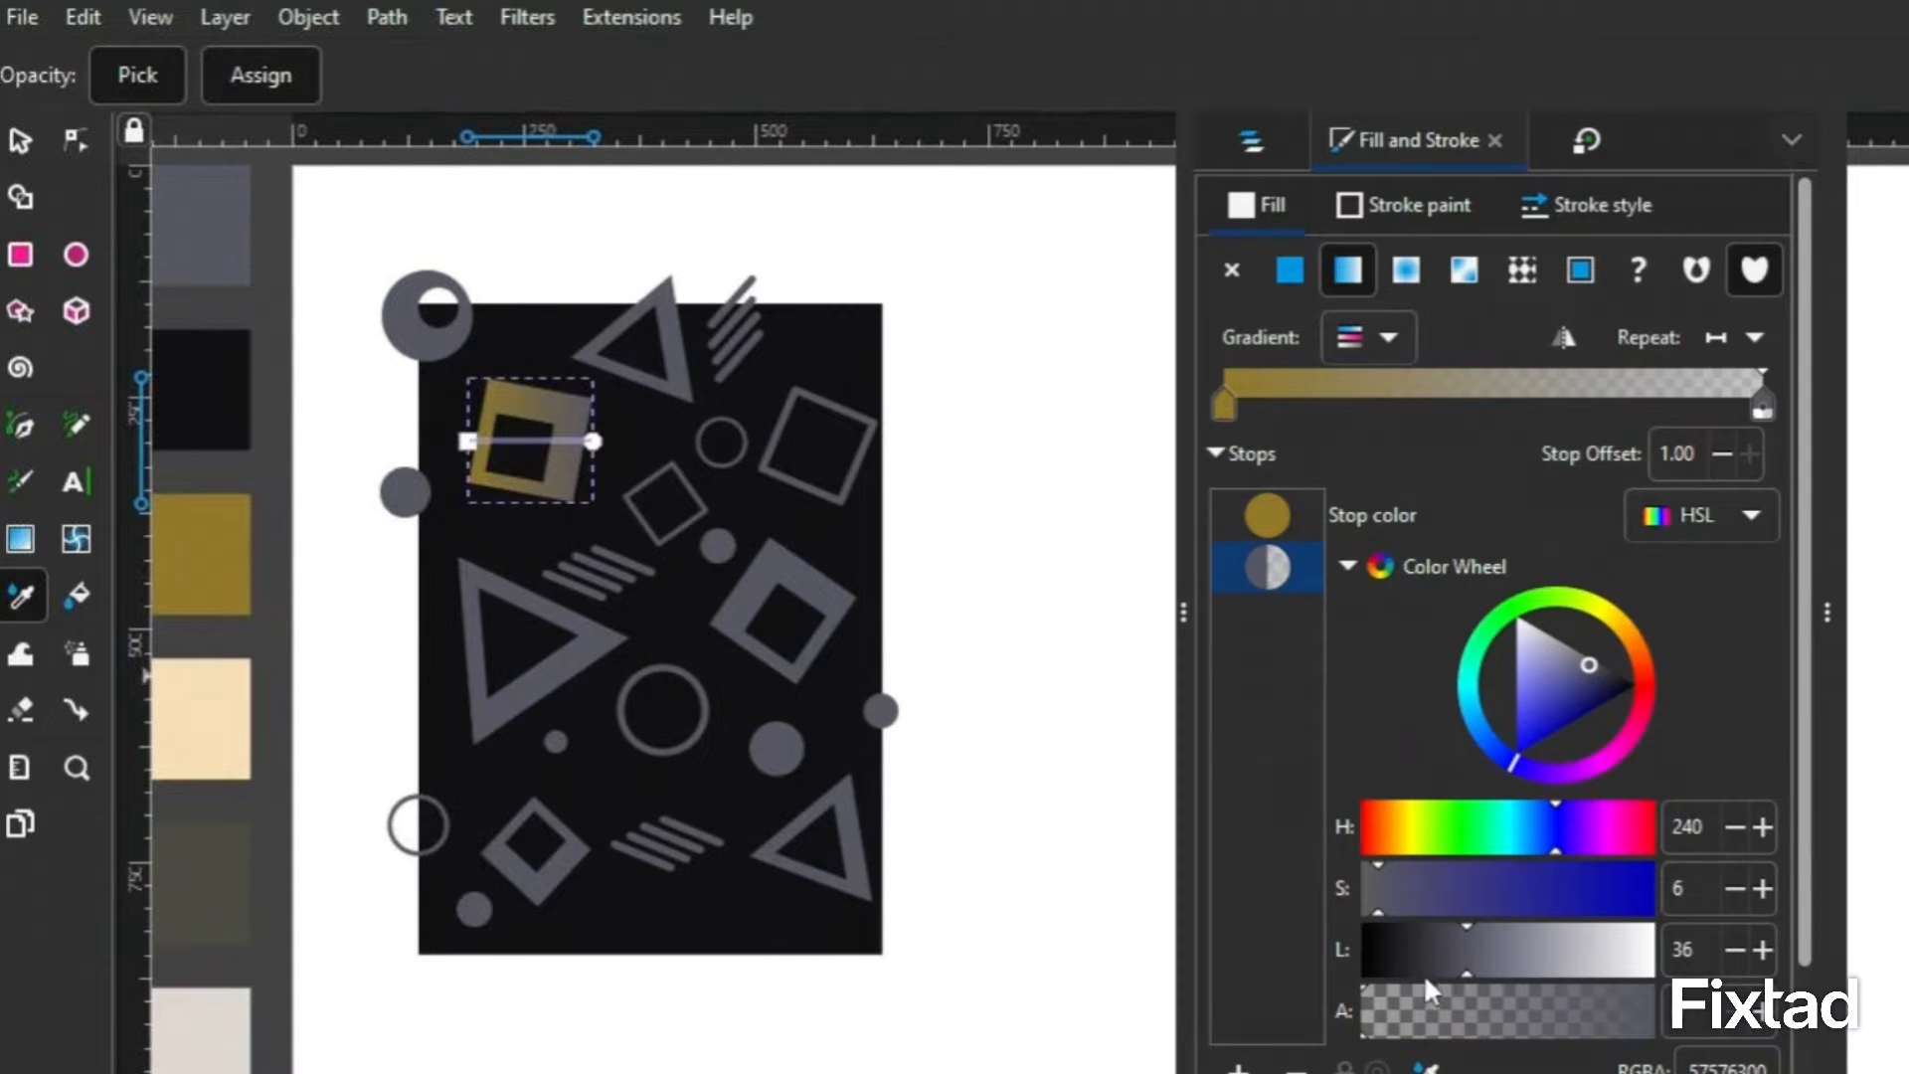
pyautogui.moveTo(1360, 1031); pyautogui.dragTo(1743, 1050)
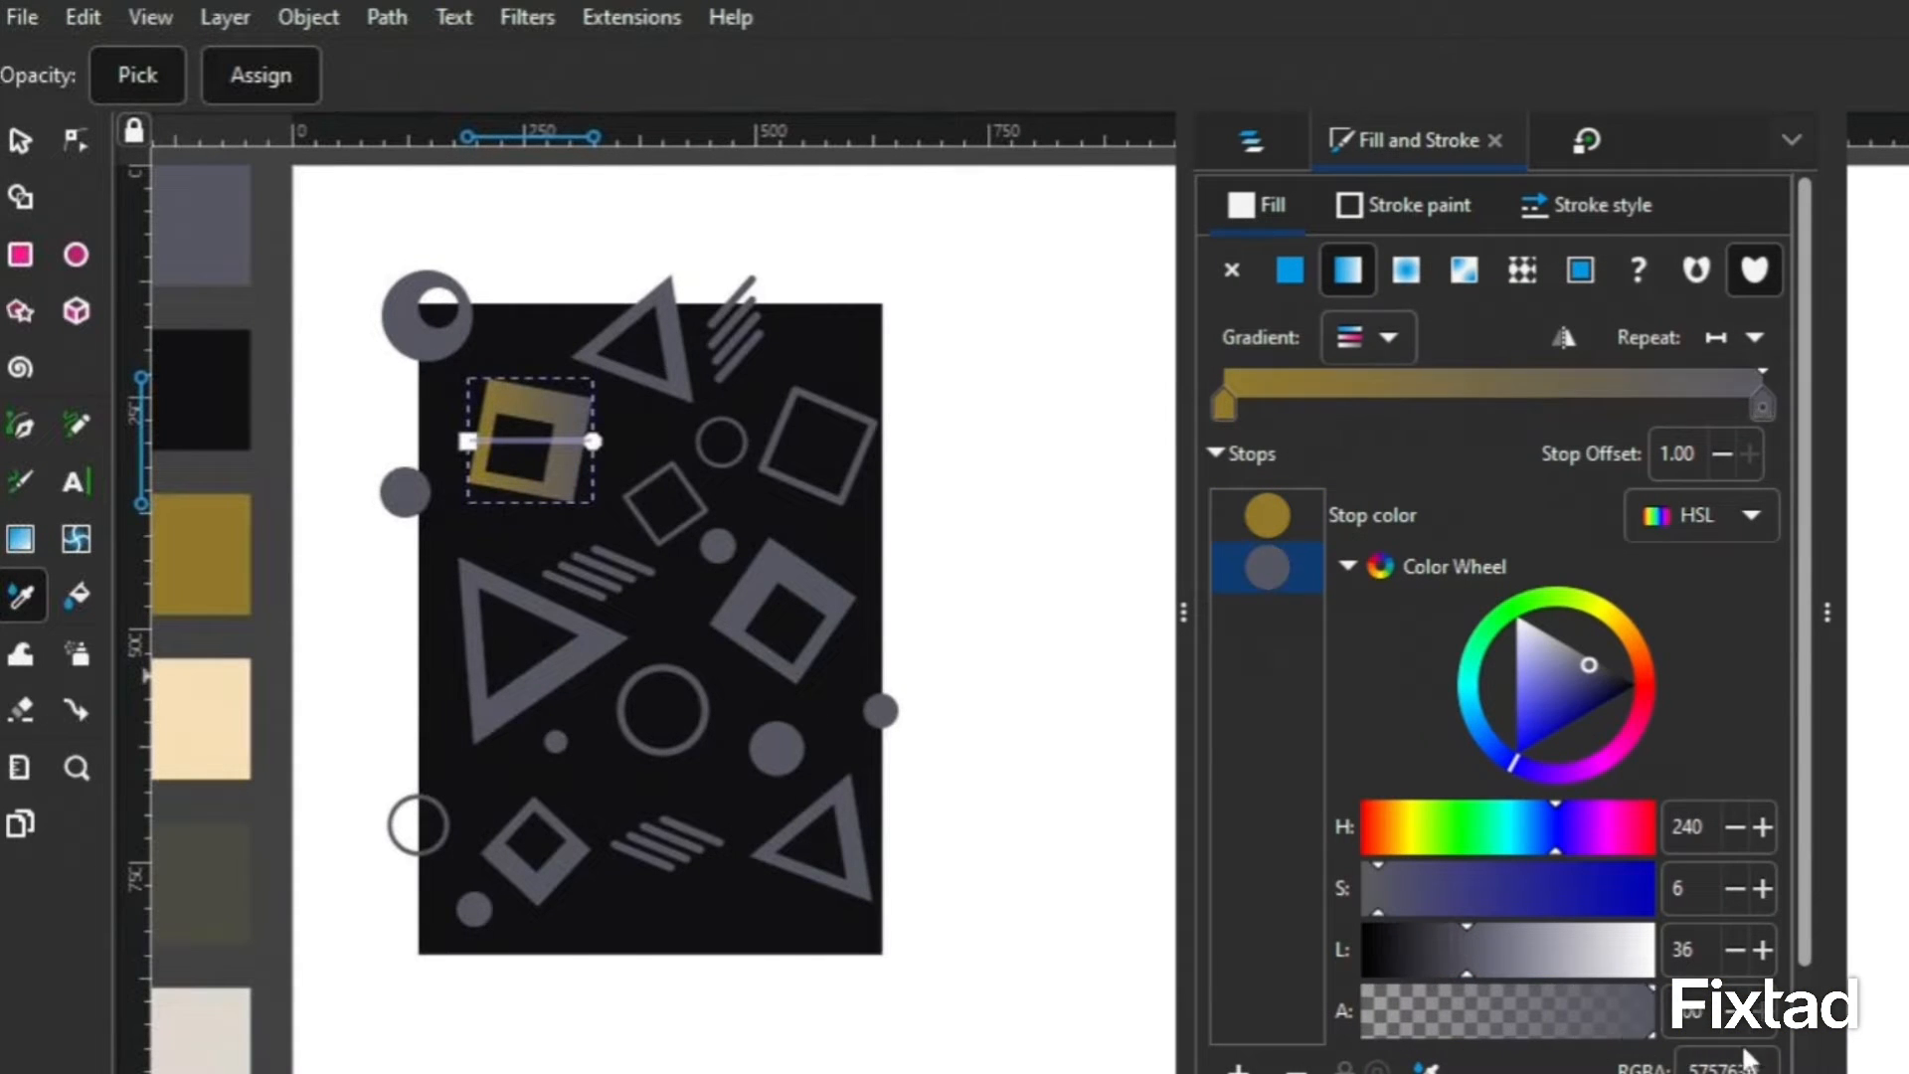
pyautogui.scroll(-1, 1448, 1048)
pyautogui.click(1433, 1037)
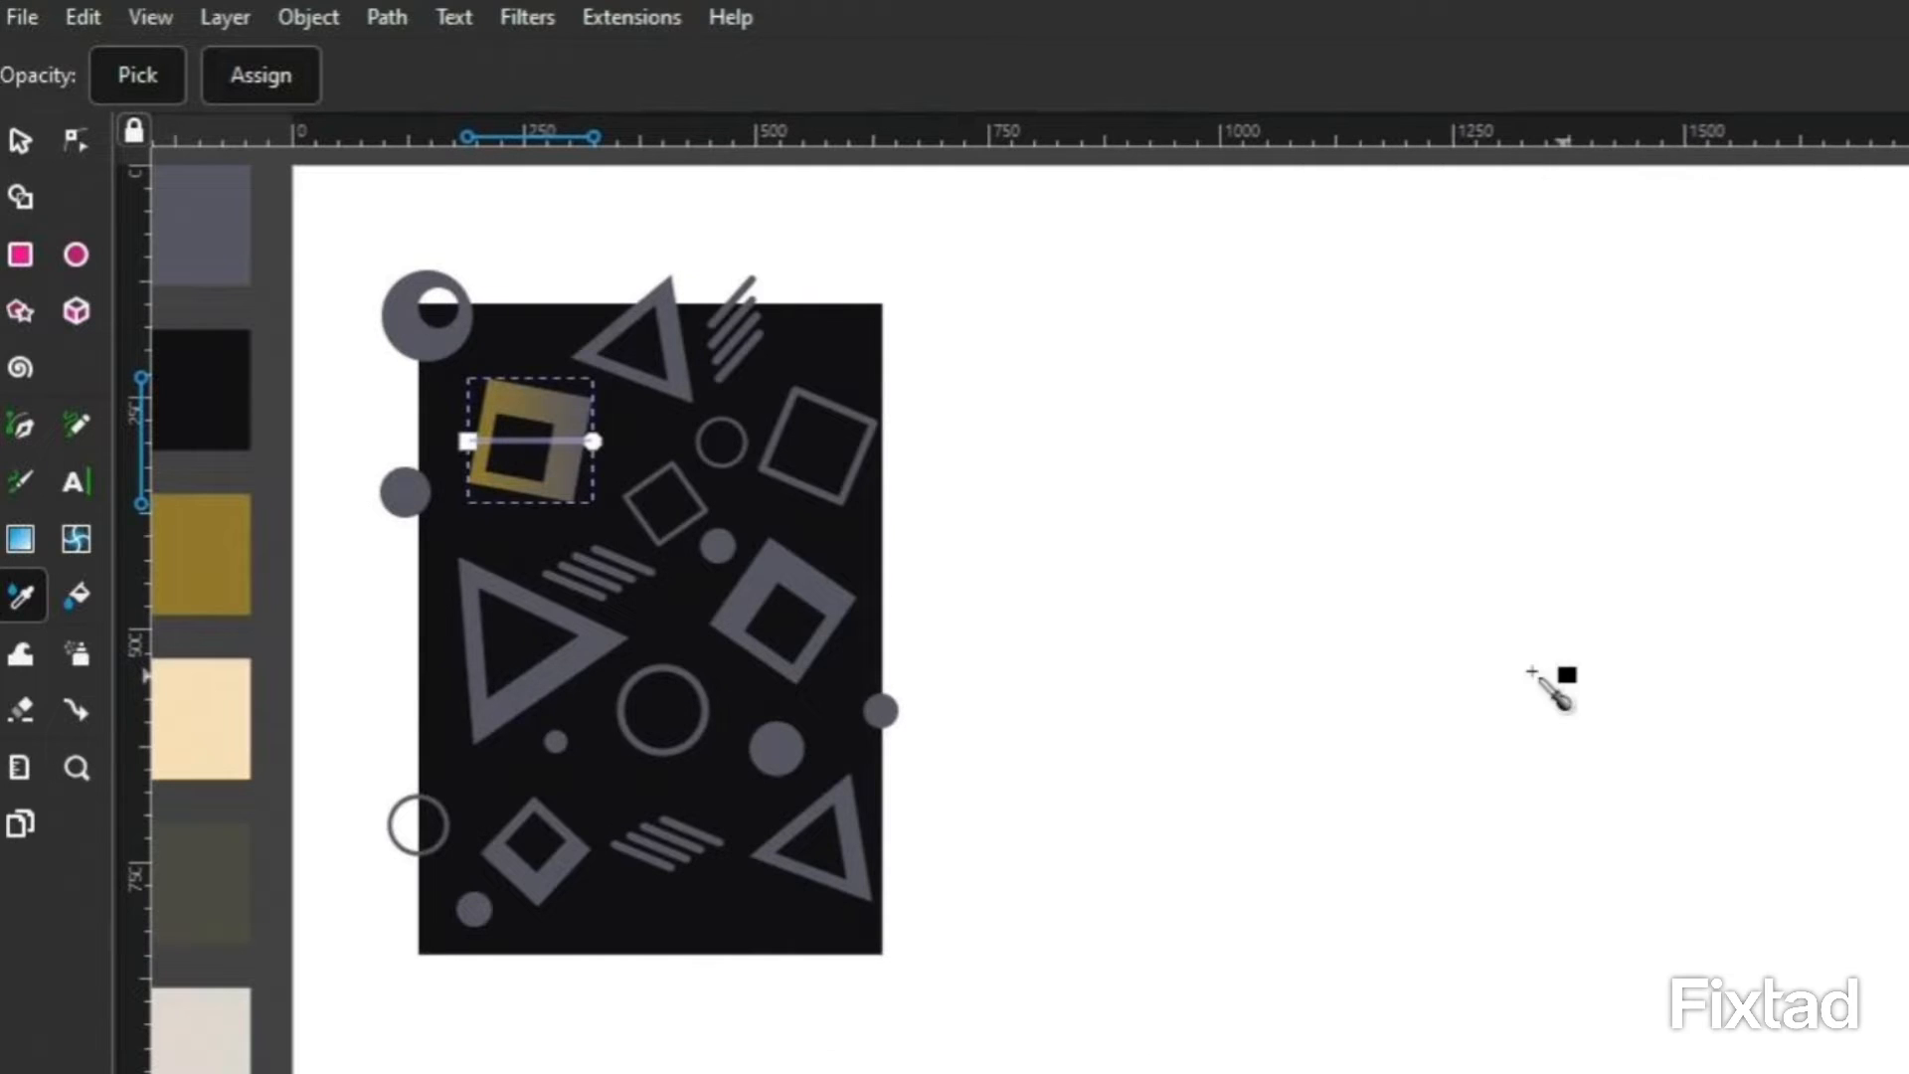
pyautogui.click(233, 706)
# Tilt the square frame's gradient so it runs from its lower left to its upper right.
pyautogui.click(29, 537)
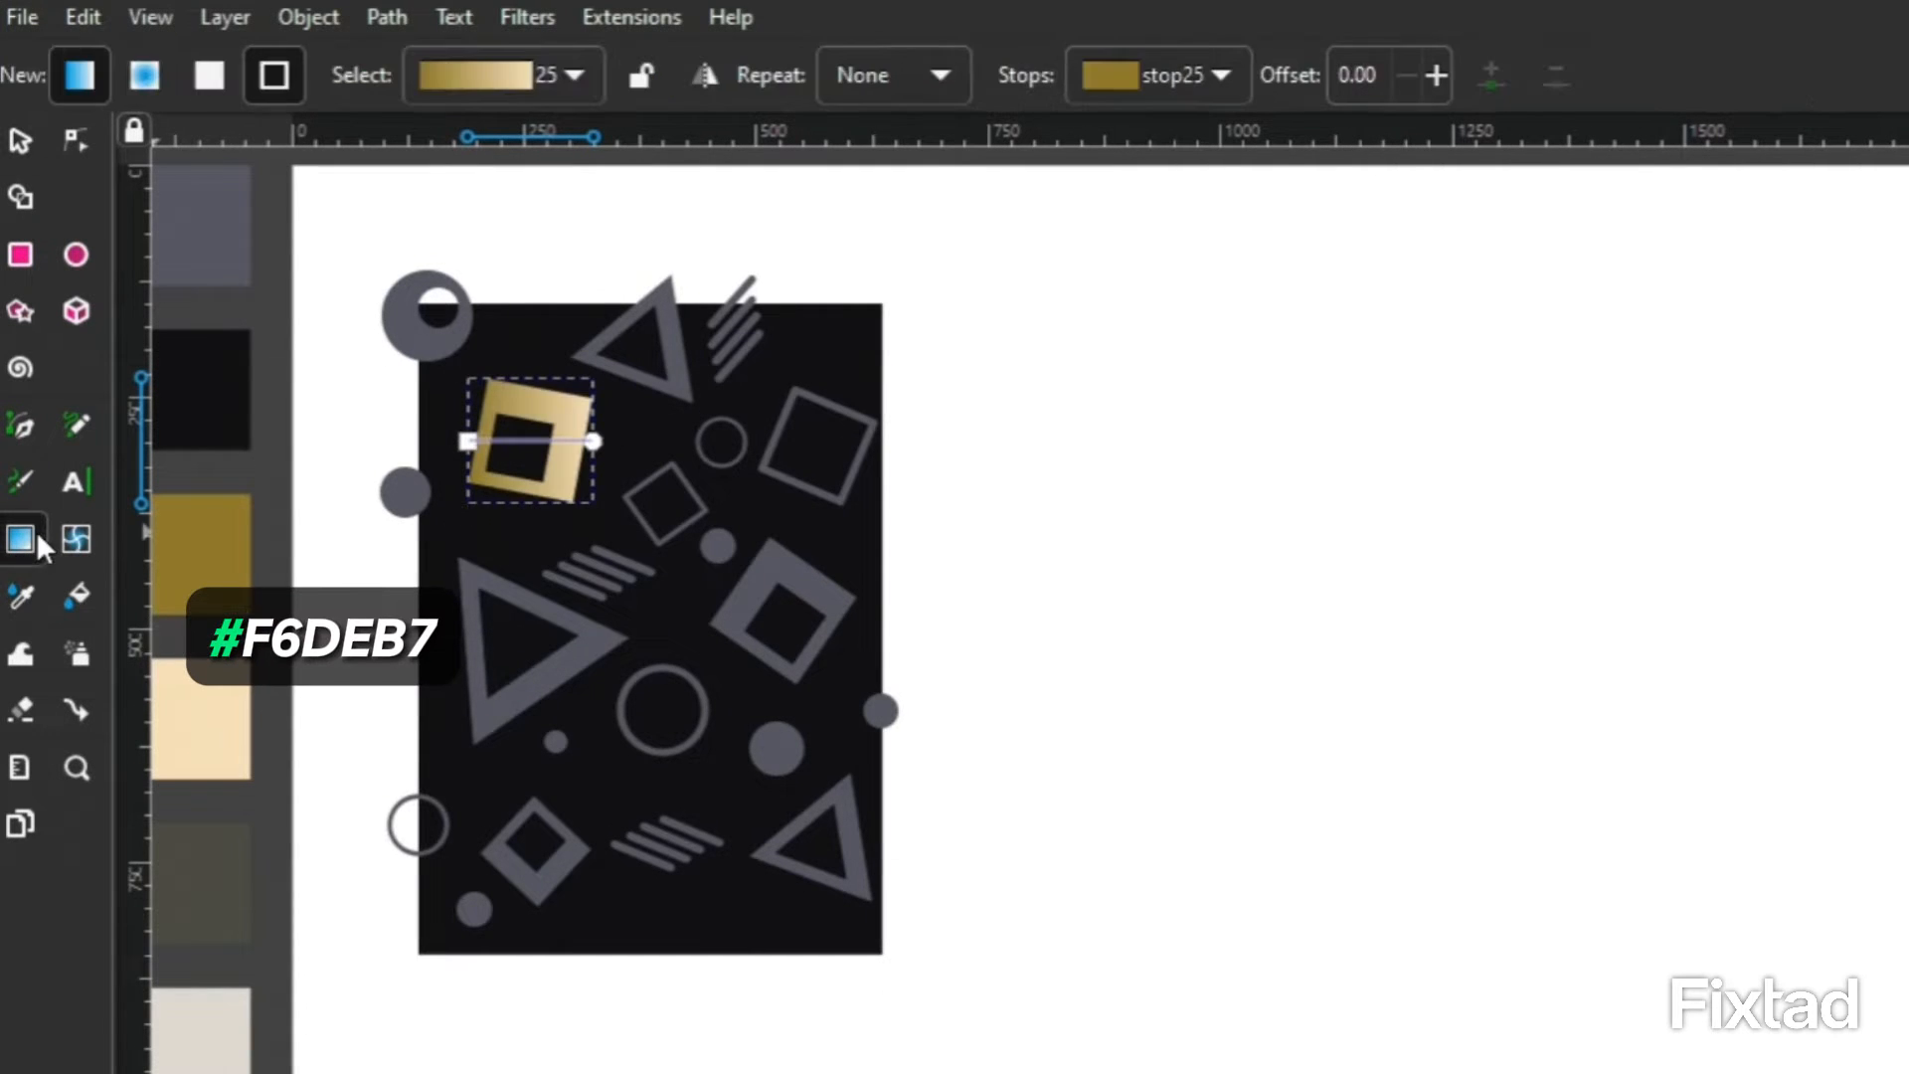
pyautogui.moveTo(467, 441); pyautogui.dragTo(464, 474)
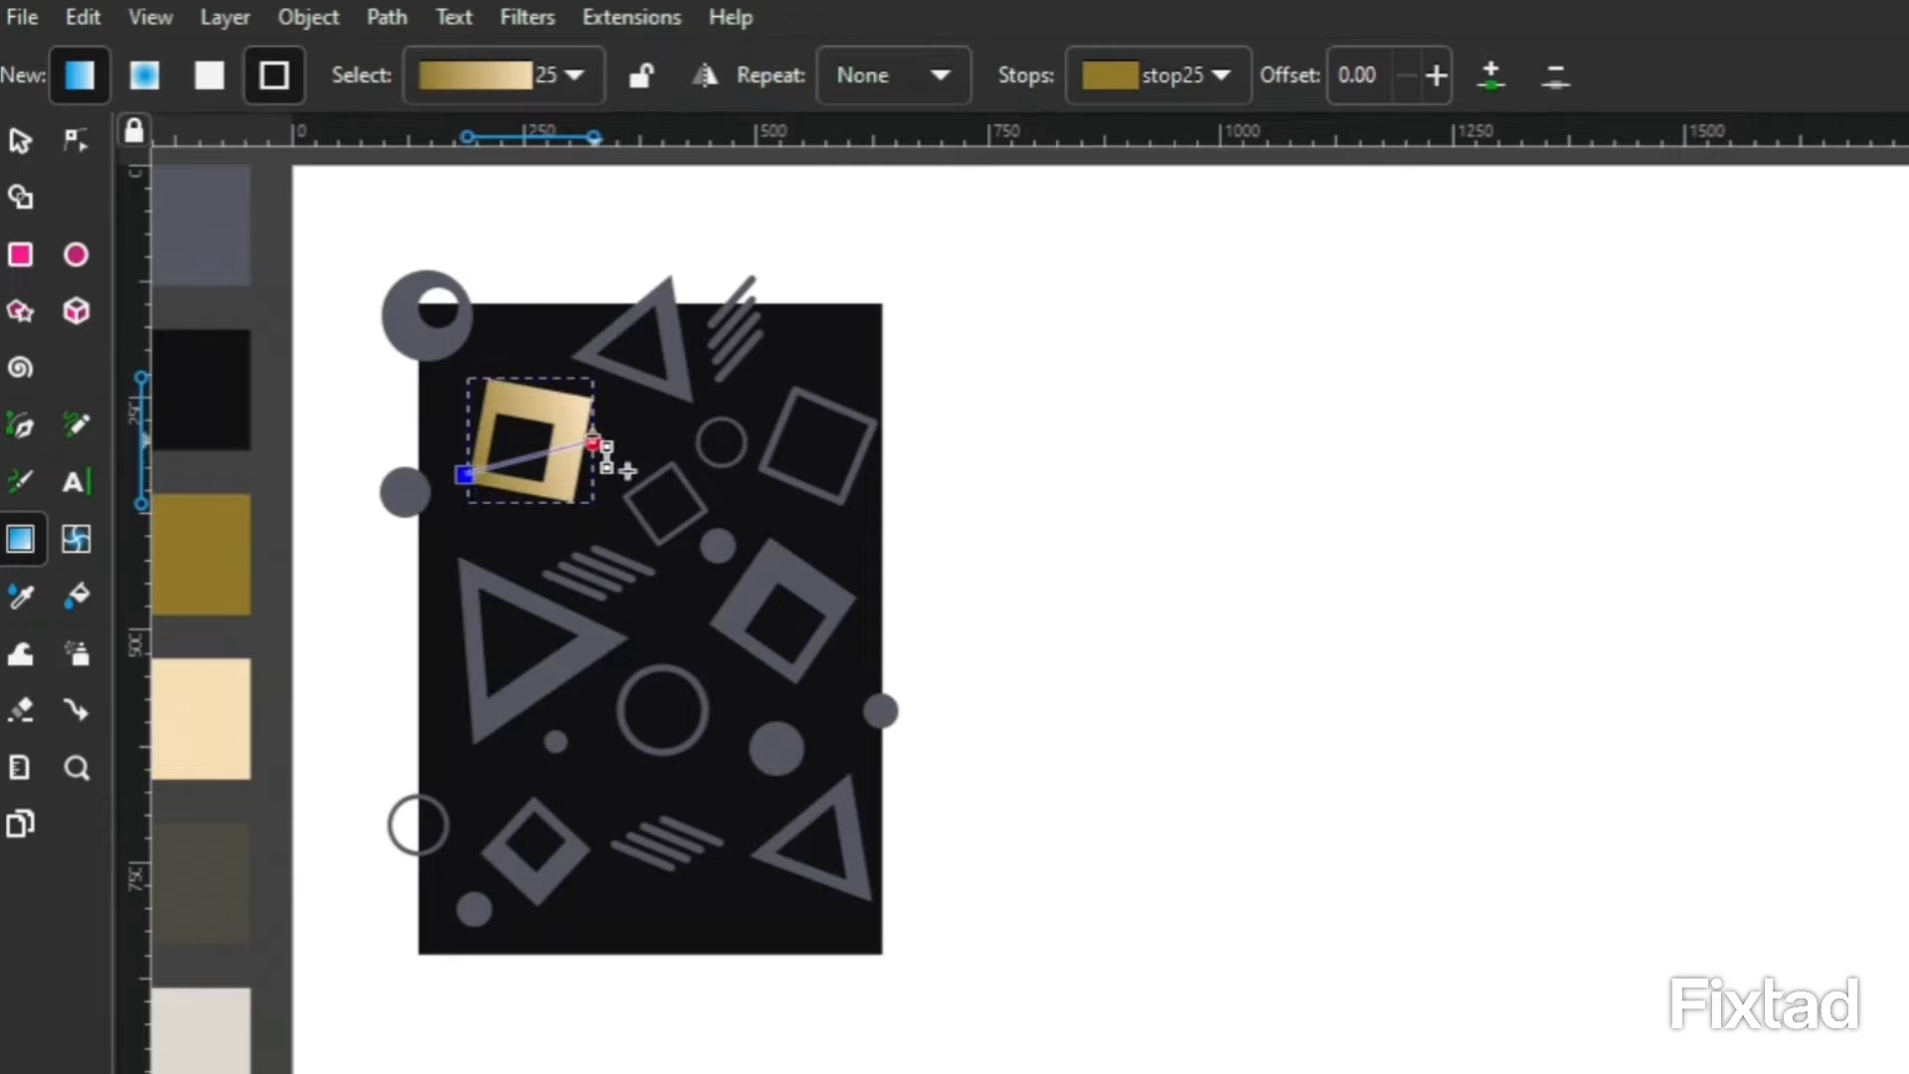
pyautogui.moveTo(593, 442); pyautogui.dragTo(583, 410)
pyautogui.click(22, 145)
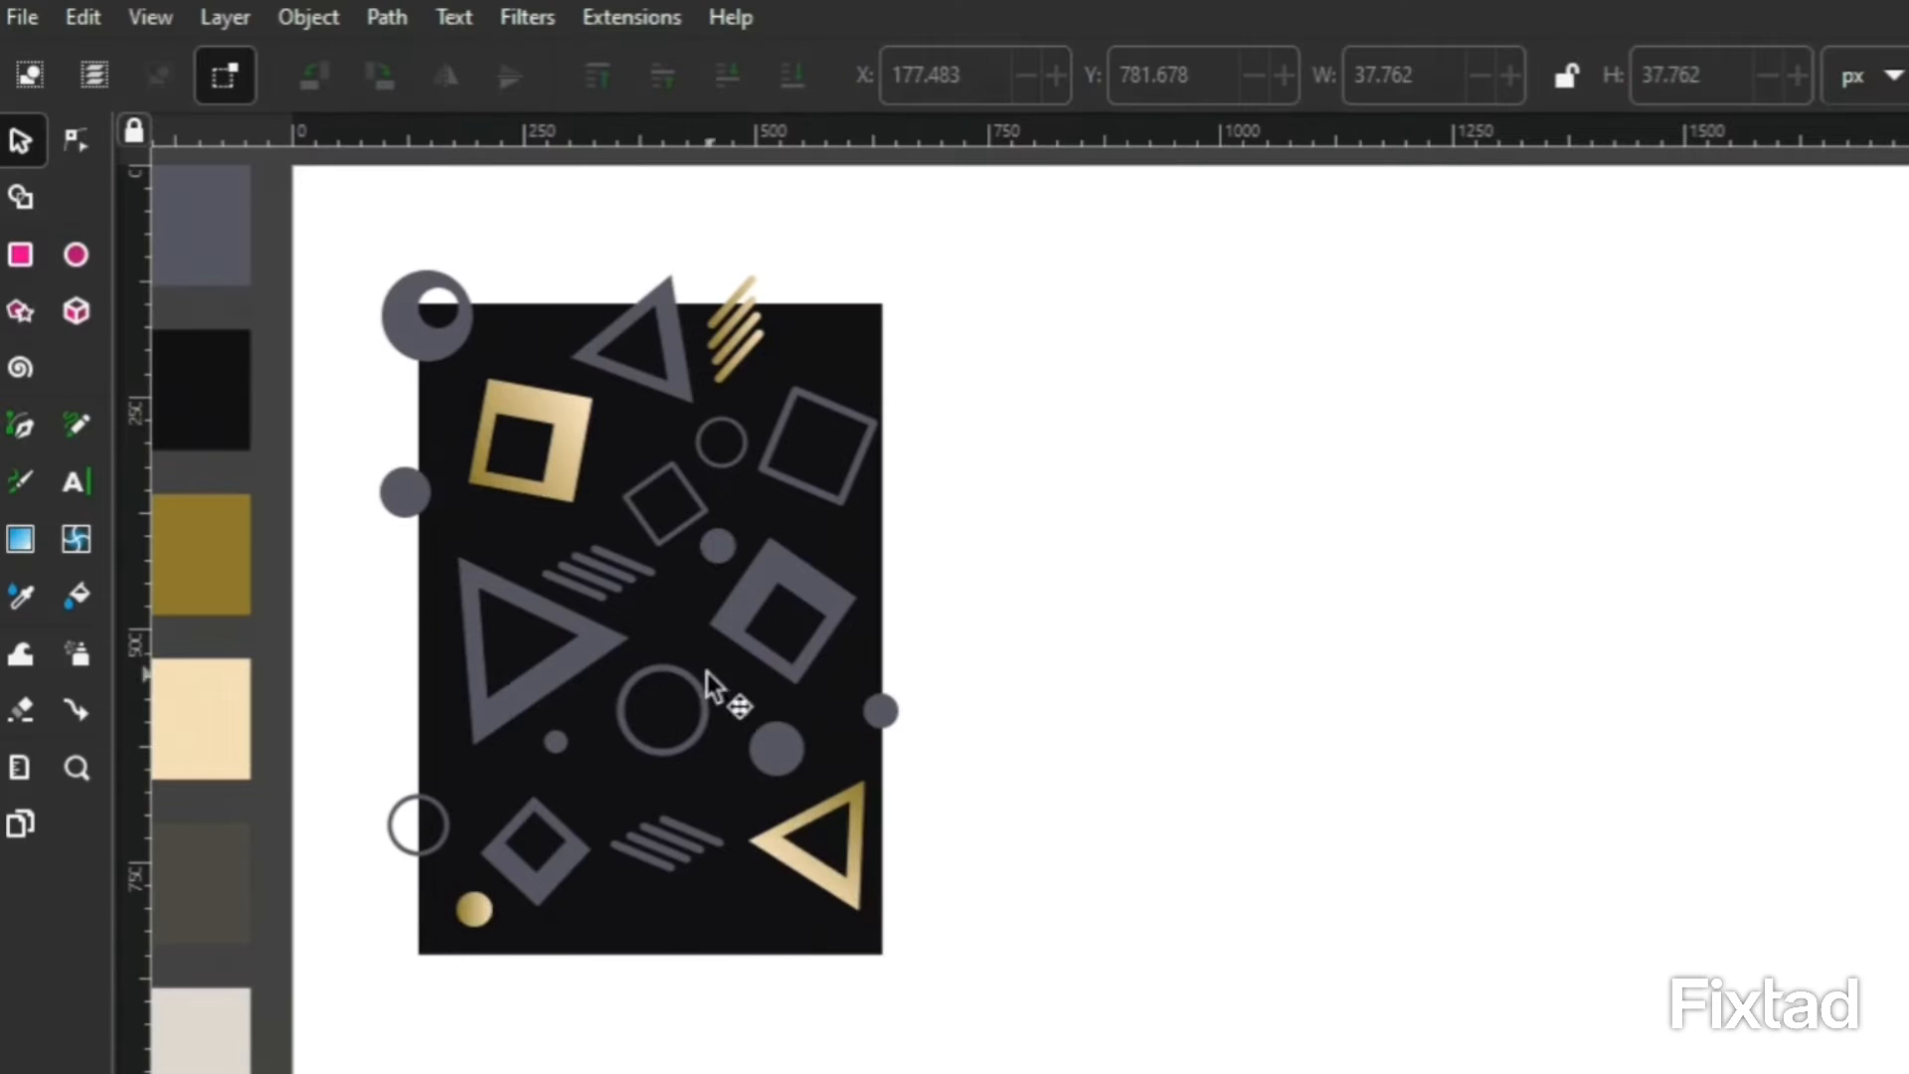
# Apply a linear gradient fill to the large triangle frame and set its first stop to the dark grey-olive swatch #4C4B43.
pyautogui.click(609, 648)
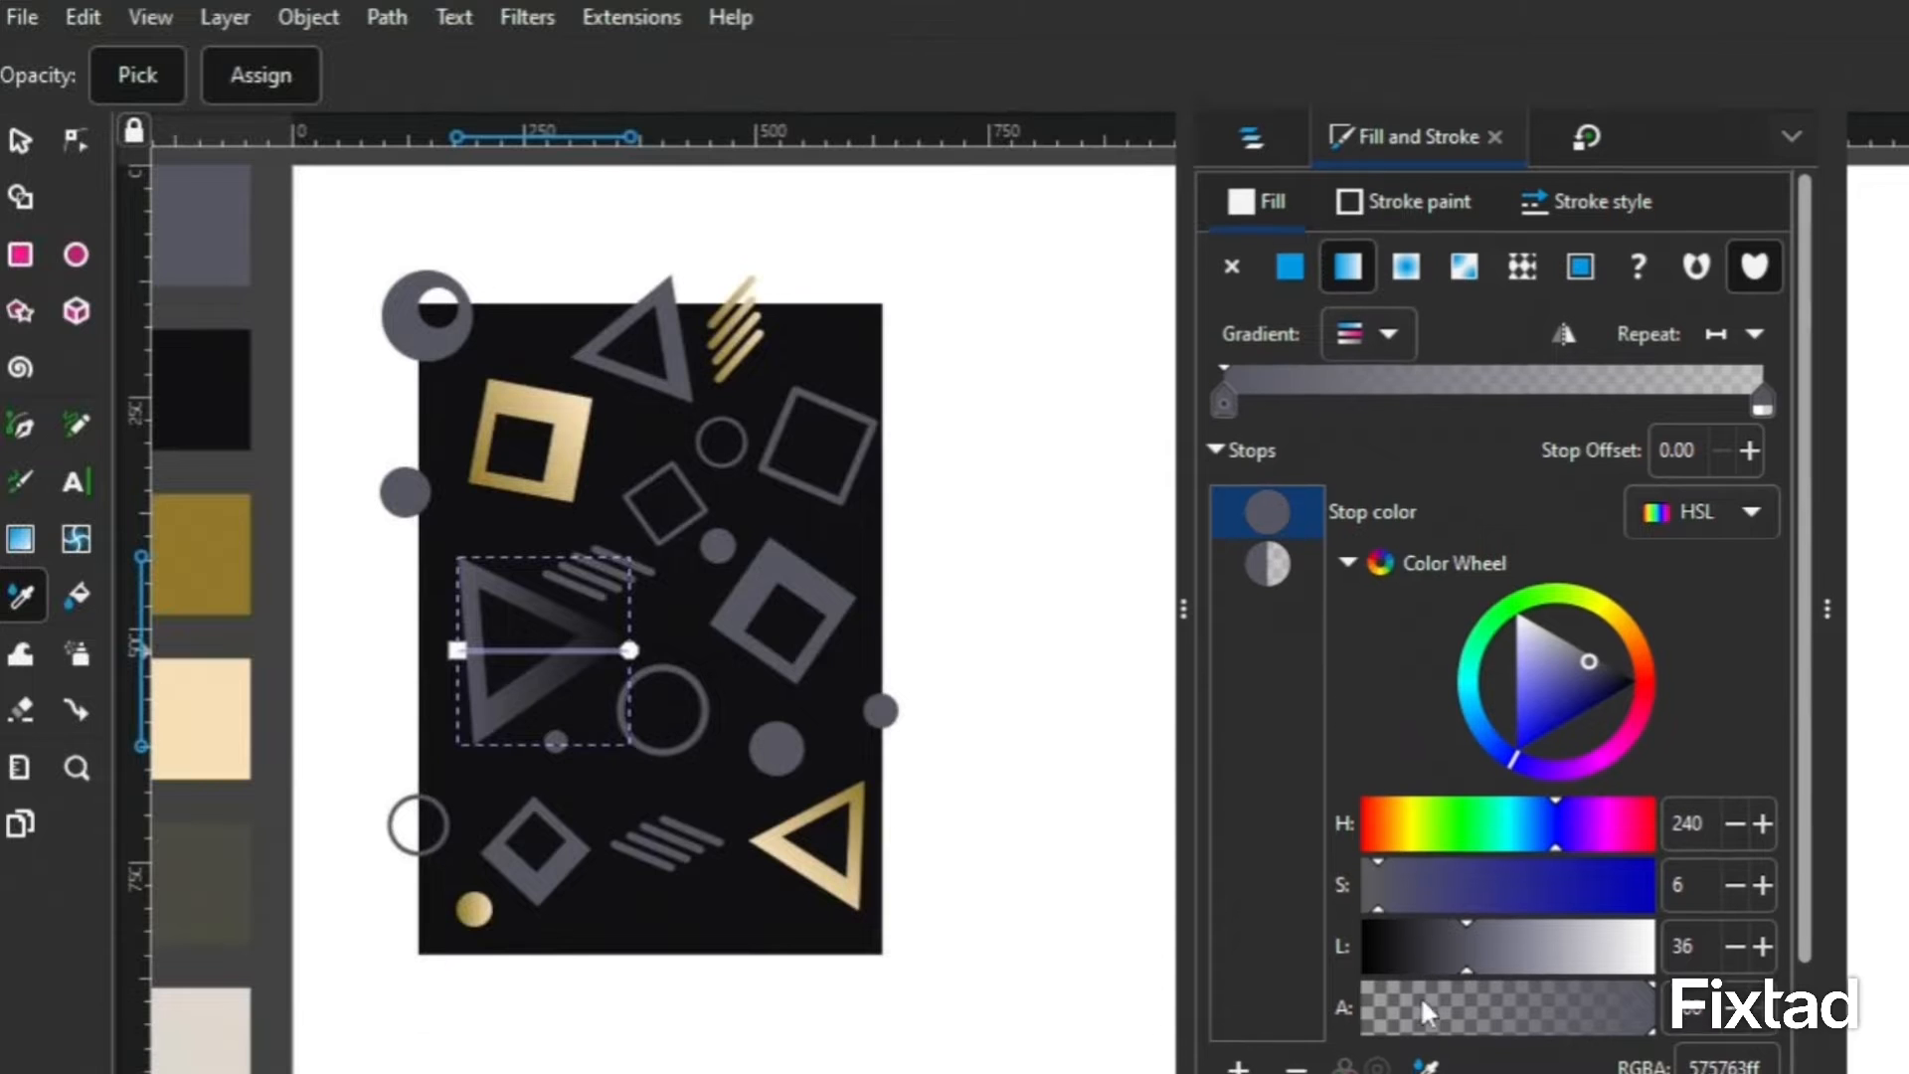
pyautogui.scroll(-1, 1420, 994)
pyautogui.click(1427, 1052)
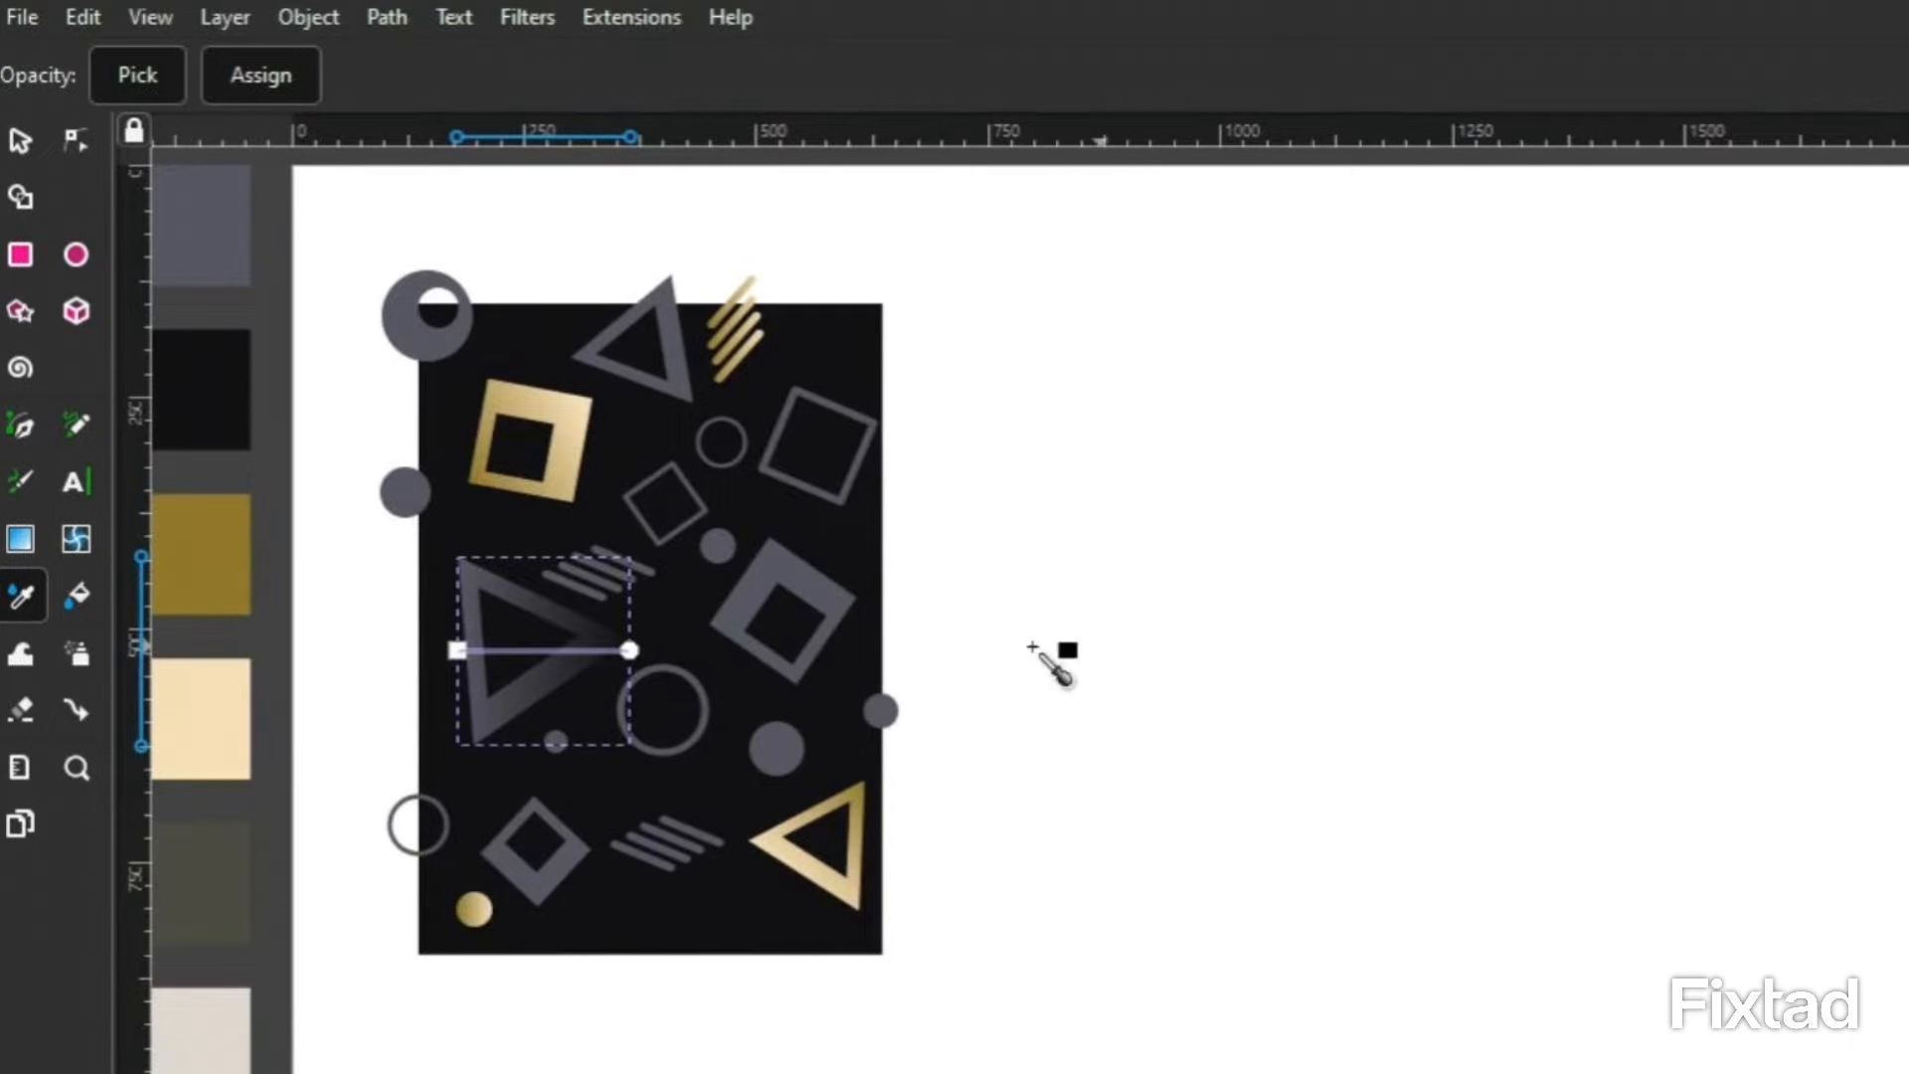
pyautogui.click(231, 867)
pyautogui.press('s')
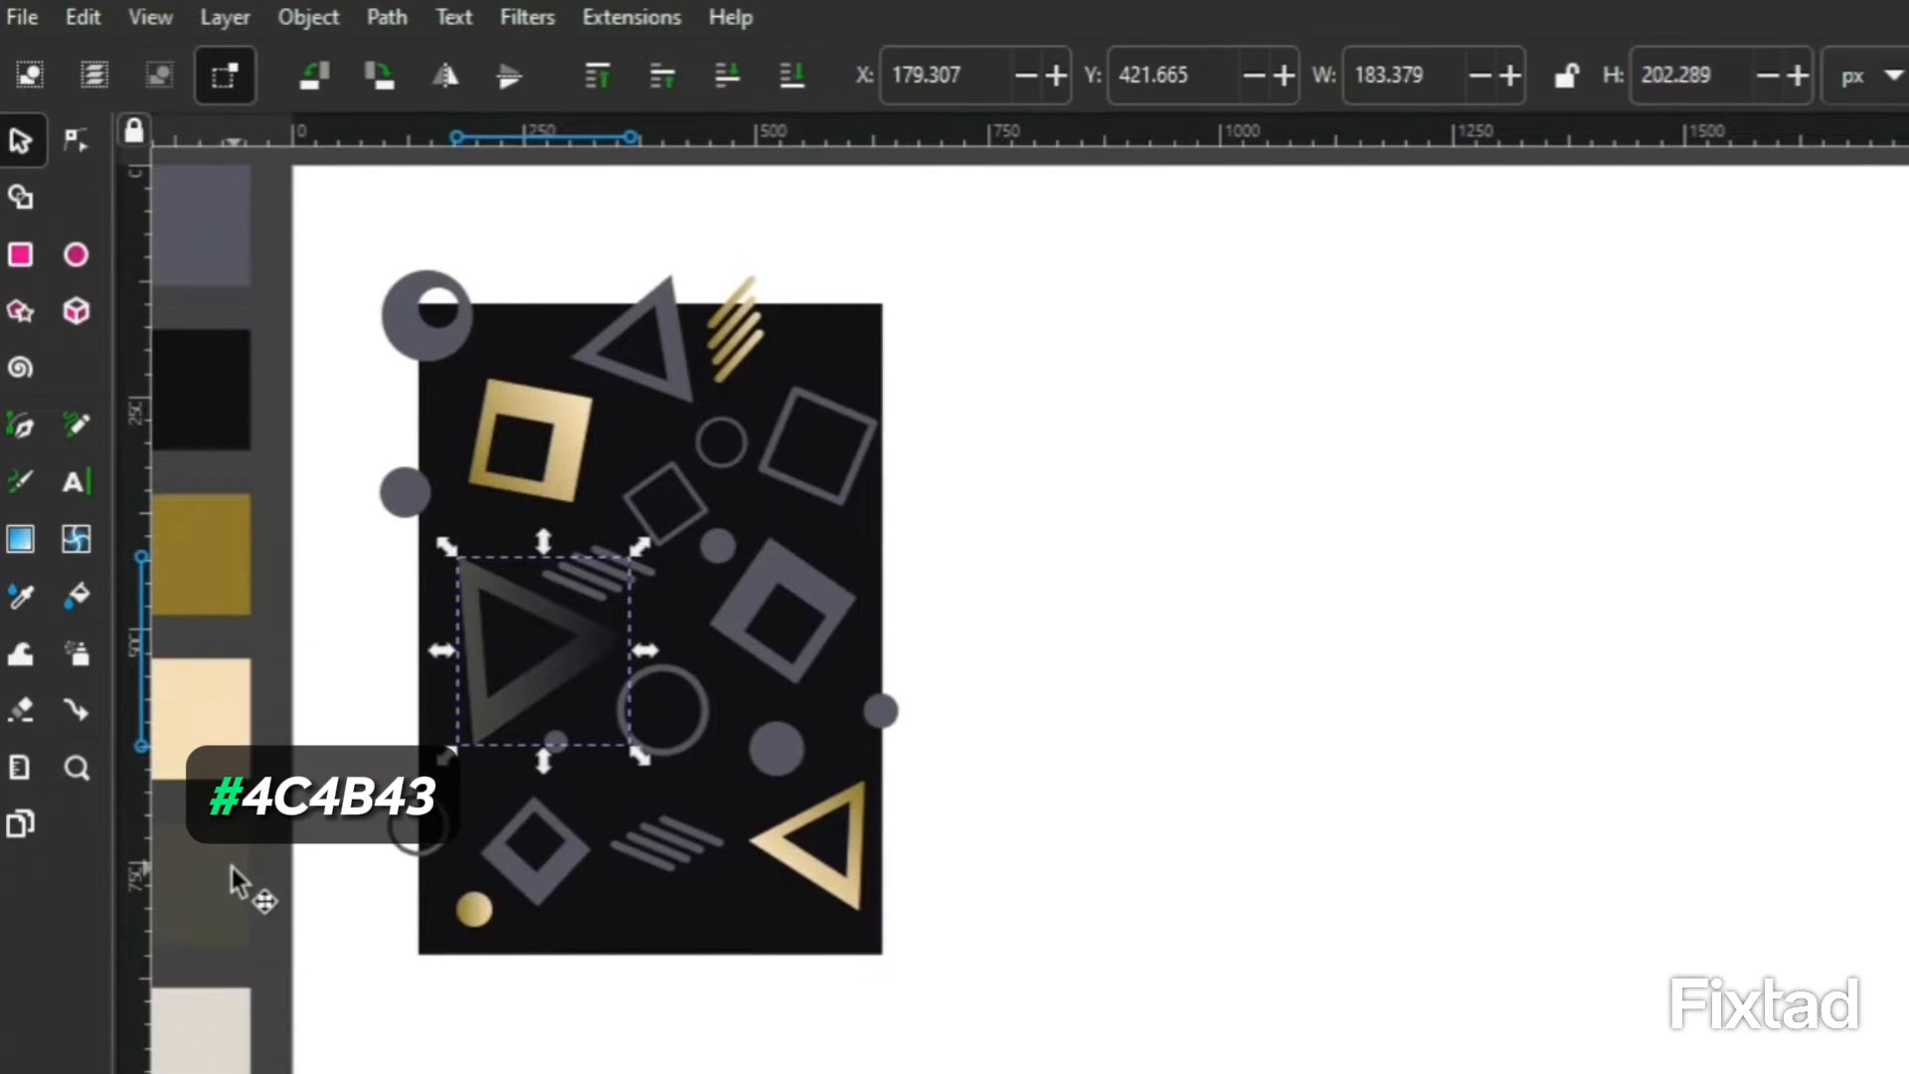
# Make the large triangle's second gradient stop fully opaque and set its colour to the pale silver swatch #DFD8CE.
pyautogui.click(1276, 579)
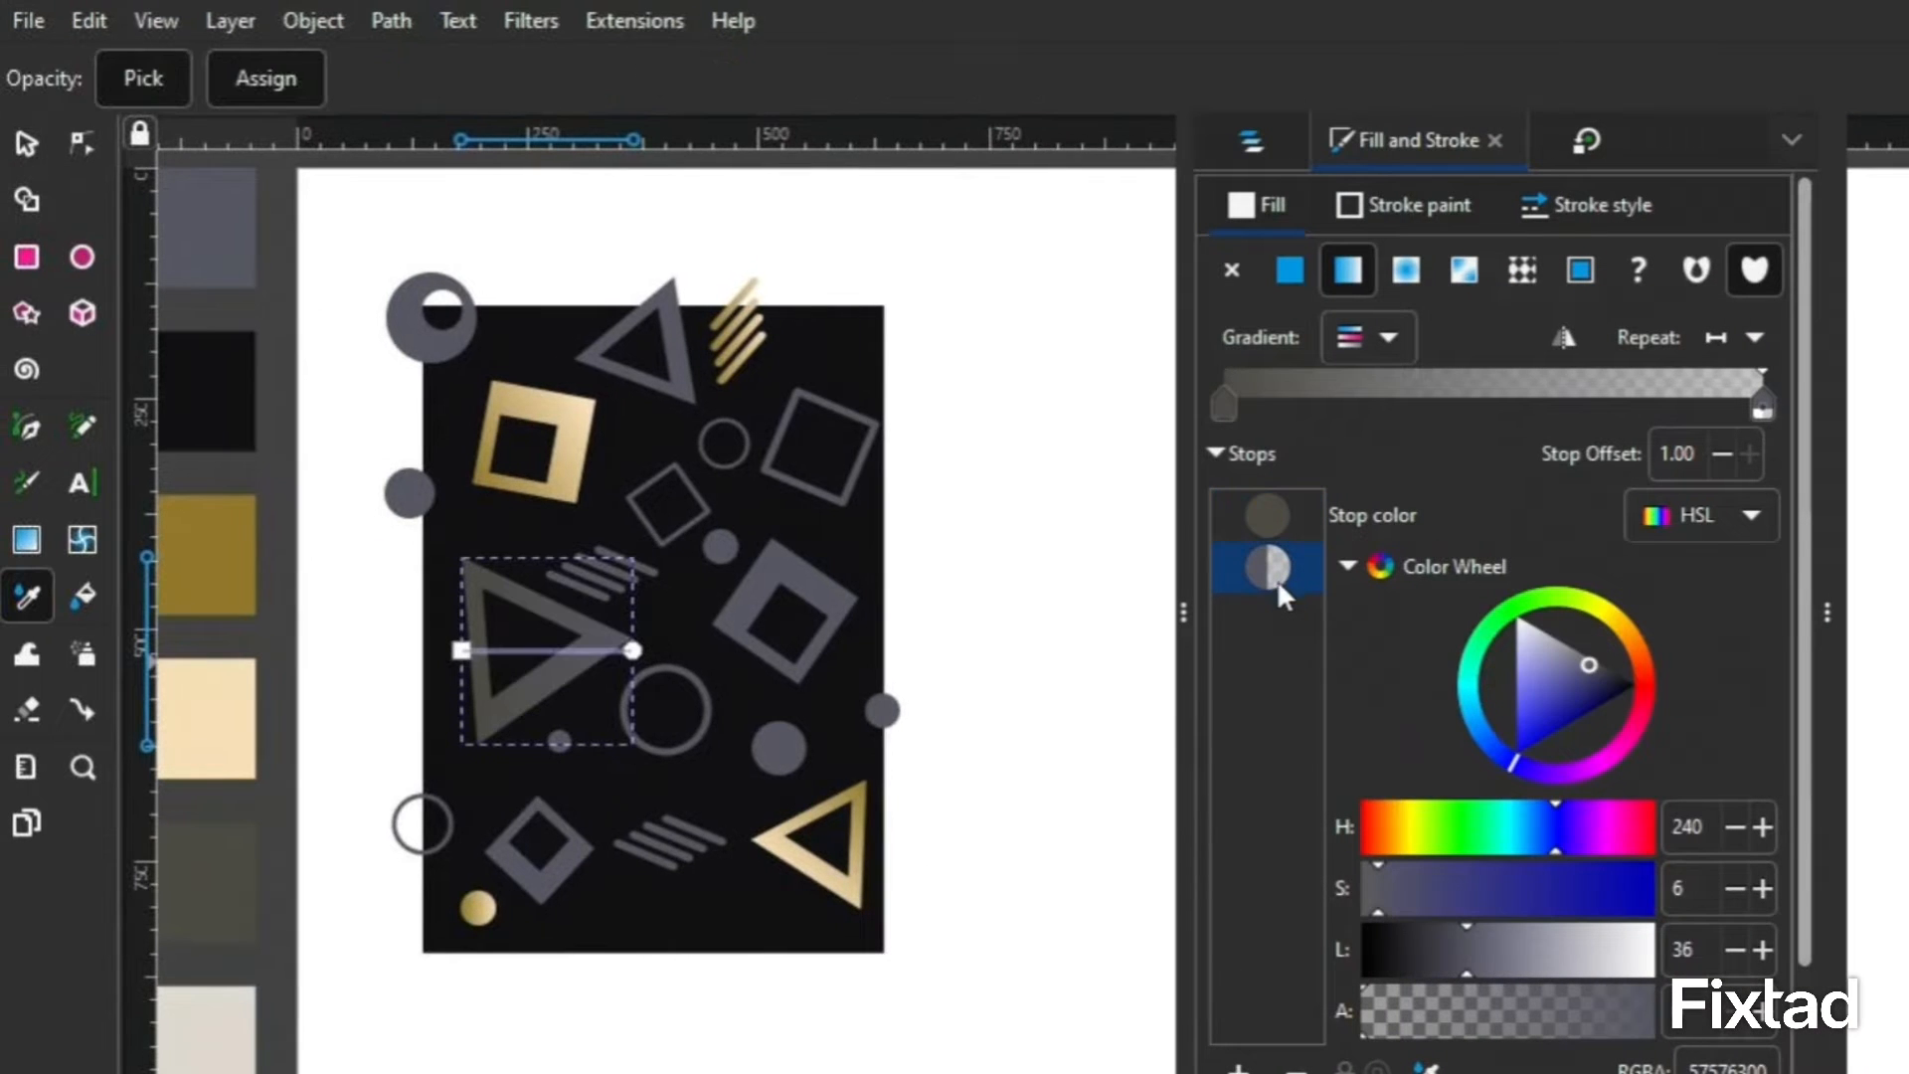
pyautogui.moveTo(1380, 1022); pyautogui.dragTo(1739, 1020)
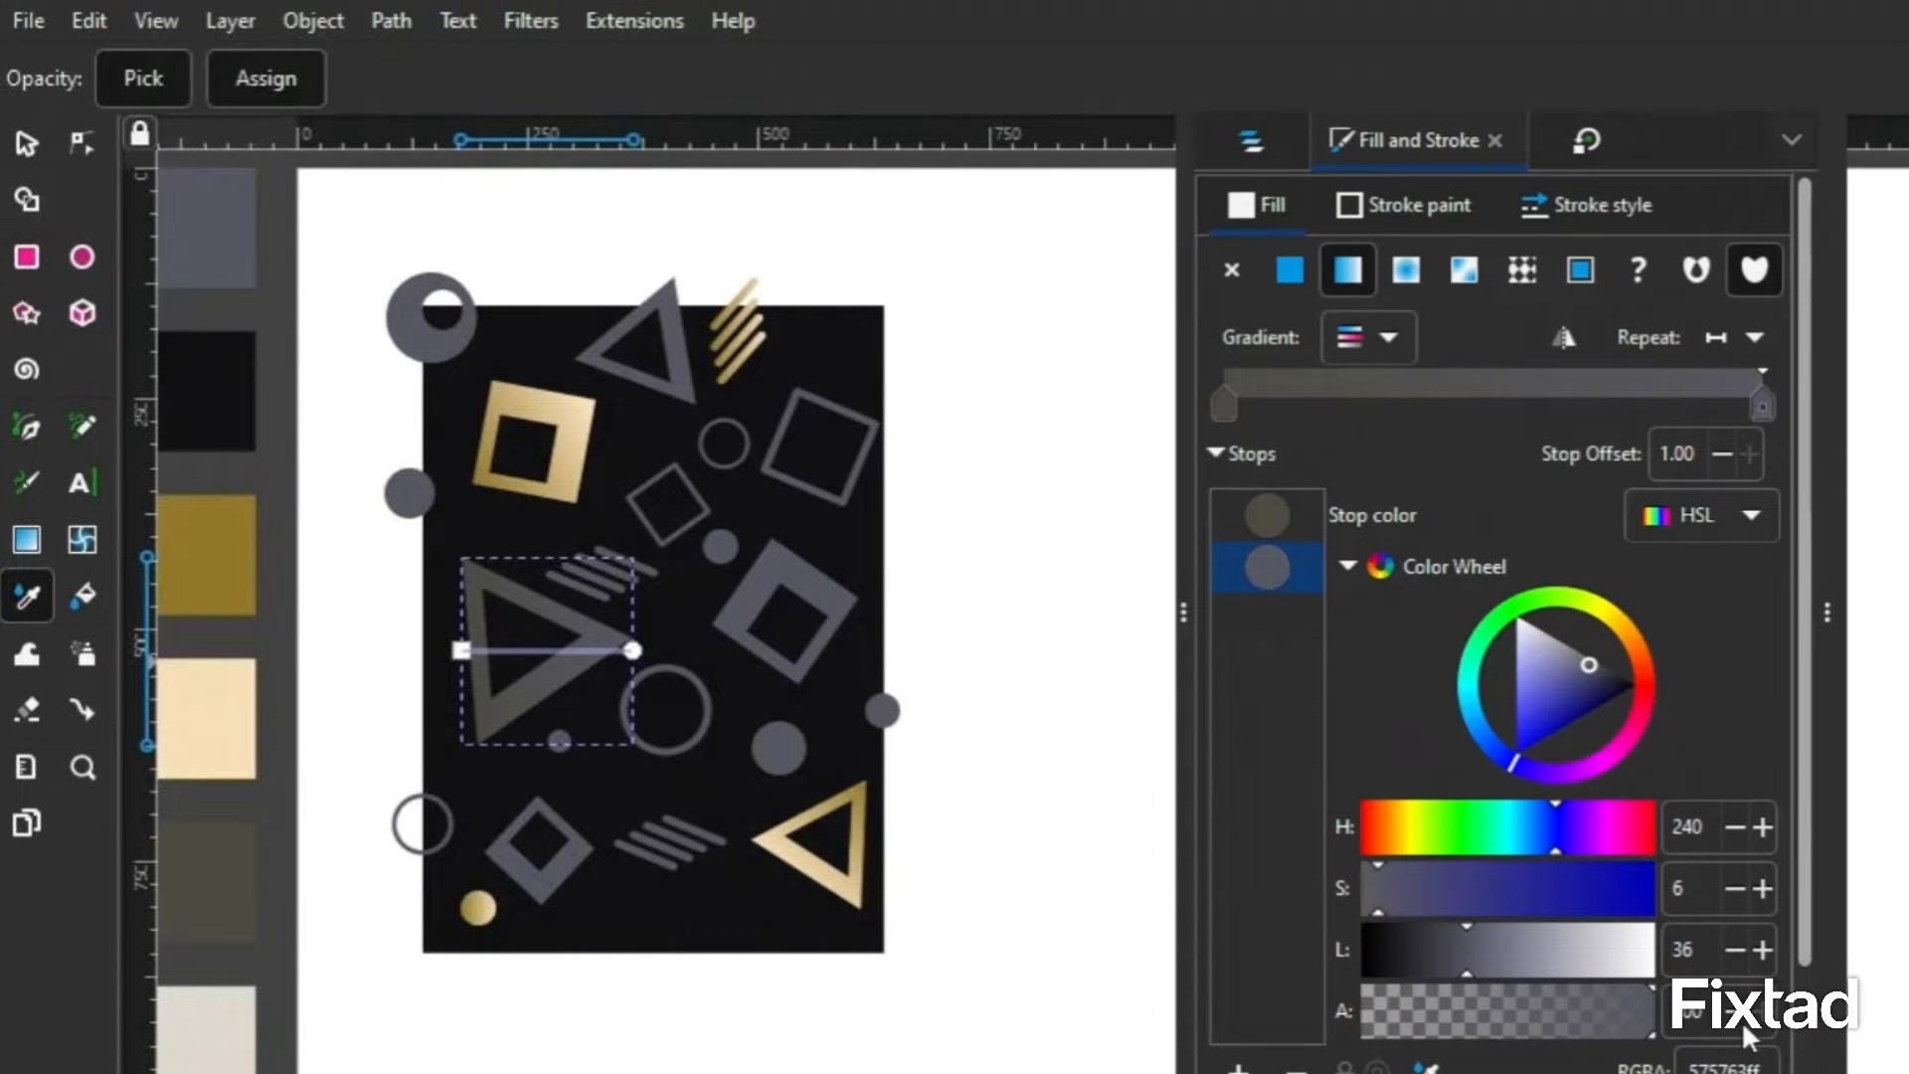
pyautogui.scroll(-1, 1491, 1019)
pyautogui.click(1430, 1038)
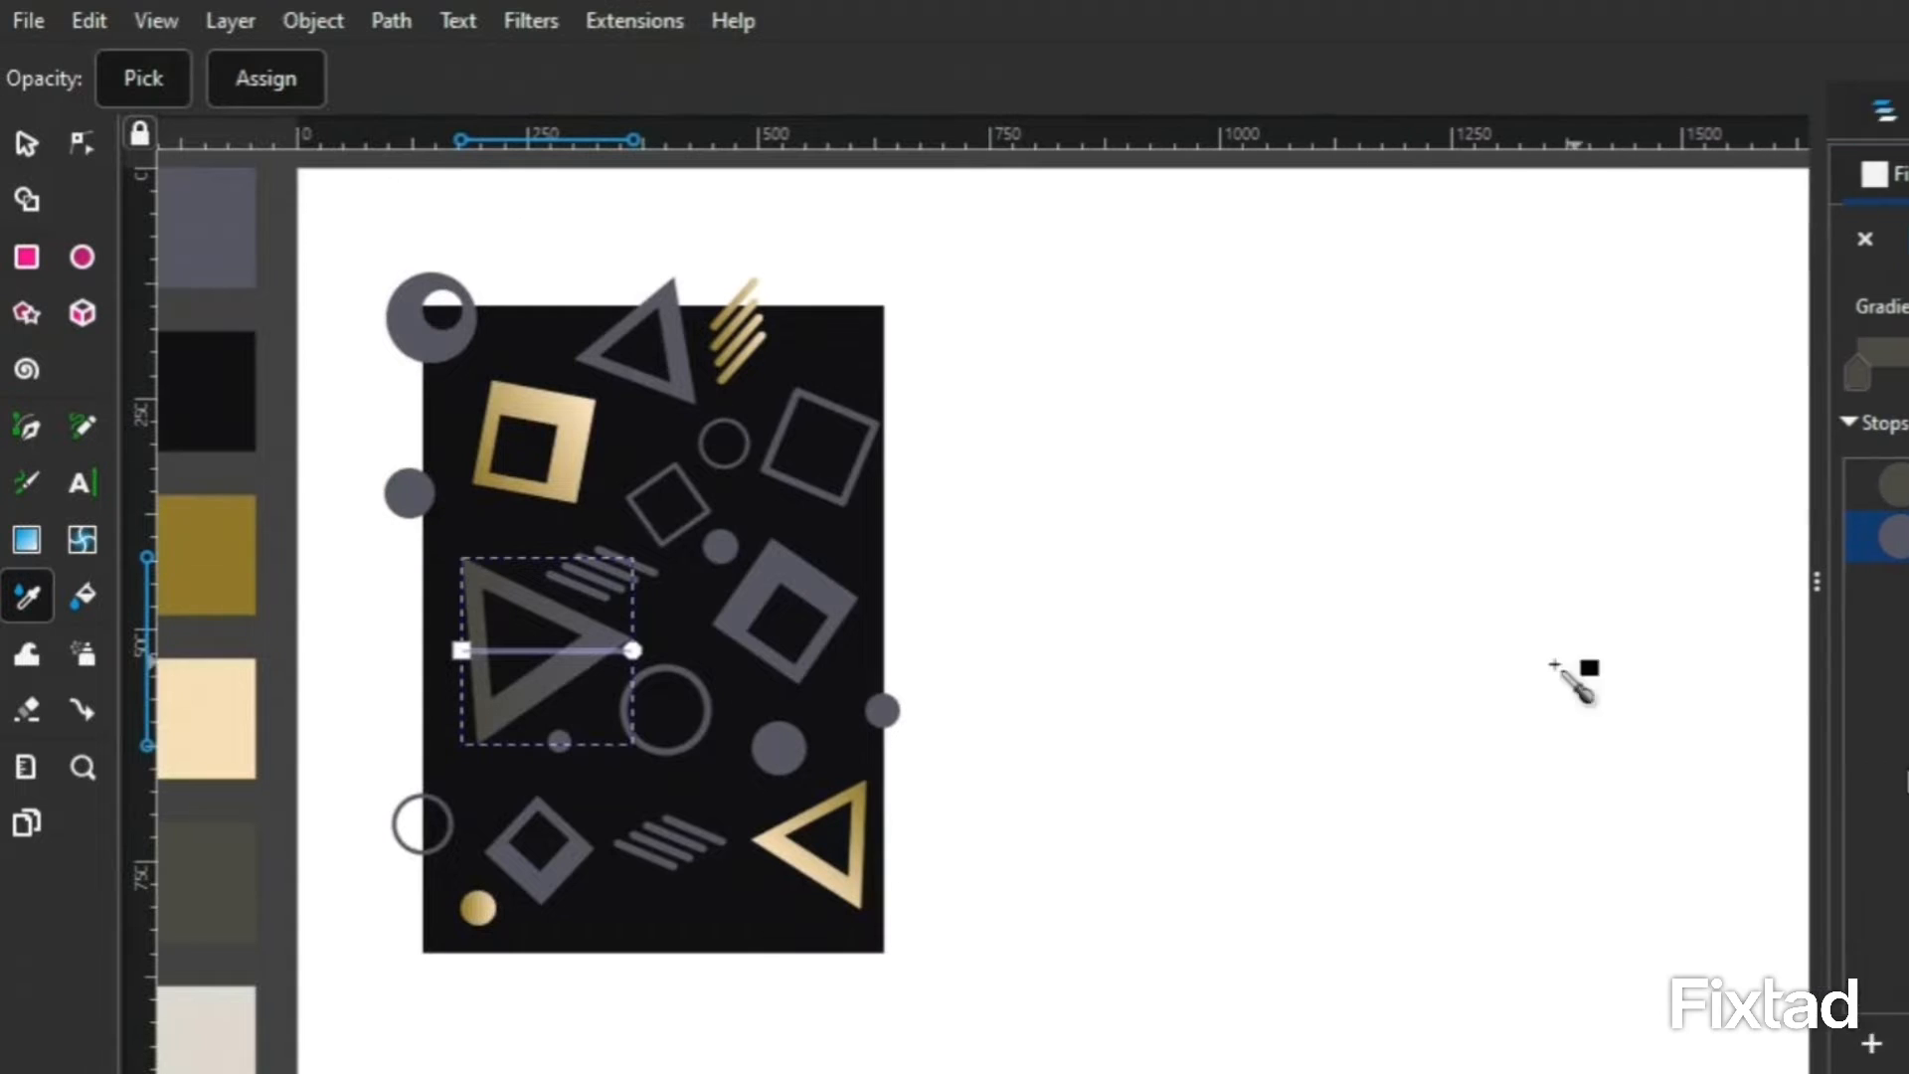
pyautogui.click(257, 991)
# Shorten and tilt the large triangle's gradient so it runs from its upper-left corner to the middle of its lower side.
pyautogui.click(33, 537)
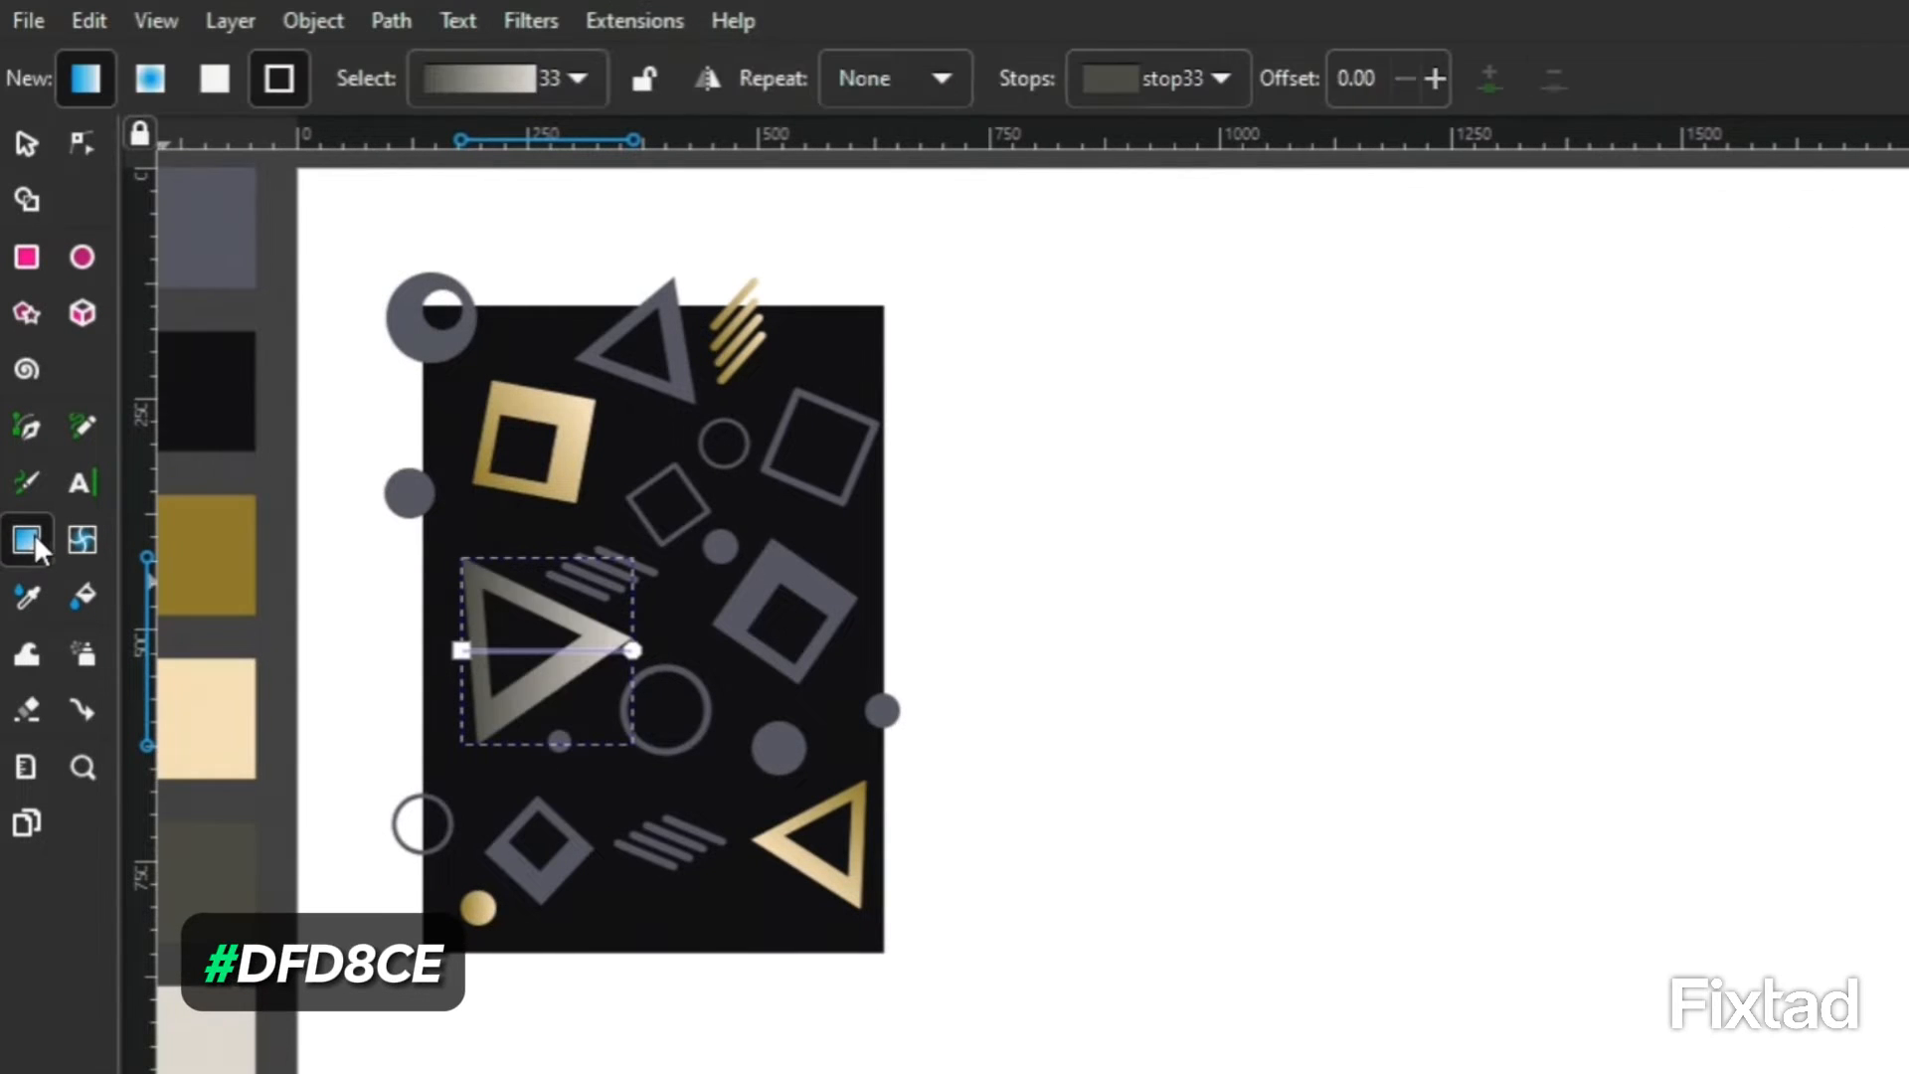
pyautogui.moveTo(460, 650); pyautogui.dragTo(467, 574)
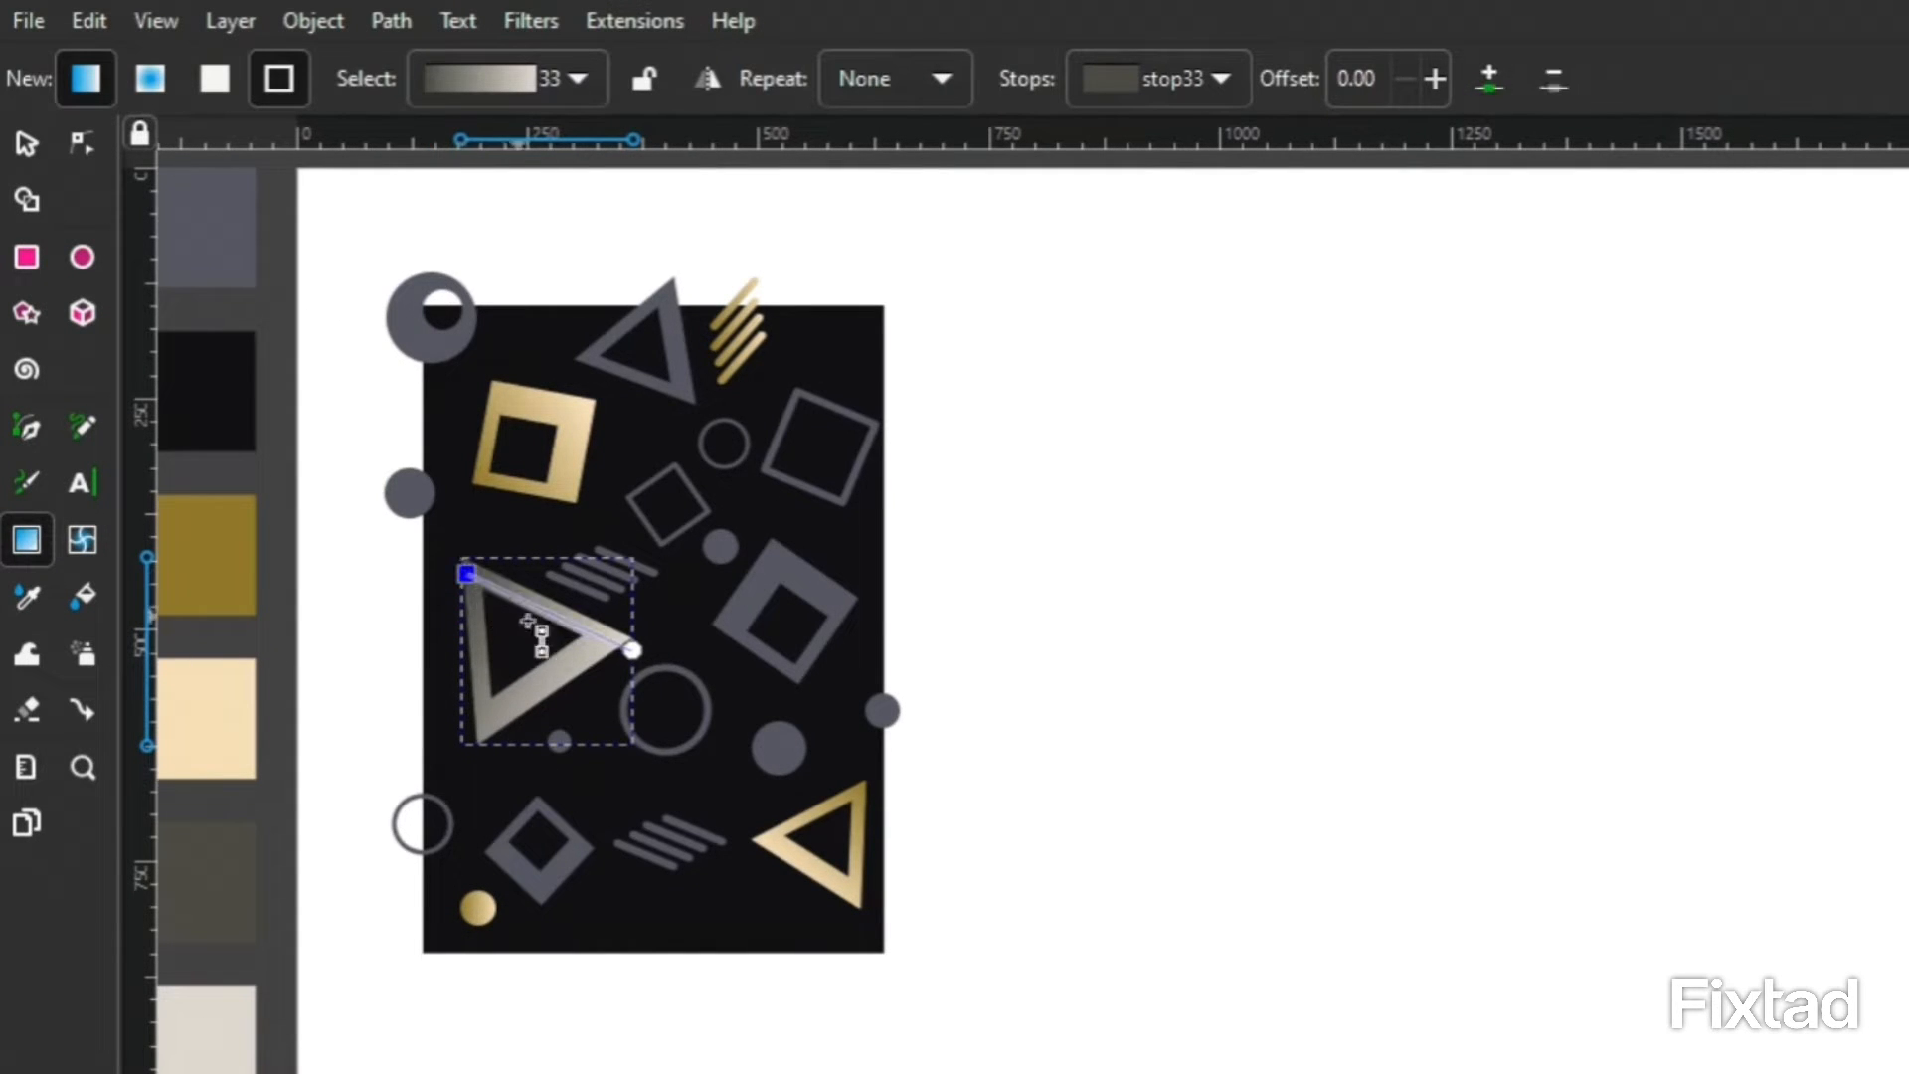
pyautogui.moveTo(624, 654); pyautogui.dragTo(557, 677)
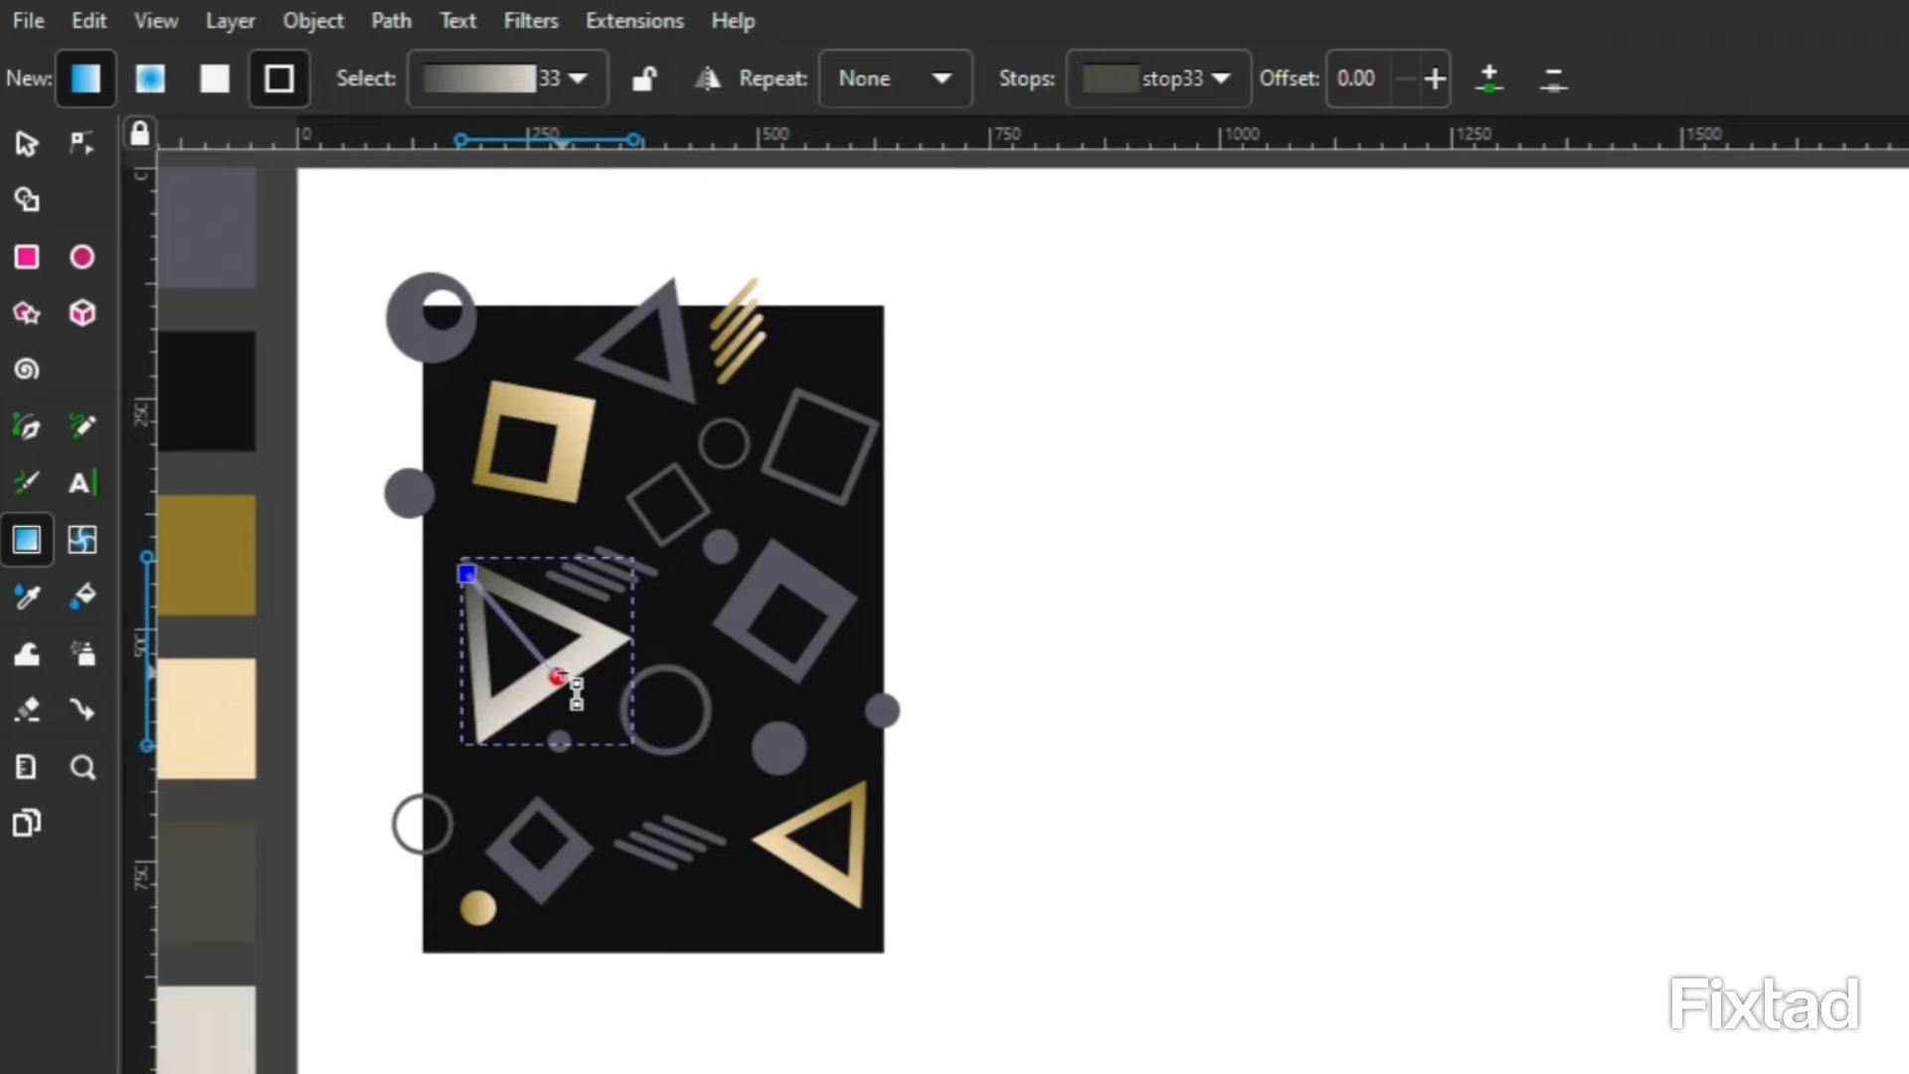
pyautogui.click(558, 678)
pyautogui.click(26, 143)
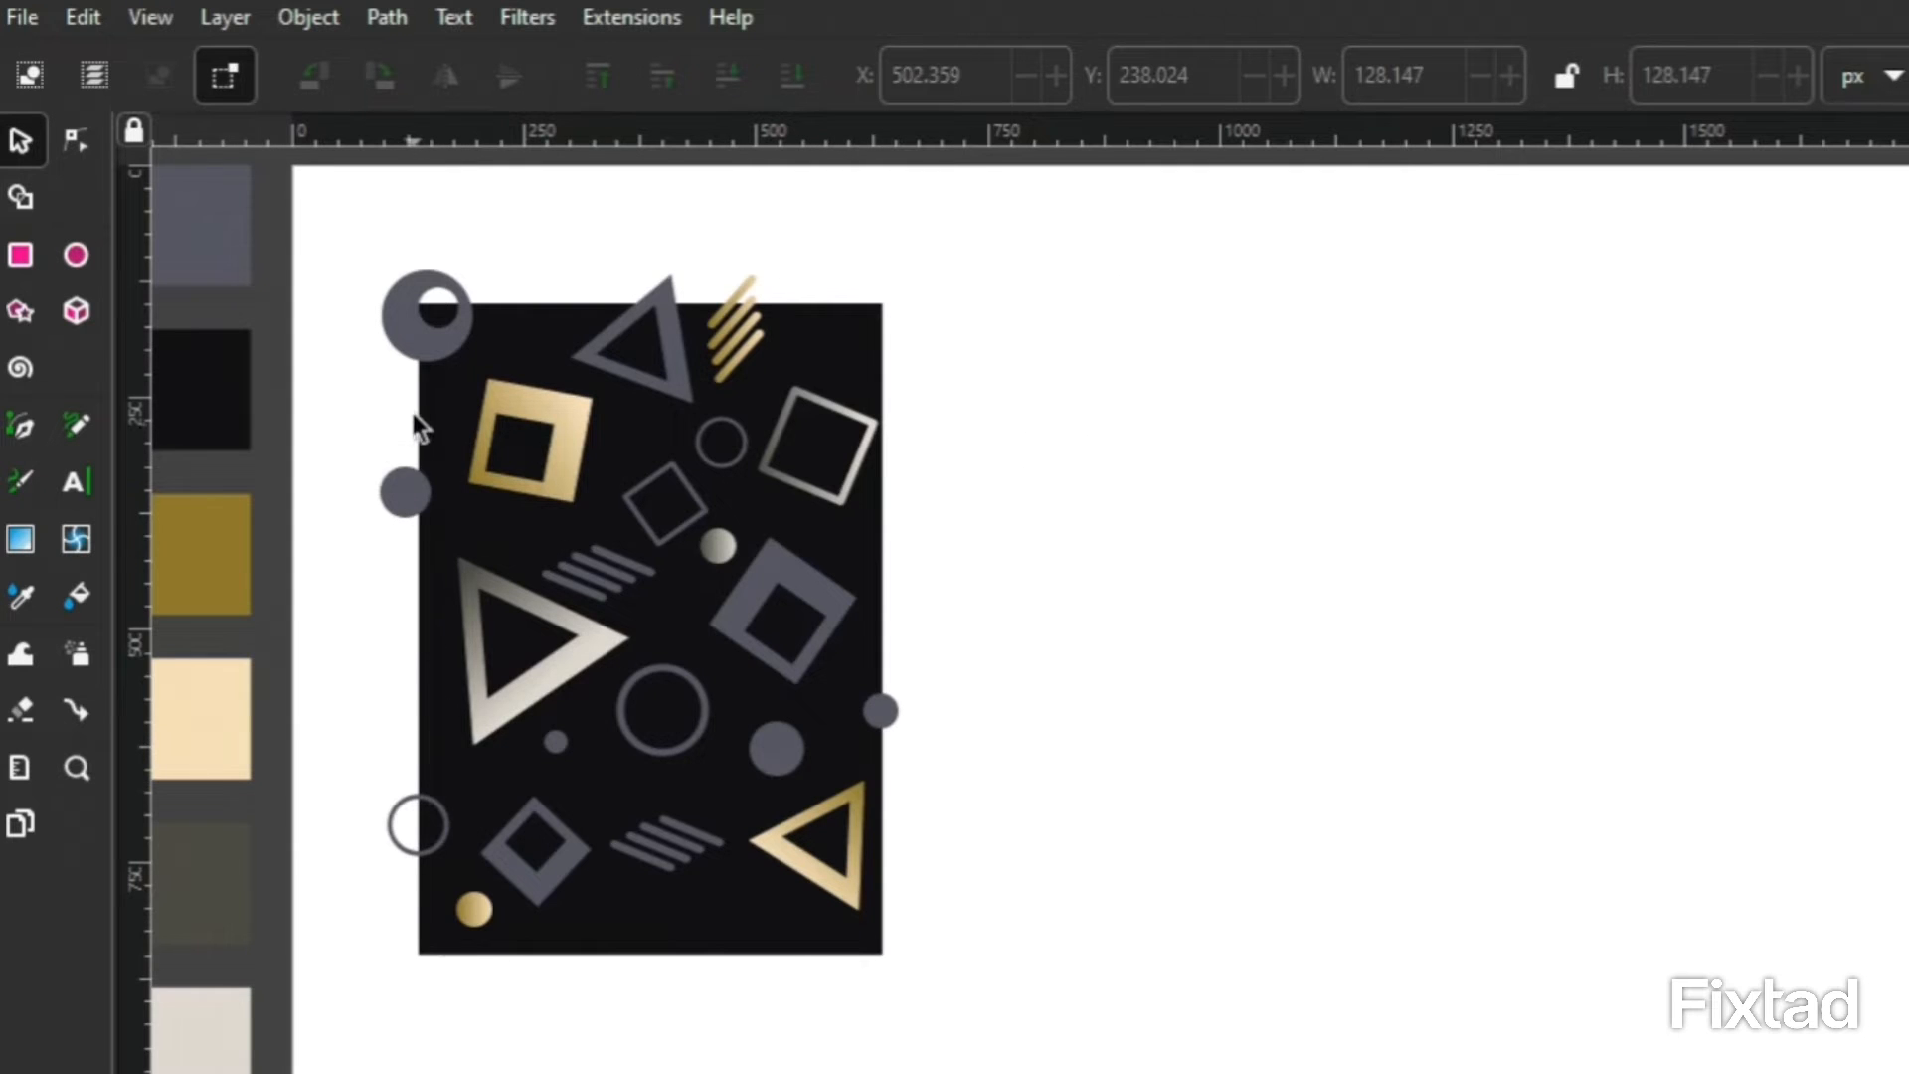
# Duplicate the crescent circle, triangle frame and gold stripes crossing the rectangle's upper edge, and move the copies 700 px vertically.
pyautogui.click(435, 346)
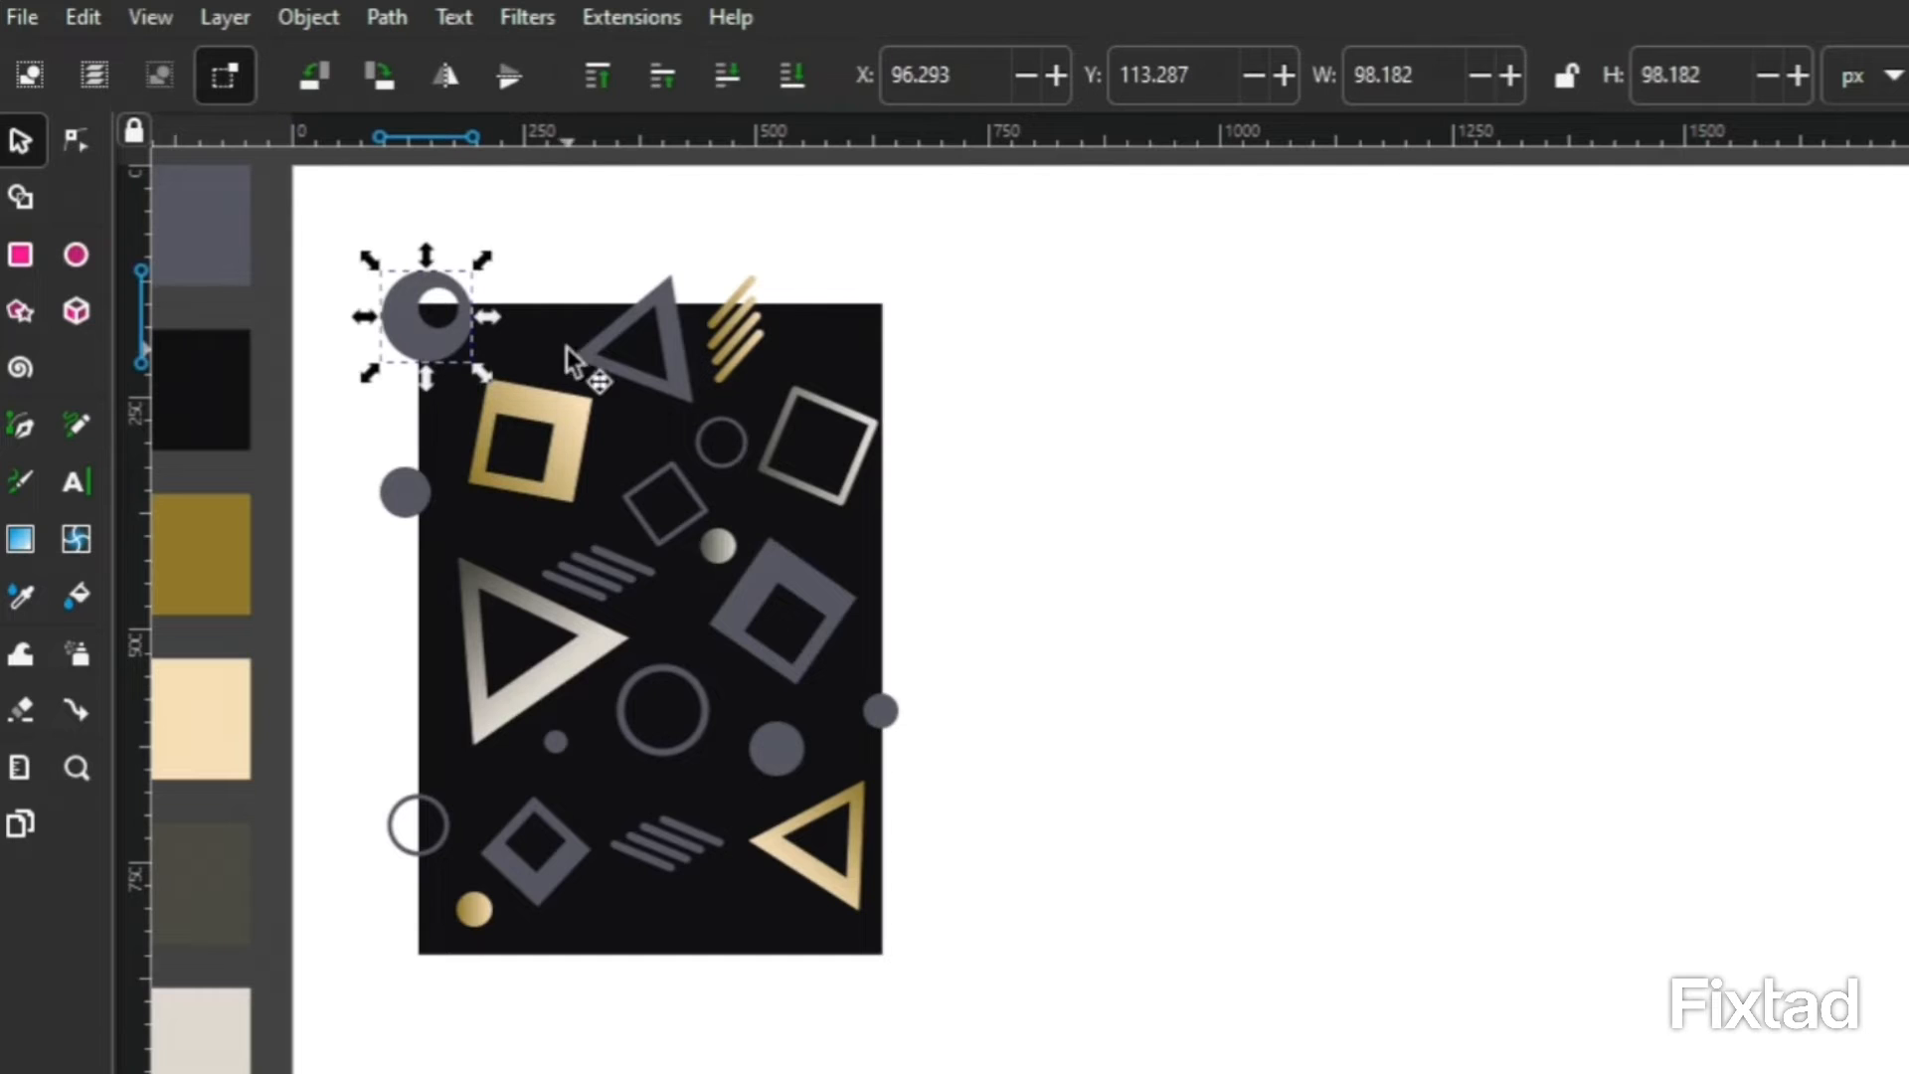
pyautogui.keyDown('shift'); pyautogui.click(681, 356); pyautogui.keyUp('shift')
pyautogui.keyDown('shift'); pyautogui.click(753, 316); pyautogui.keyUp('shift')
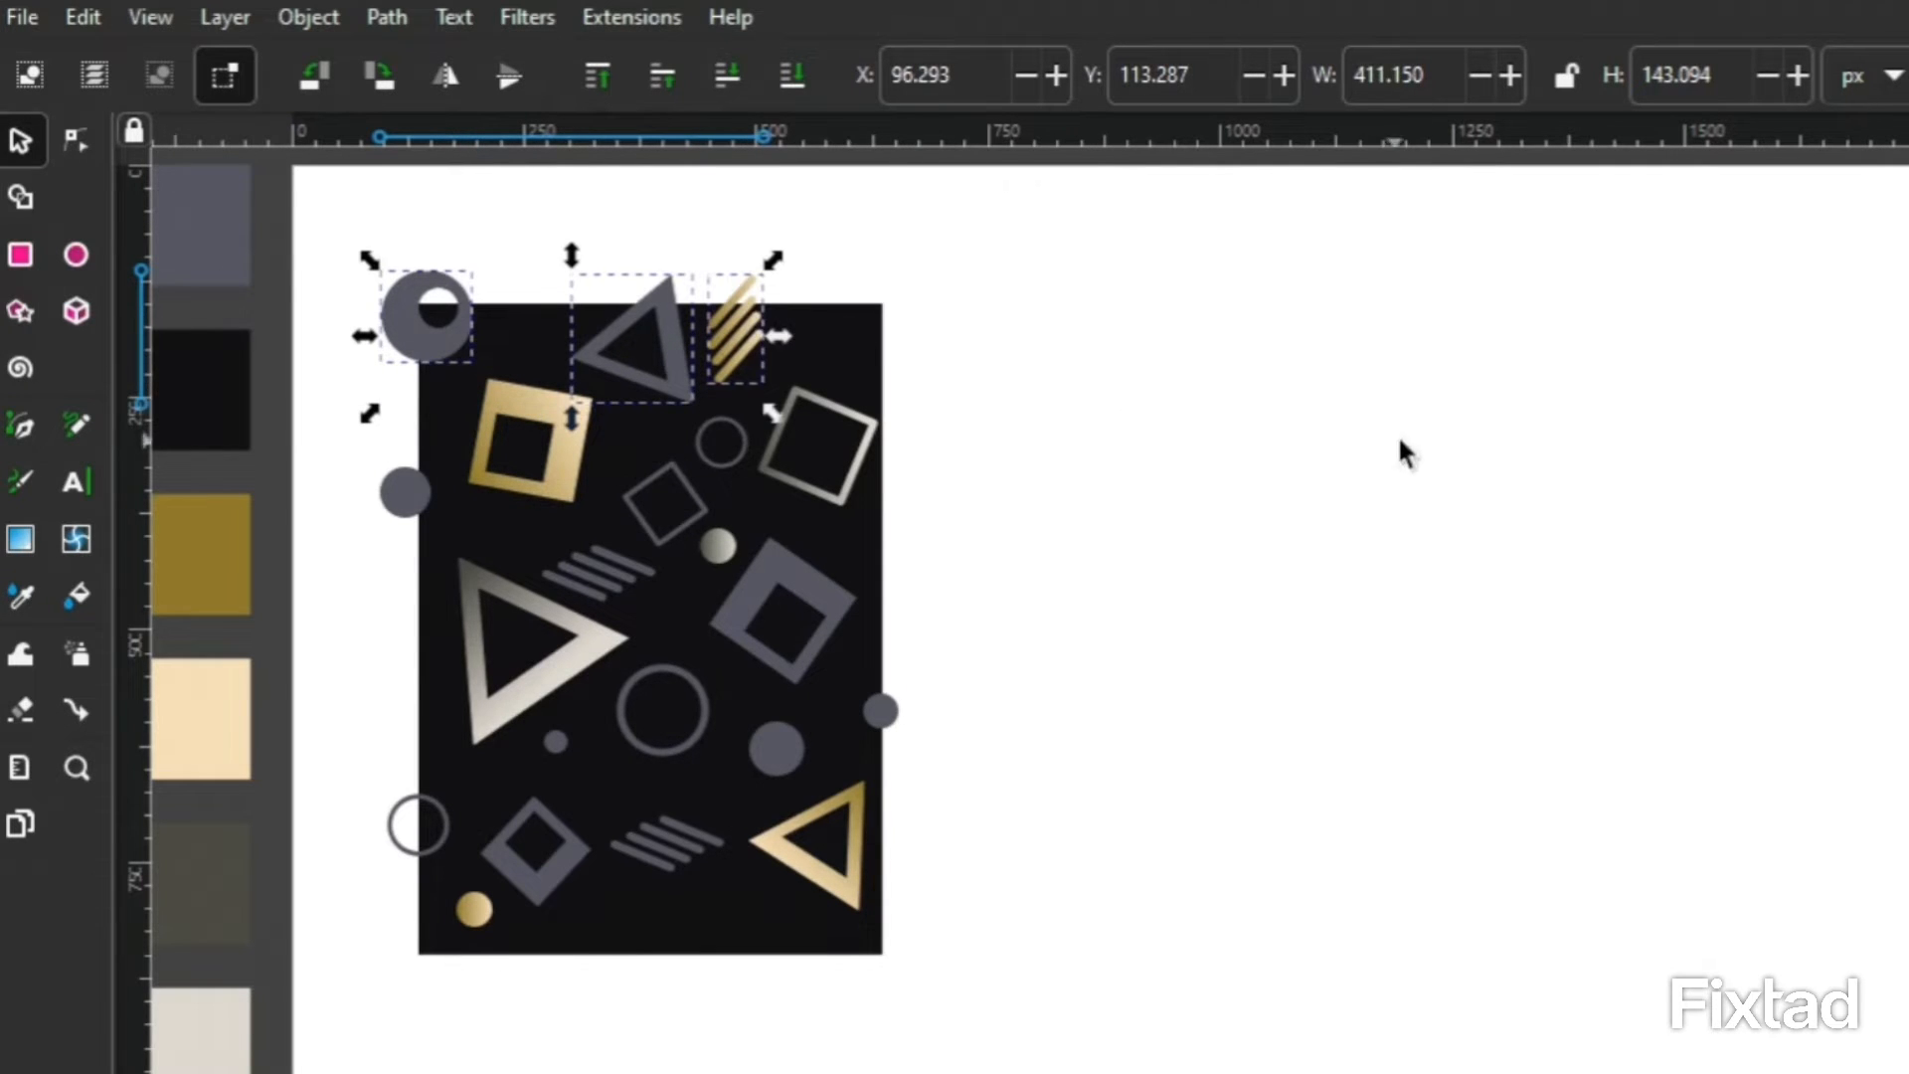
pyautogui.hotkey('ctrl', 'shift', 'f')
pyautogui.click(1658, 144)
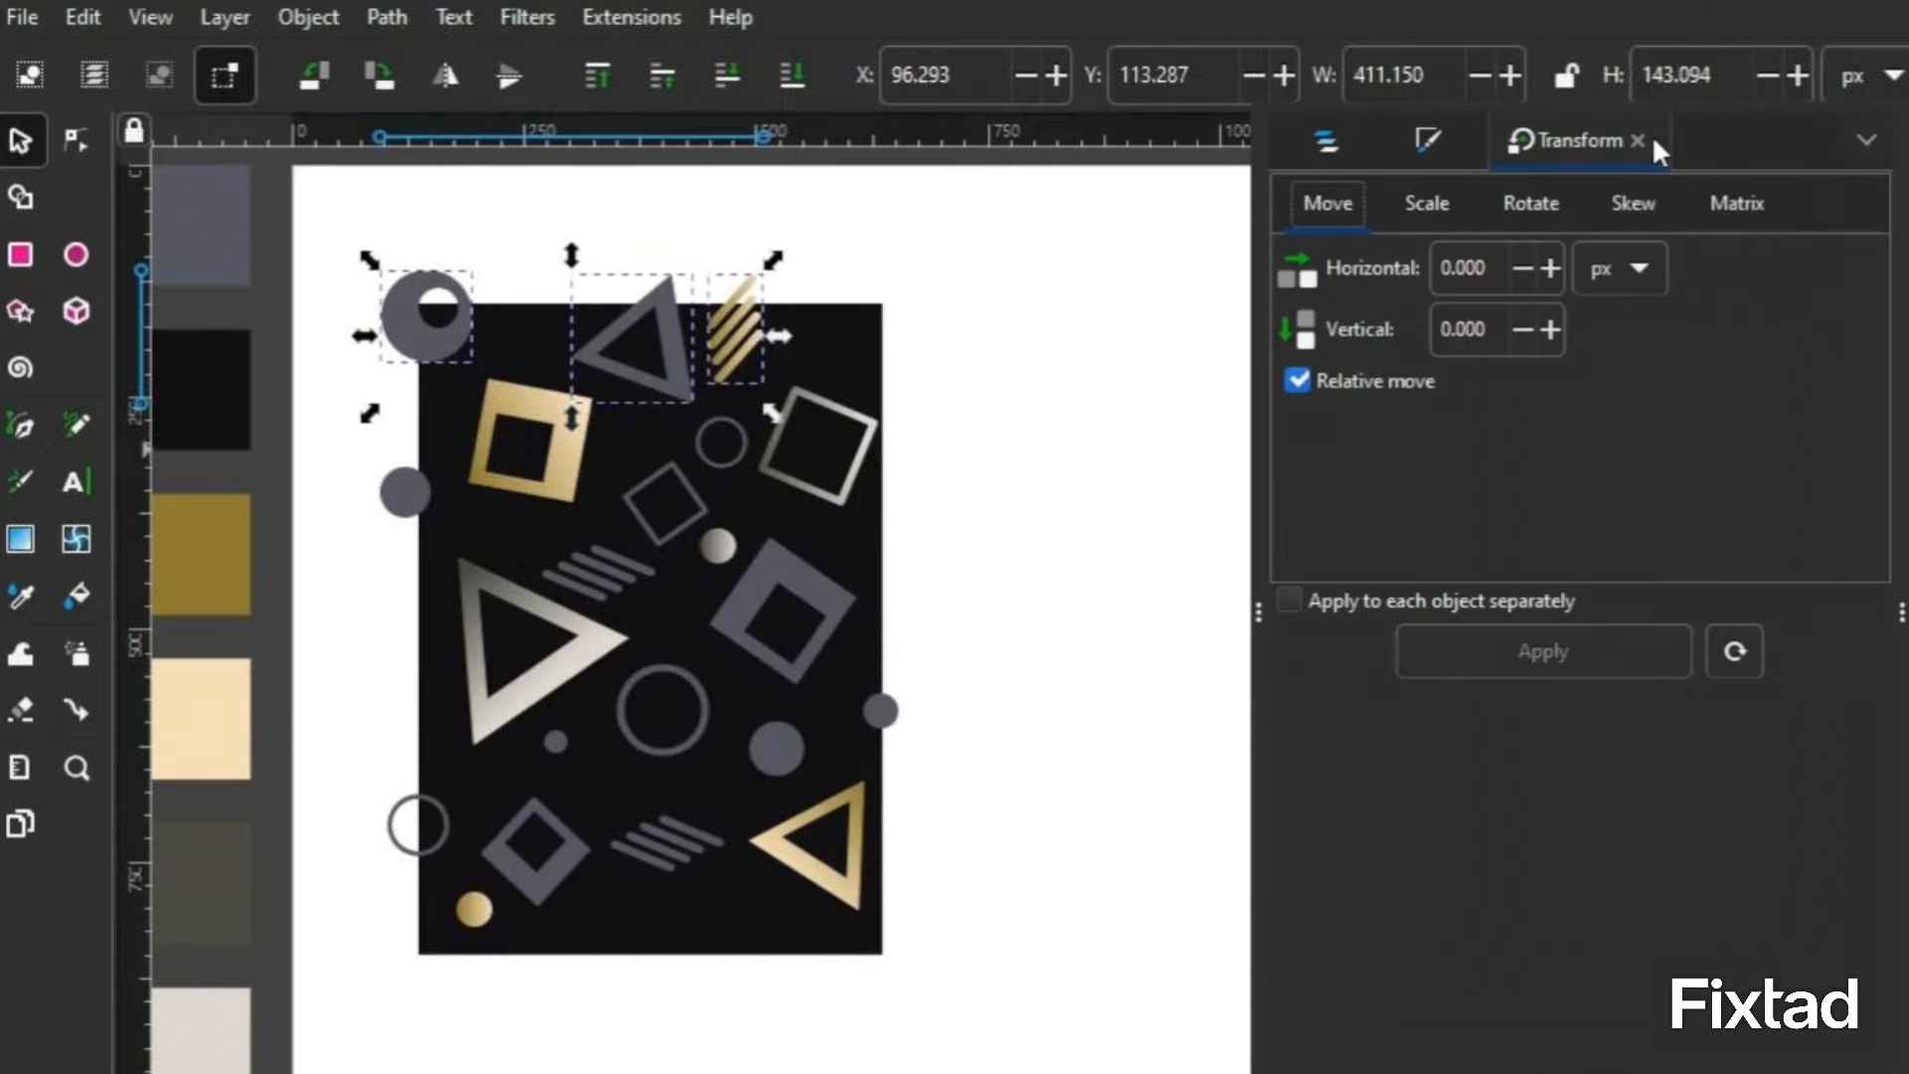
pyautogui.click(1863, 139)
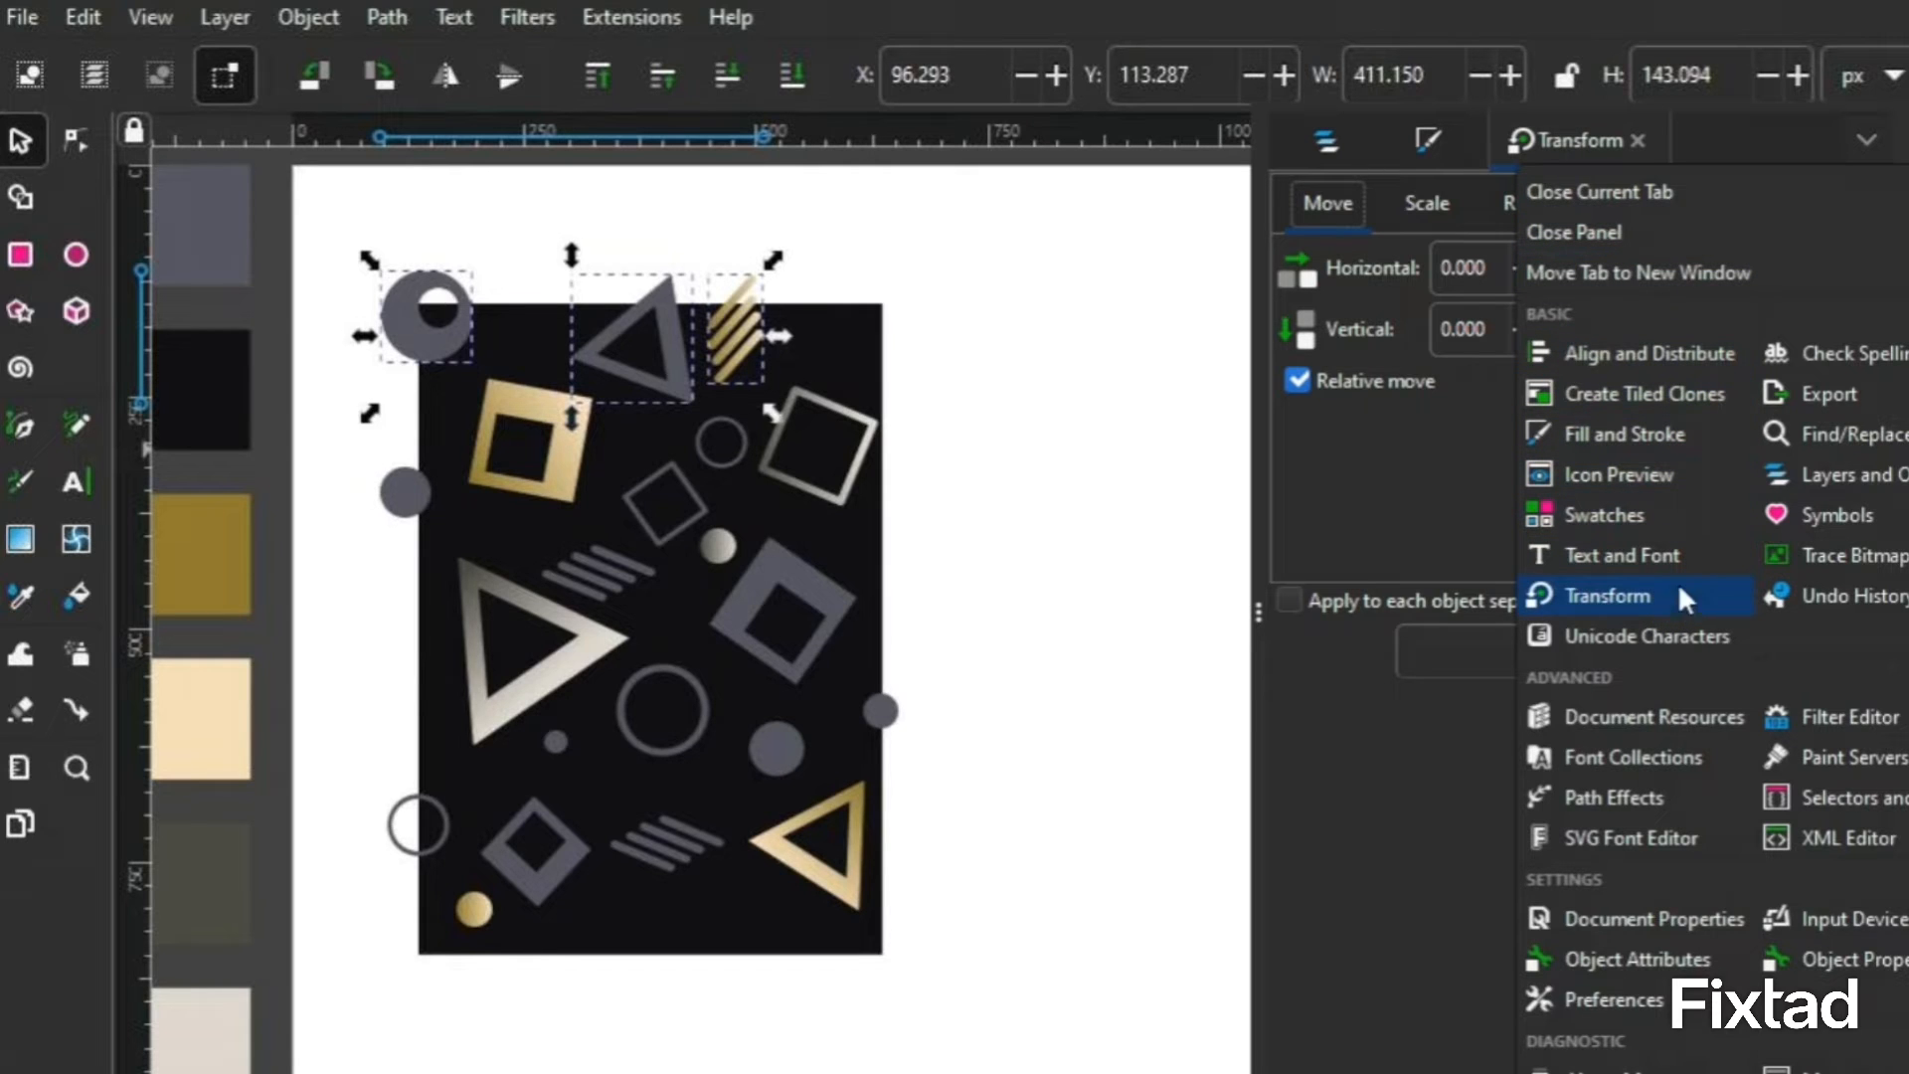
pyautogui.click(1855, 141)
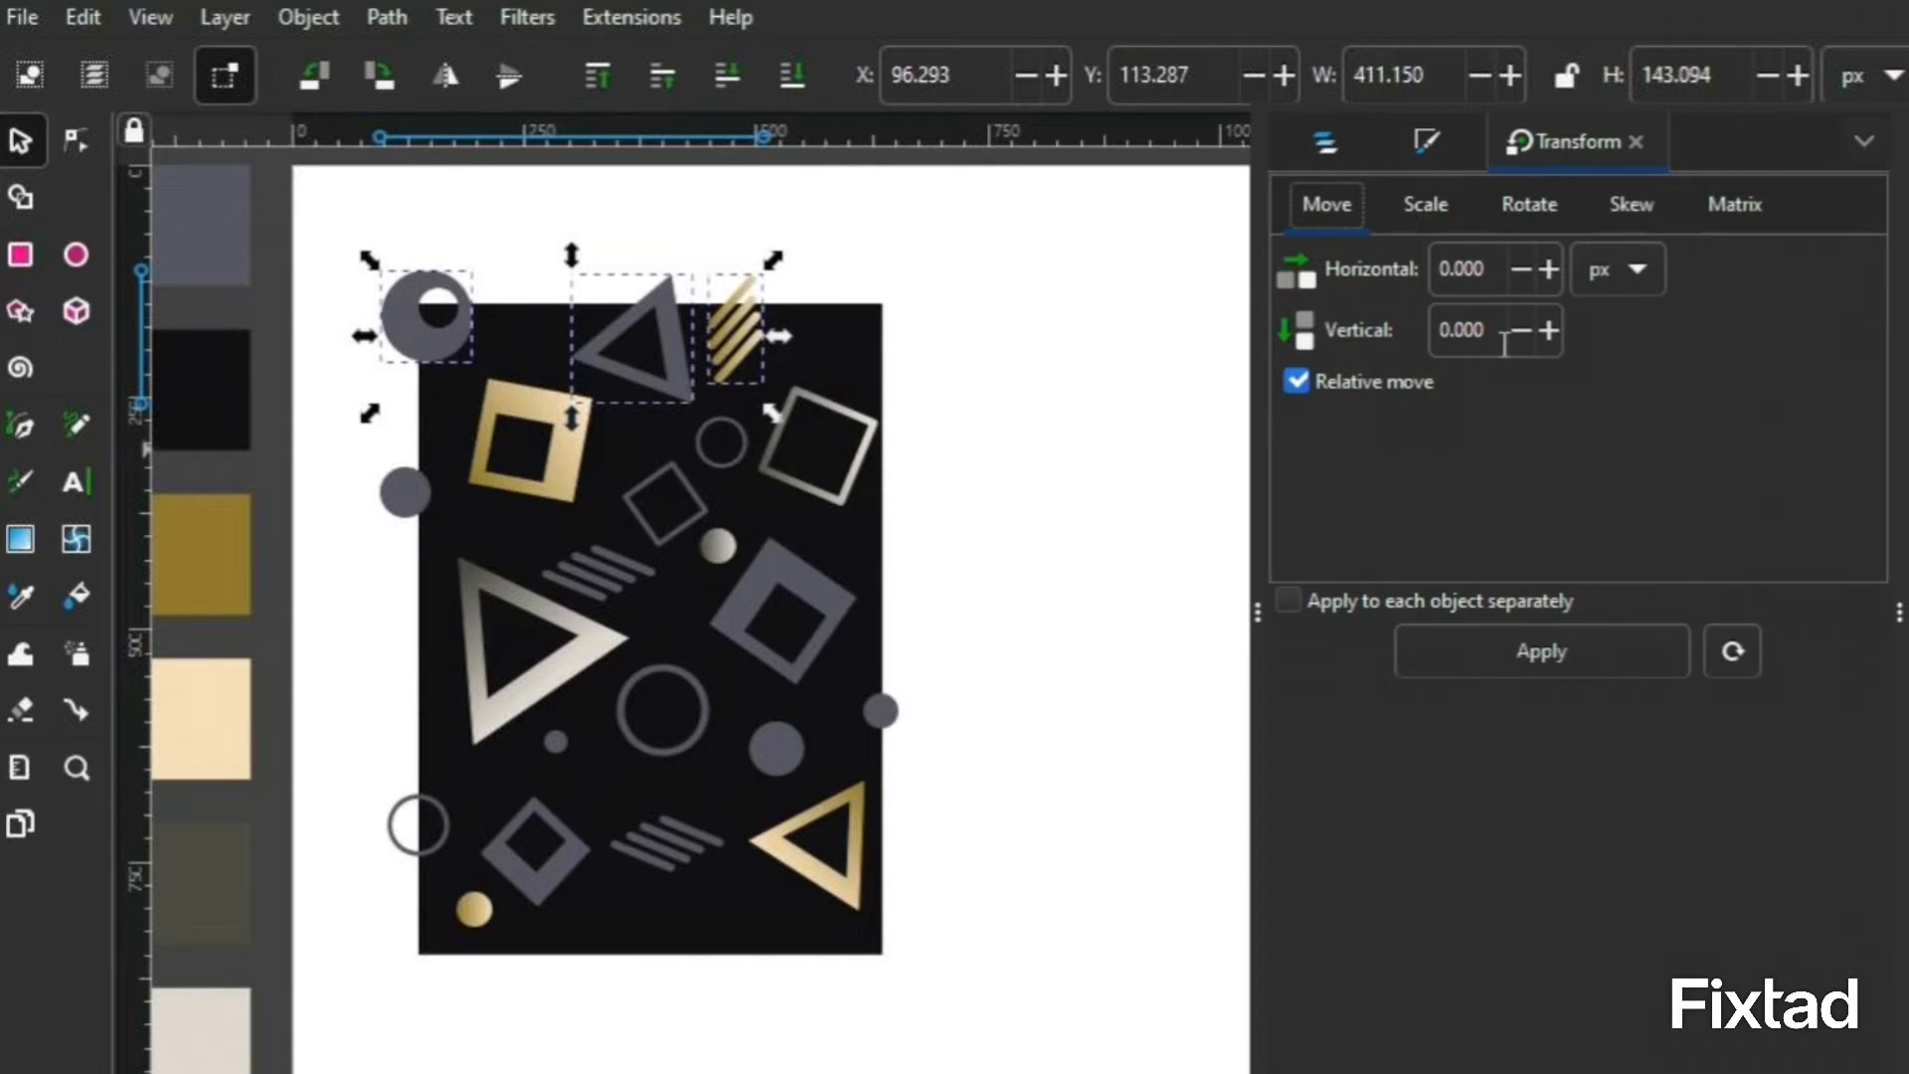
pyautogui.moveTo(1502, 339); pyautogui.dragTo(1409, 340)
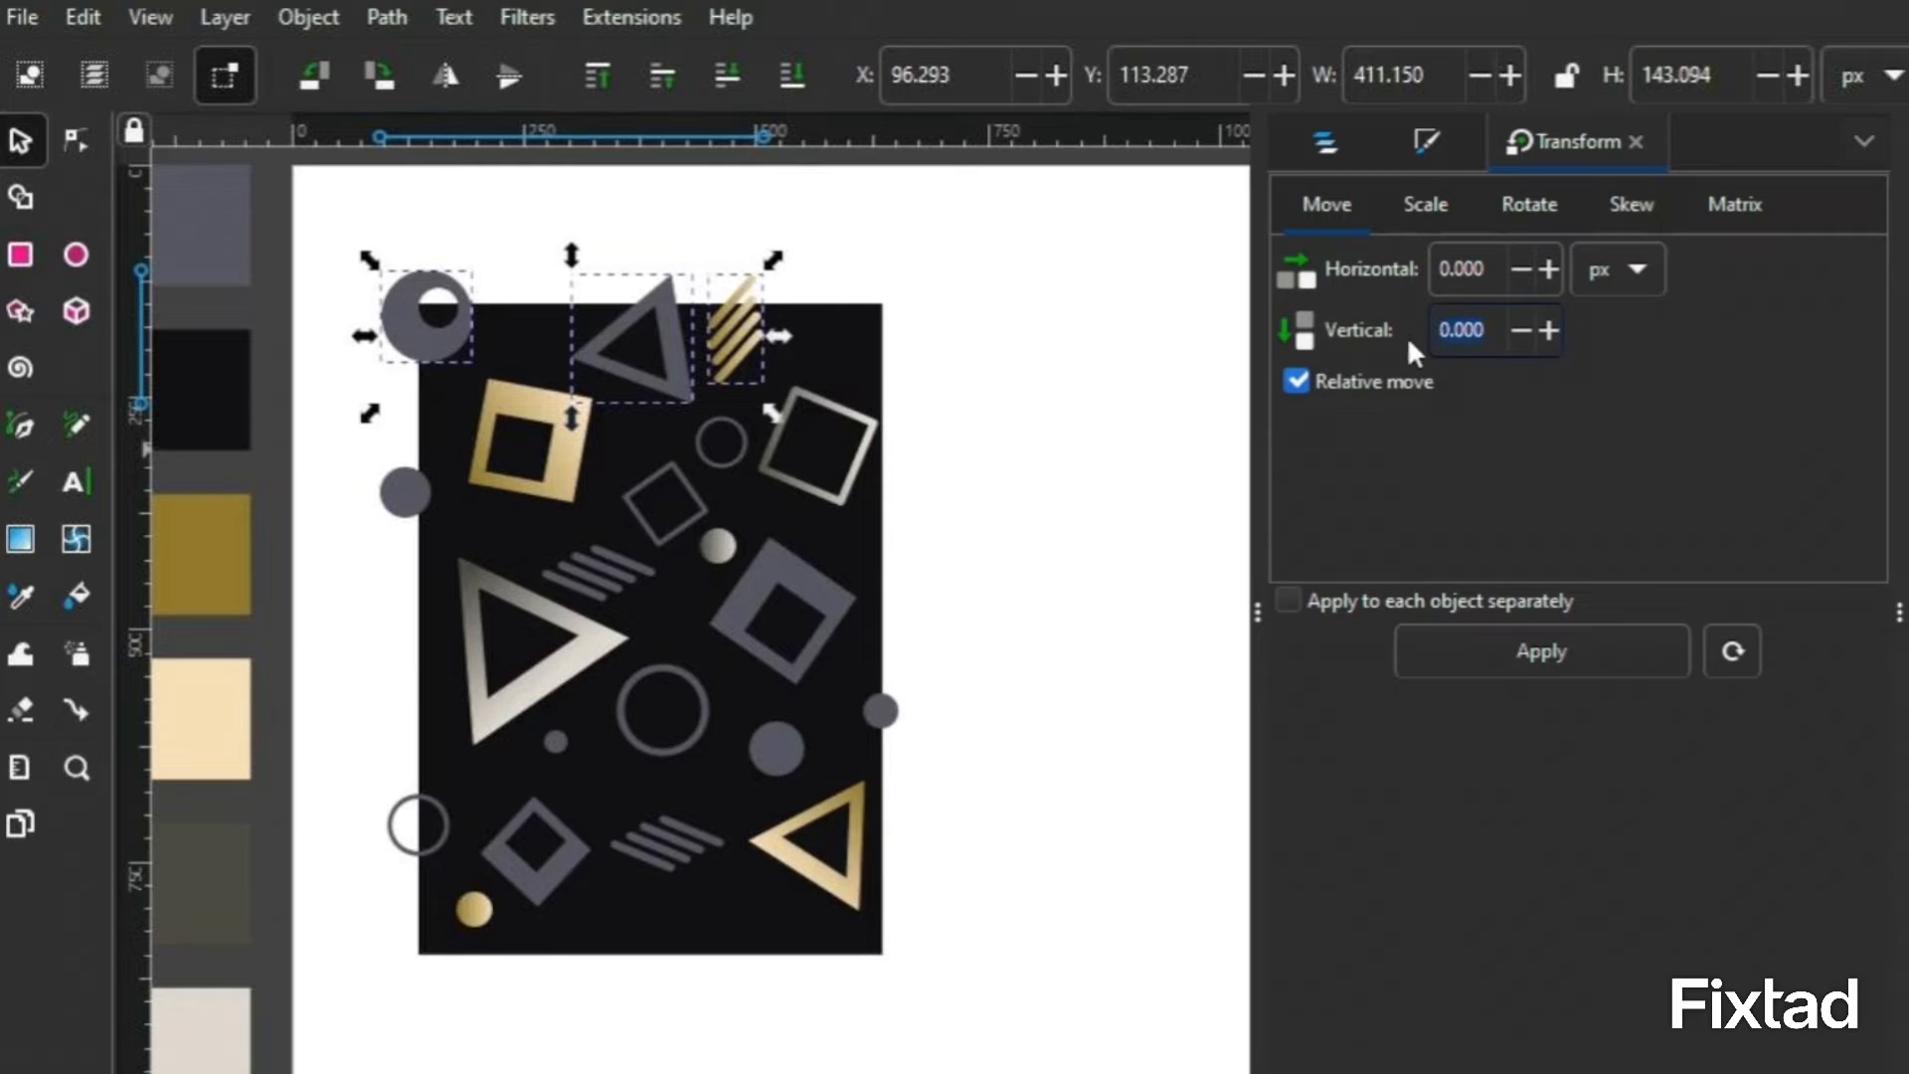
pyautogui.write('700')
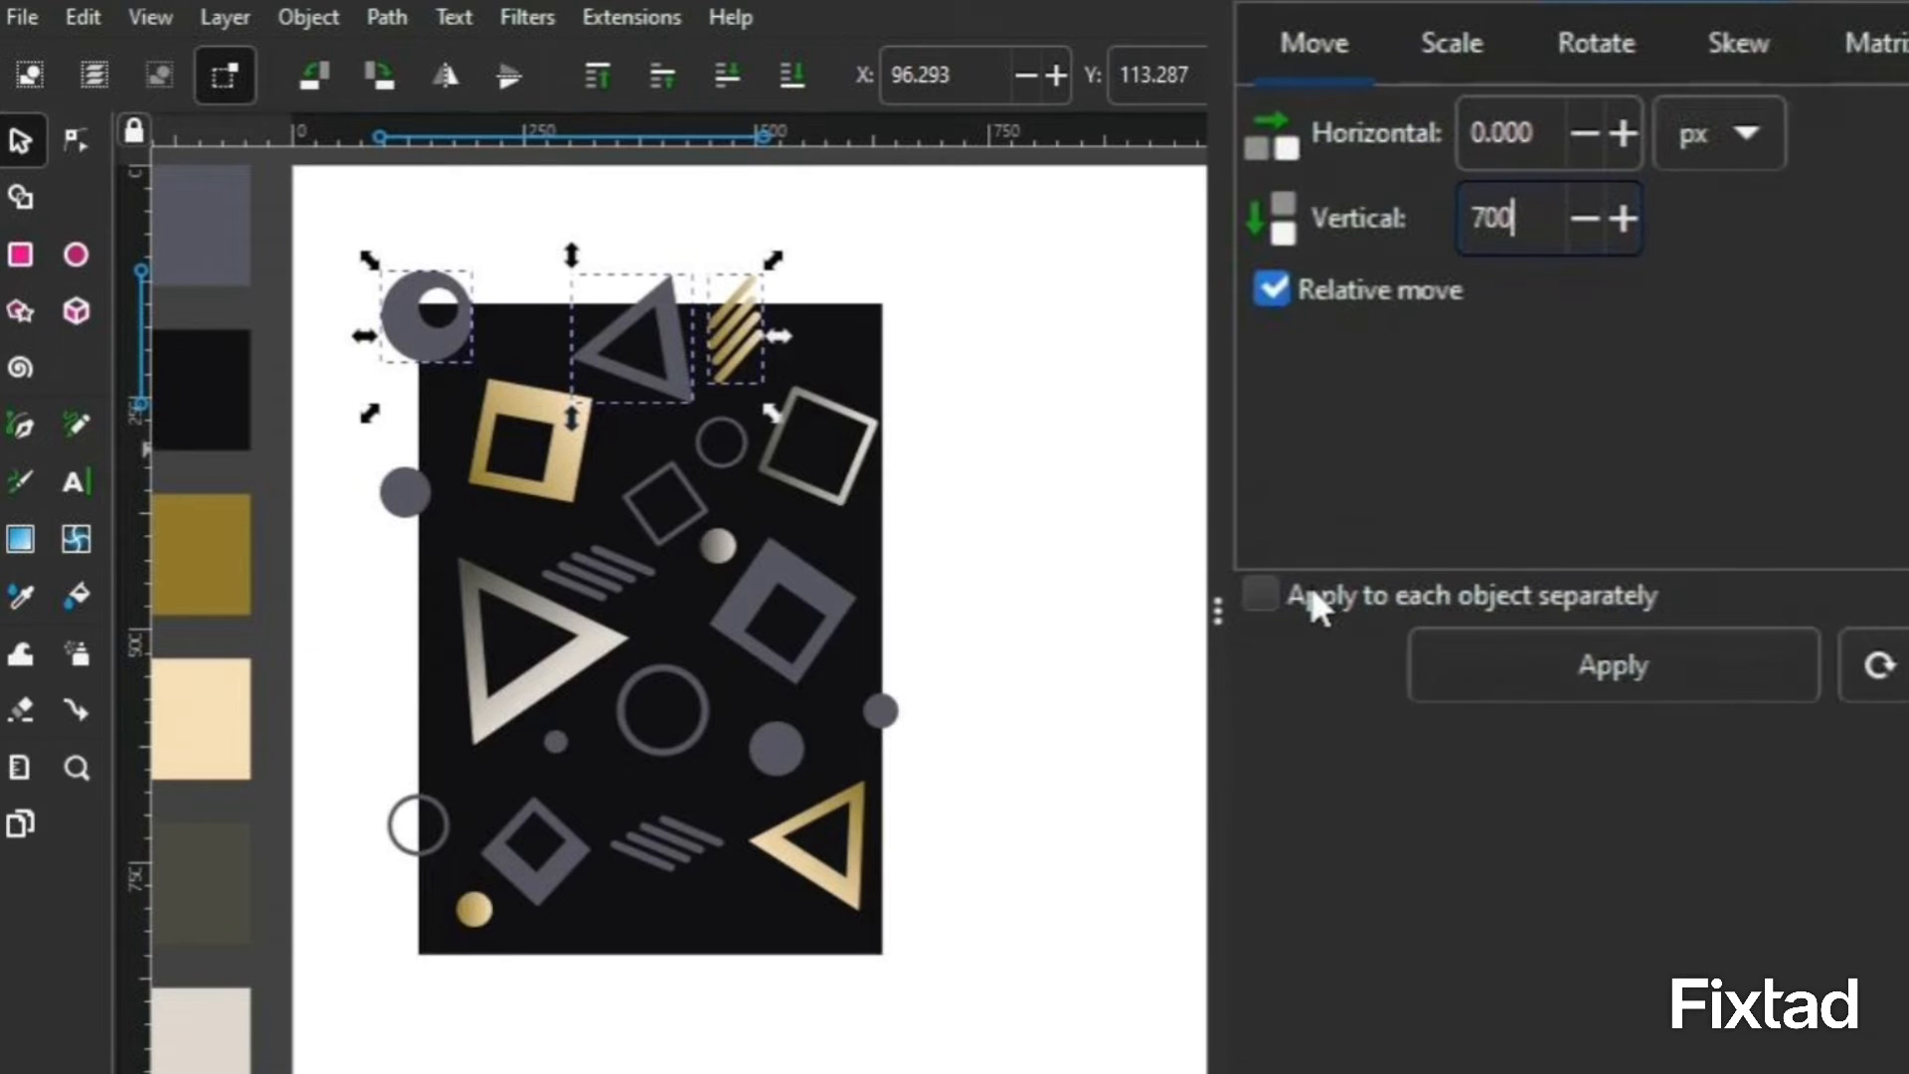
pyautogui.click(1494, 658)
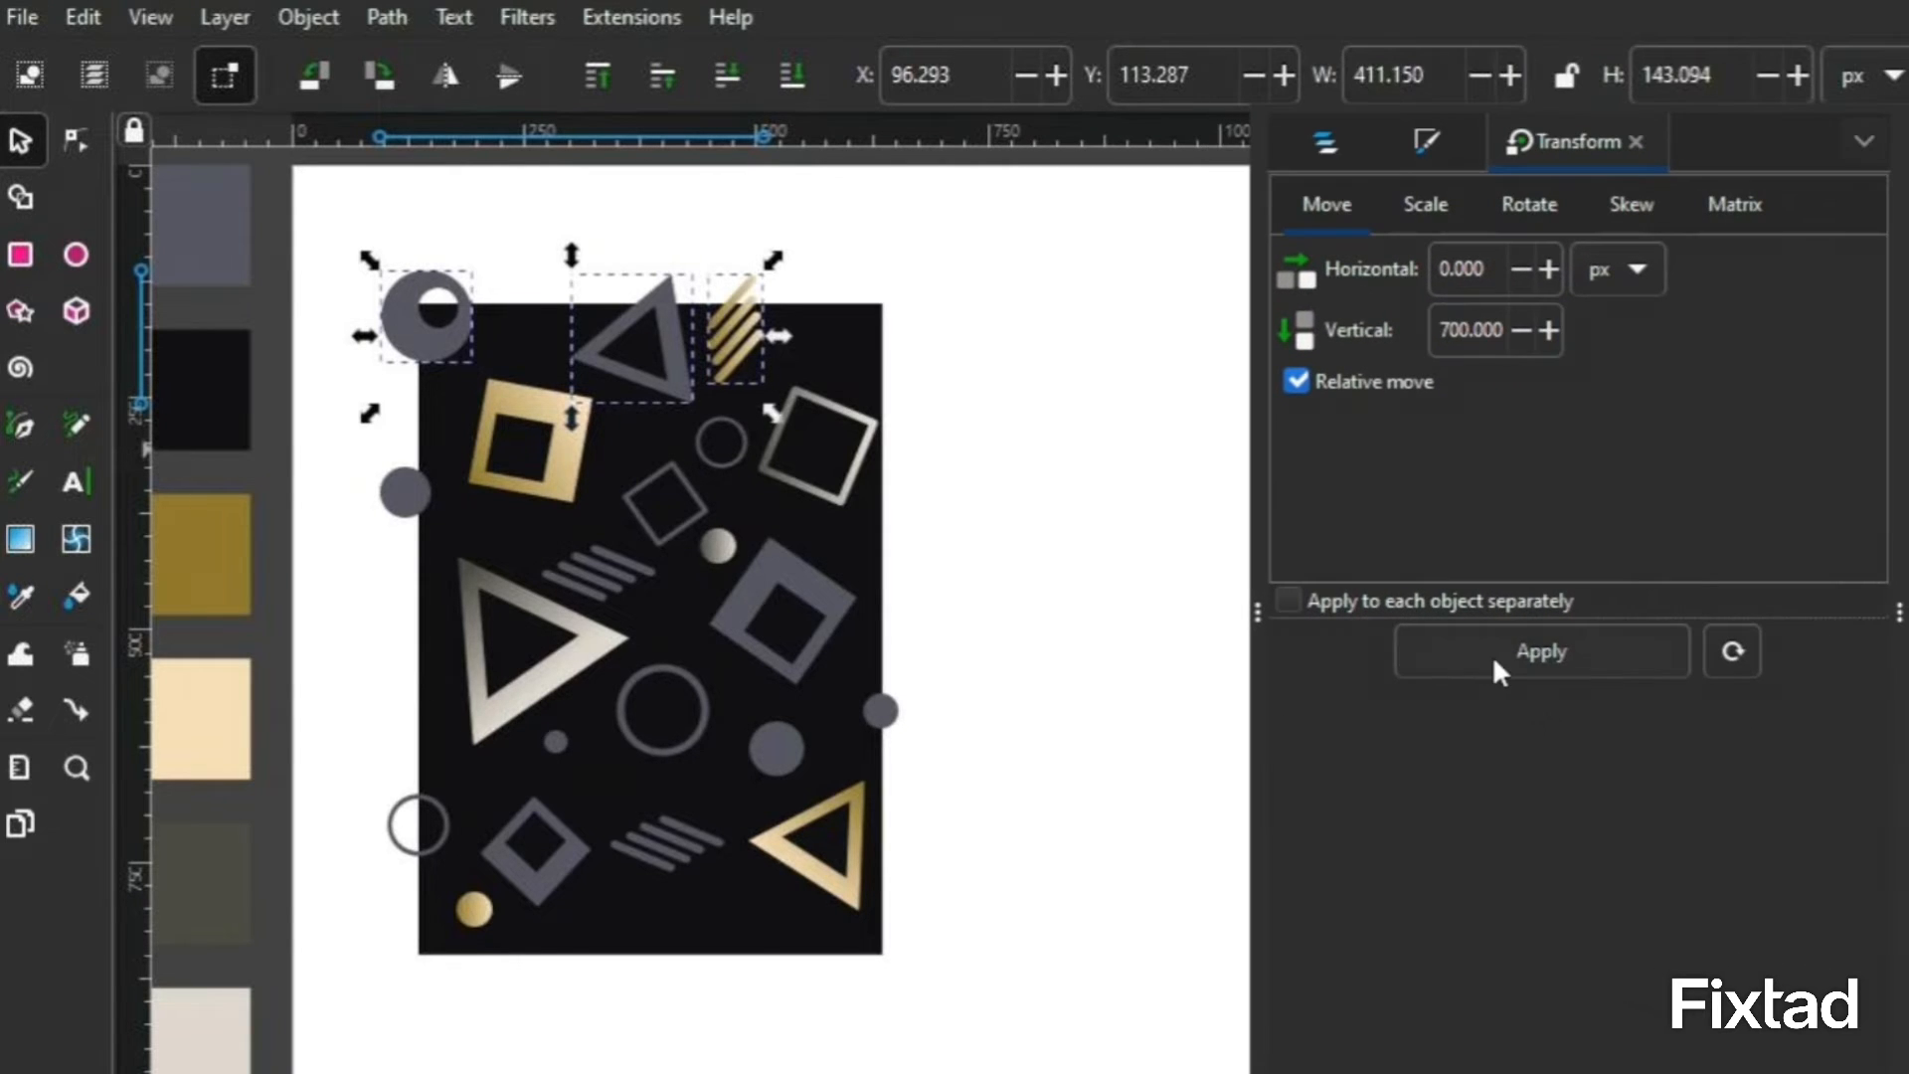
pyautogui.click(1494, 660)
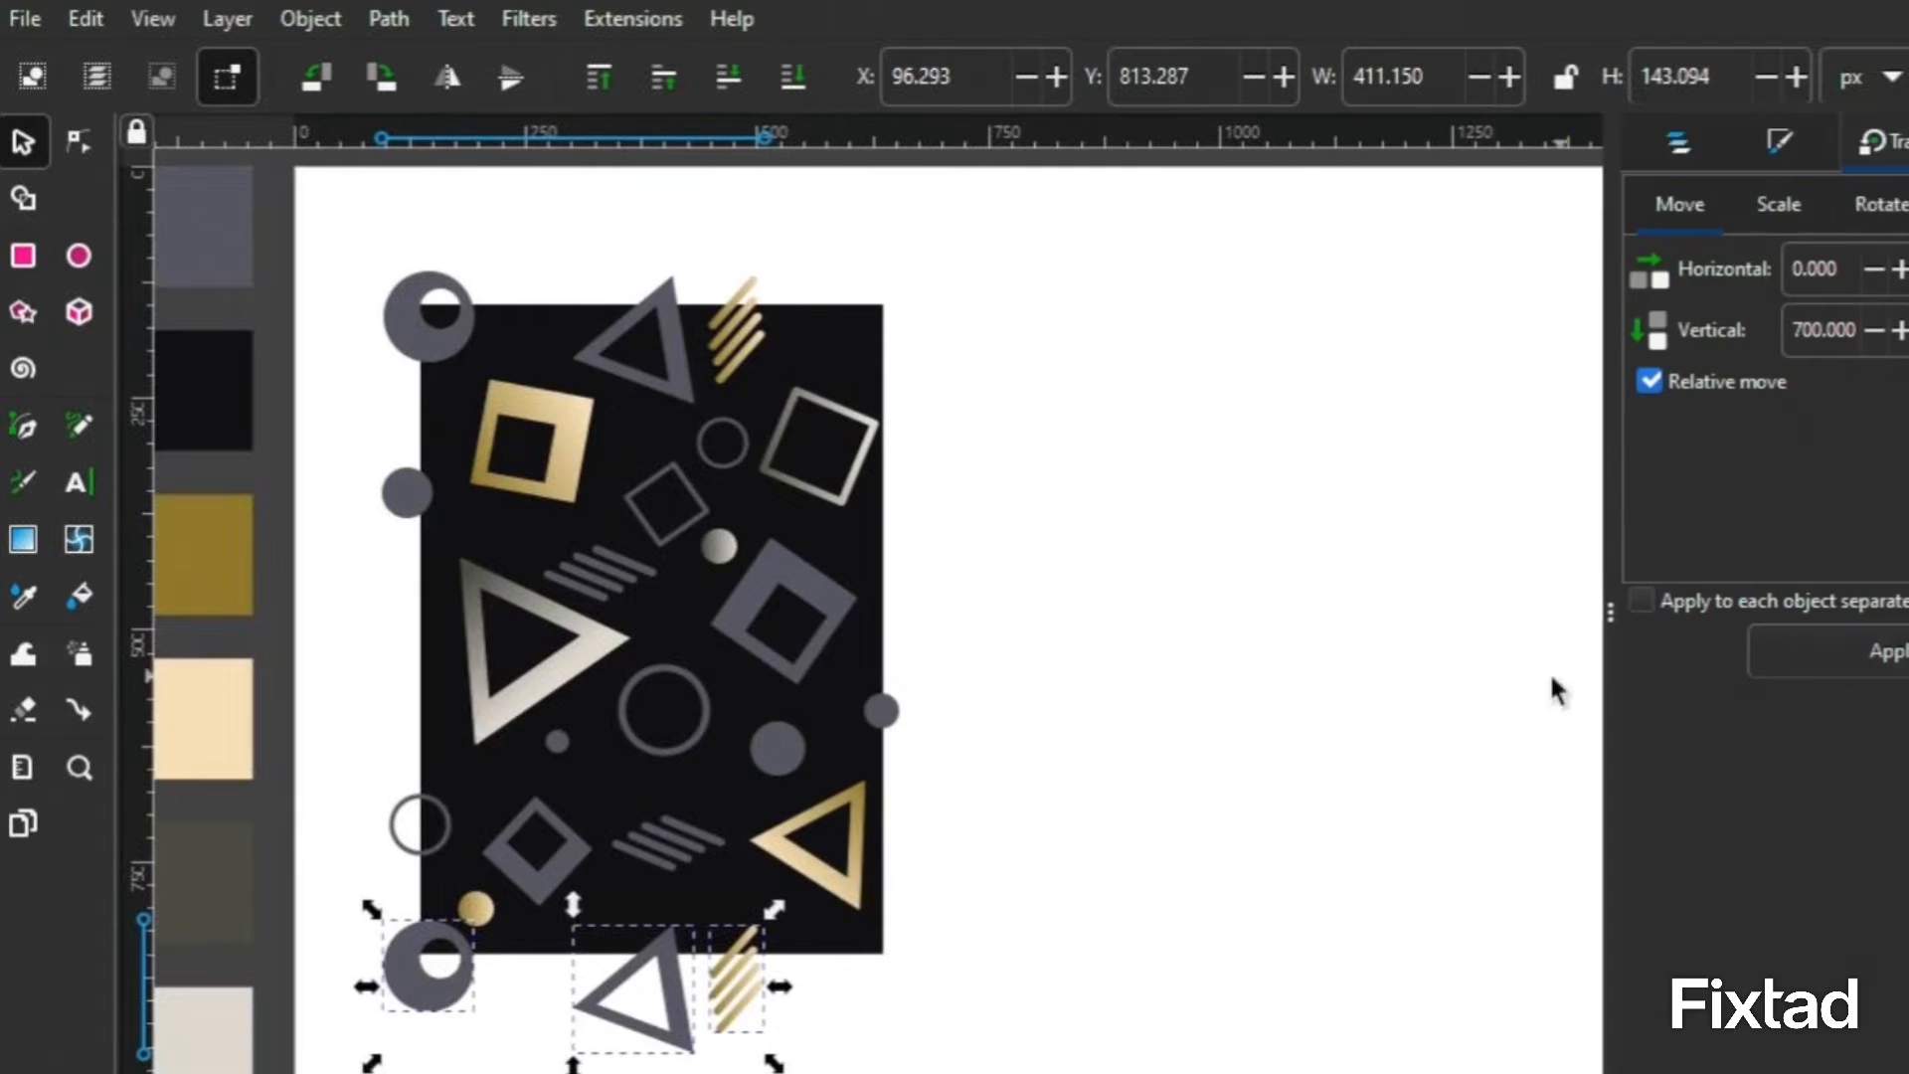
pyautogui.click(1187, 772)
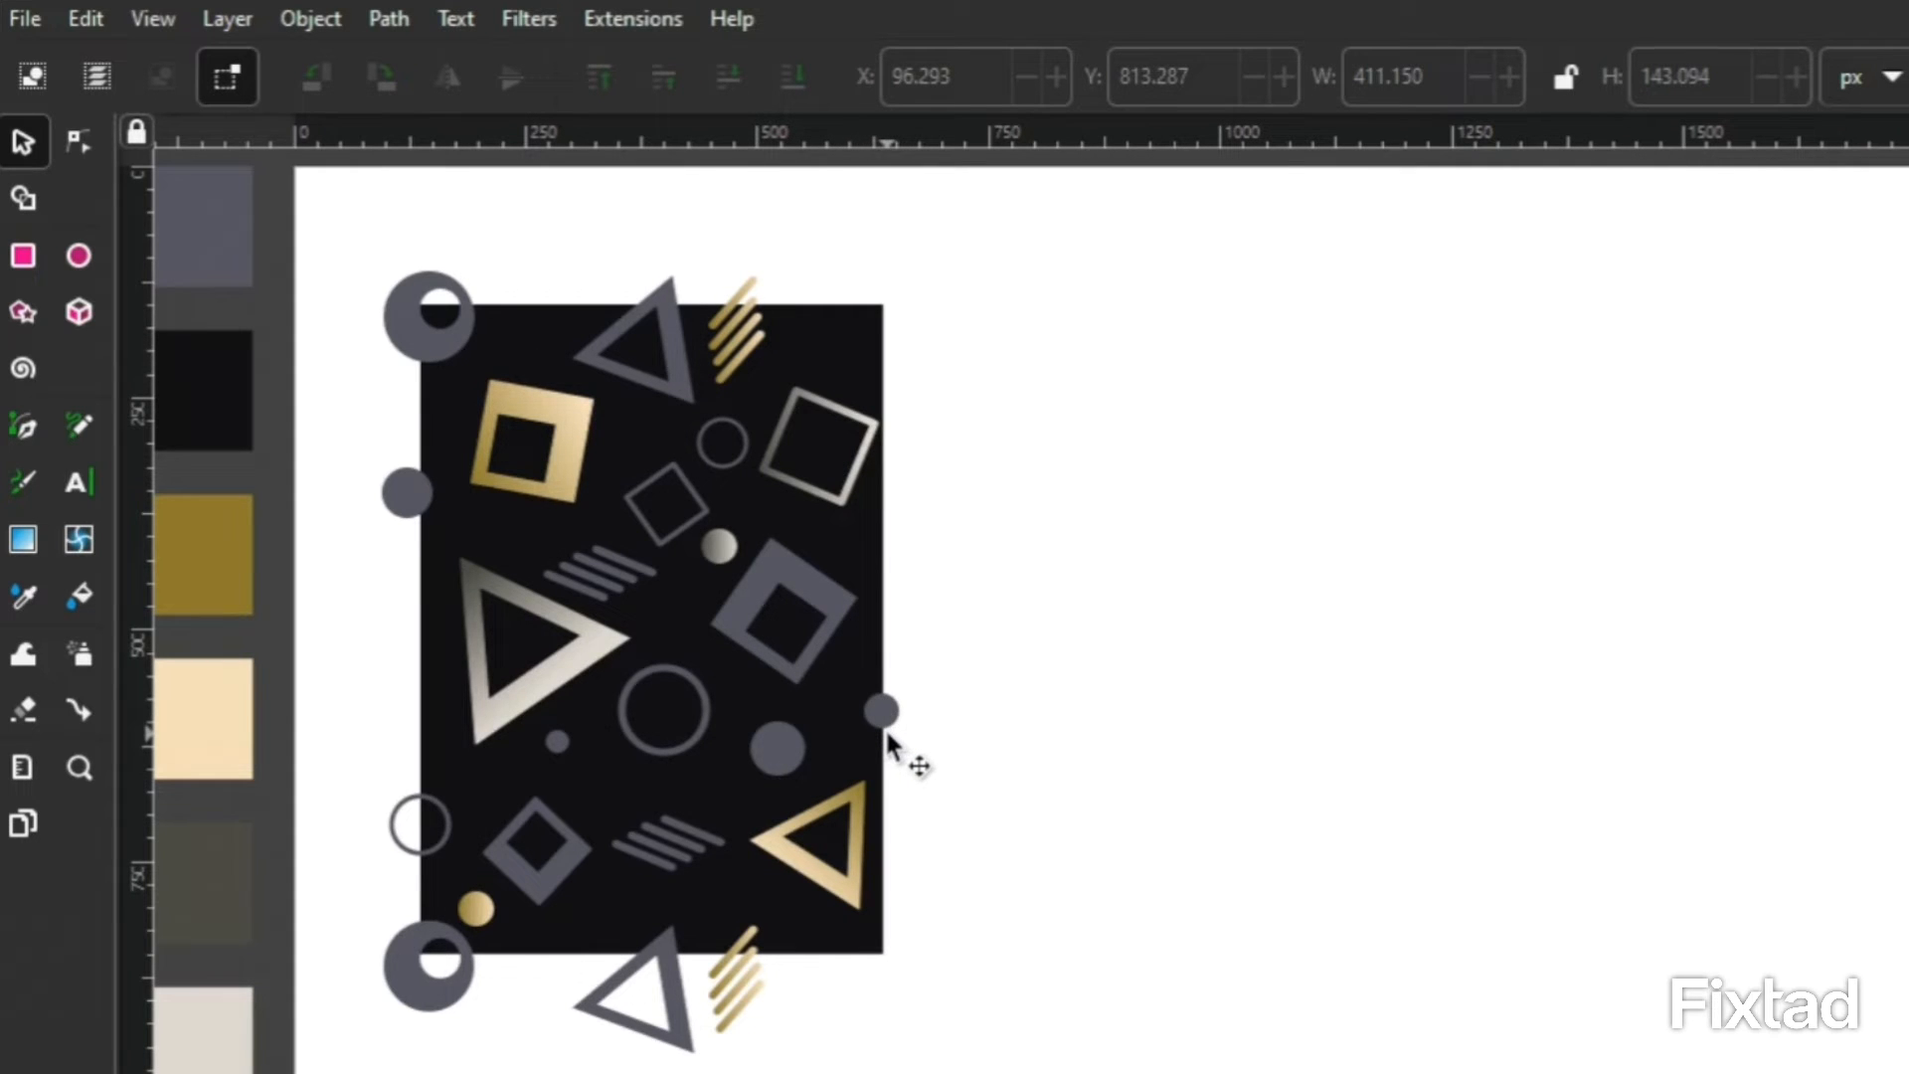
# Duplicate the two crescent circles, the solid circle and the ring on the rectangle's left edge, and move the copies 500 px horizontally.
pyautogui.click(408, 334)
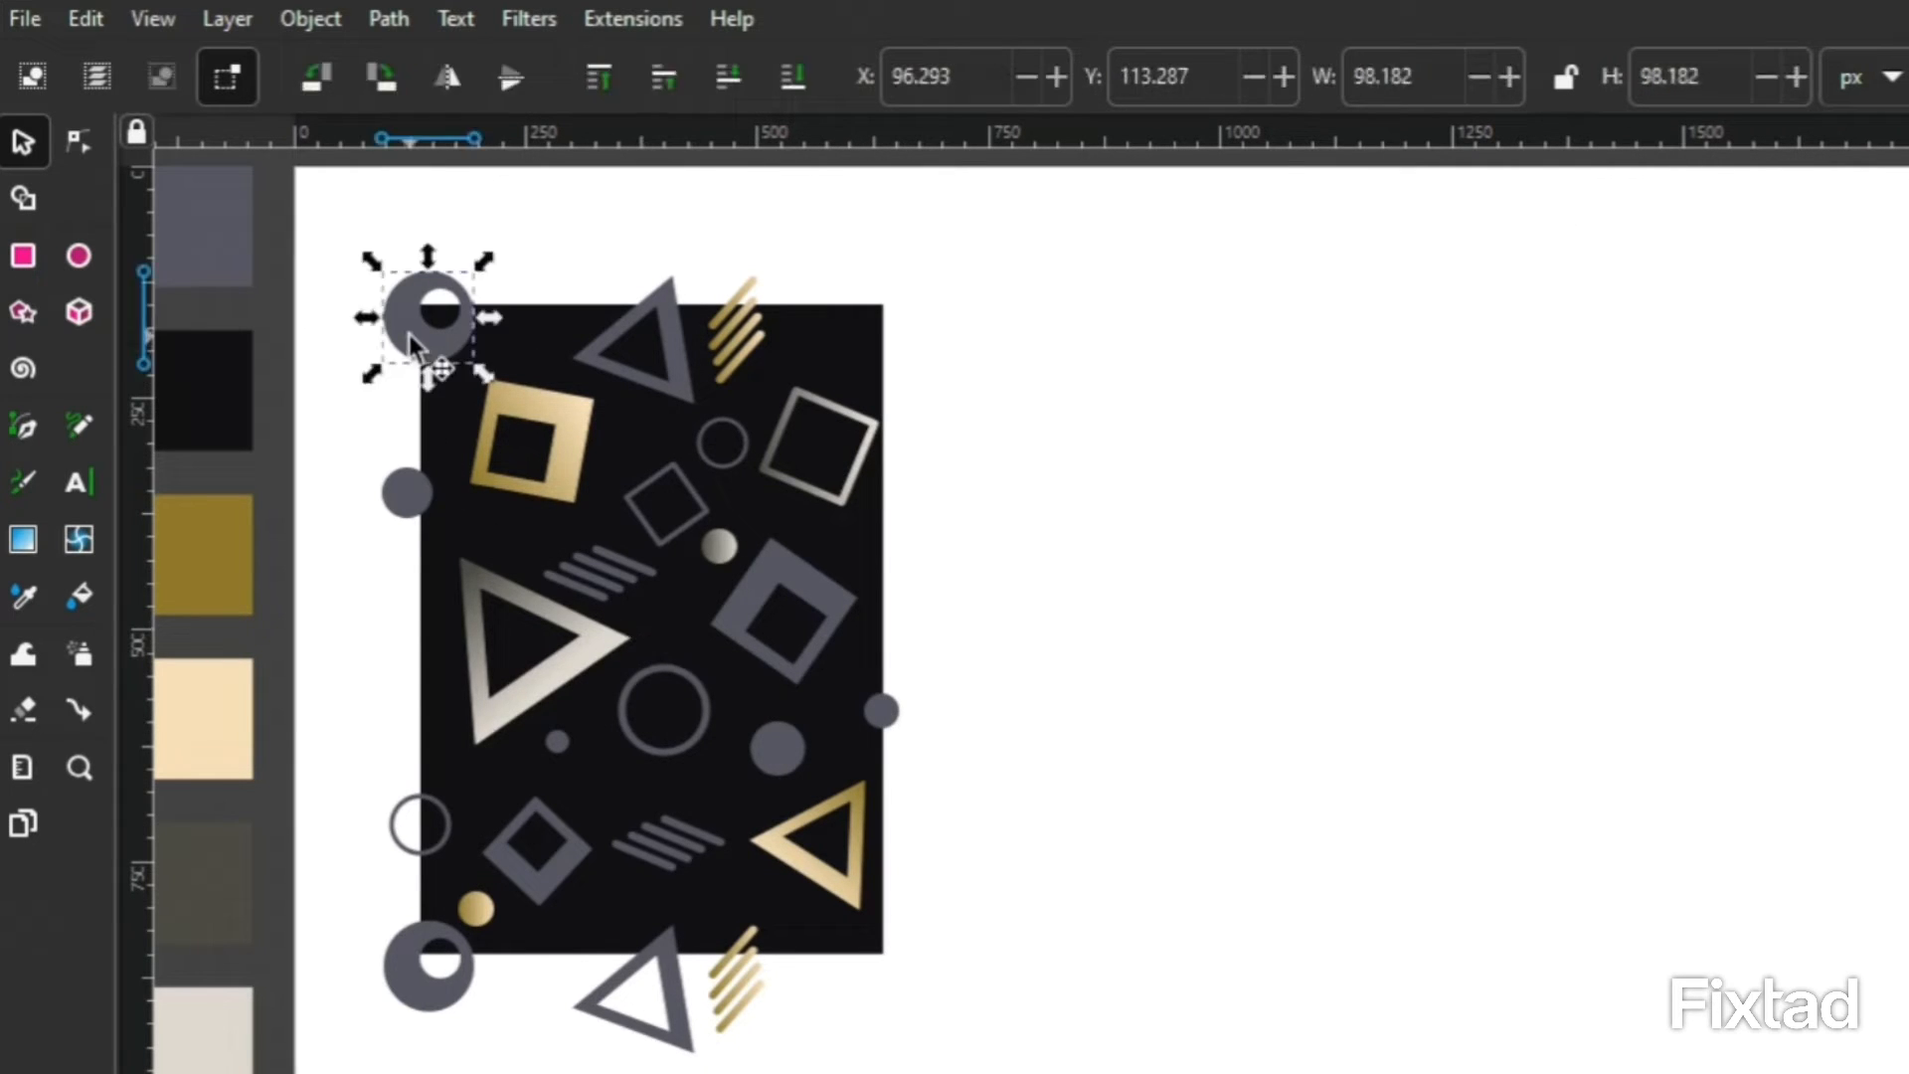
pyautogui.keyDown('shift'); pyautogui.click(422, 510); pyautogui.keyUp('shift')
pyautogui.keyDown('shift'); pyautogui.click(425, 821); pyautogui.keyUp('shift')
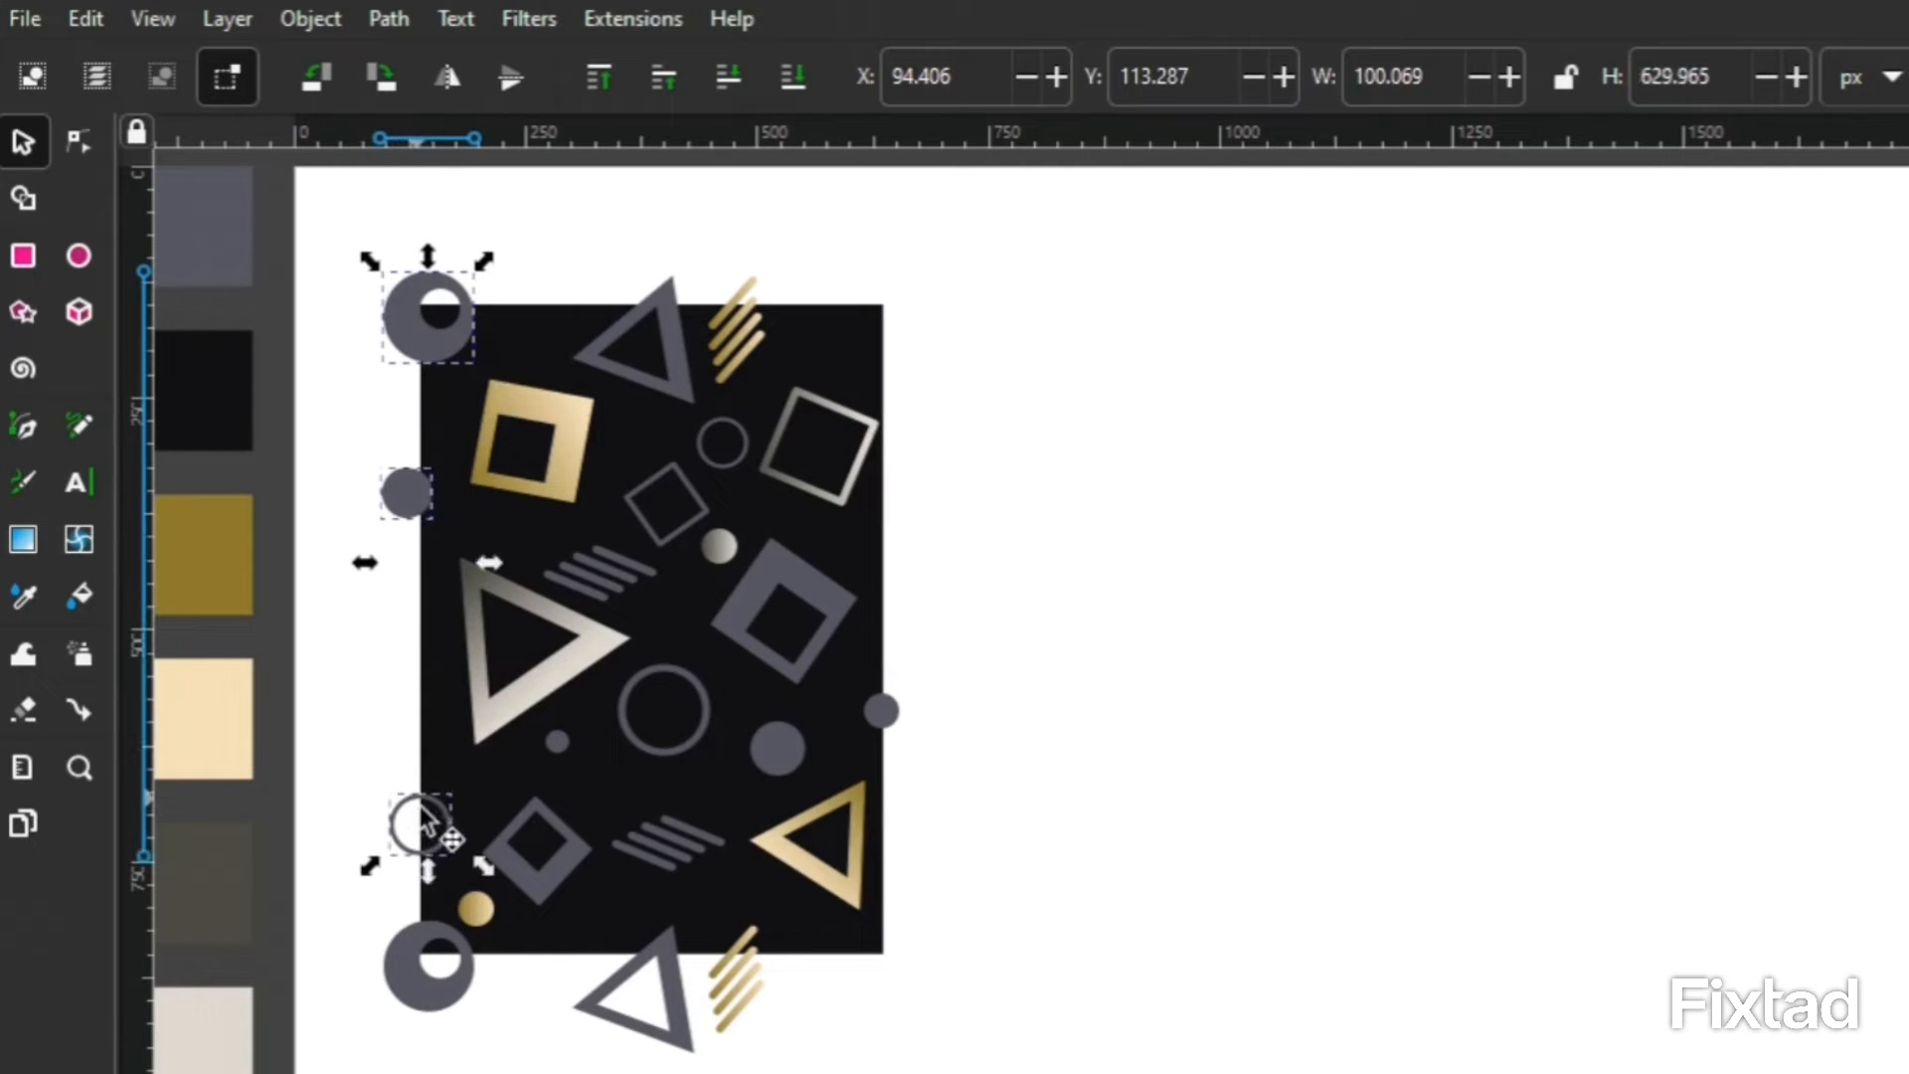
pyautogui.keyDown('shift'); pyautogui.click(434, 937); pyautogui.keyUp('shift')
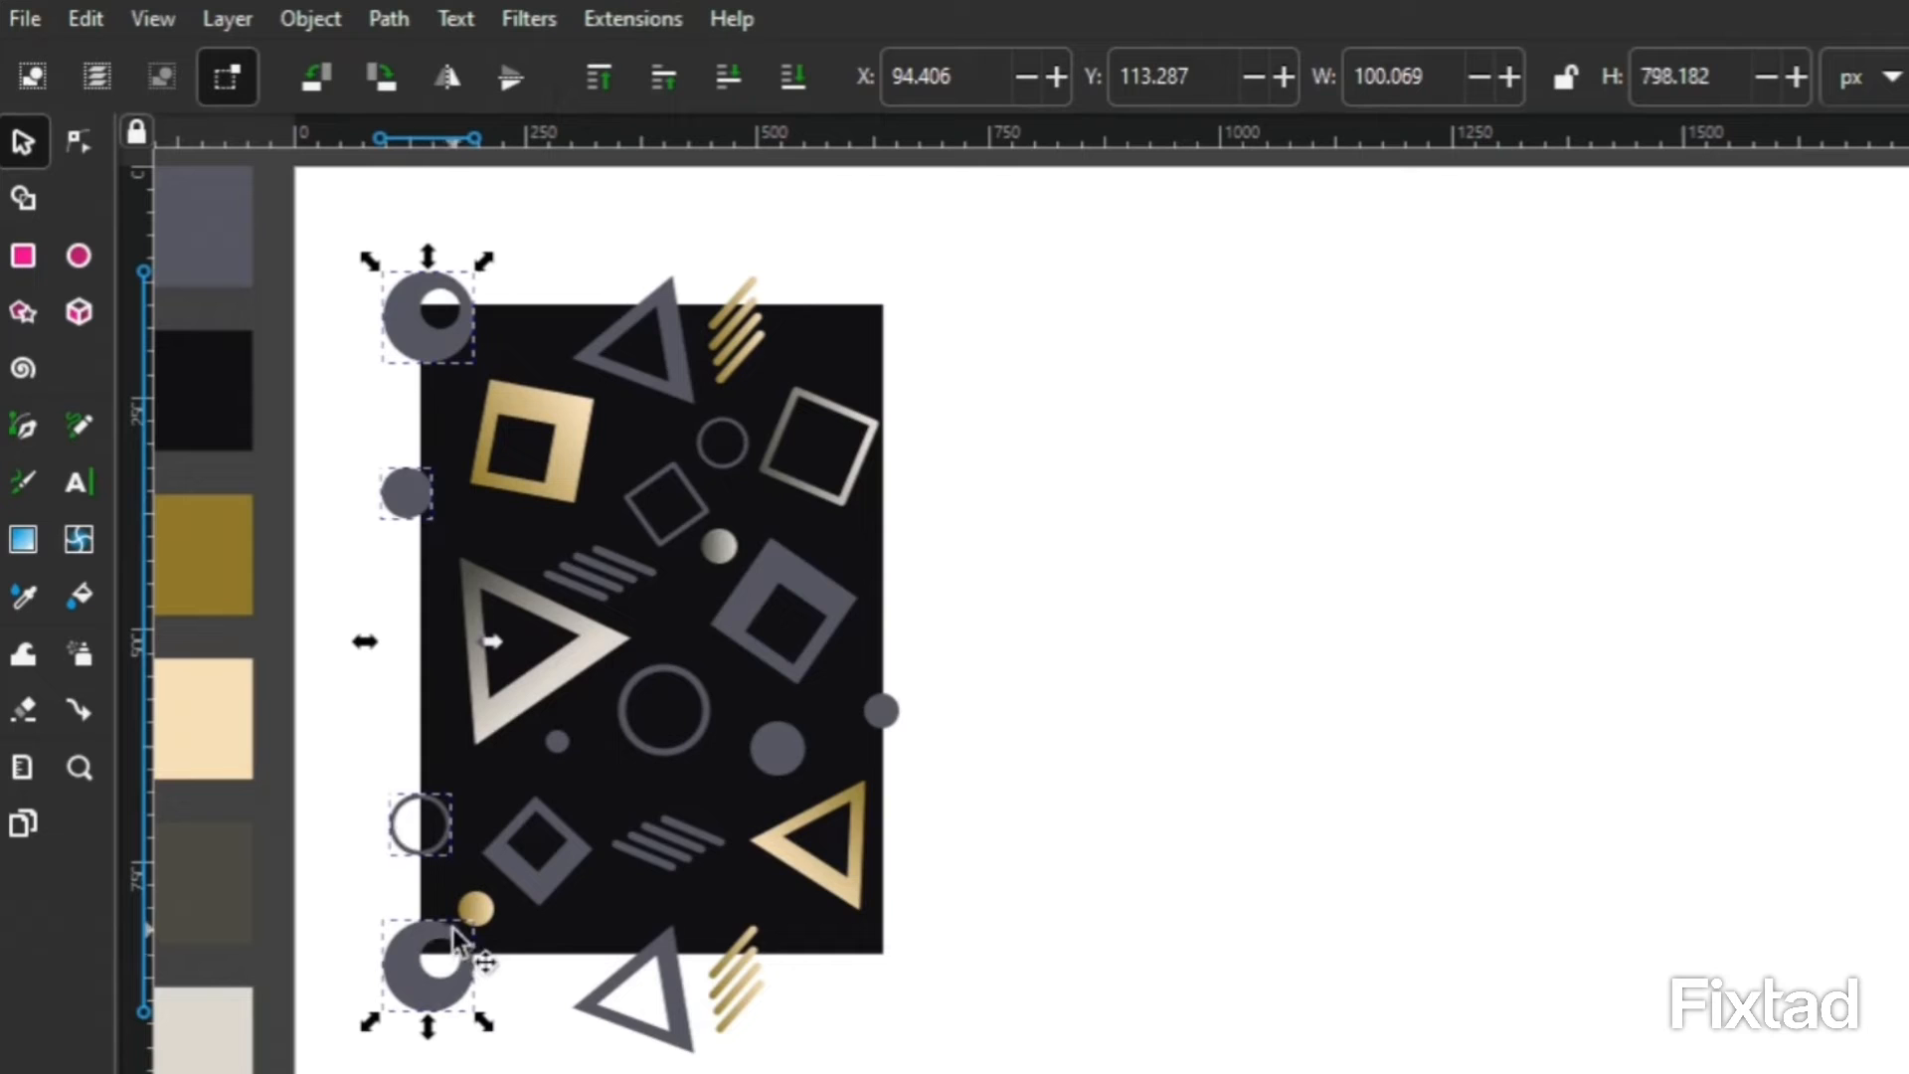
pyautogui.hotkey('shift', 'ctrl', 'm')
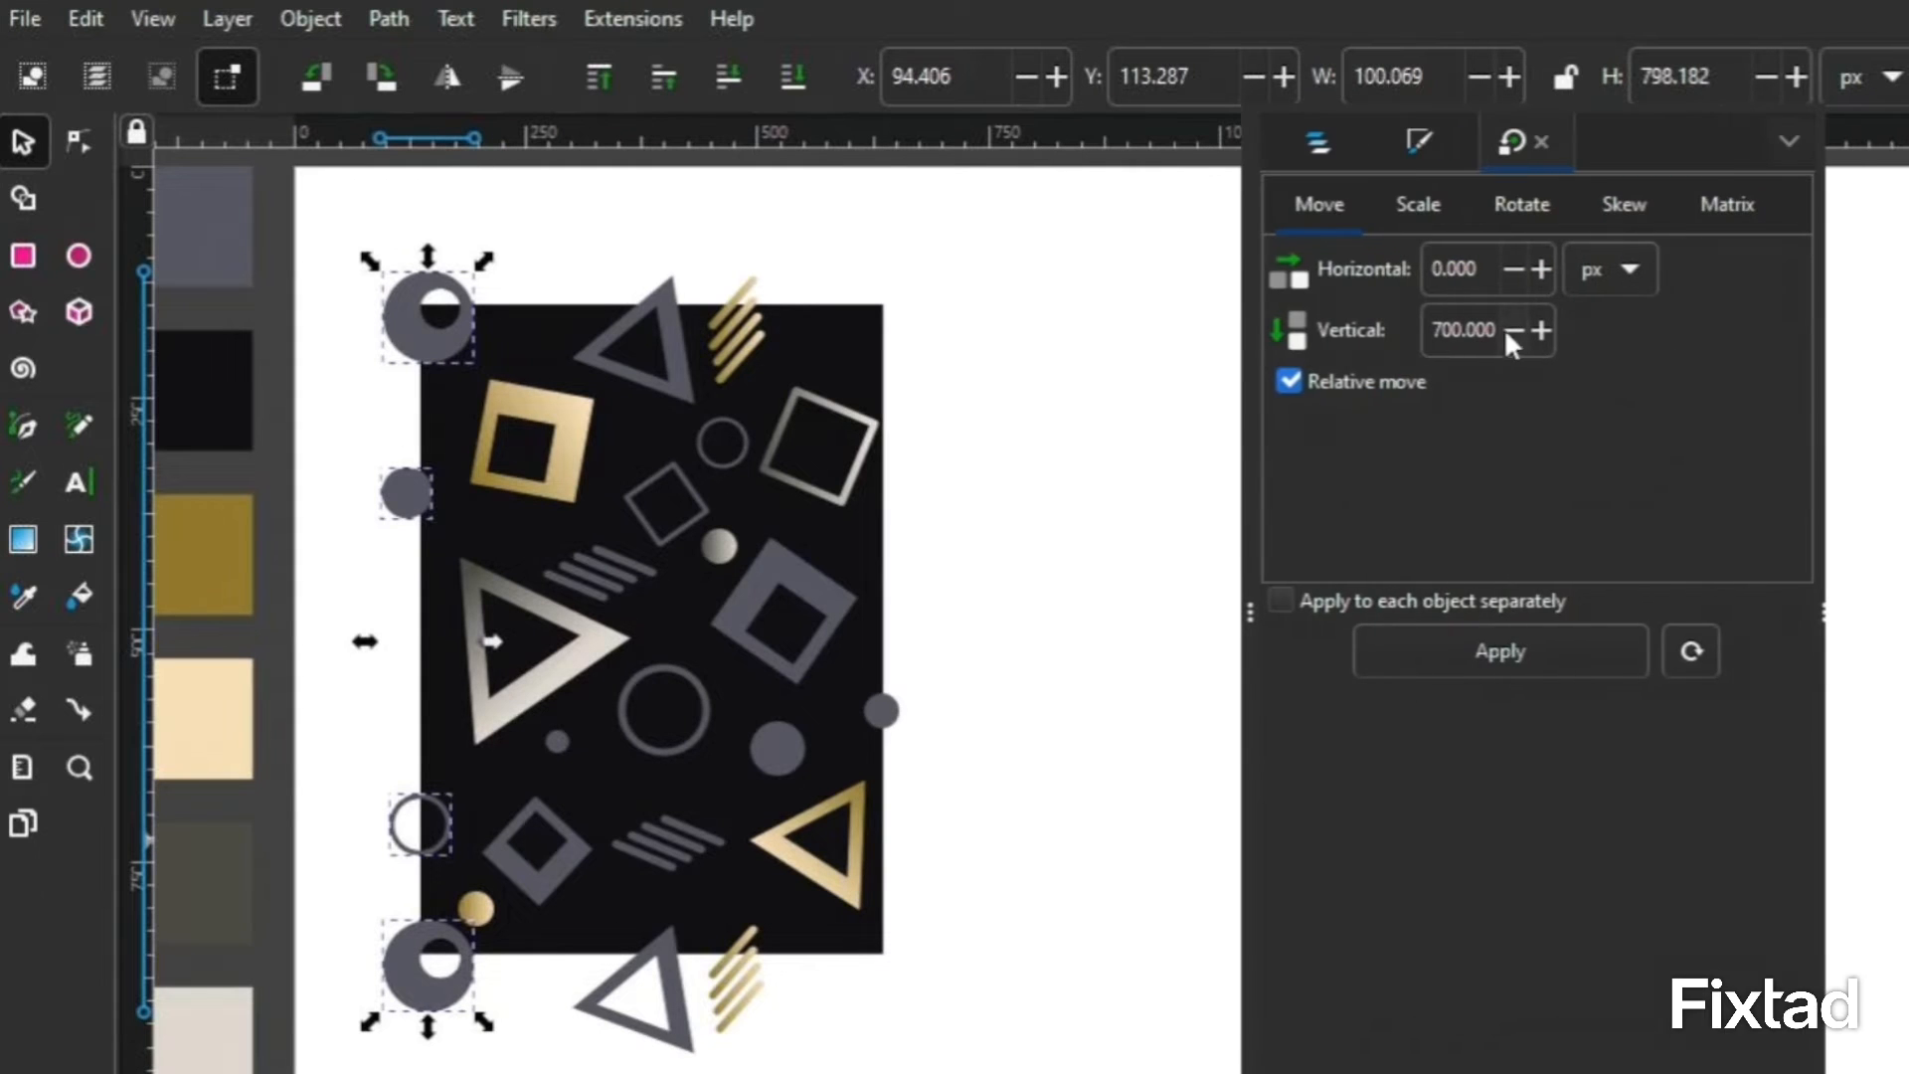
pyautogui.moveTo(1501, 329); pyautogui.dragTo(1417, 338)
pyautogui.write('0')
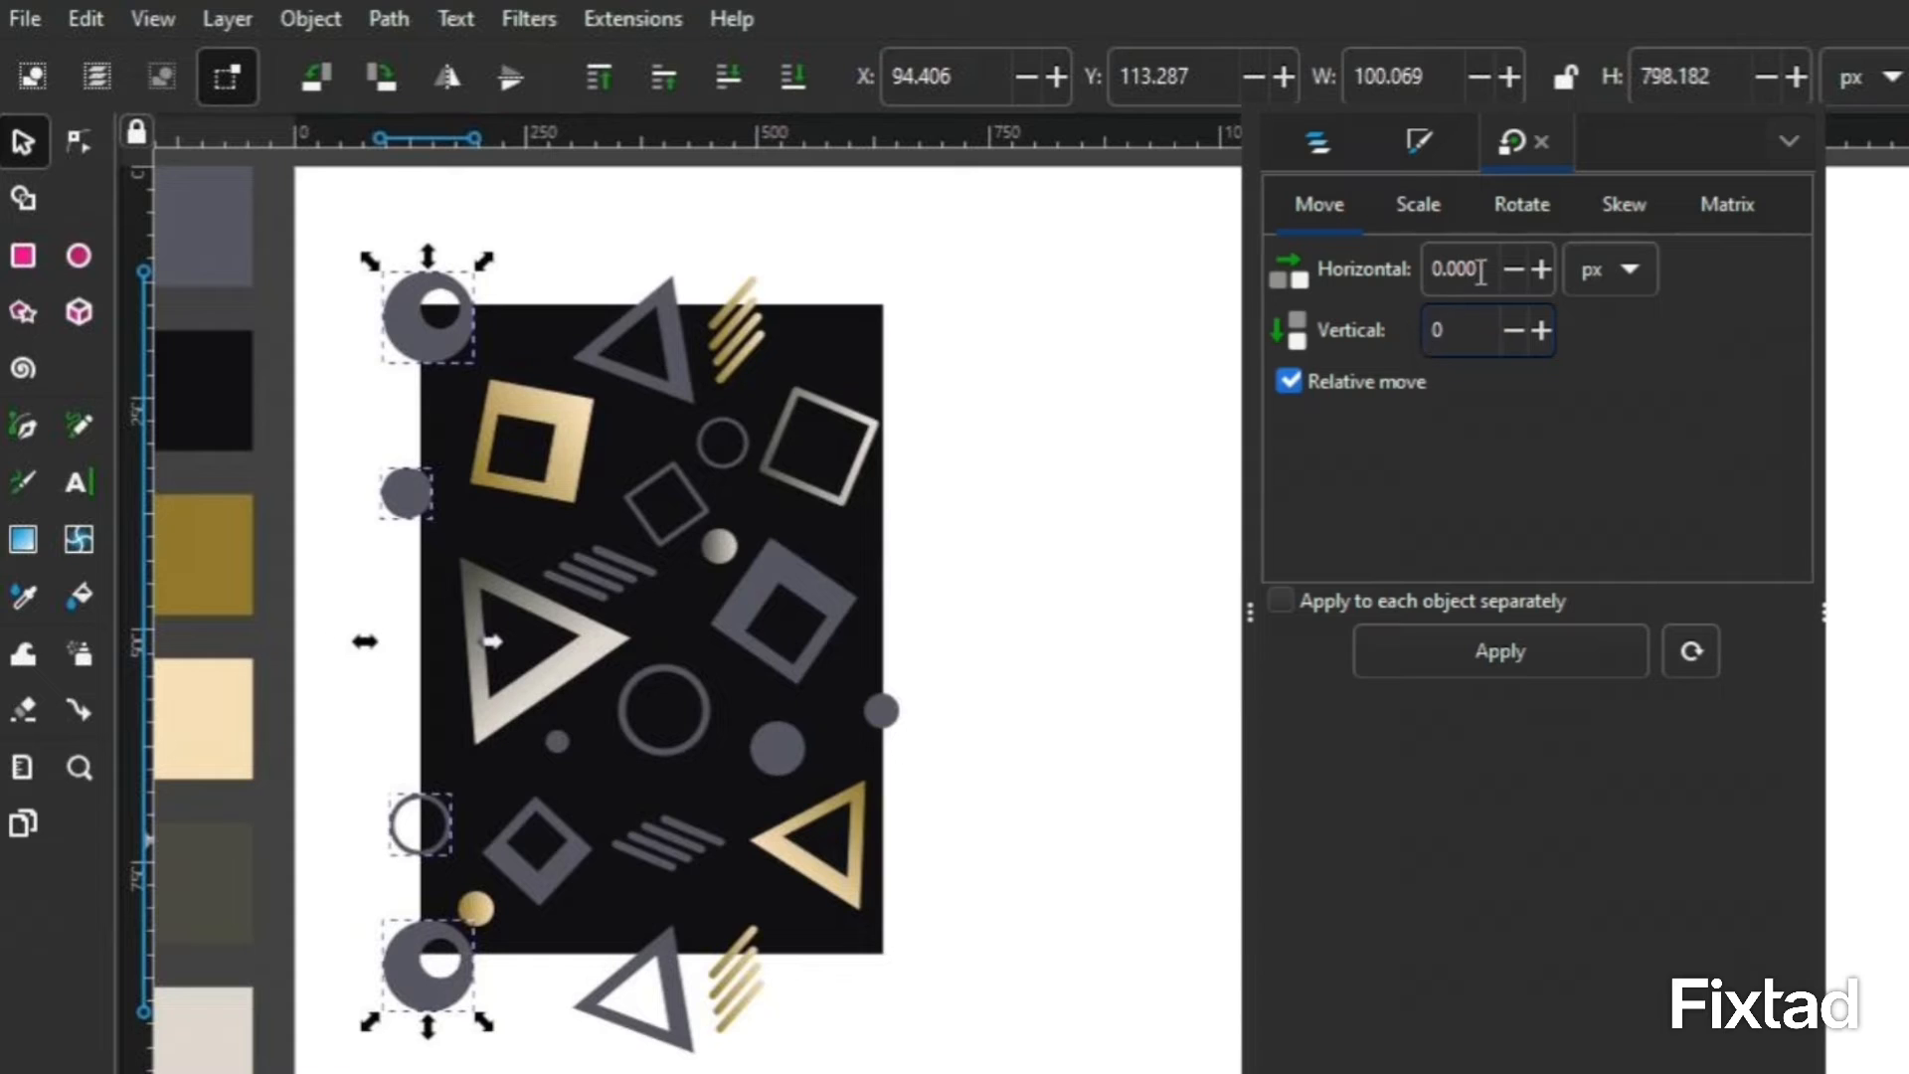
pyautogui.moveTo(1479, 268); pyautogui.dragTo(1404, 267)
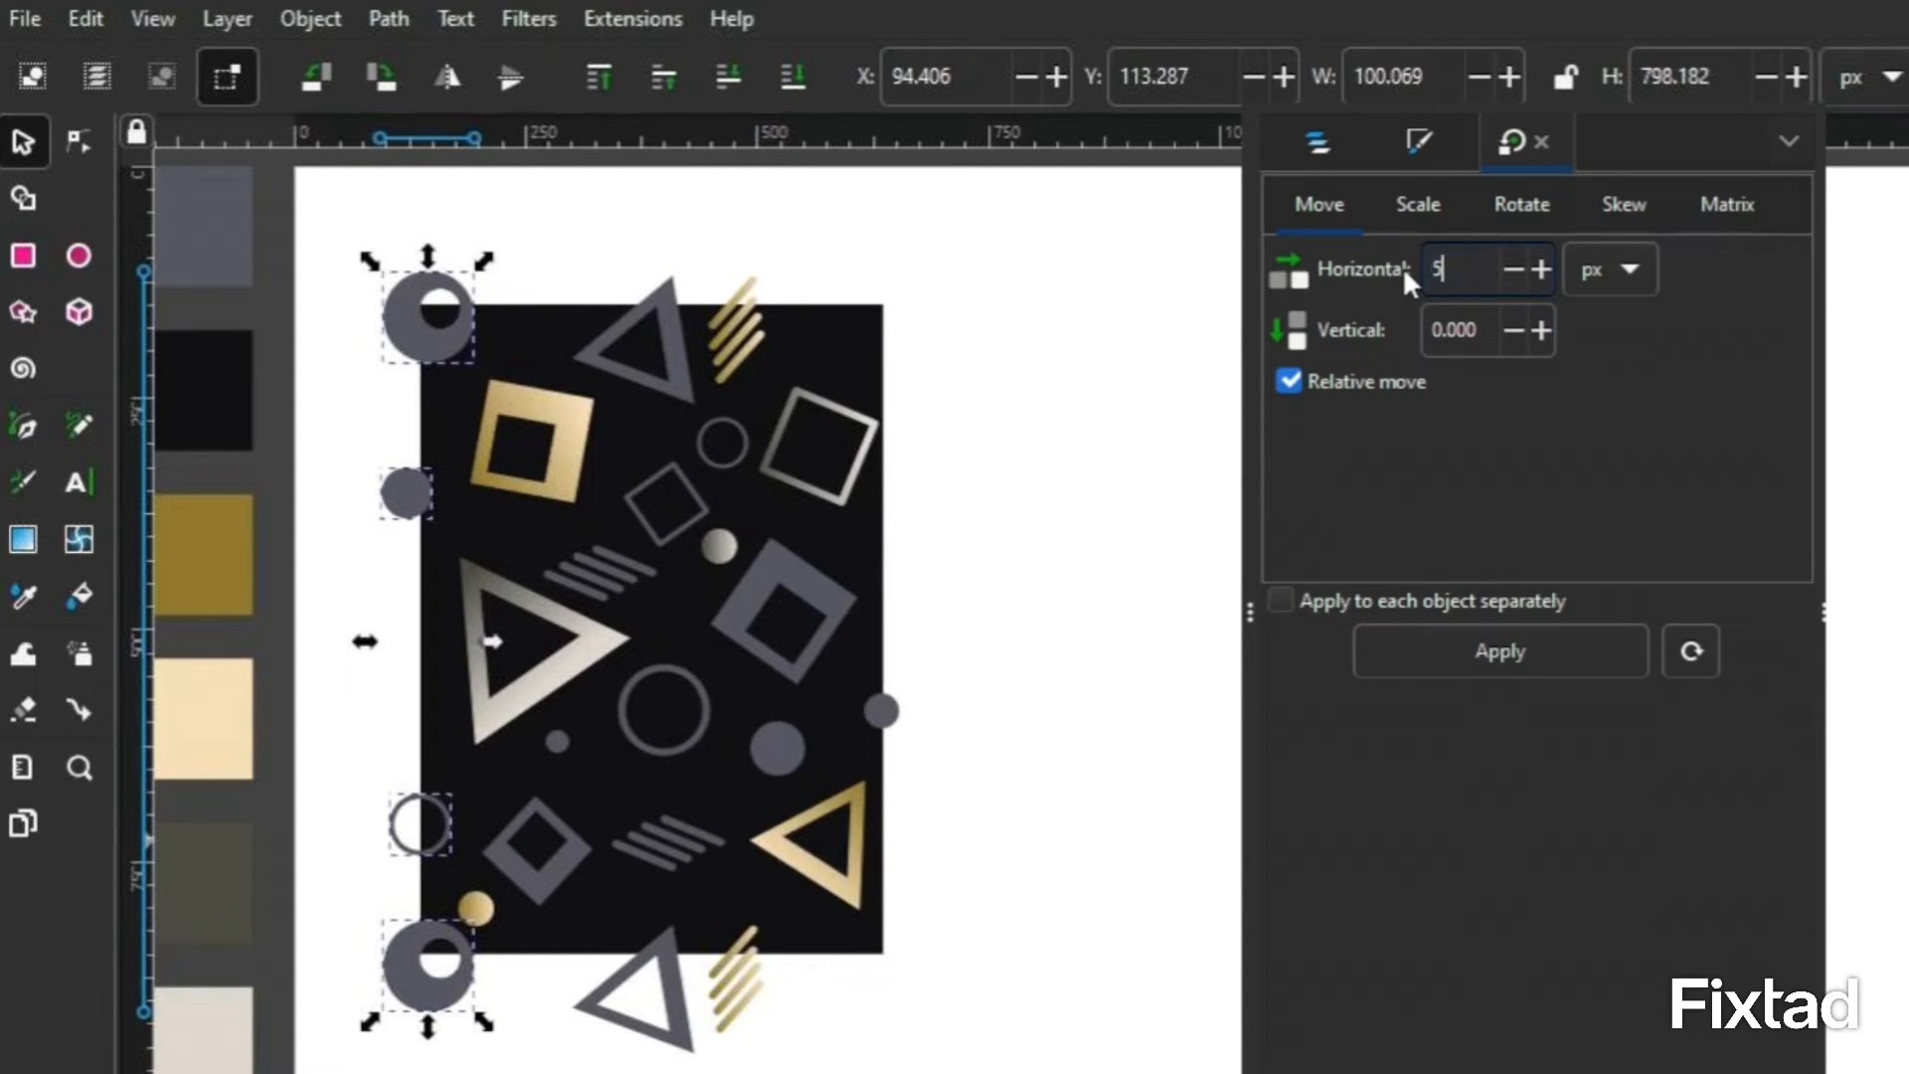
pyautogui.click(1504, 652)
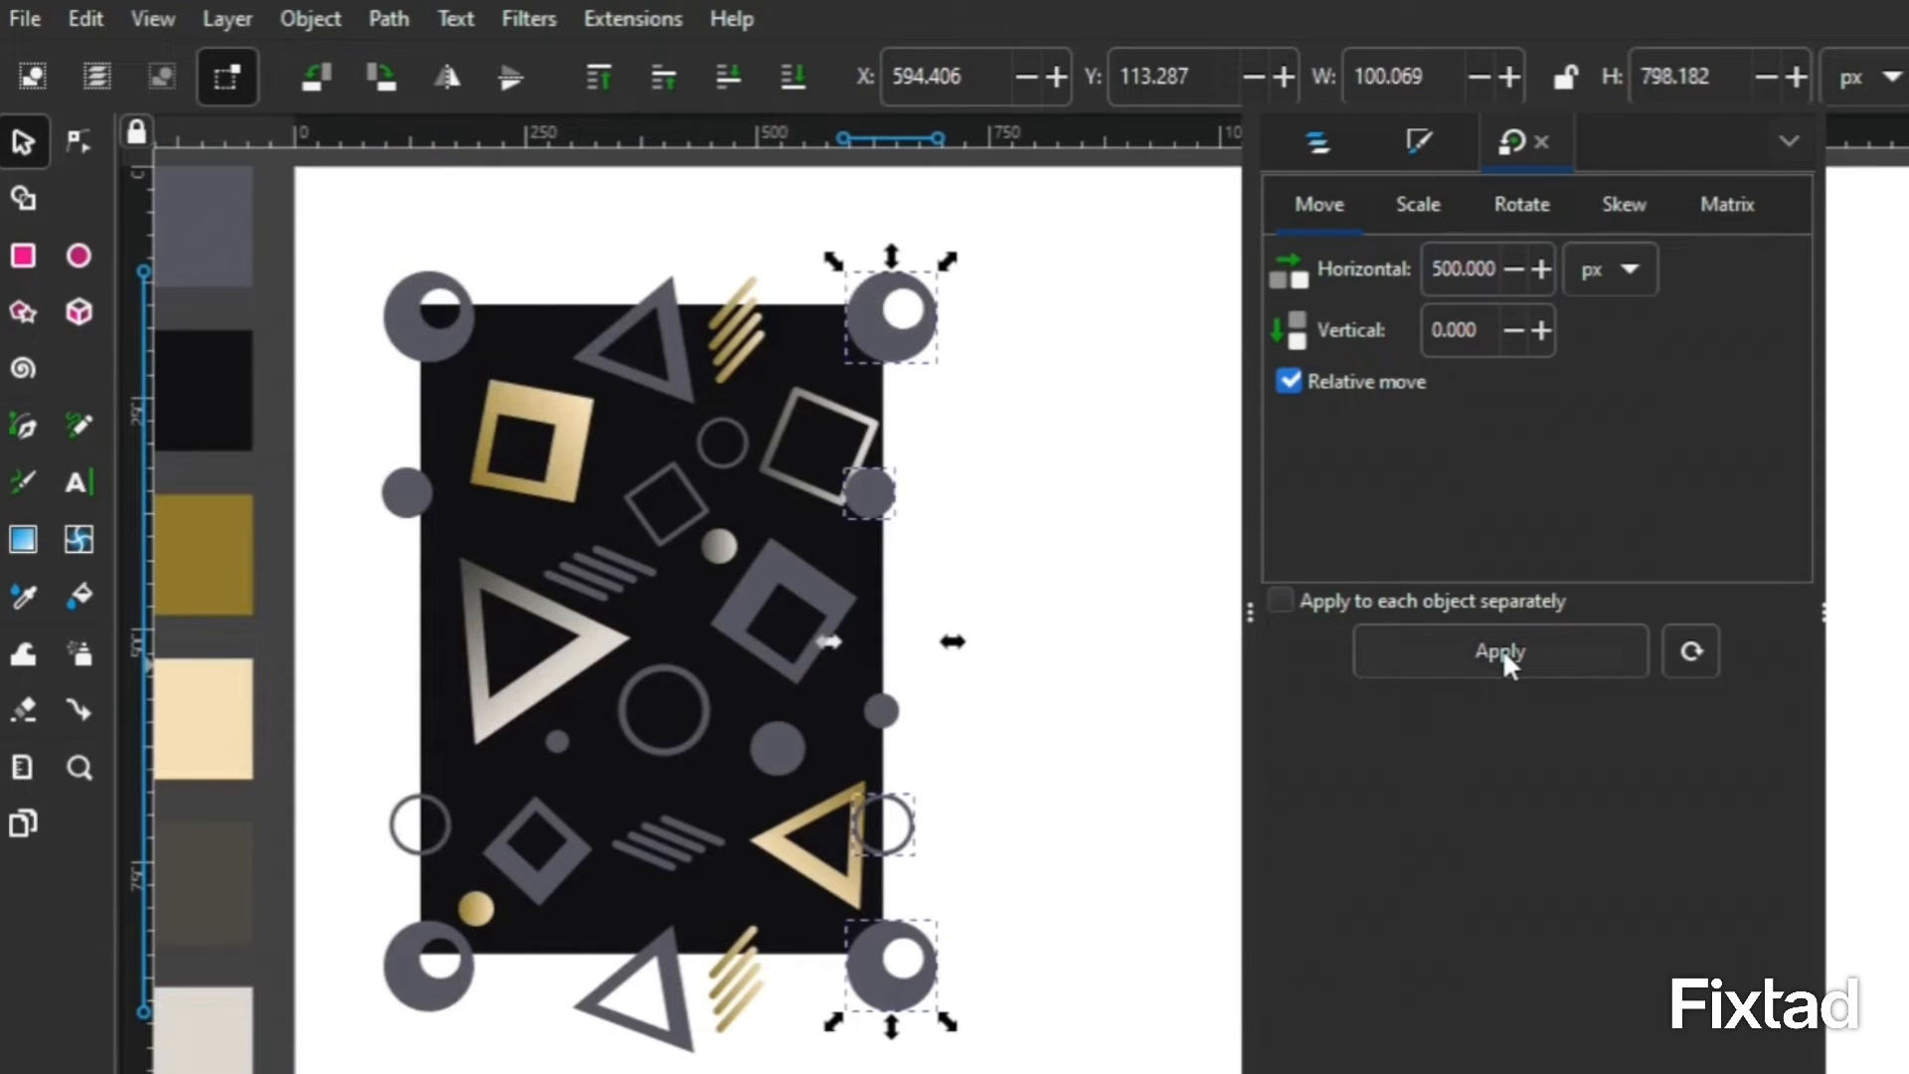
pyautogui.click(1301, 666)
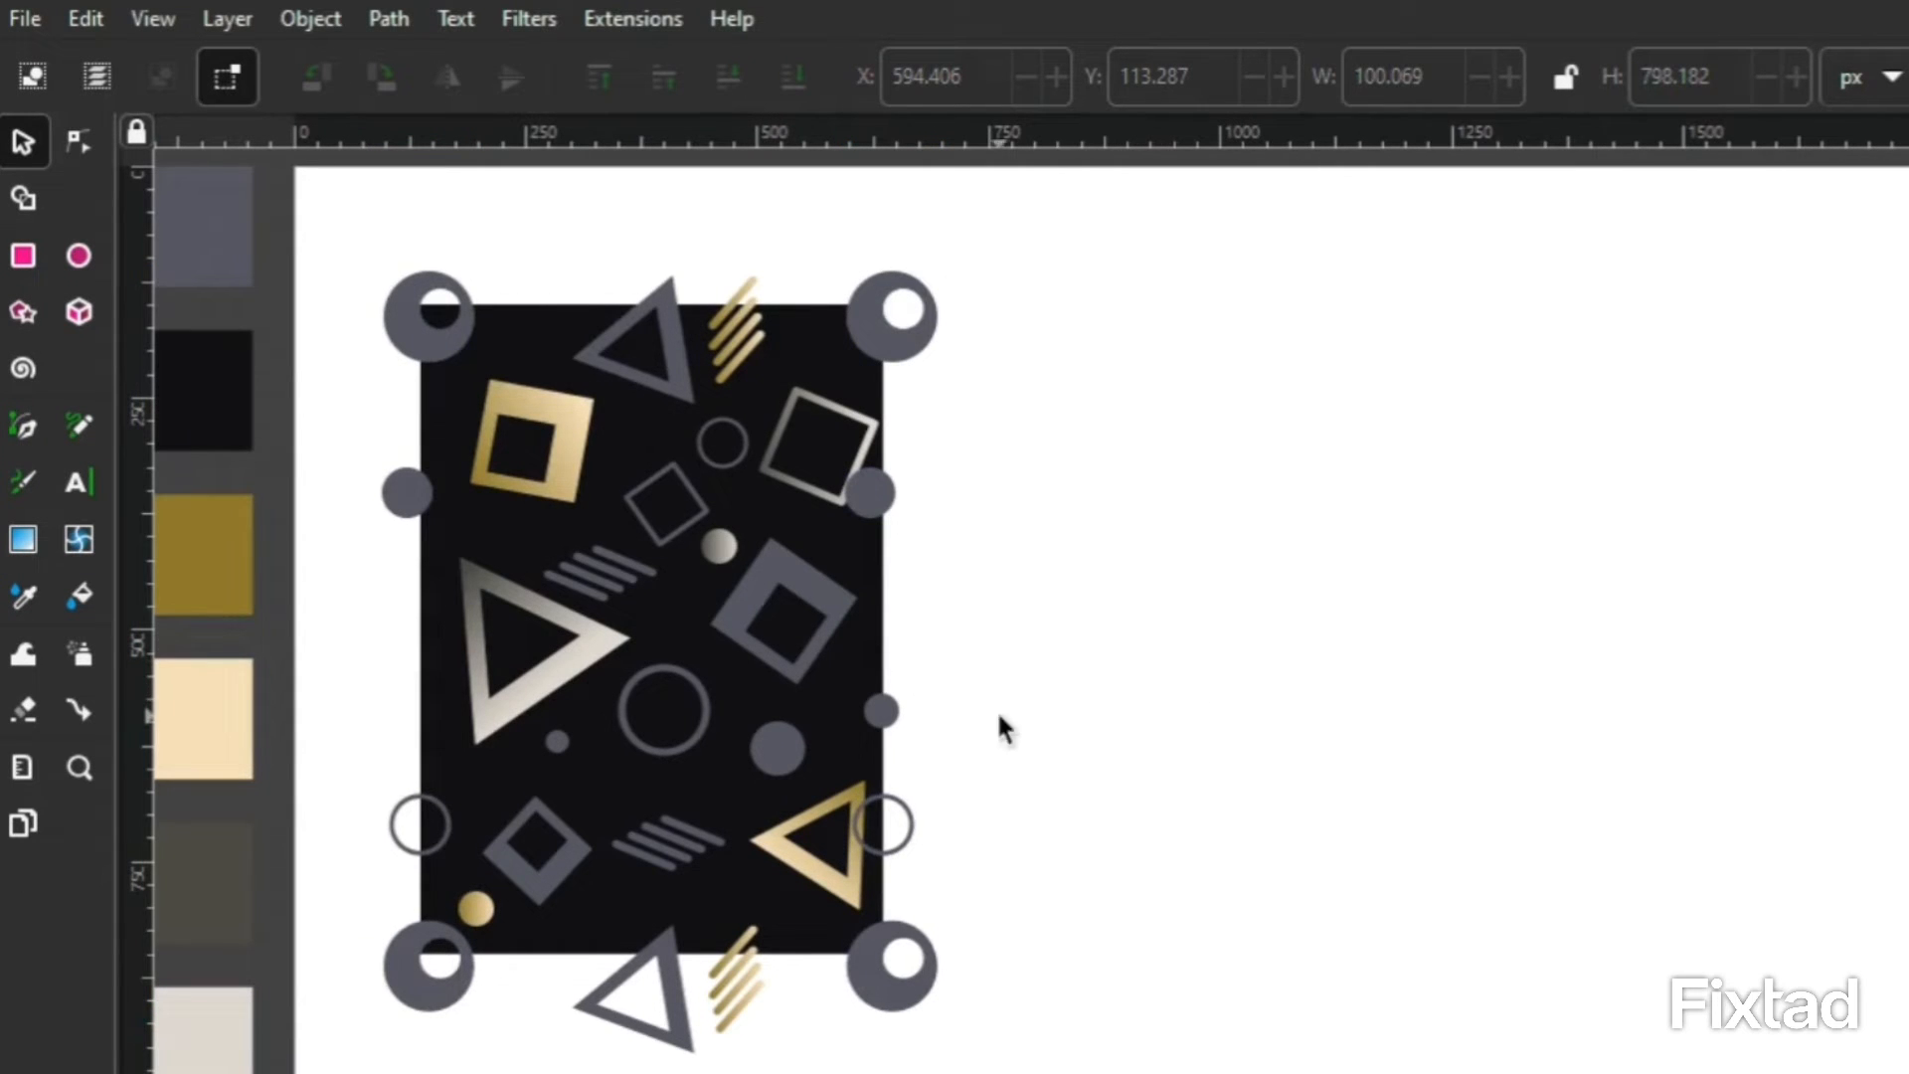
# Duplicate the small grey circle on the rectangle's right edge and move the copy -500 px horizontally.
pyautogui.click(888, 715)
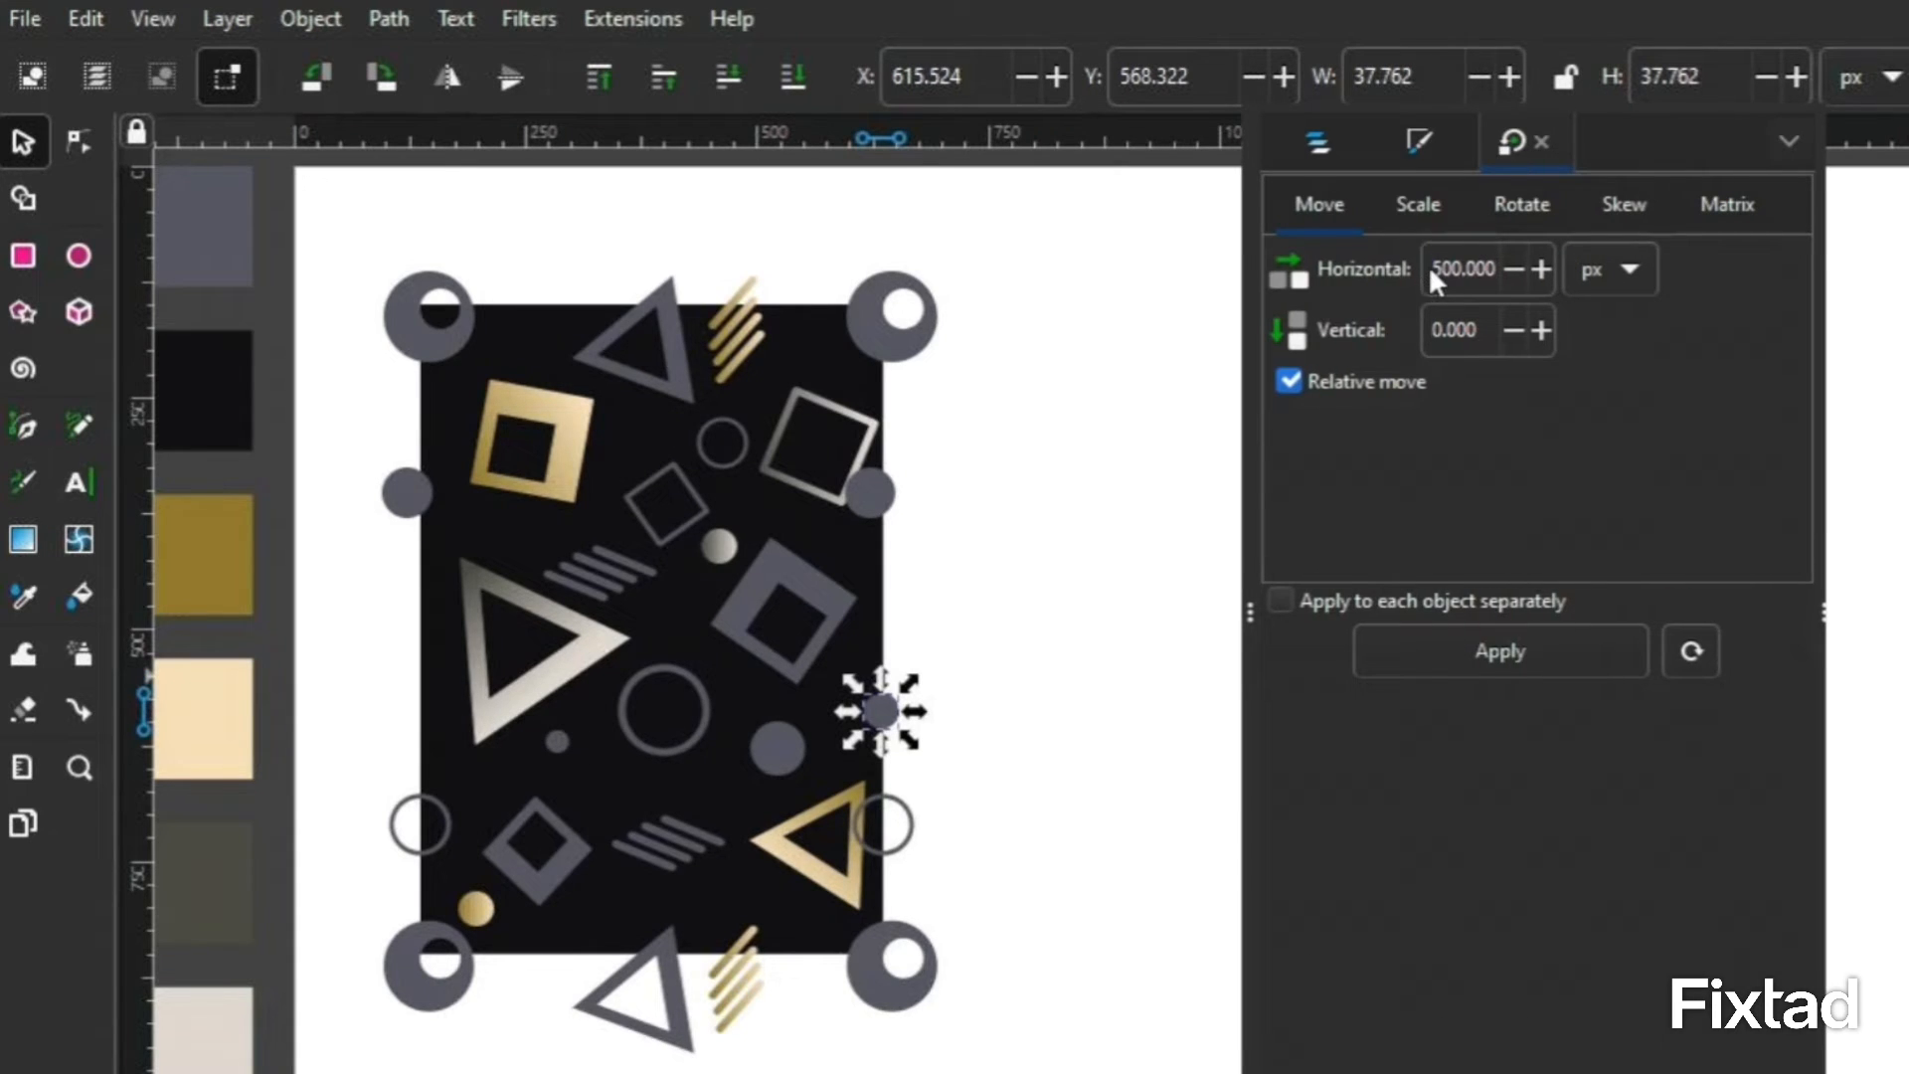
pyautogui.click(1434, 271)
pyautogui.write('-')
pyautogui.click(1562, 646)
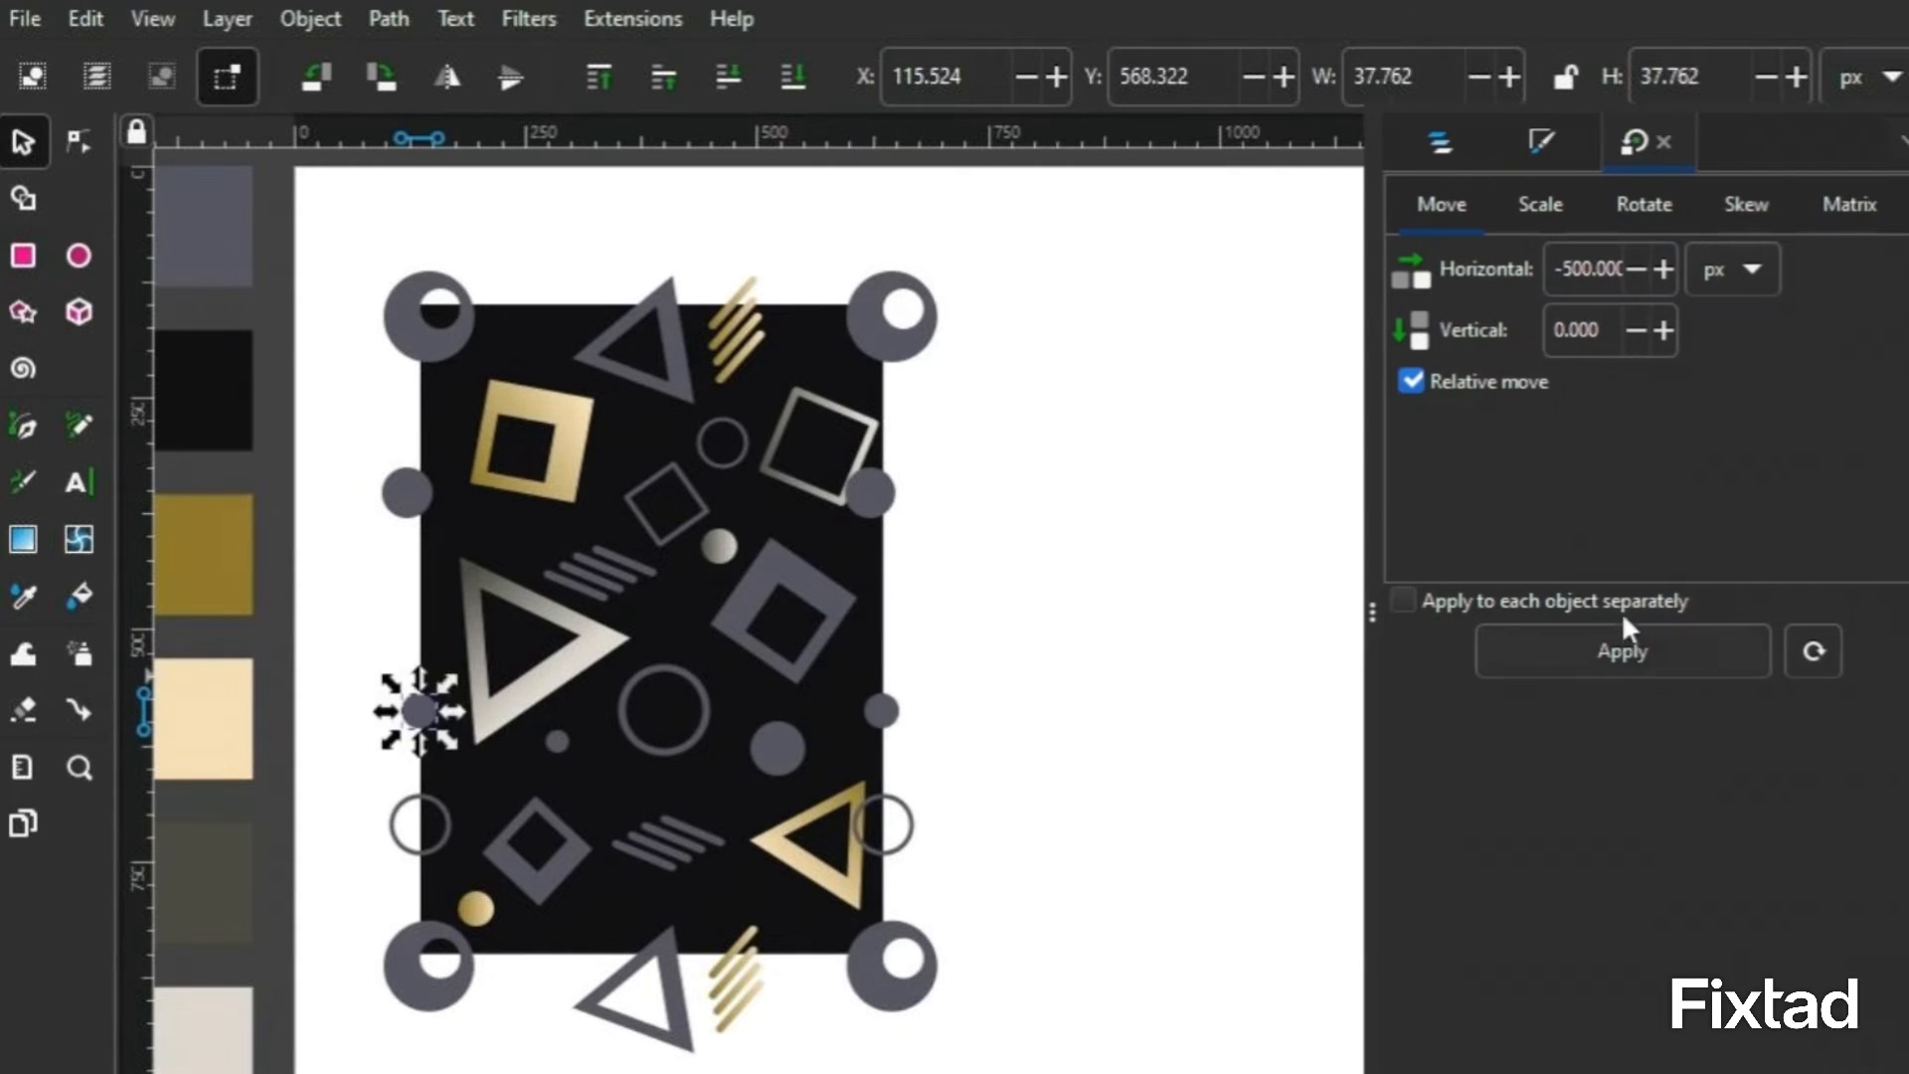
pyautogui.press('F12')
pyautogui.click(352, 772)
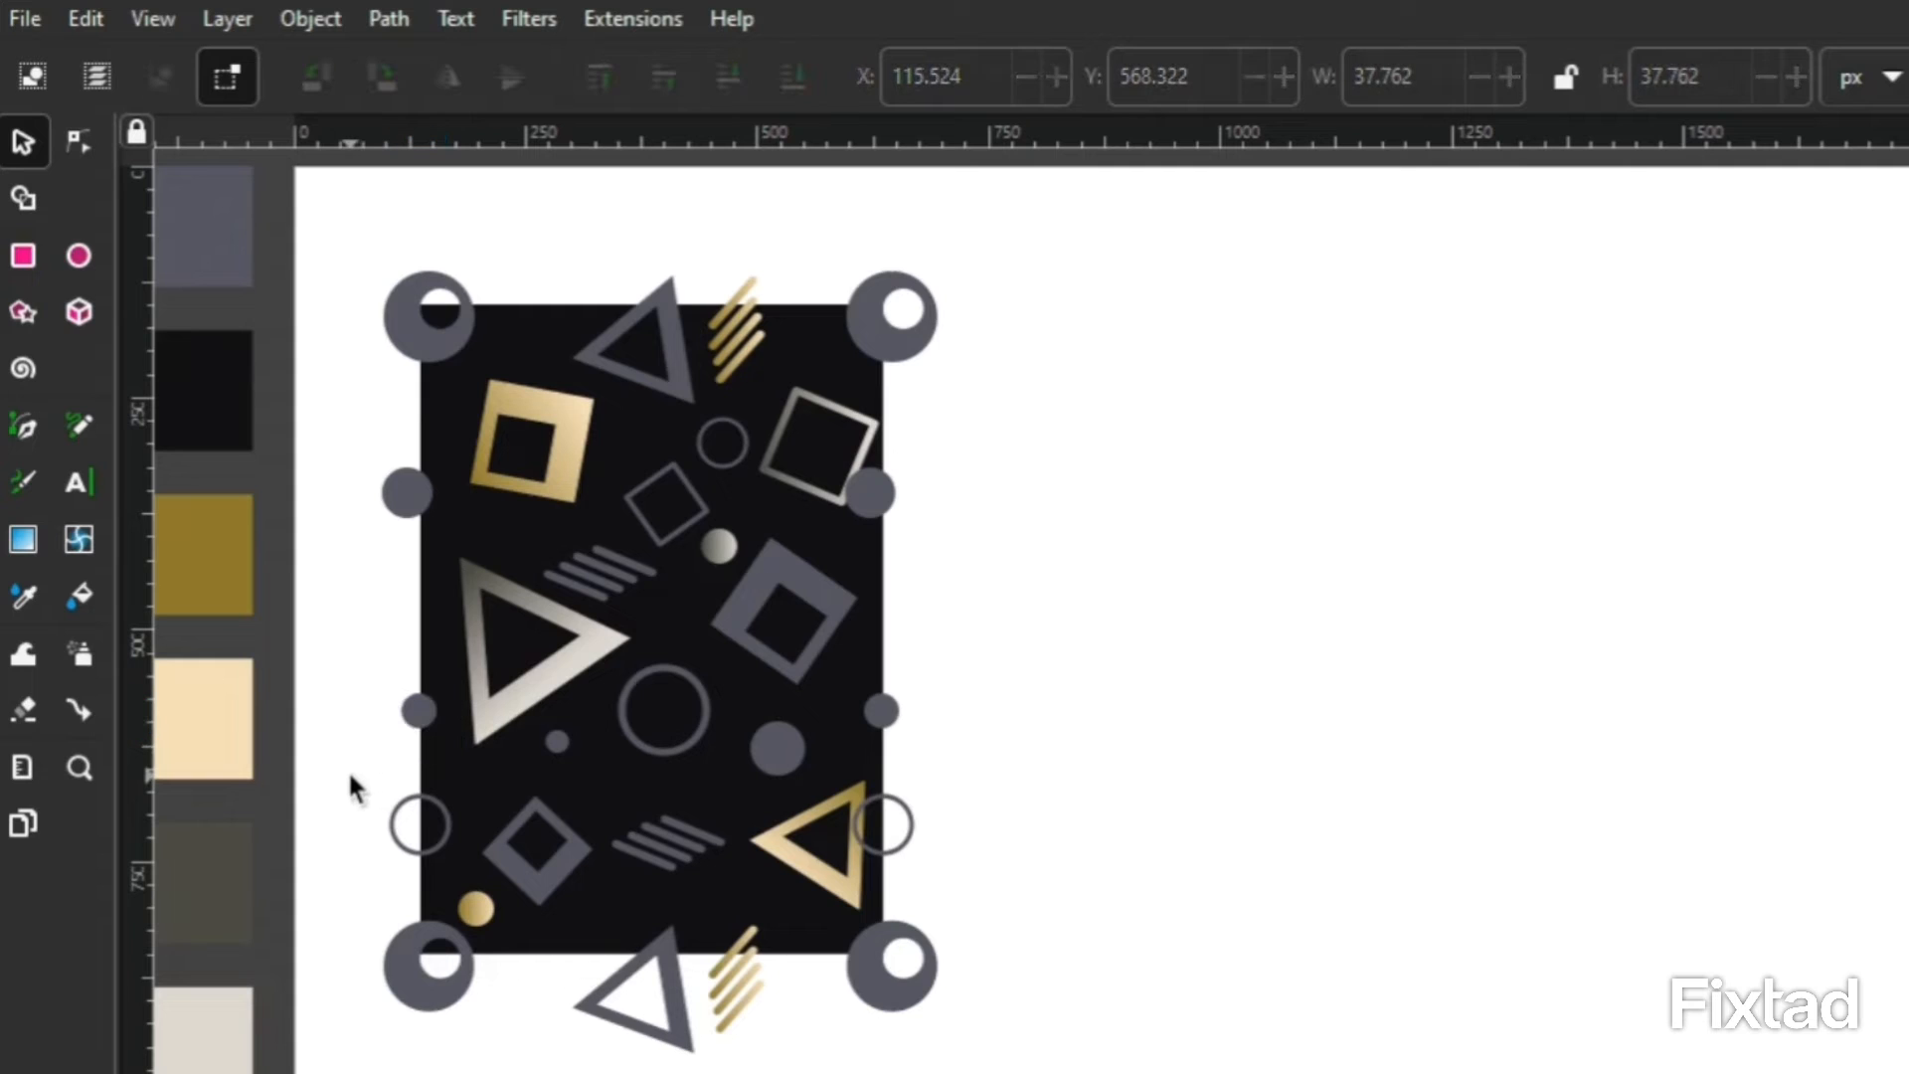
# Move the thin silver square frame clear of the grey circle on the right edge, to about X 497, Y 208 px.
pyautogui.click(845, 890)
pyautogui.click(1037, 786)
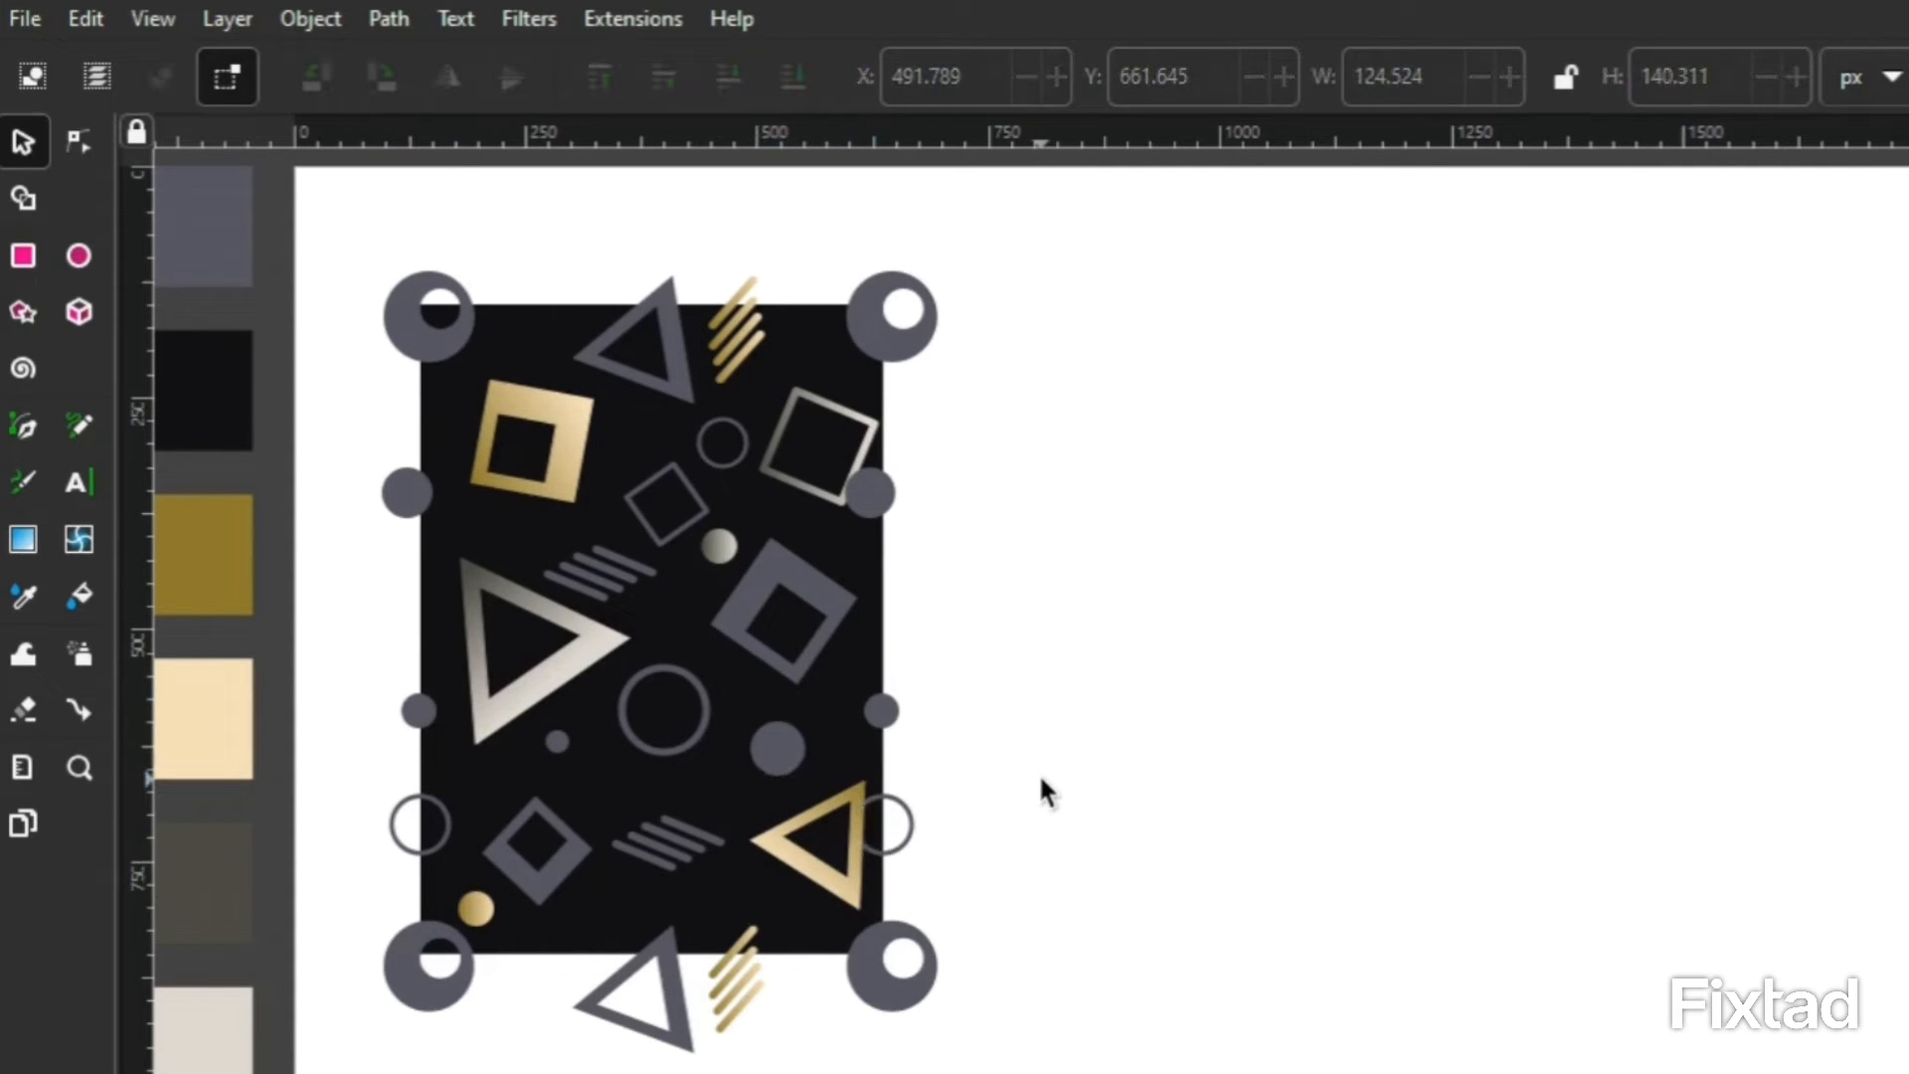
pyautogui.click(880, 465)
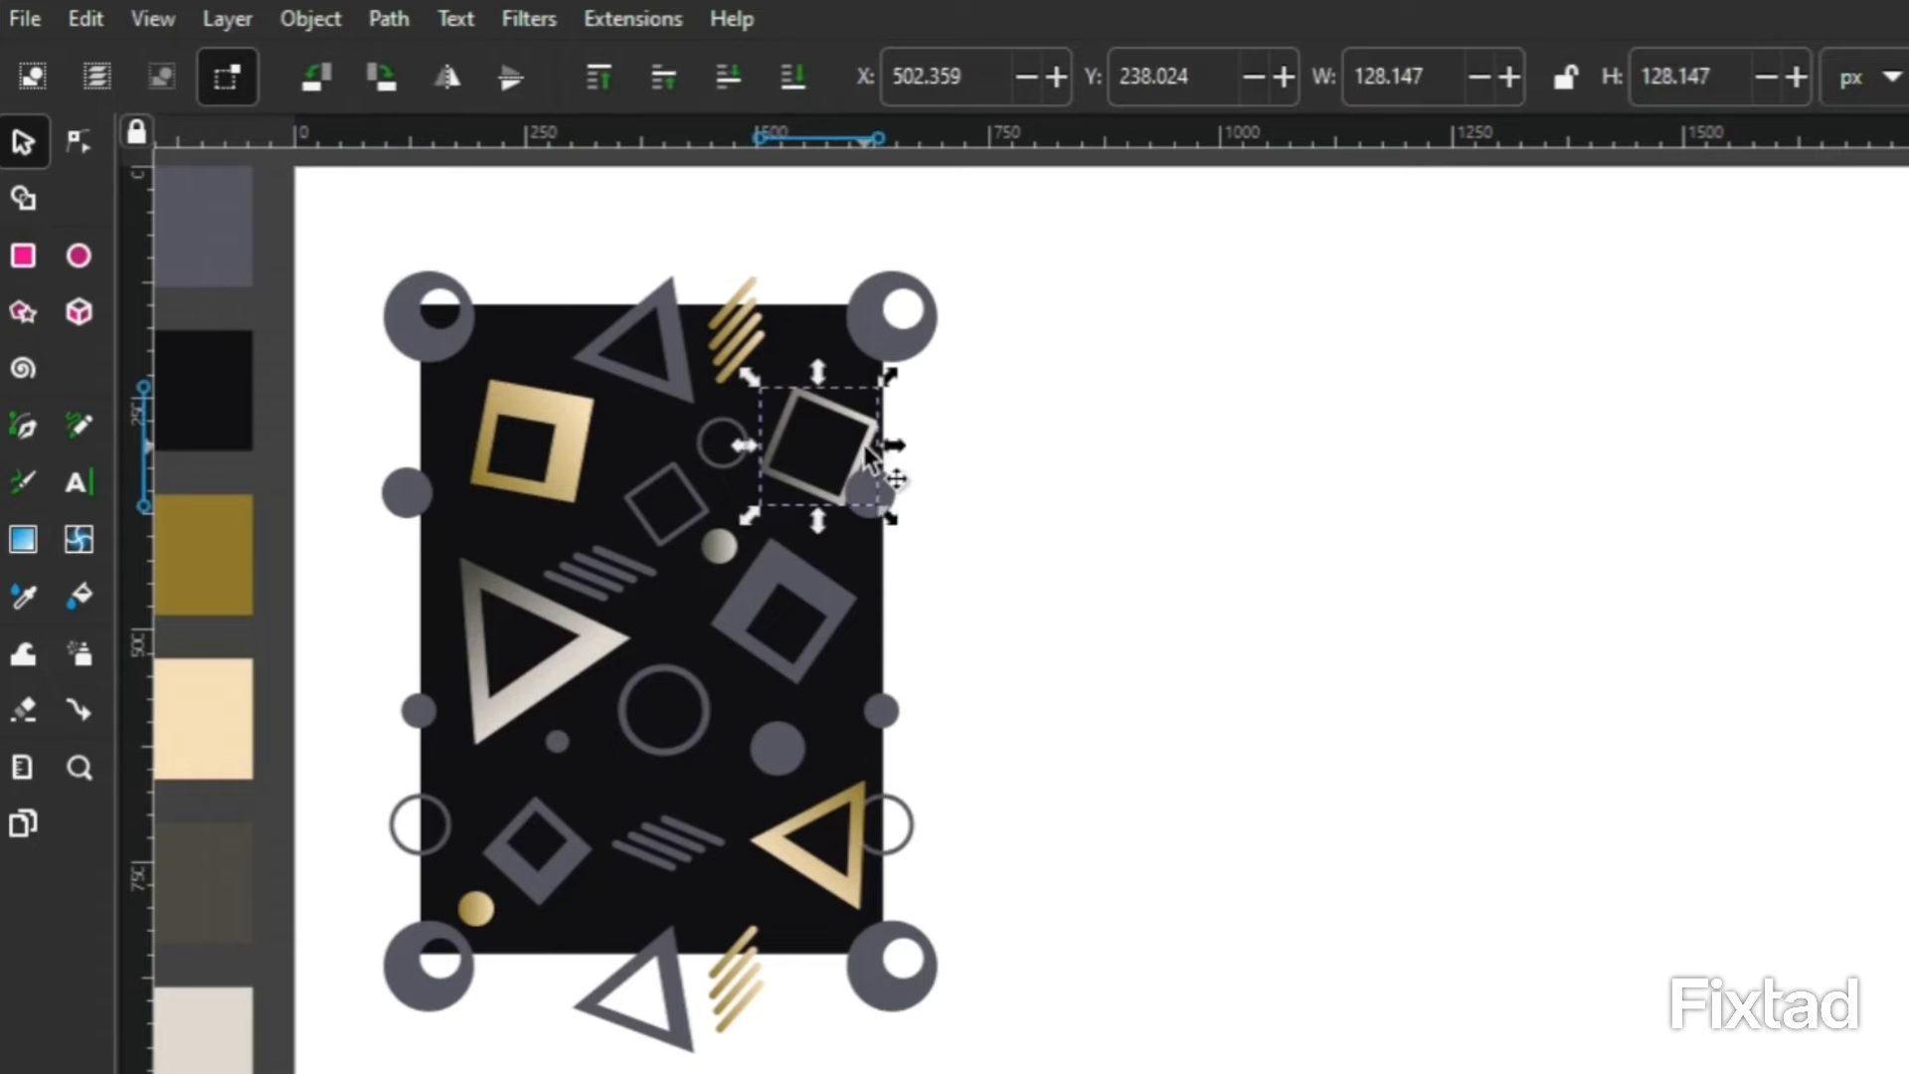
pyautogui.click(981, 447)
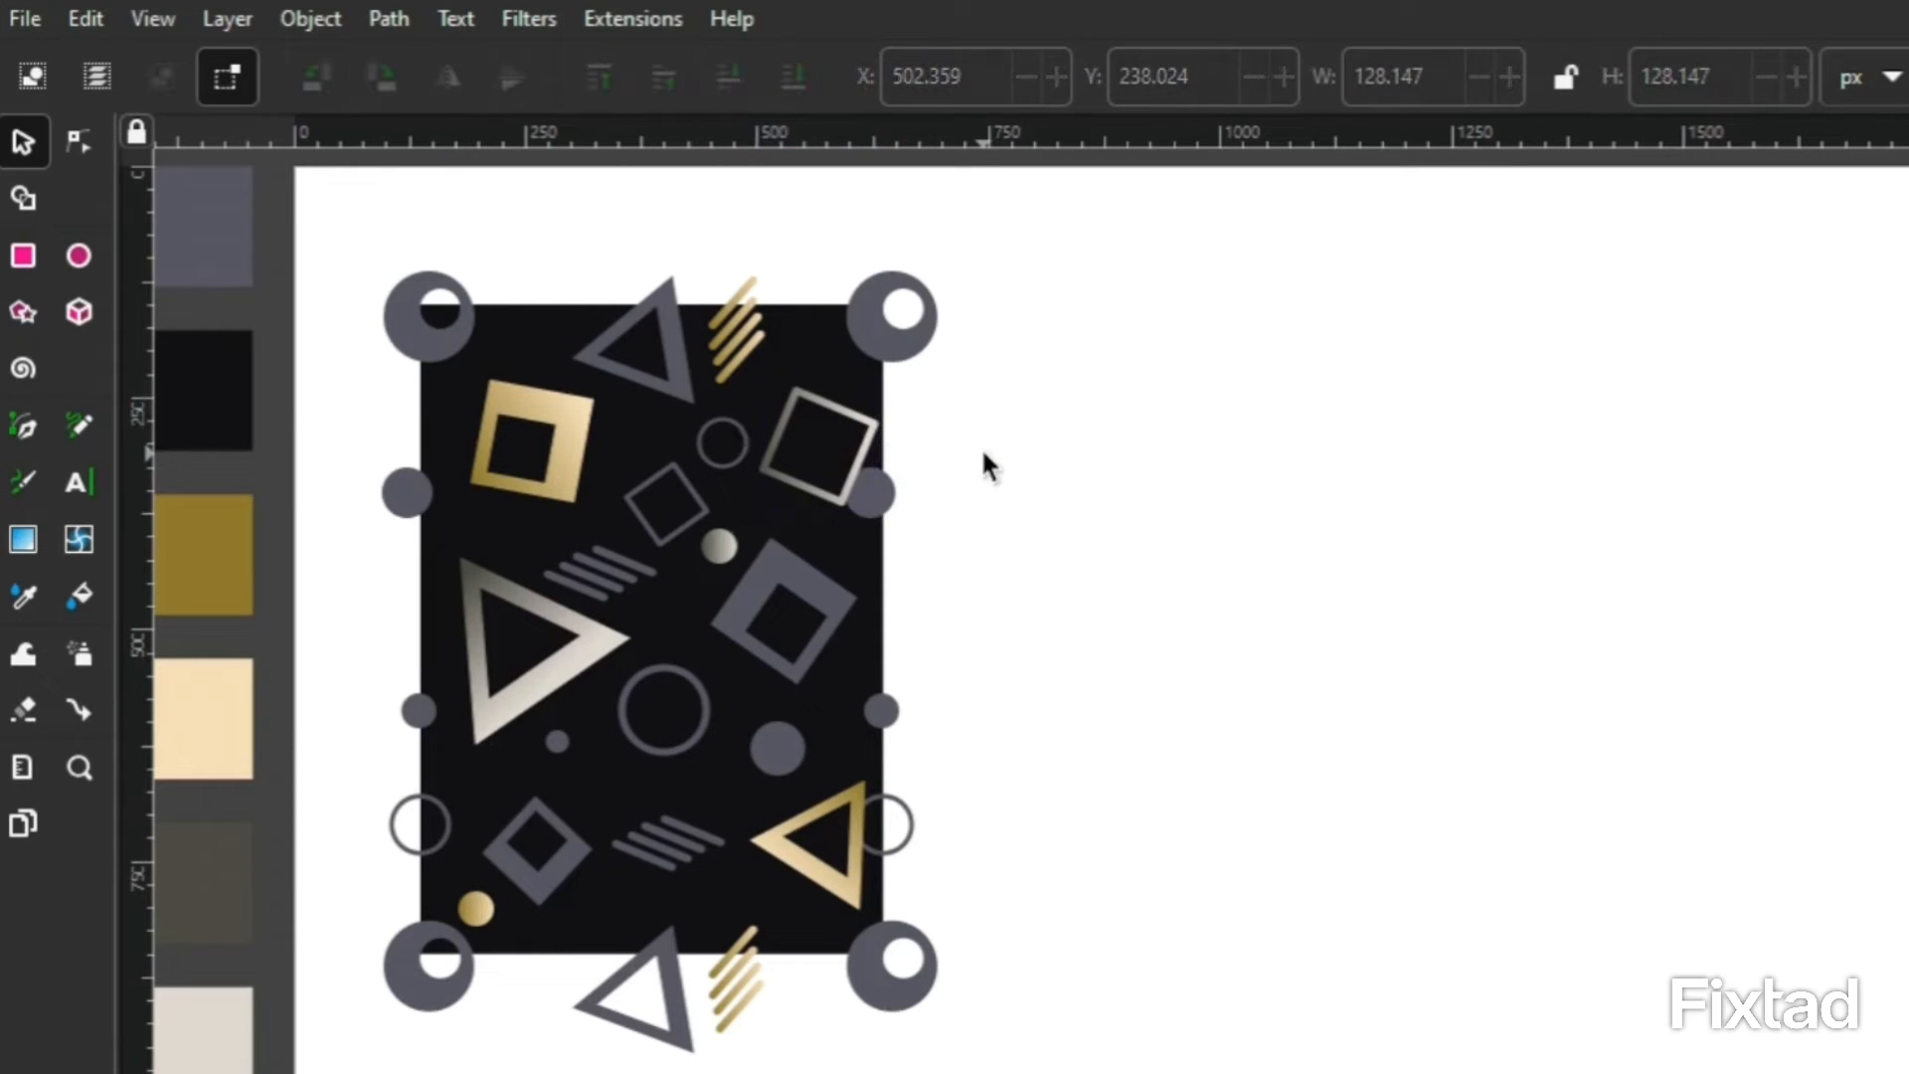
pyautogui.click(853, 425)
pyautogui.moveTo(853, 426); pyautogui.dragTo(850, 397)
pyautogui.click(1038, 428)
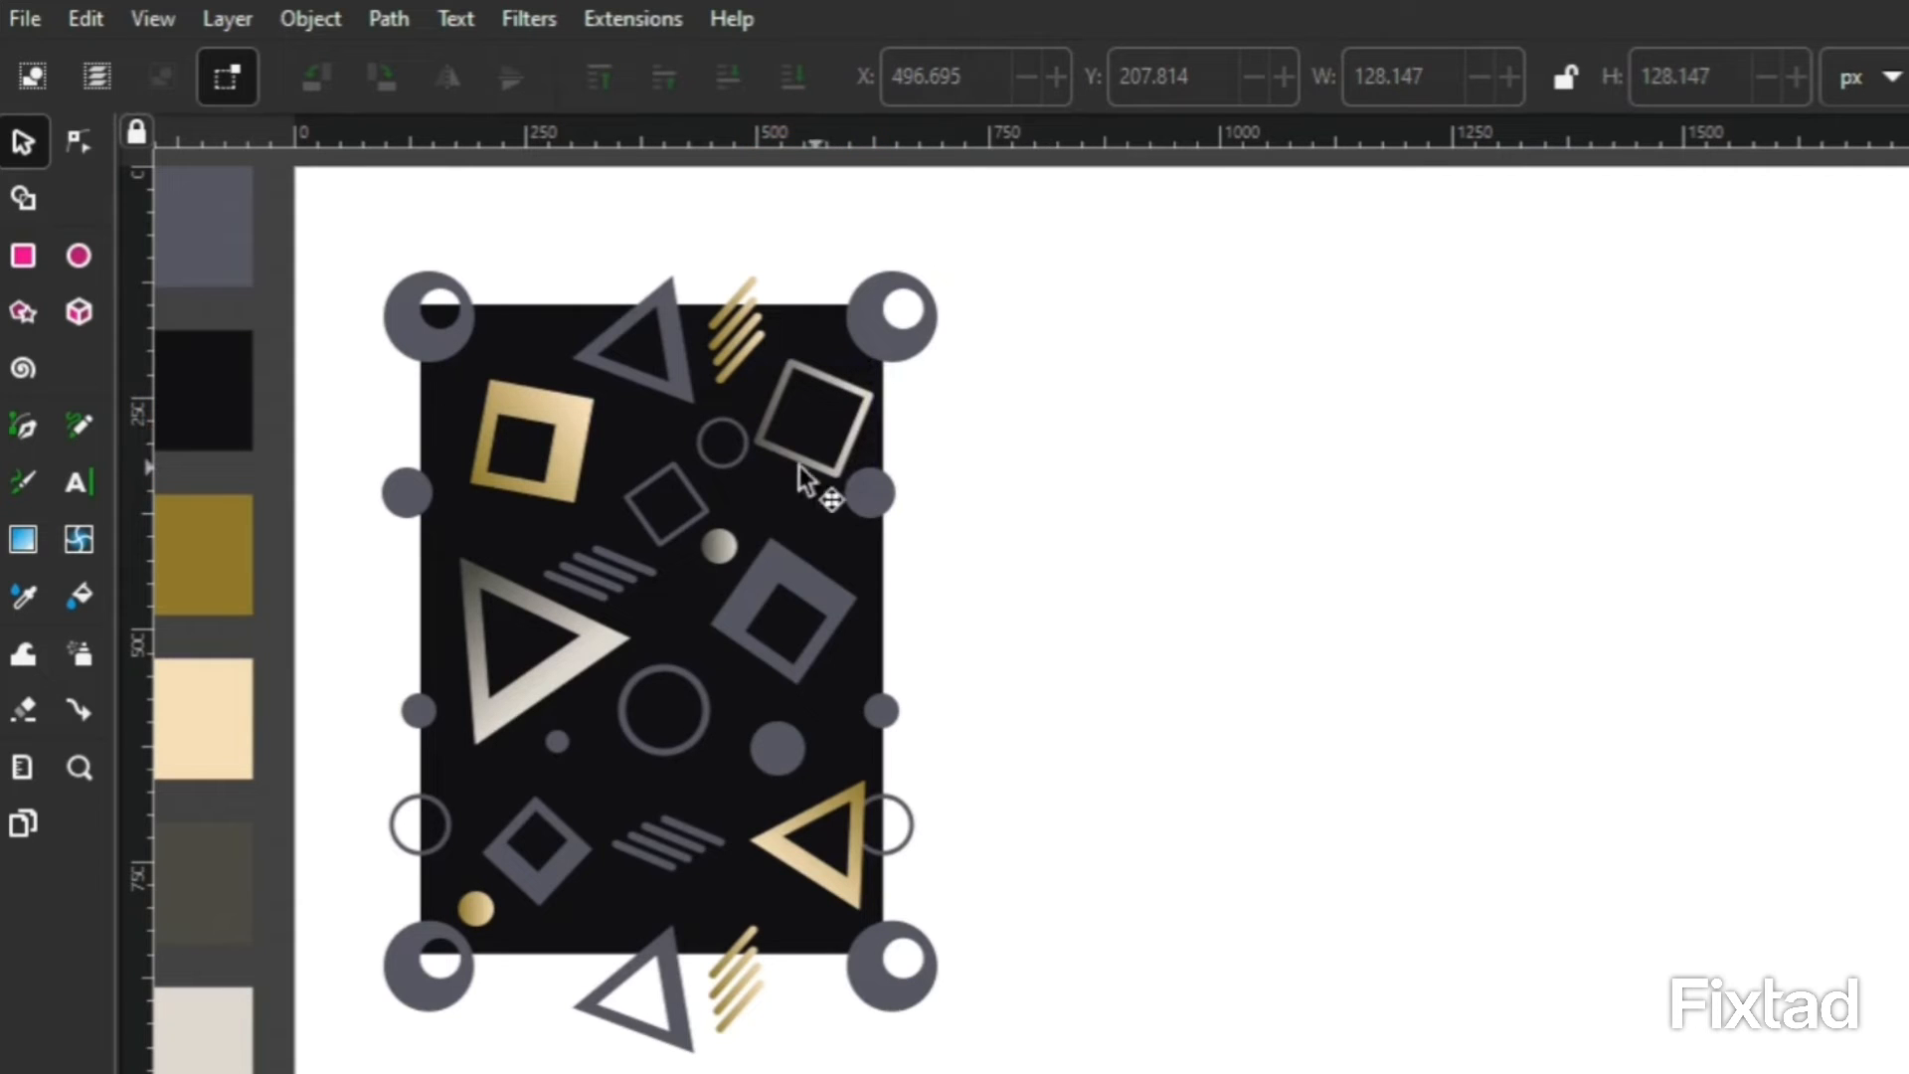
# Move the small upper grey ring to about X 427, Y 269 px and the lower grey stripes to about X 343, Y 675 px.
pyautogui.click(713, 459)
pyautogui.click(1021, 499)
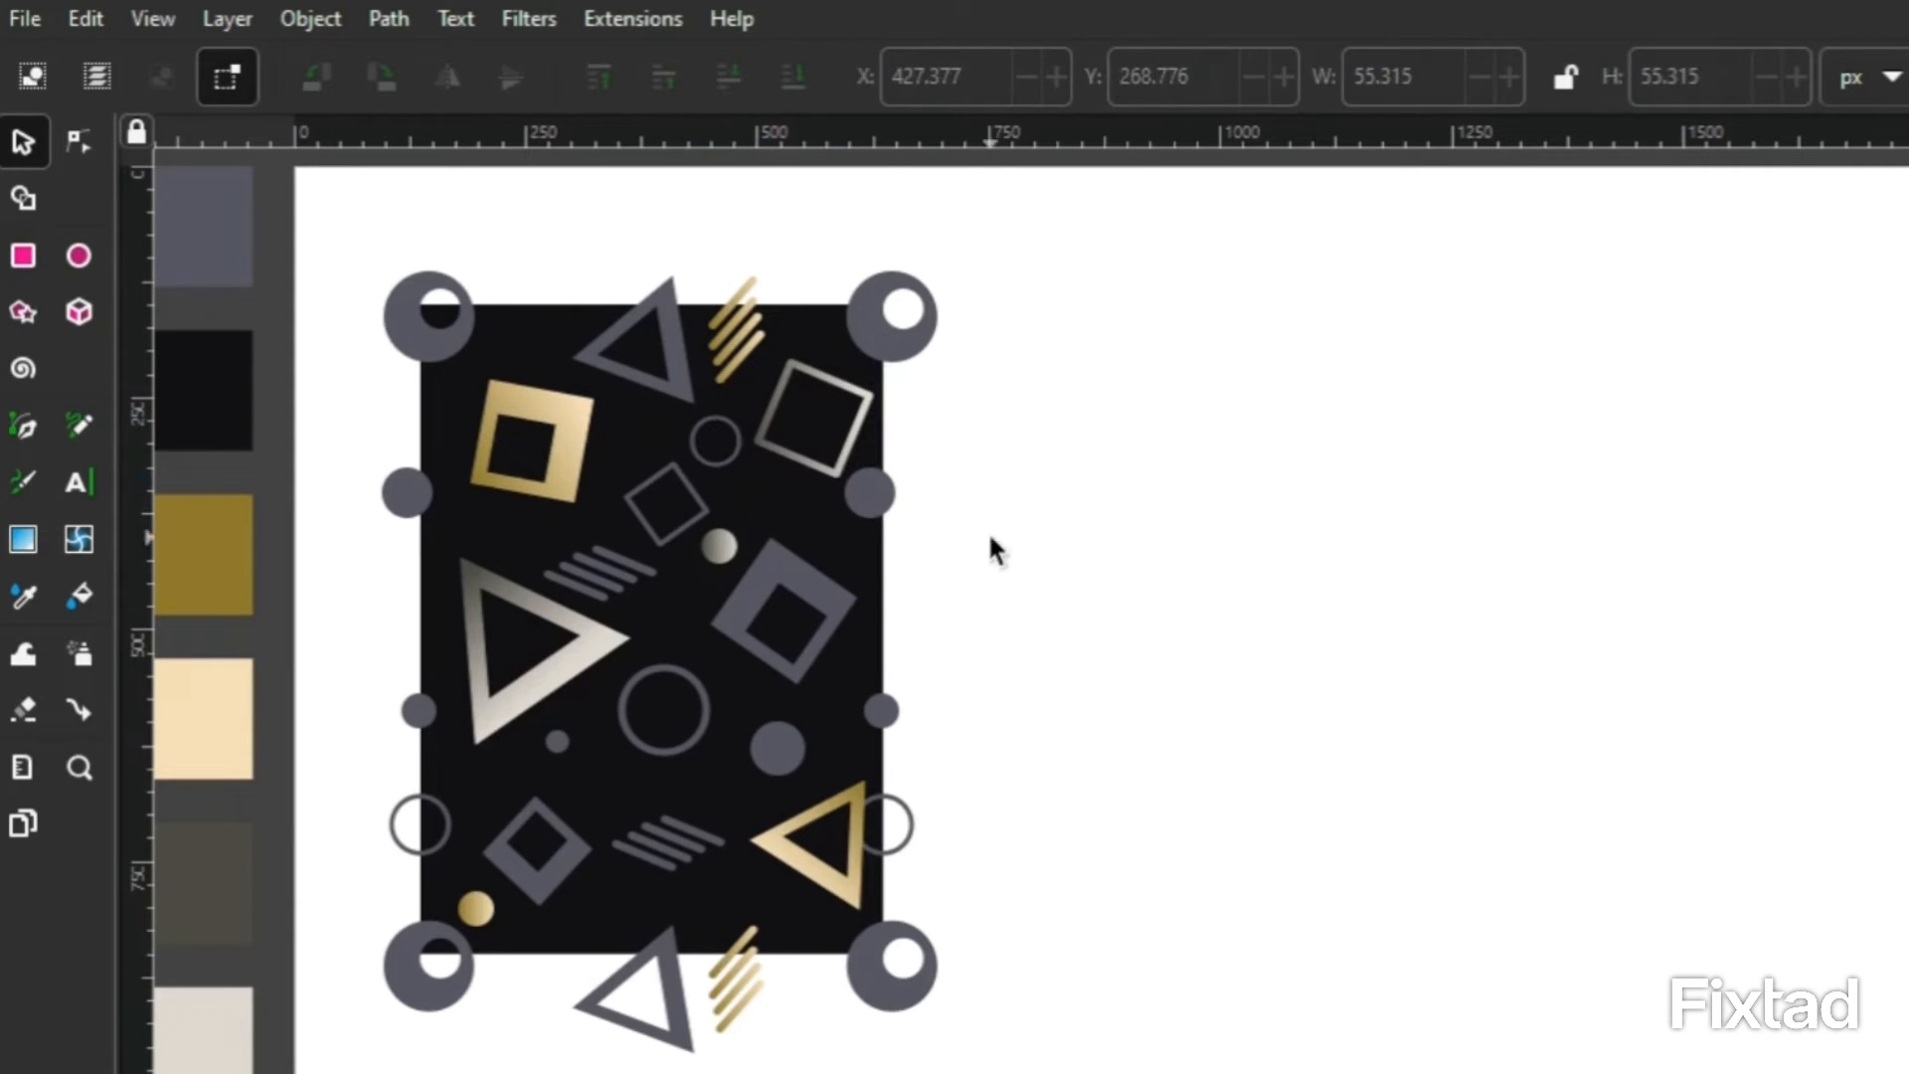
pyautogui.click(676, 811)
pyautogui.moveTo(676, 809); pyautogui.dragTo(678, 789)
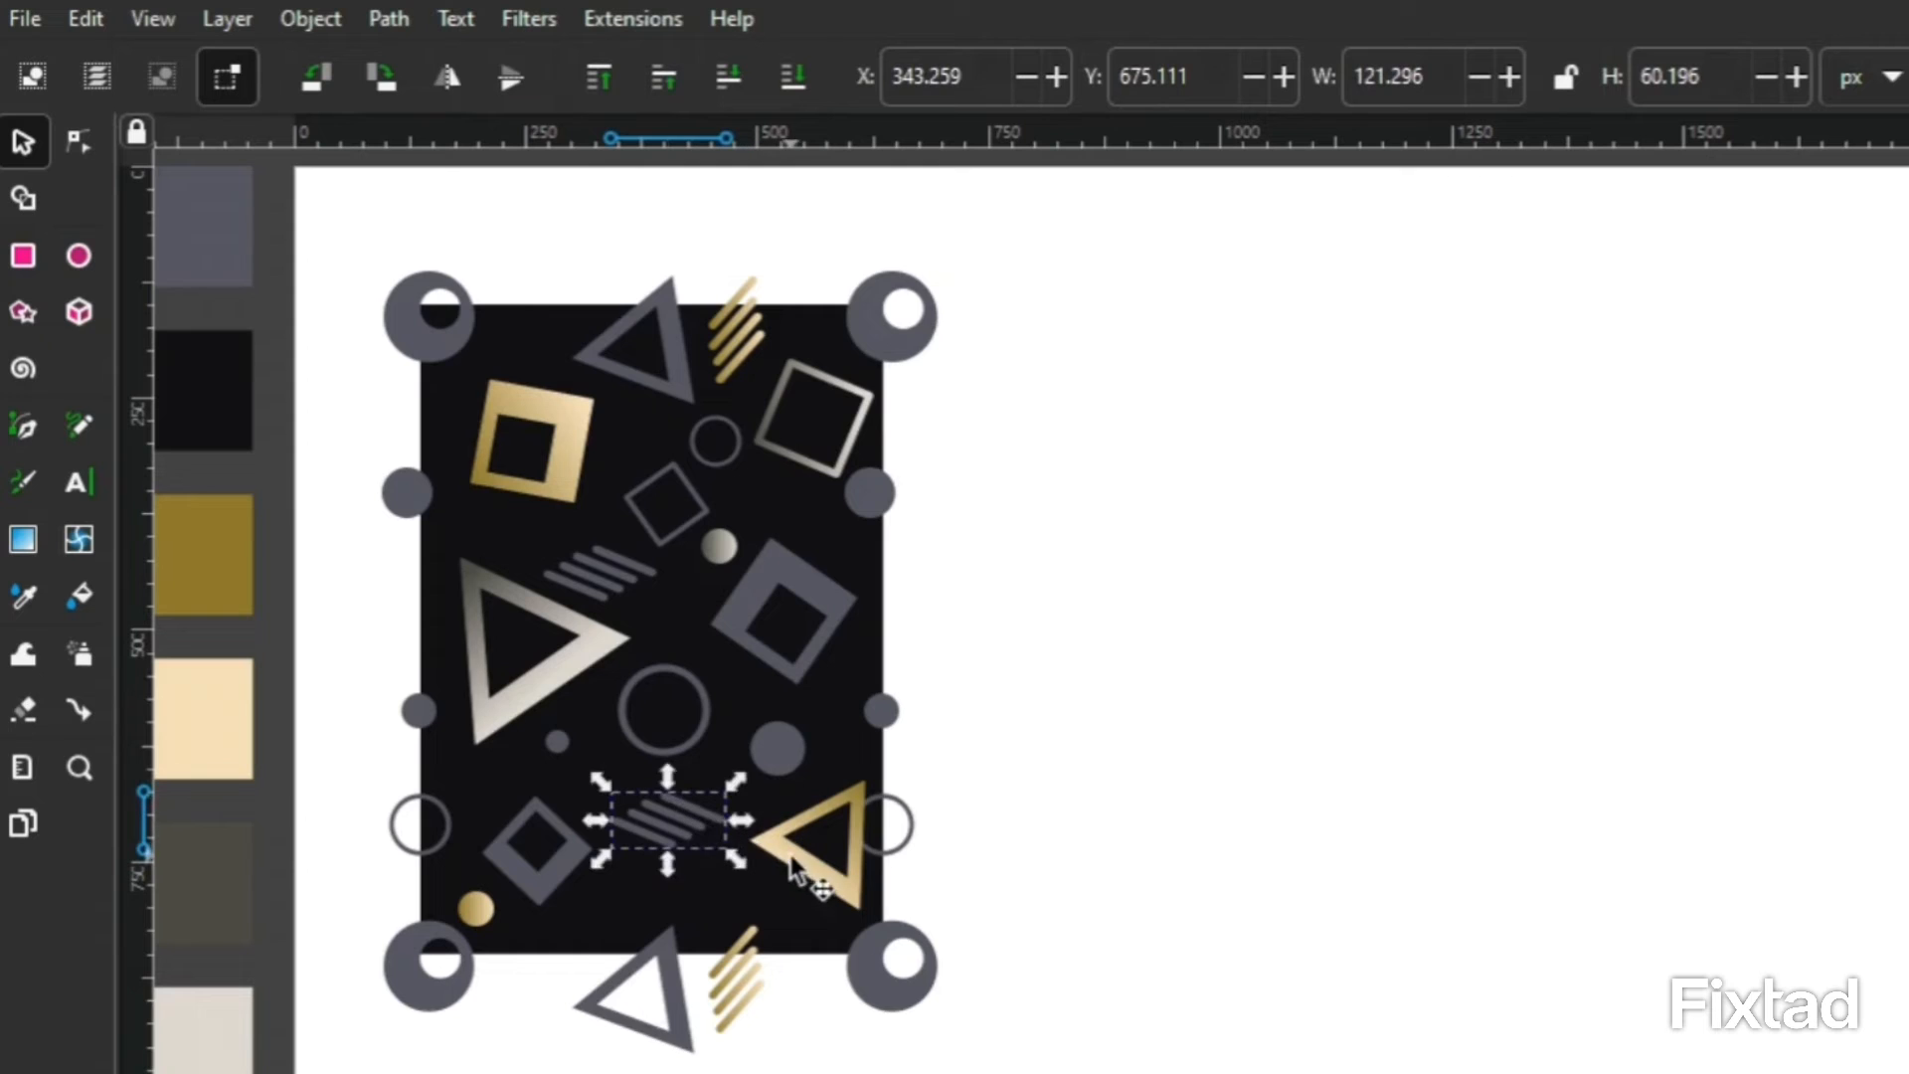
# Move the gold triangle clear of the ring on the rectangle's right edge, and slightly rotate the lower grey stripes.
pyautogui.moveTo(788, 852); pyautogui.dragTo(676, 826)
pyautogui.click(684, 819)
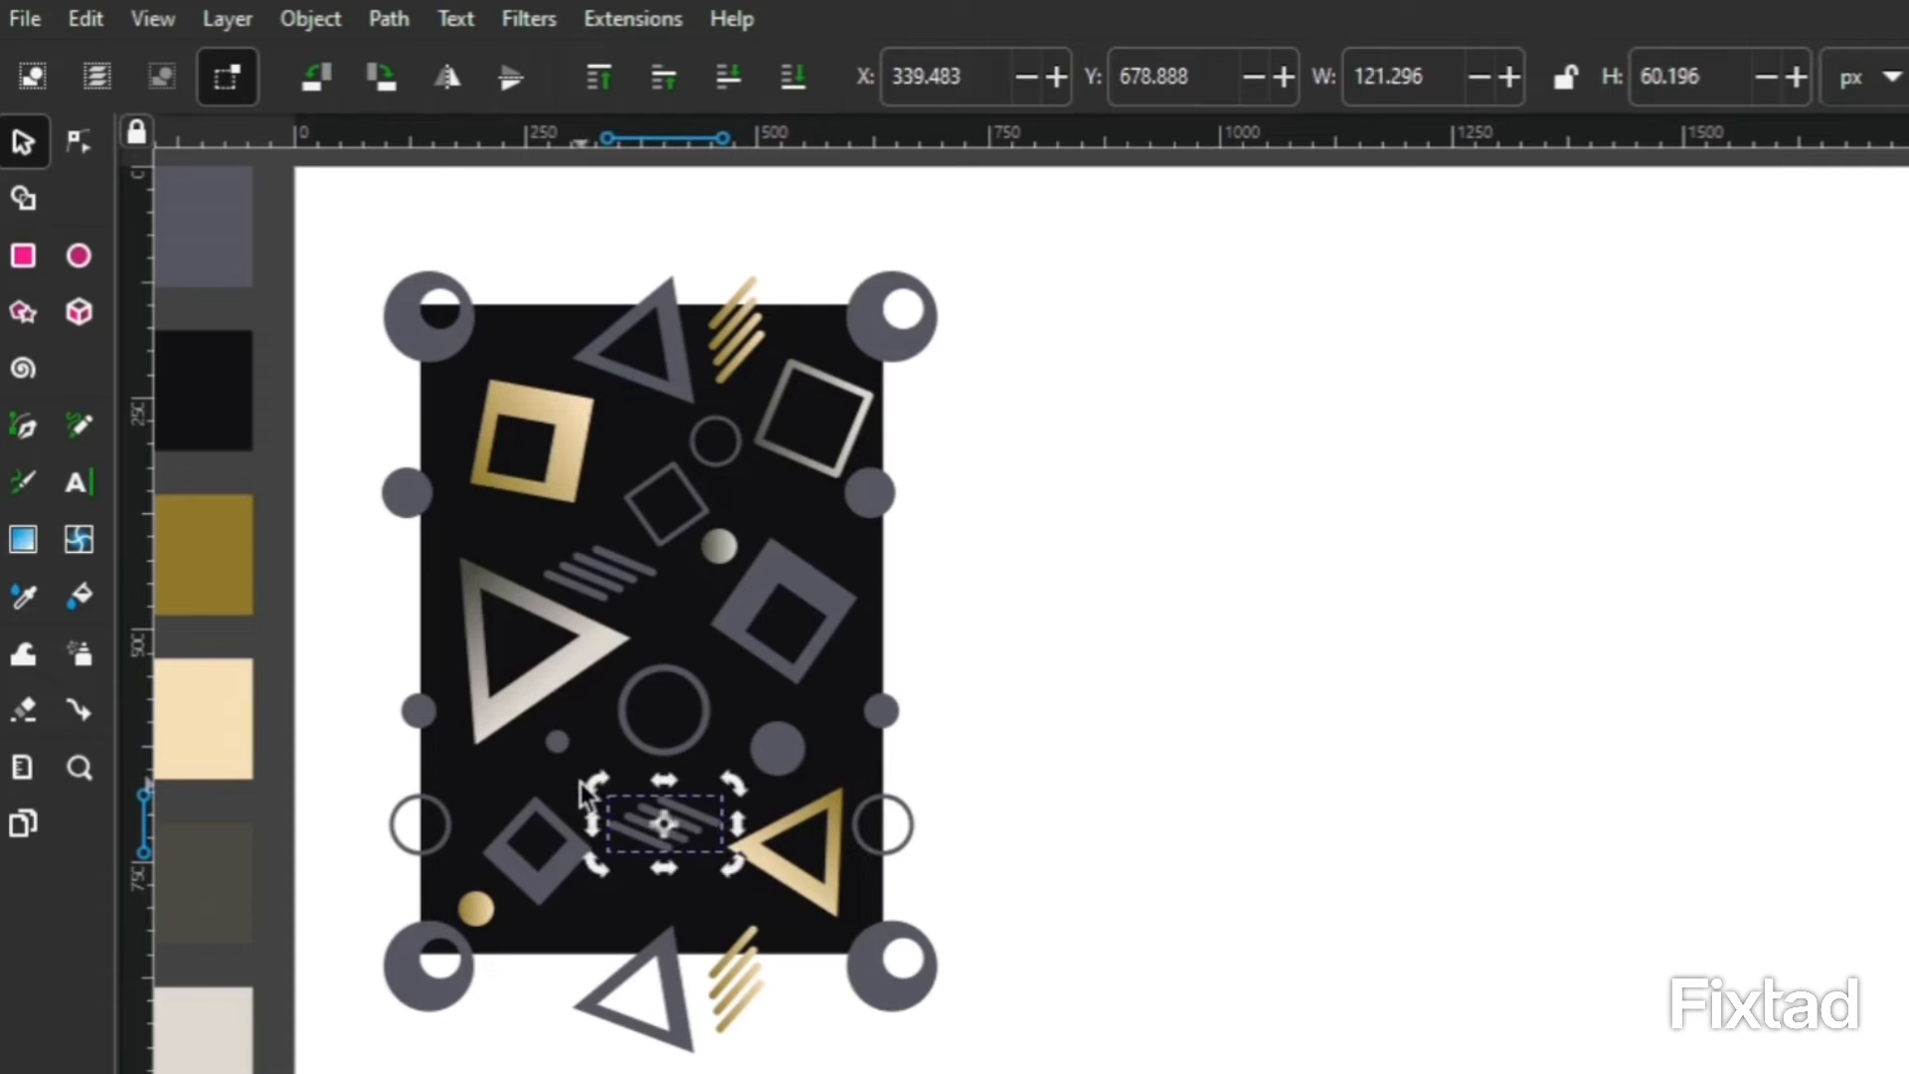
pyautogui.moveTo(580, 784); pyautogui.dragTo(597, 774)
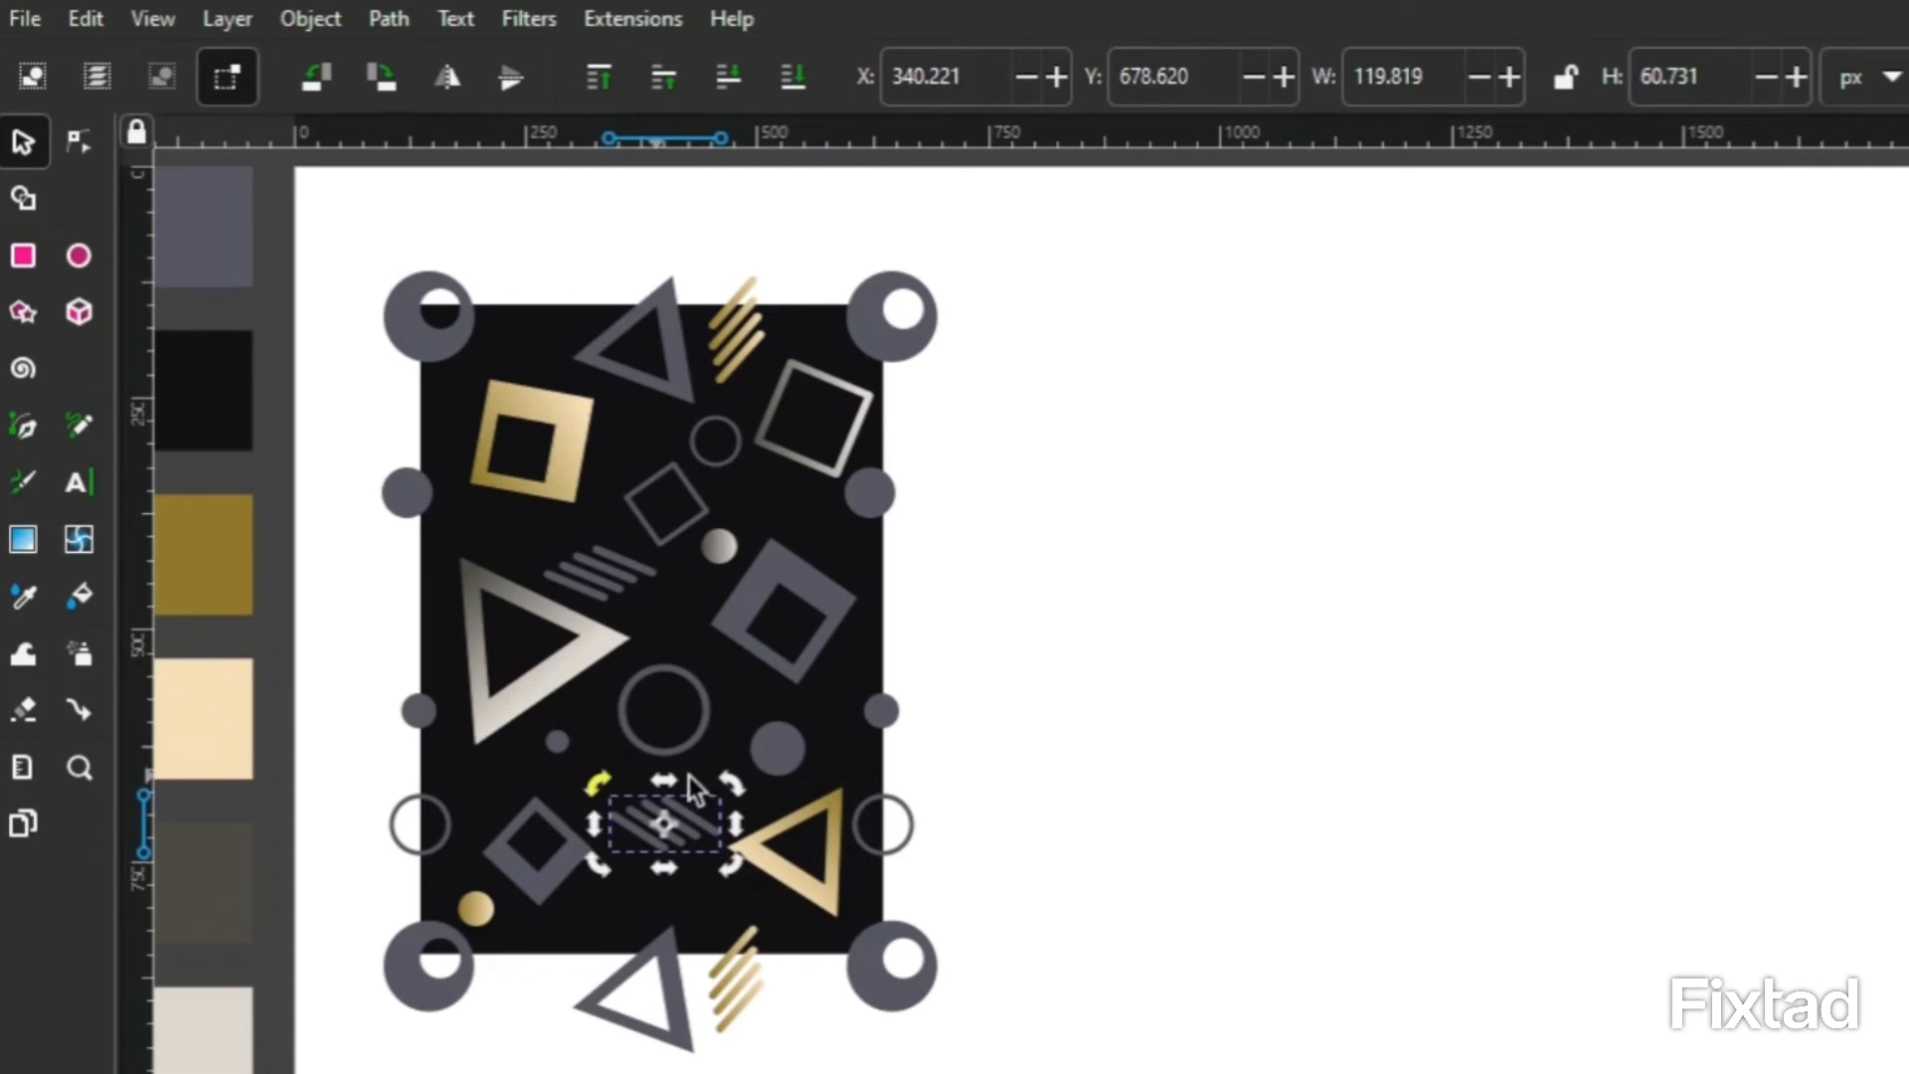
pyautogui.click(1071, 543)
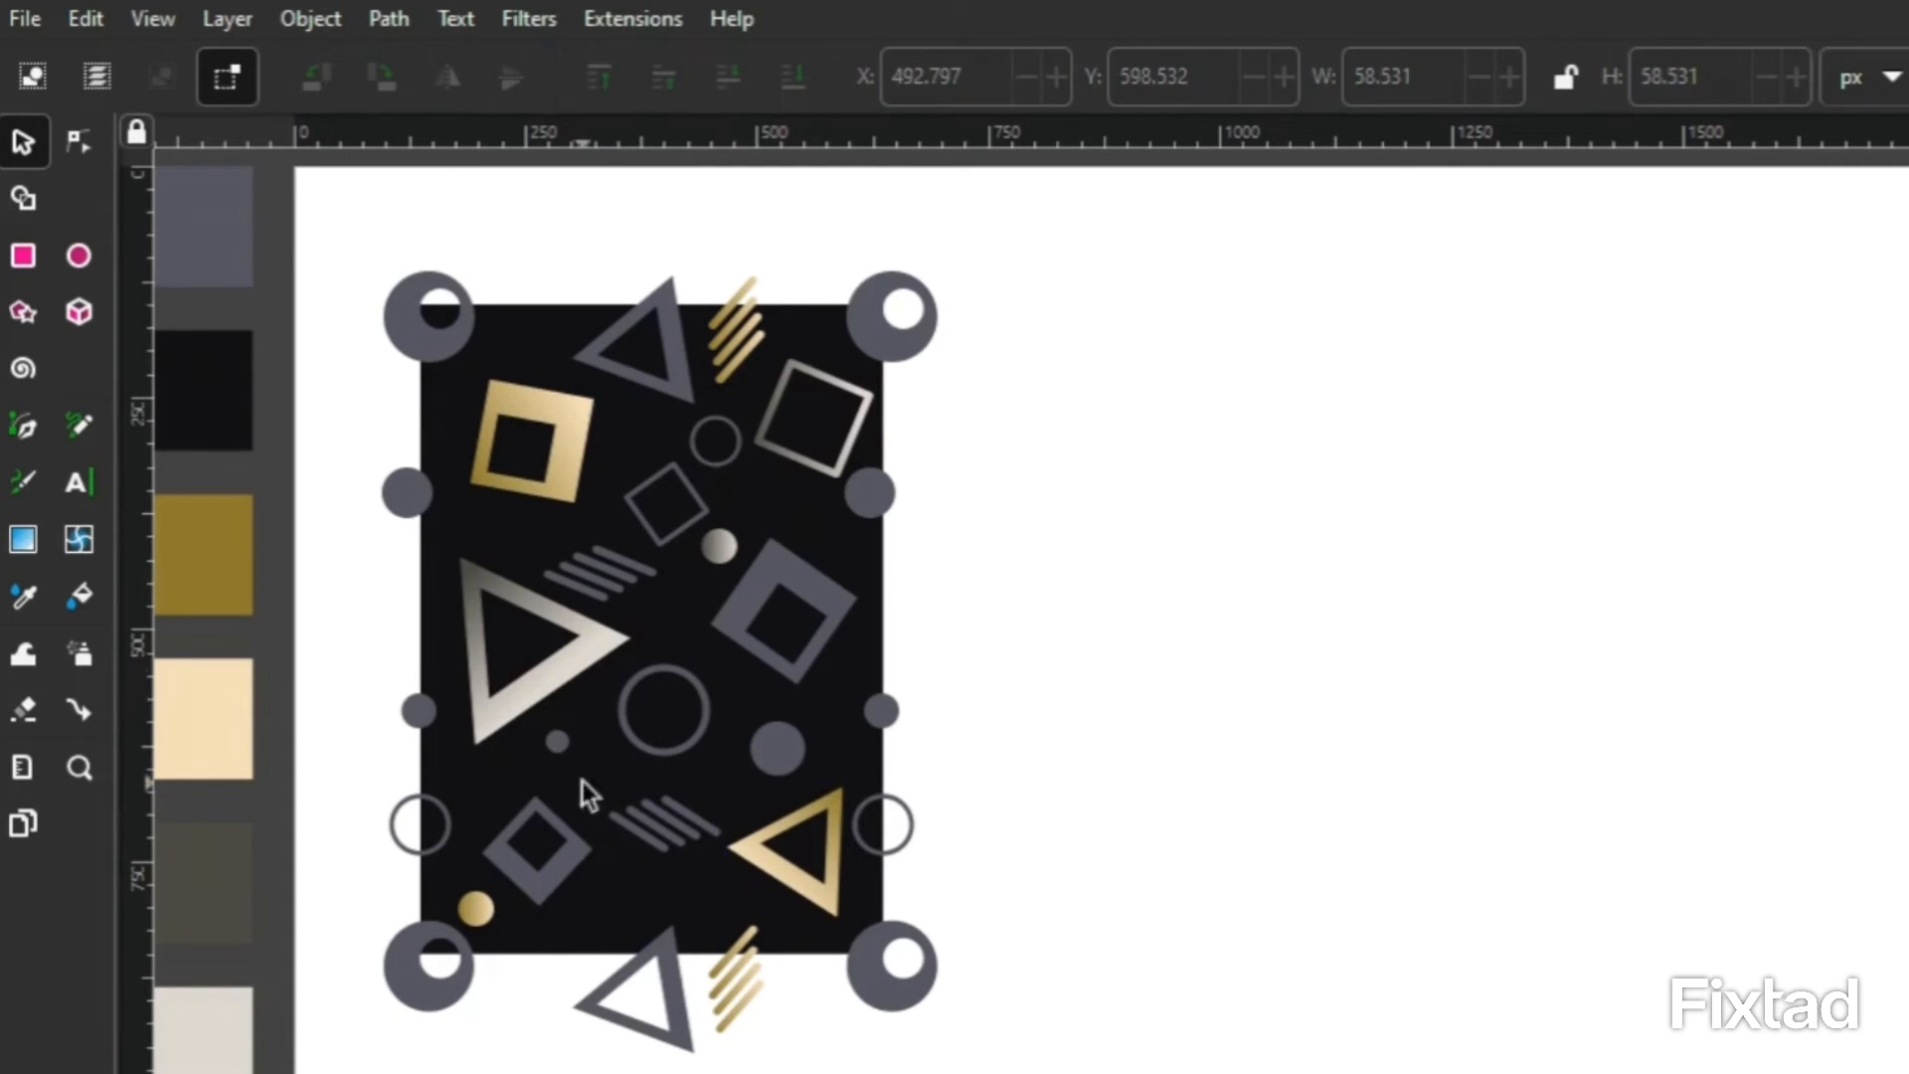
# Unlock the near-black background rectangle rect7, duplicate it and raise the copy above all shapes.
pyautogui.hotkey('ctrl', 'shift', 'l')
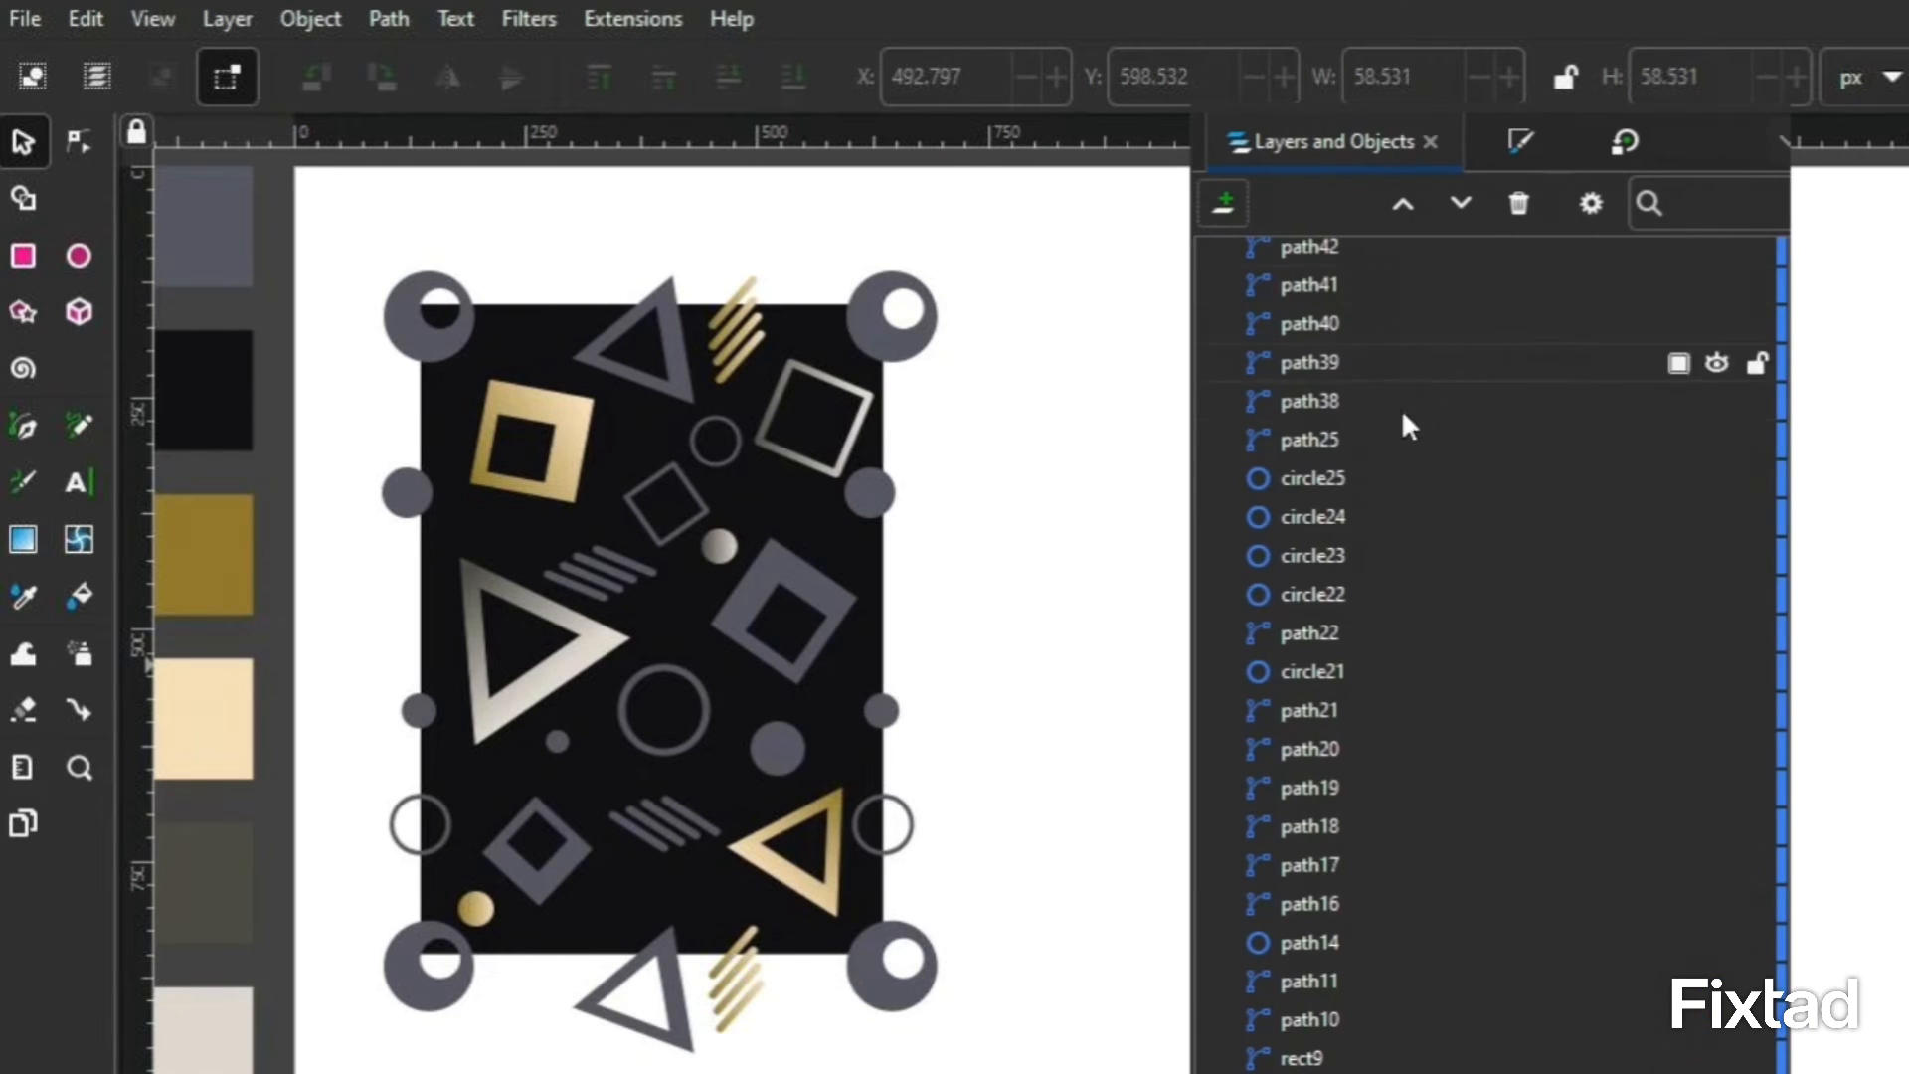
pyautogui.scroll(-5, 1461, 596)
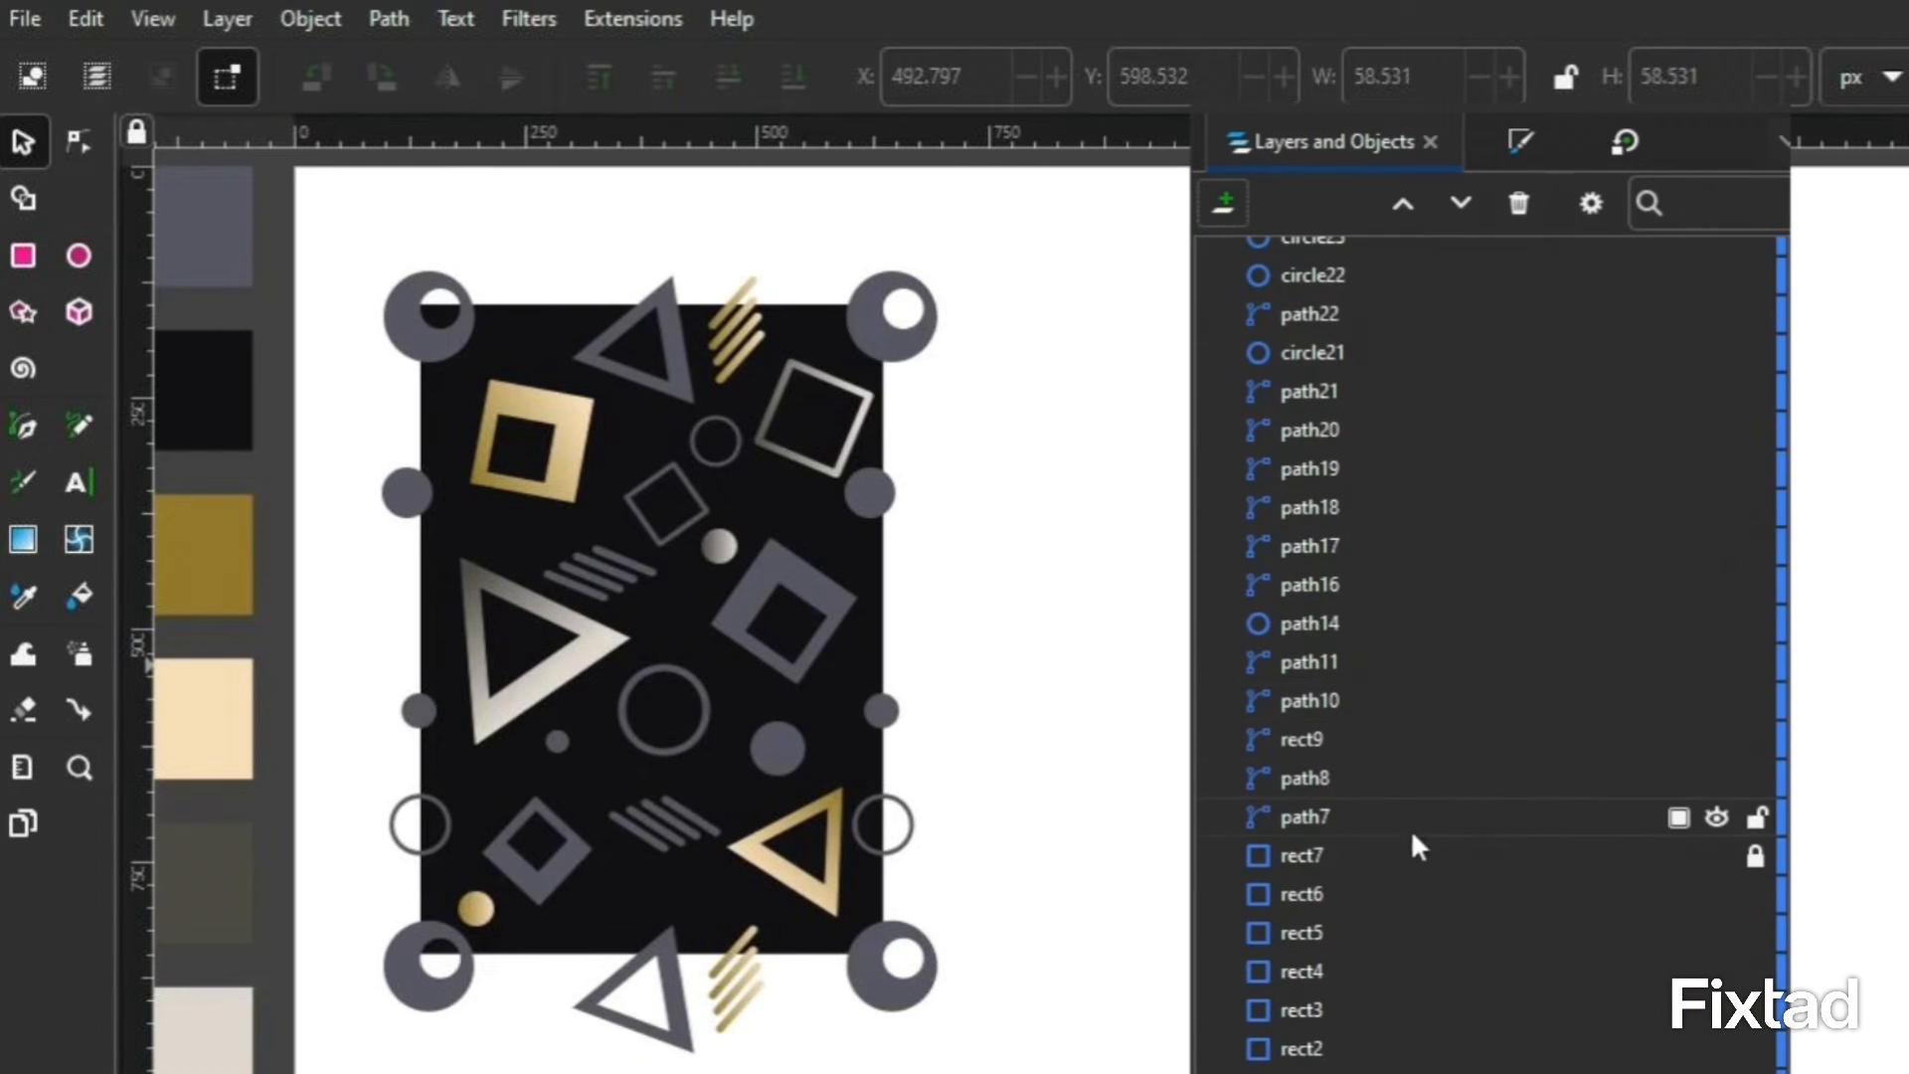
pyautogui.hotkey('ctrl', 'shift', 'l')
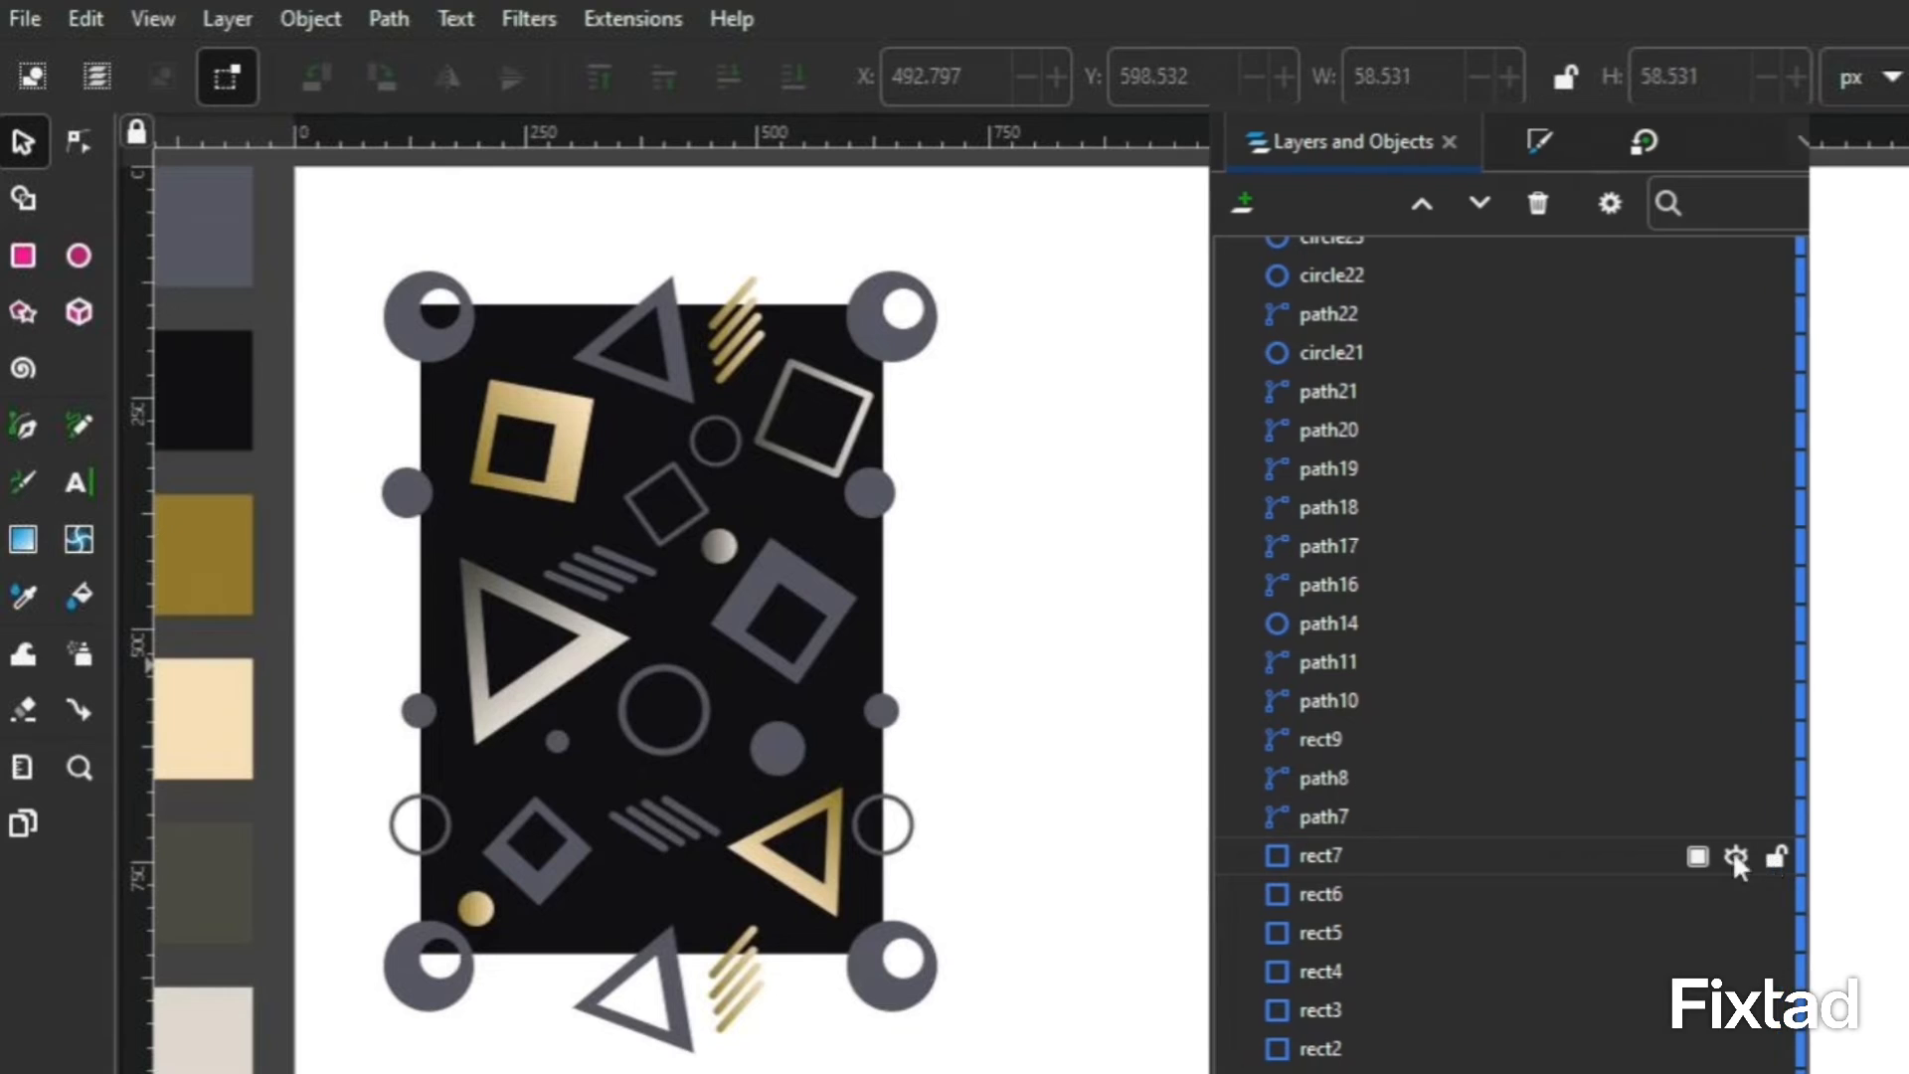
pyautogui.click(856, 659)
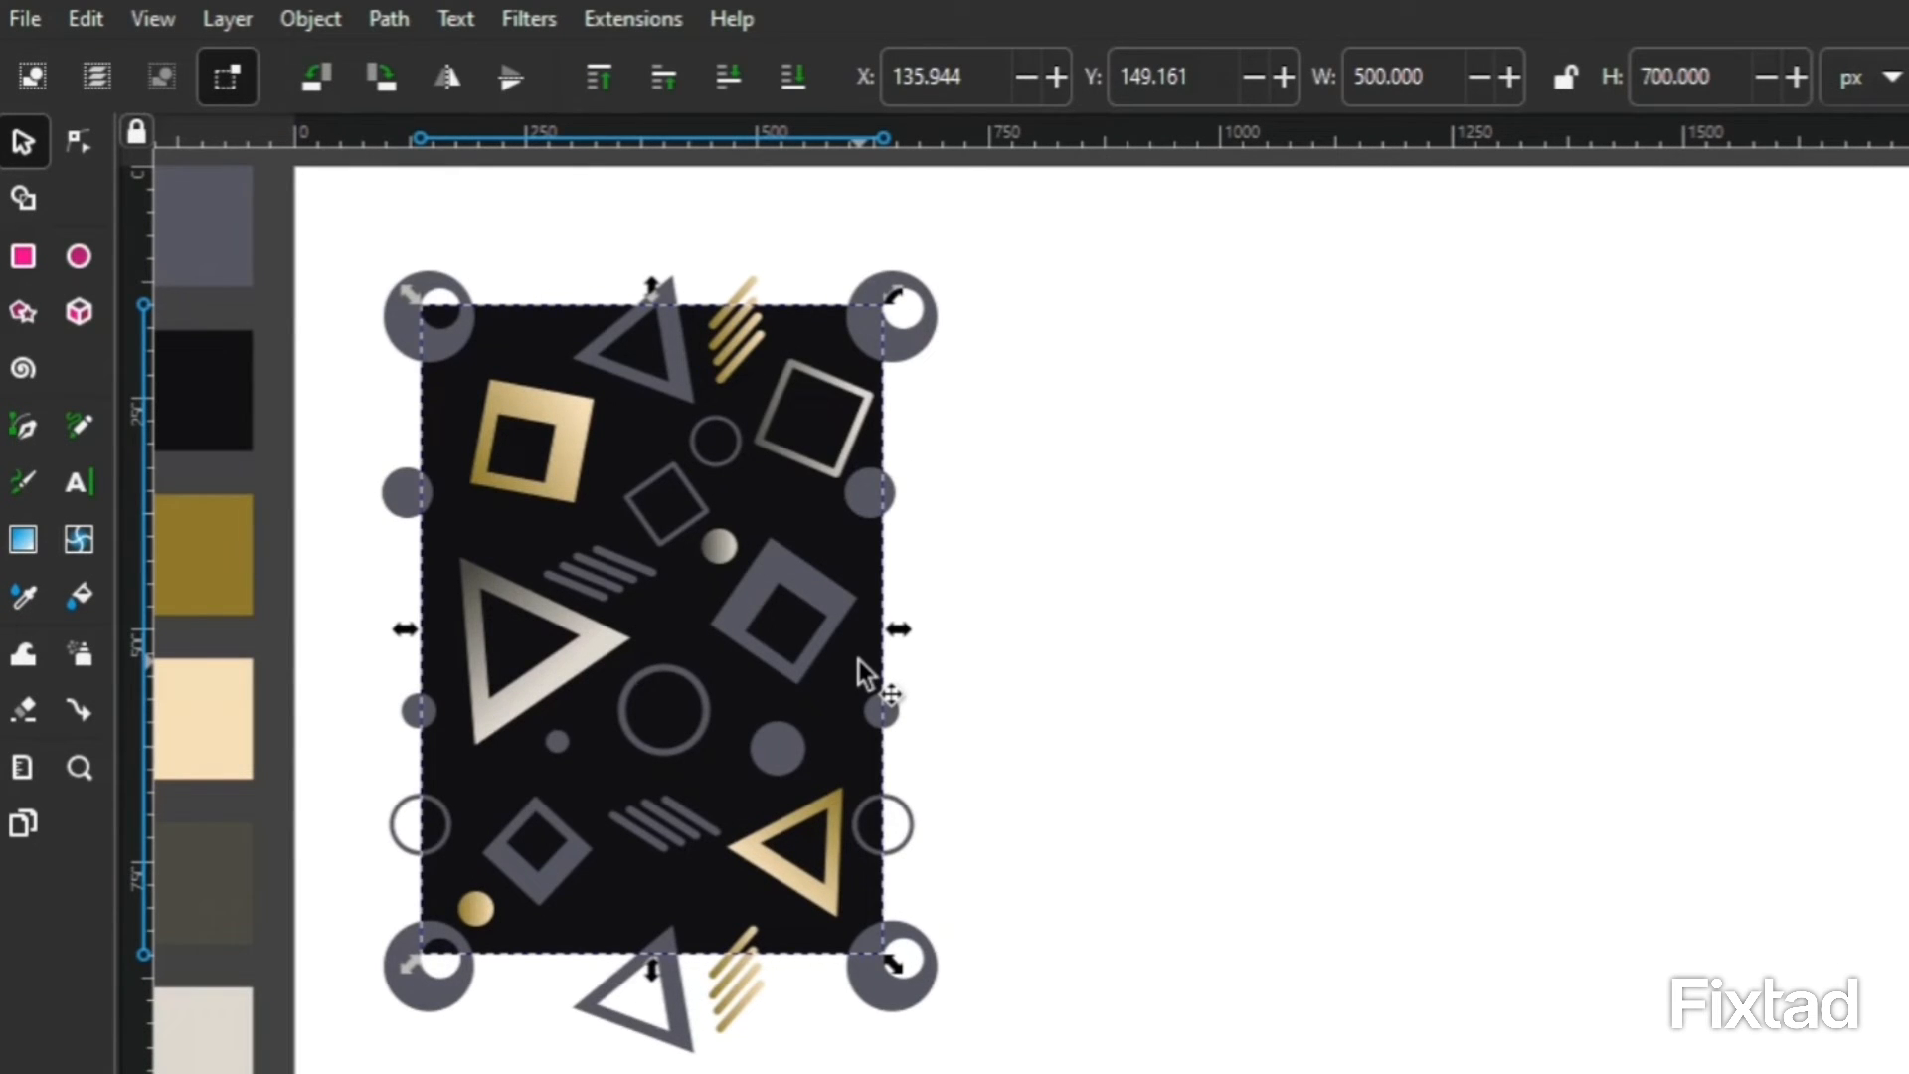
pyautogui.press('Home')
# Hide the topmost rectangle copy, rect44, so the pattern shapes beneath it can be edited.
pyautogui.hotkey('ctrl', 'shift', 'l')
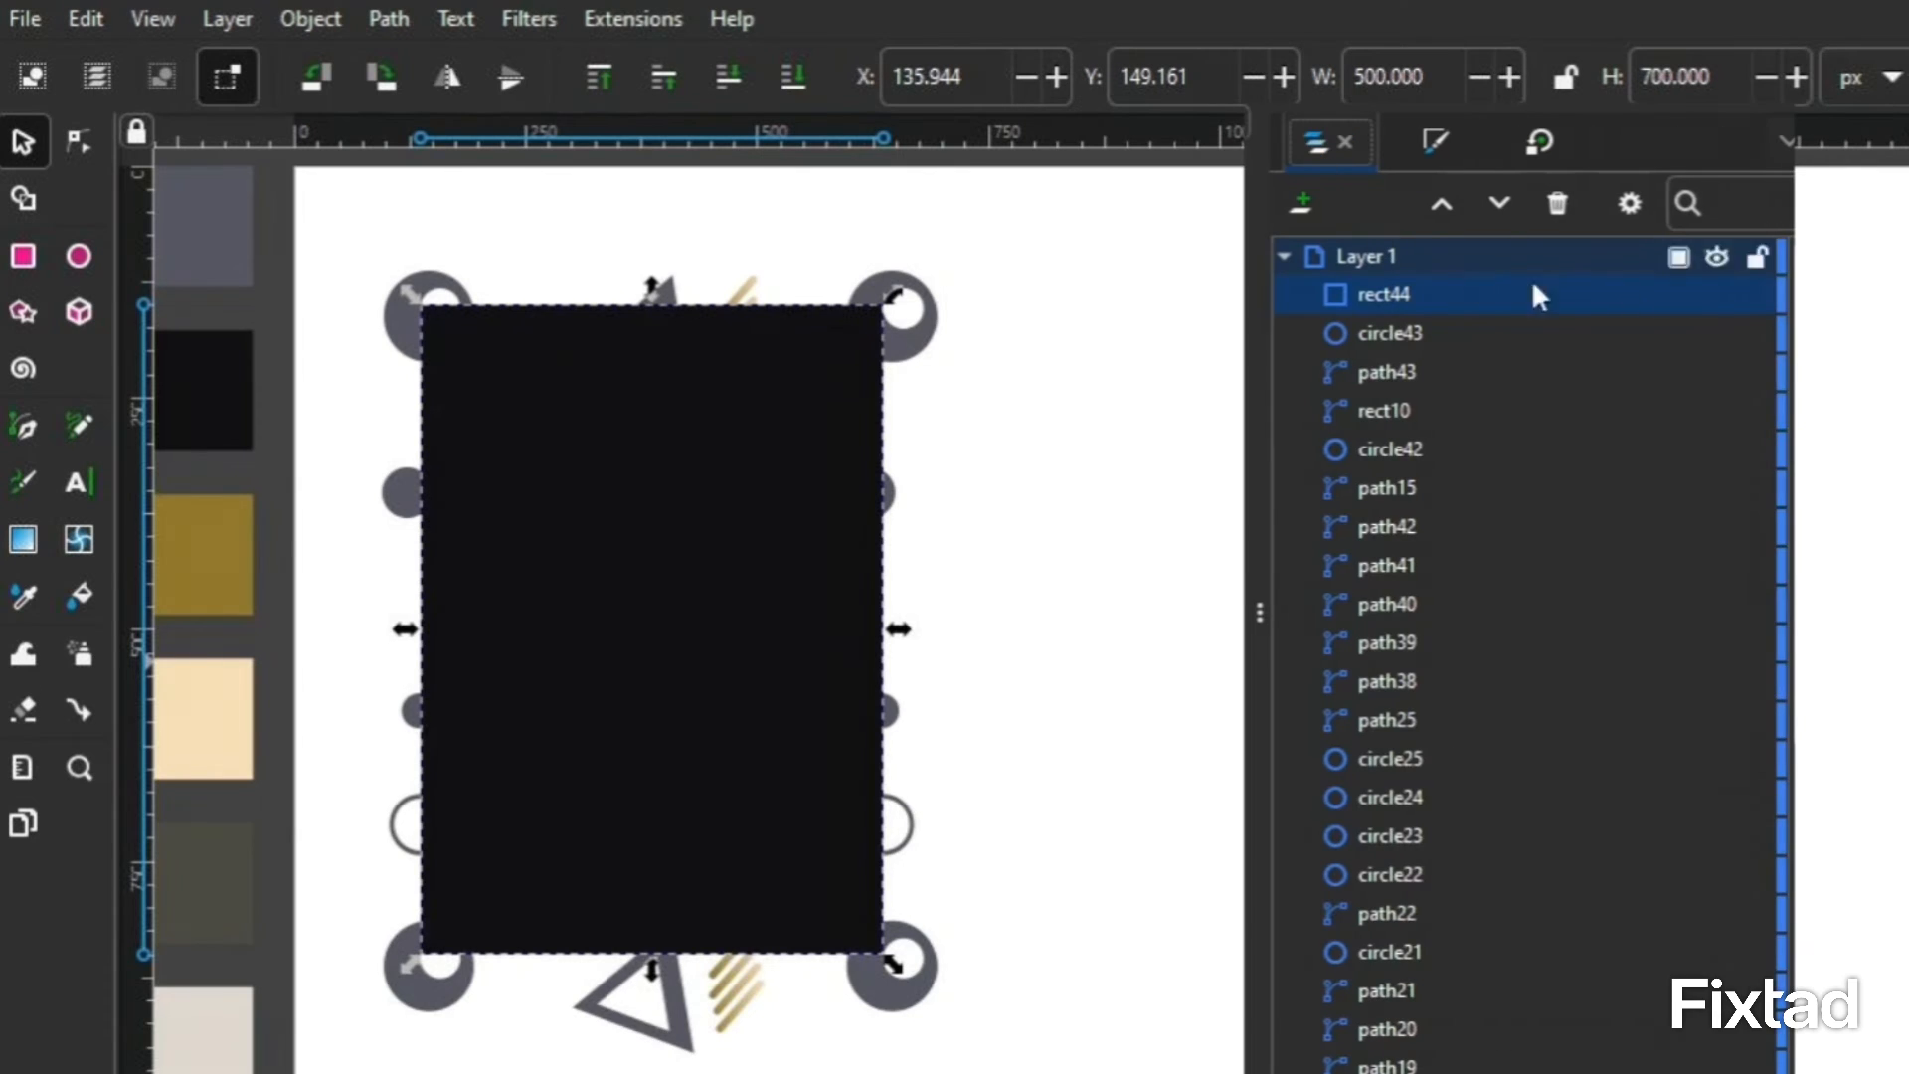
pyautogui.click(1758, 295)
pyautogui.hotkey('ctrl', 'shift', 'l')
pyautogui.hotkey('ctrl', 'shift', 'l')
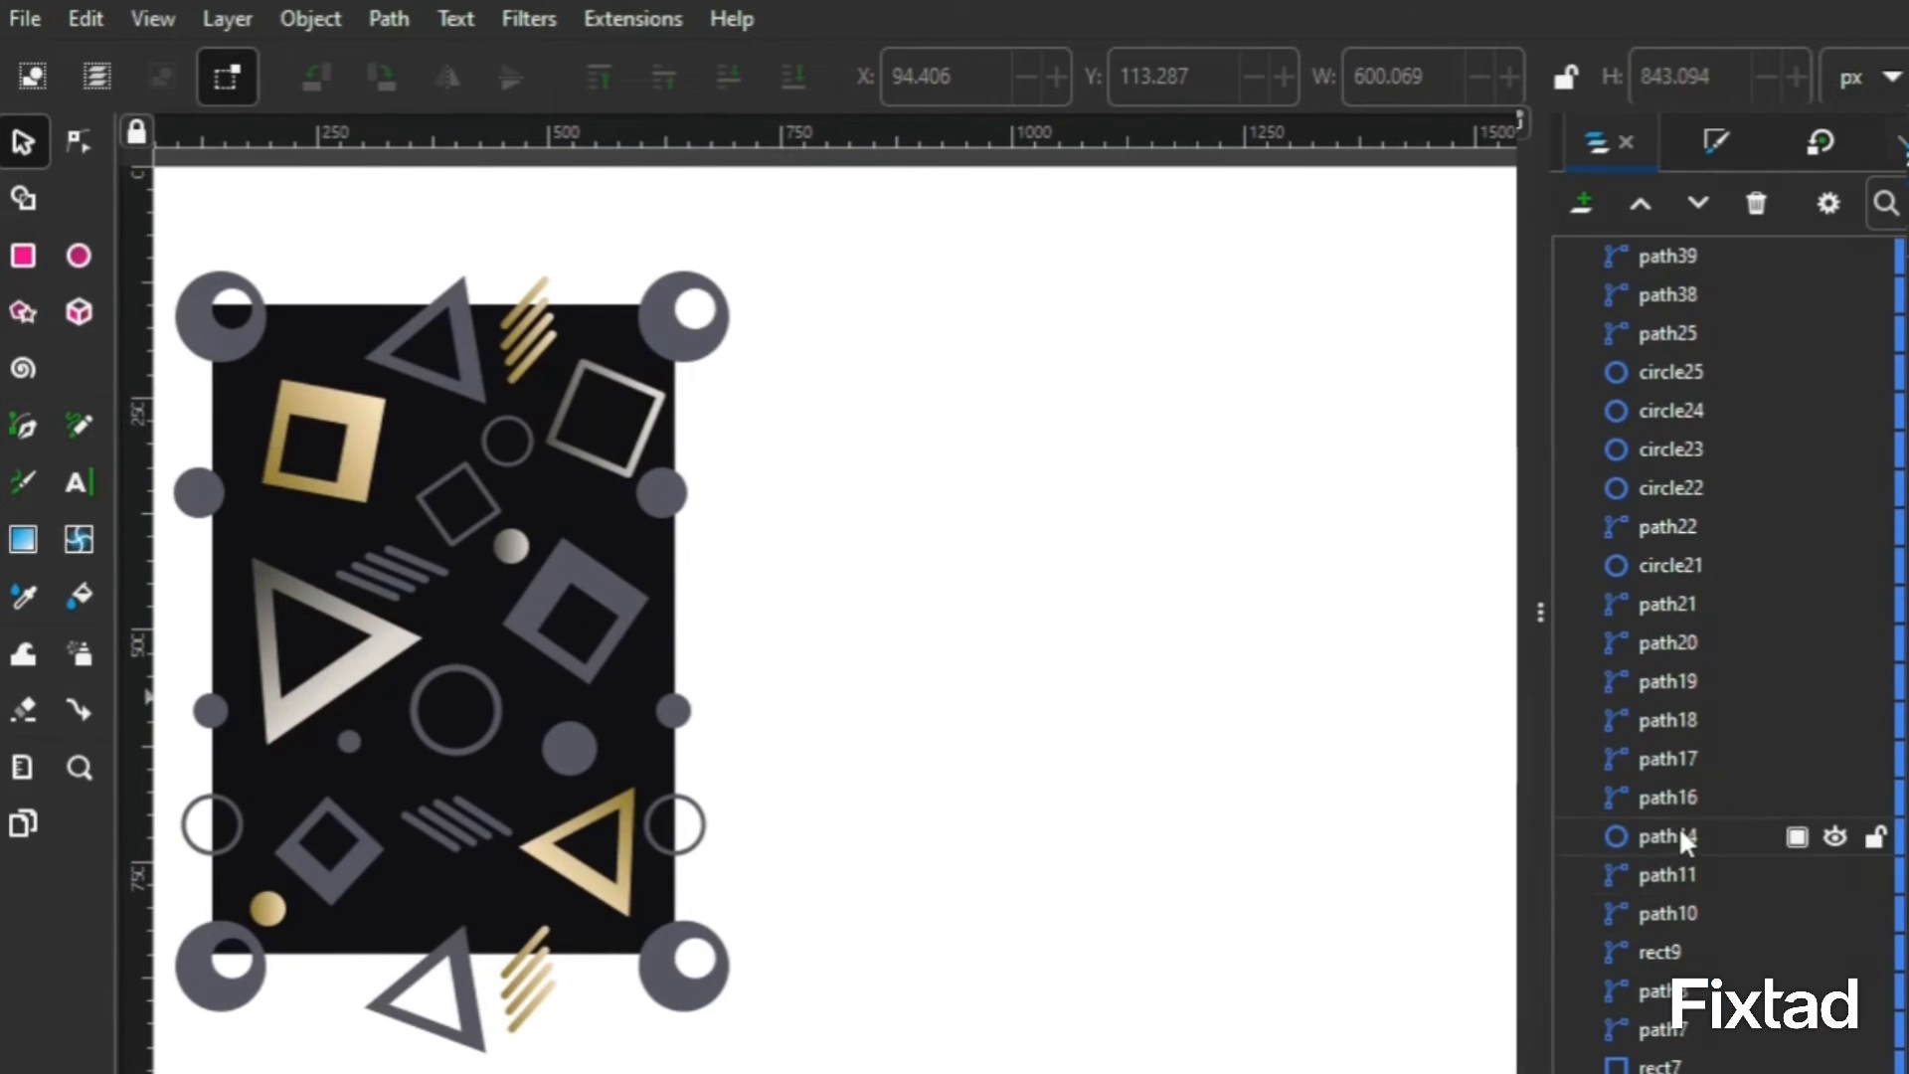
# Convert circle21 to circle25, circle42, circle43, path14 and the background rectangle rect7 to paths, leaving out the hidden rectangle.
pyautogui.click(1678, 829)
pyautogui.keyDown('ctrl'); pyautogui.click(1706, 560); pyautogui.keyUp('ctrl')
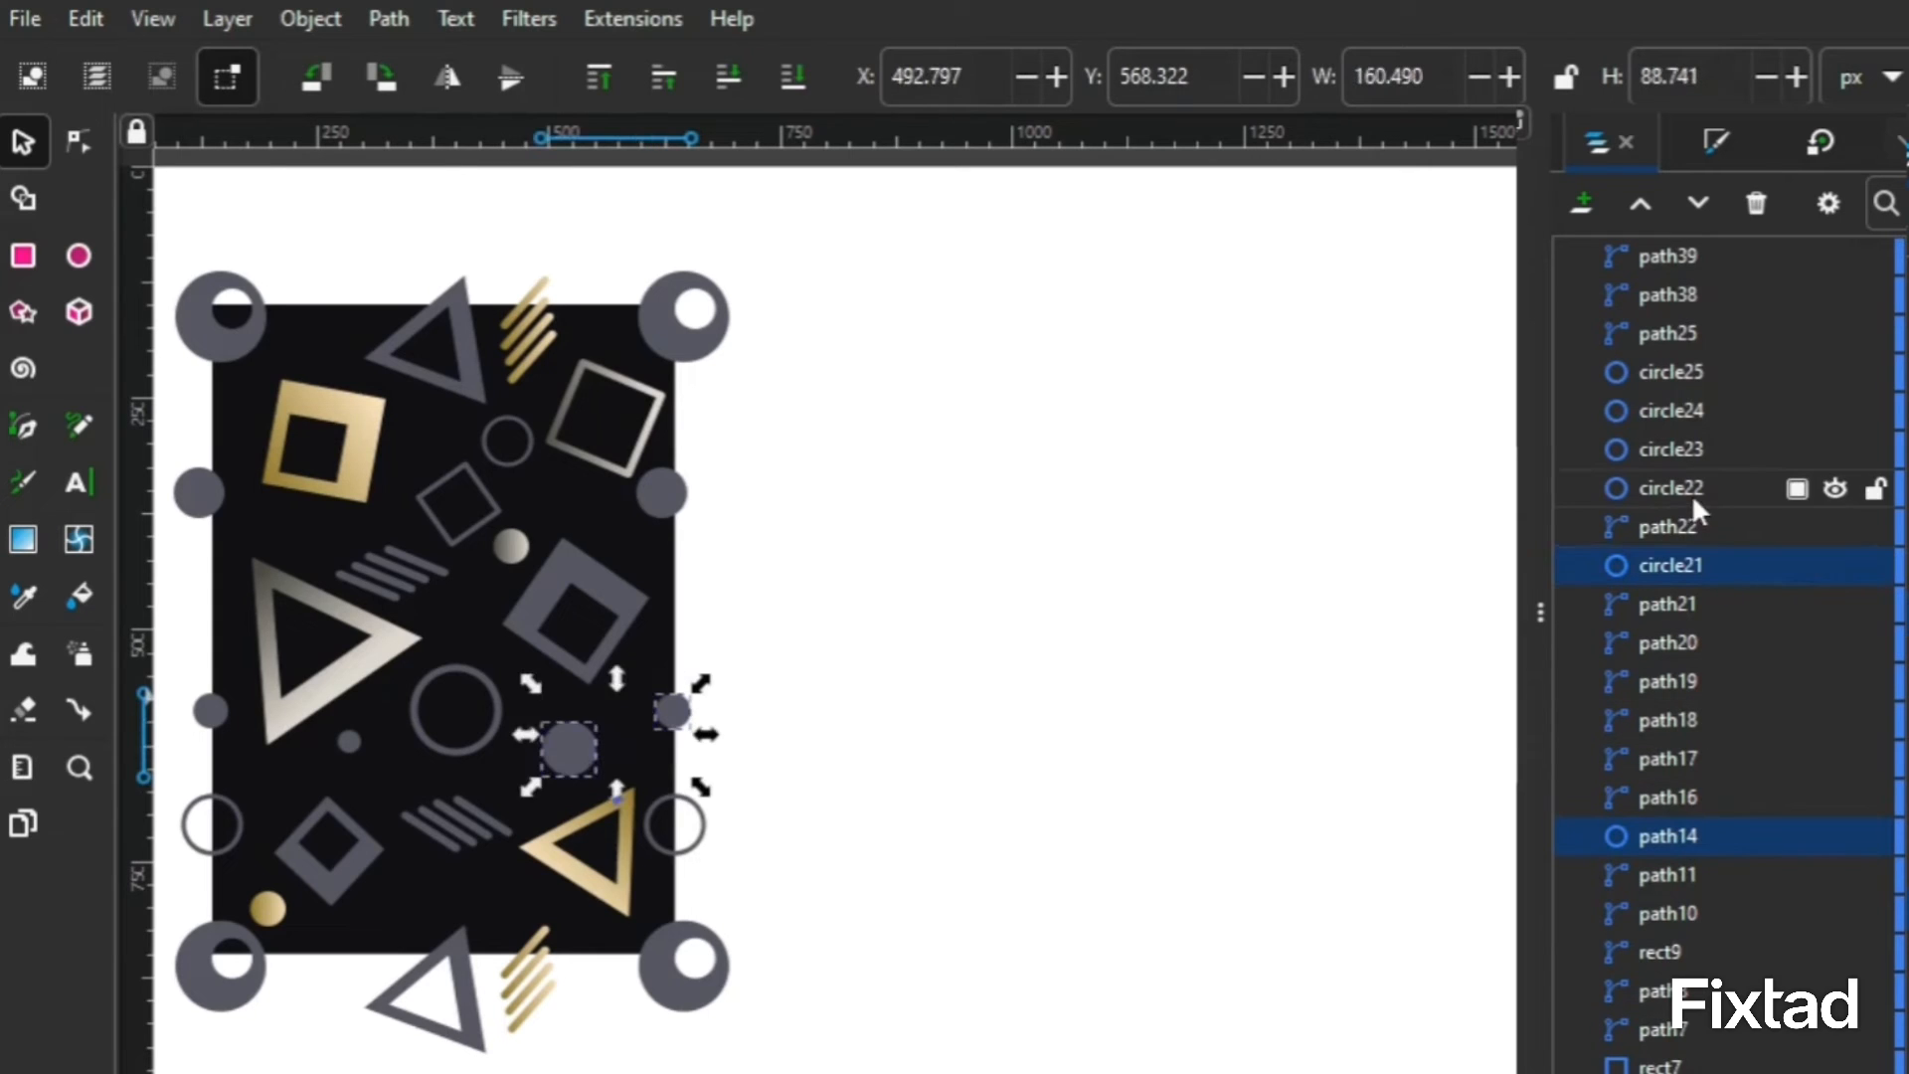
pyautogui.keyDown('ctrl'); pyautogui.click(1691, 489); pyautogui.keyUp('ctrl')
pyautogui.keyDown('ctrl'); pyautogui.click(1690, 449); pyautogui.keyUp('ctrl')
pyautogui.keyDown('ctrl'); pyautogui.click(1688, 411); pyautogui.keyUp('ctrl')
pyautogui.keyDown('ctrl'); pyautogui.click(1688, 373); pyautogui.keyUp('ctrl')
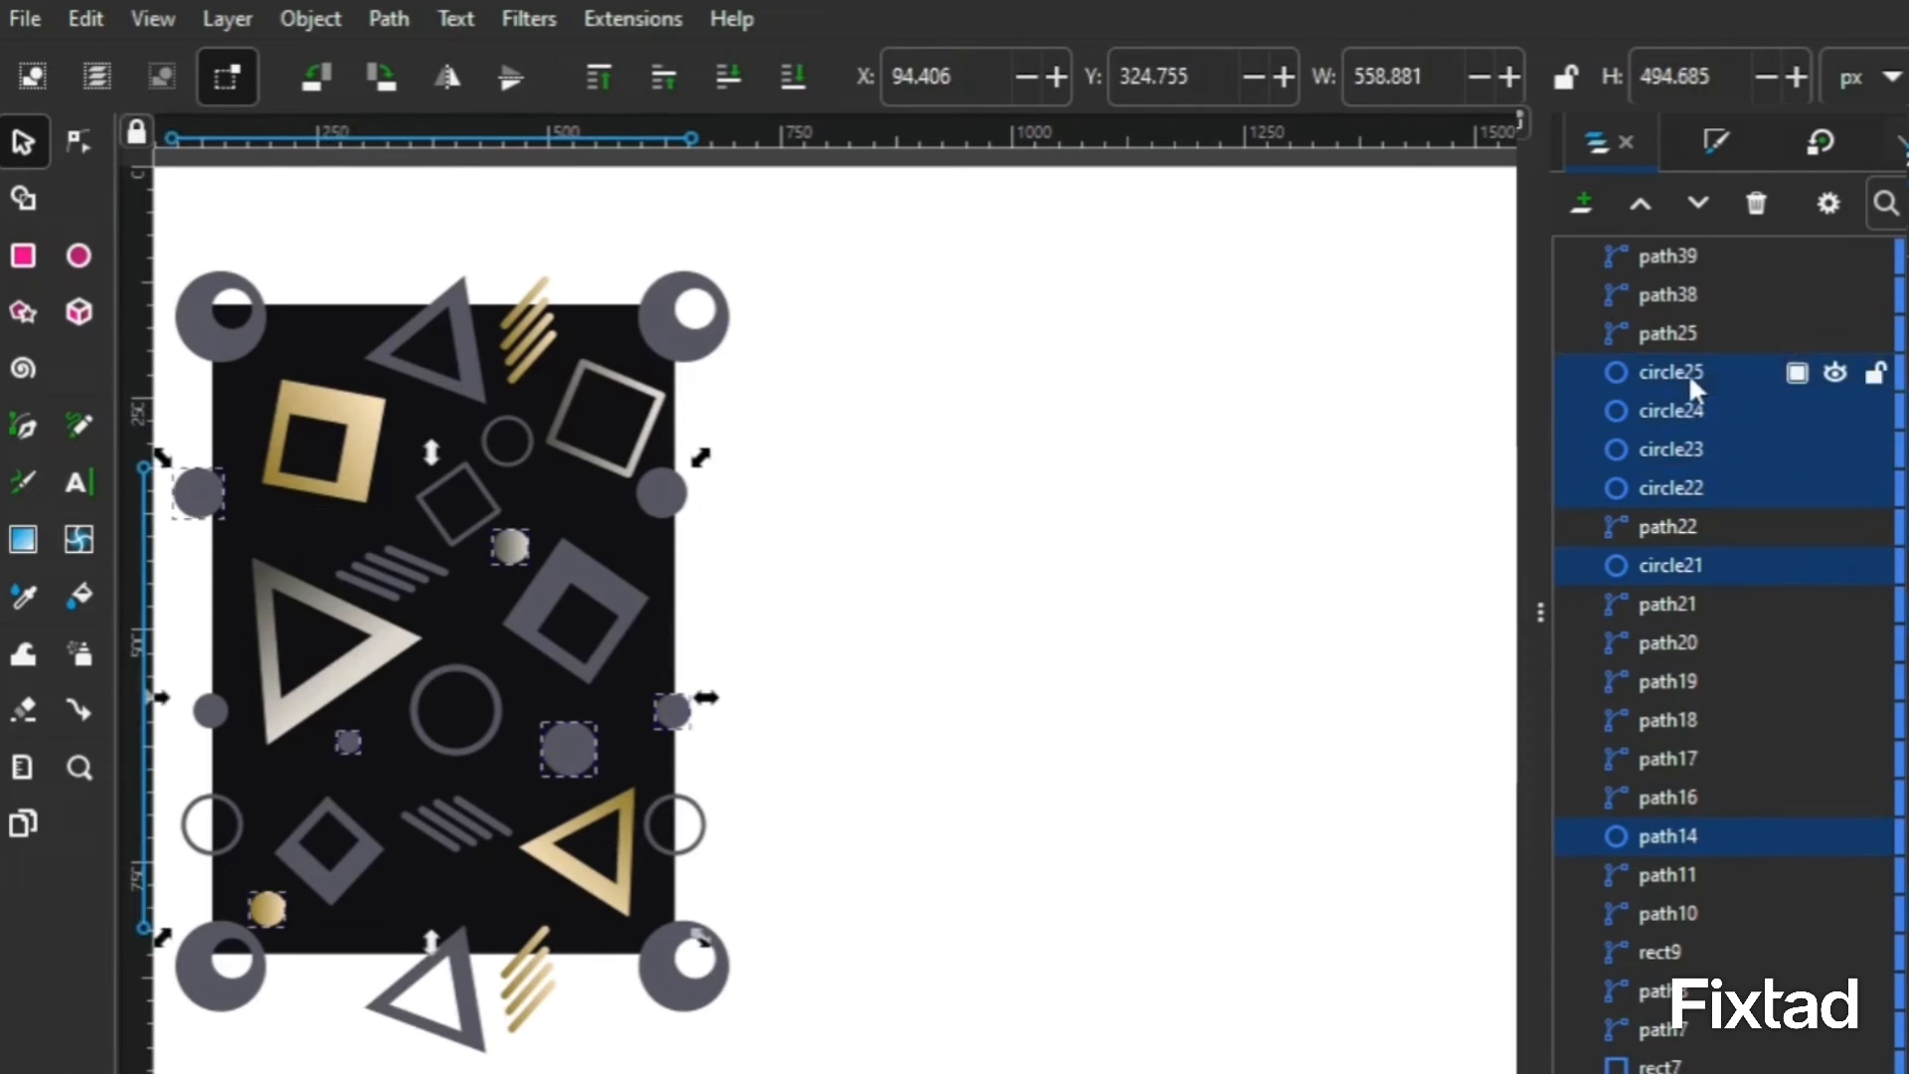
pyautogui.scroll(5, 1722, 457)
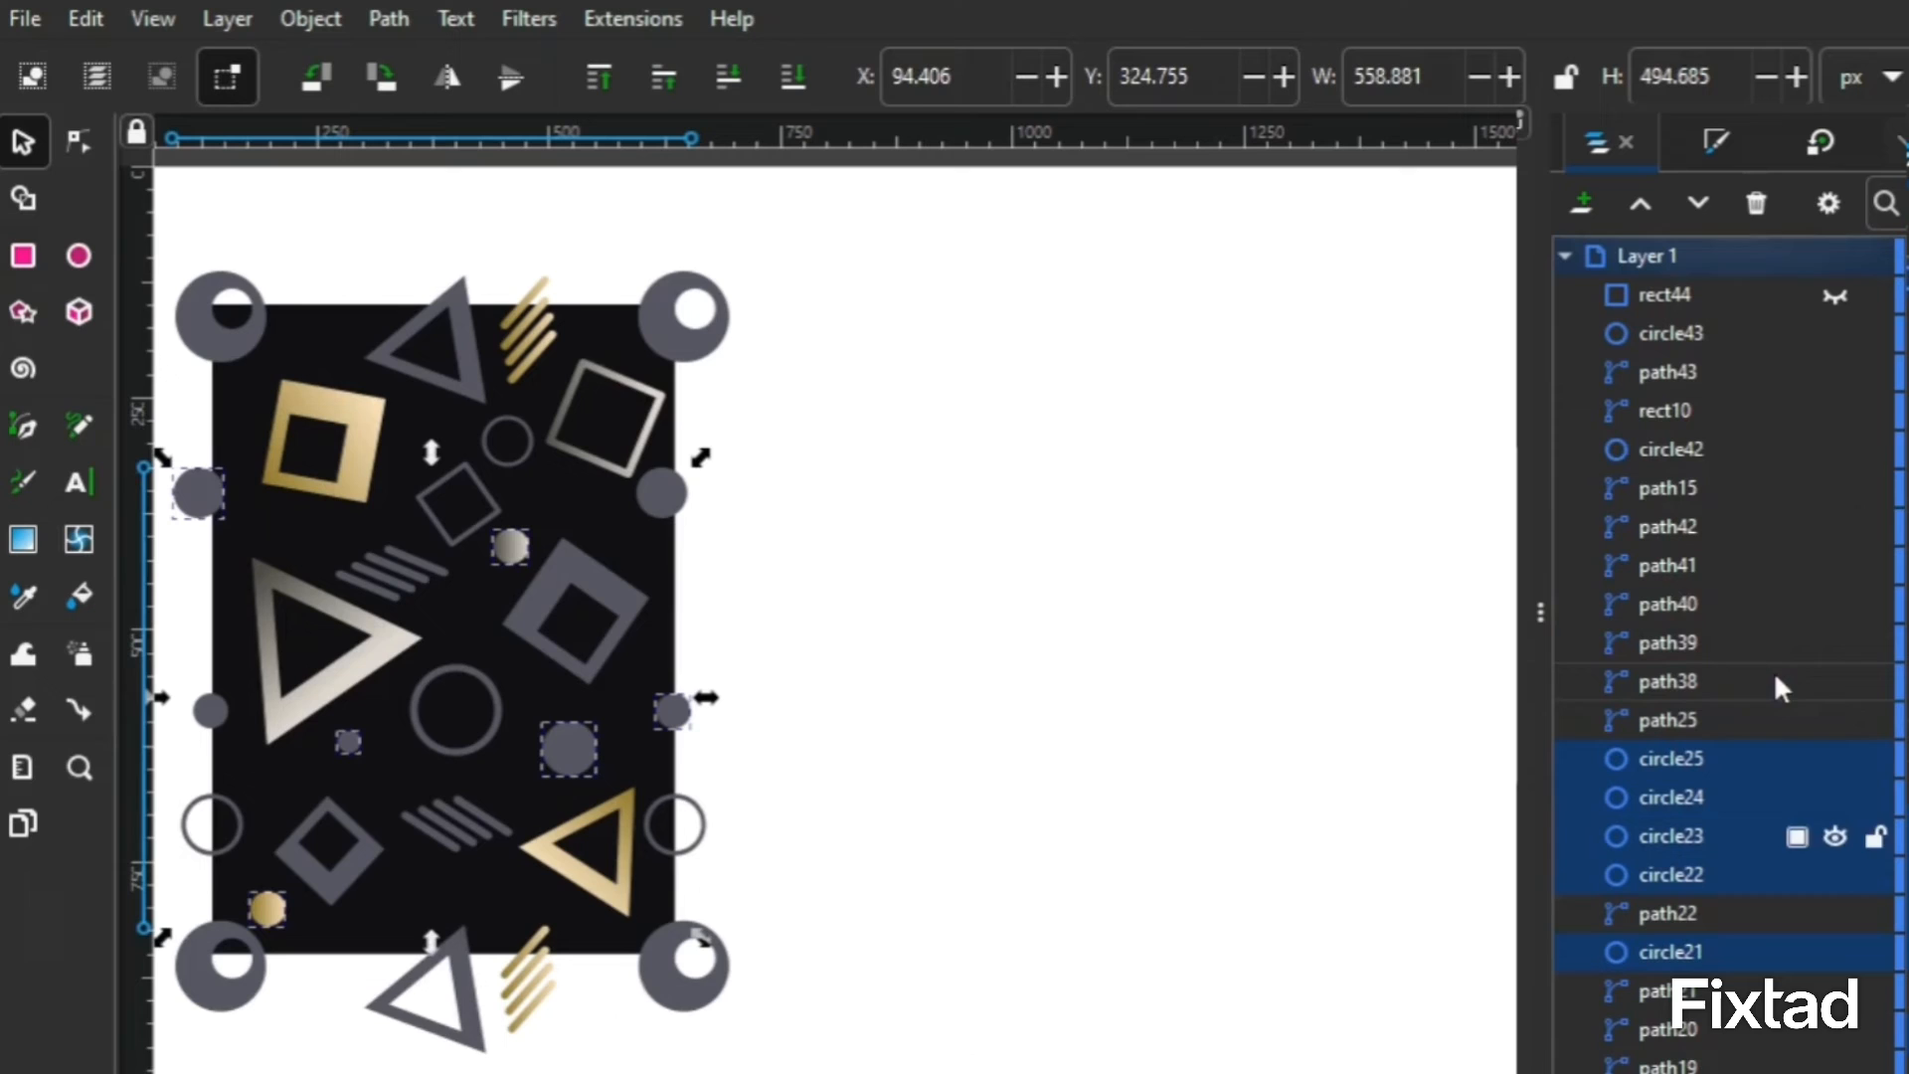
pyautogui.keyDown('ctrl'); pyautogui.click(1691, 453); pyautogui.keyUp('ctrl')
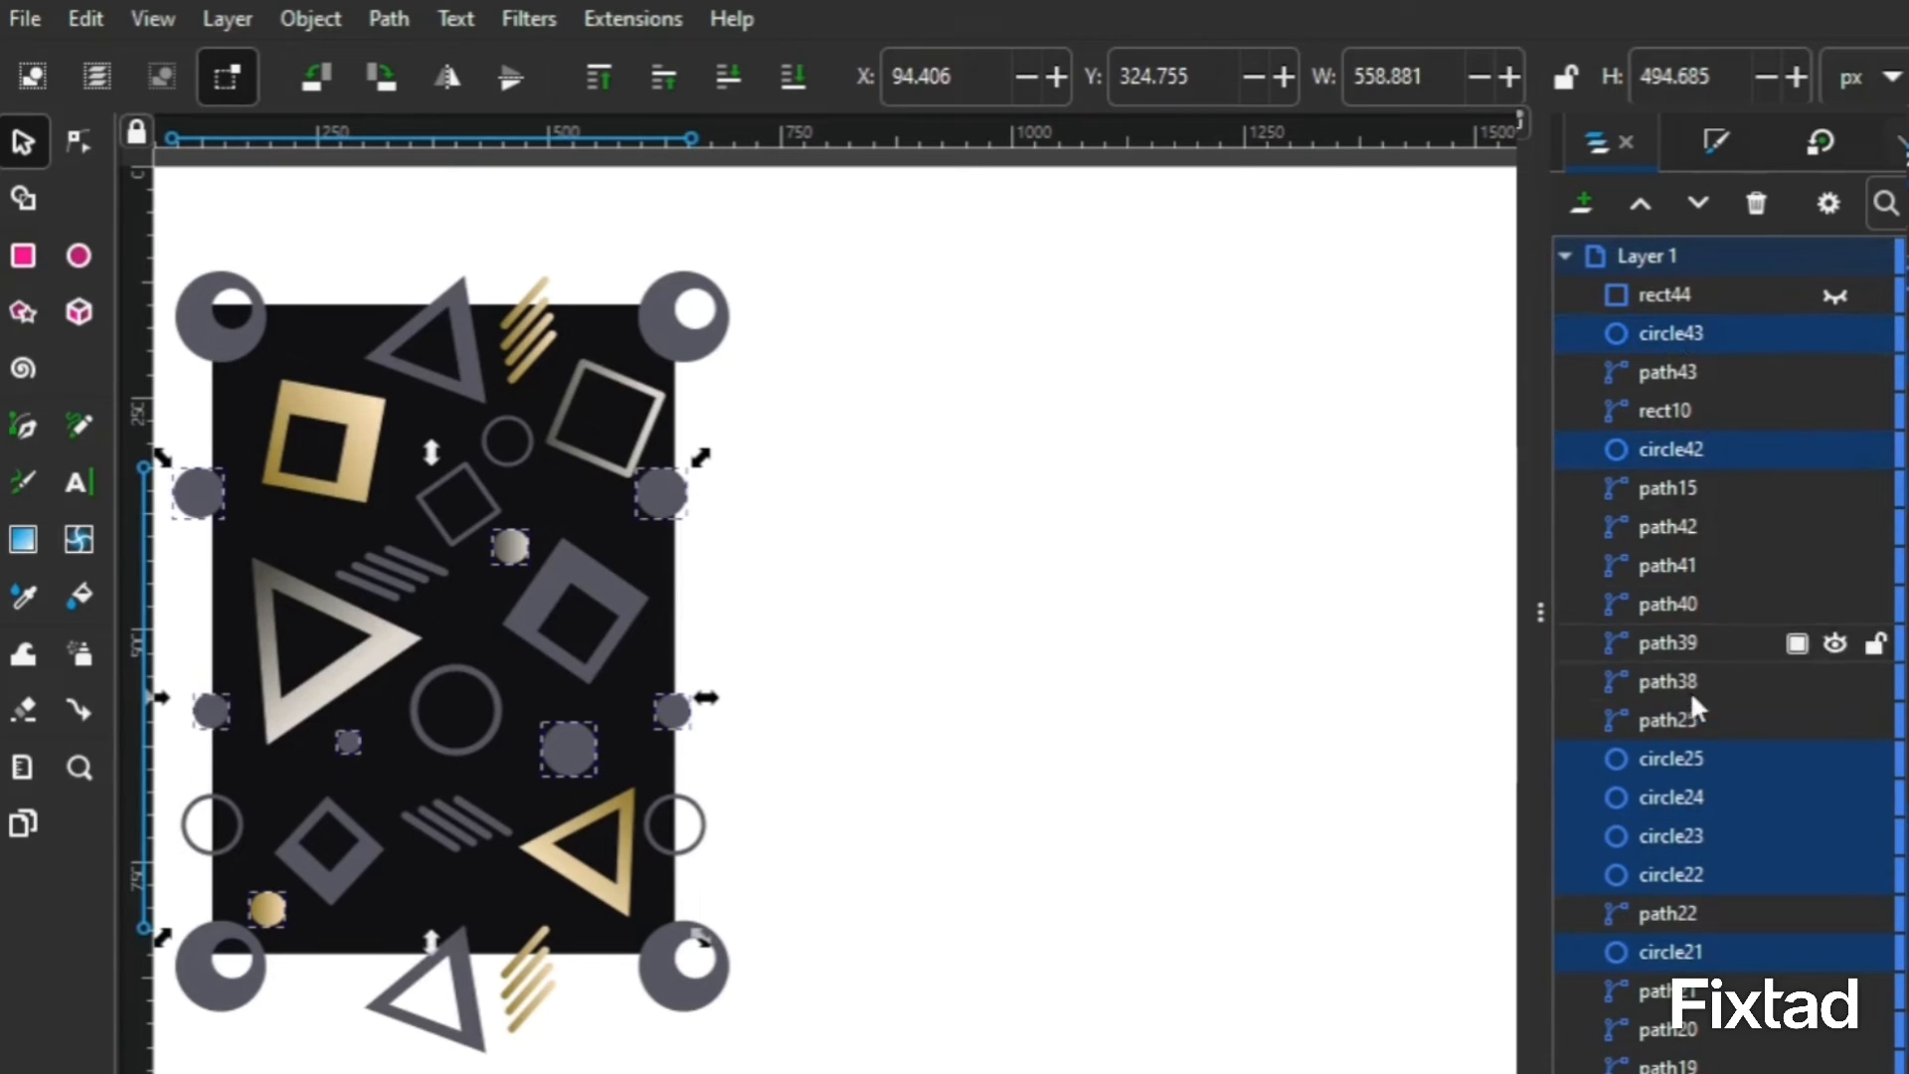
pyautogui.scroll(-5, 1690, 811)
pyautogui.scroll(-2, 1700, 833)
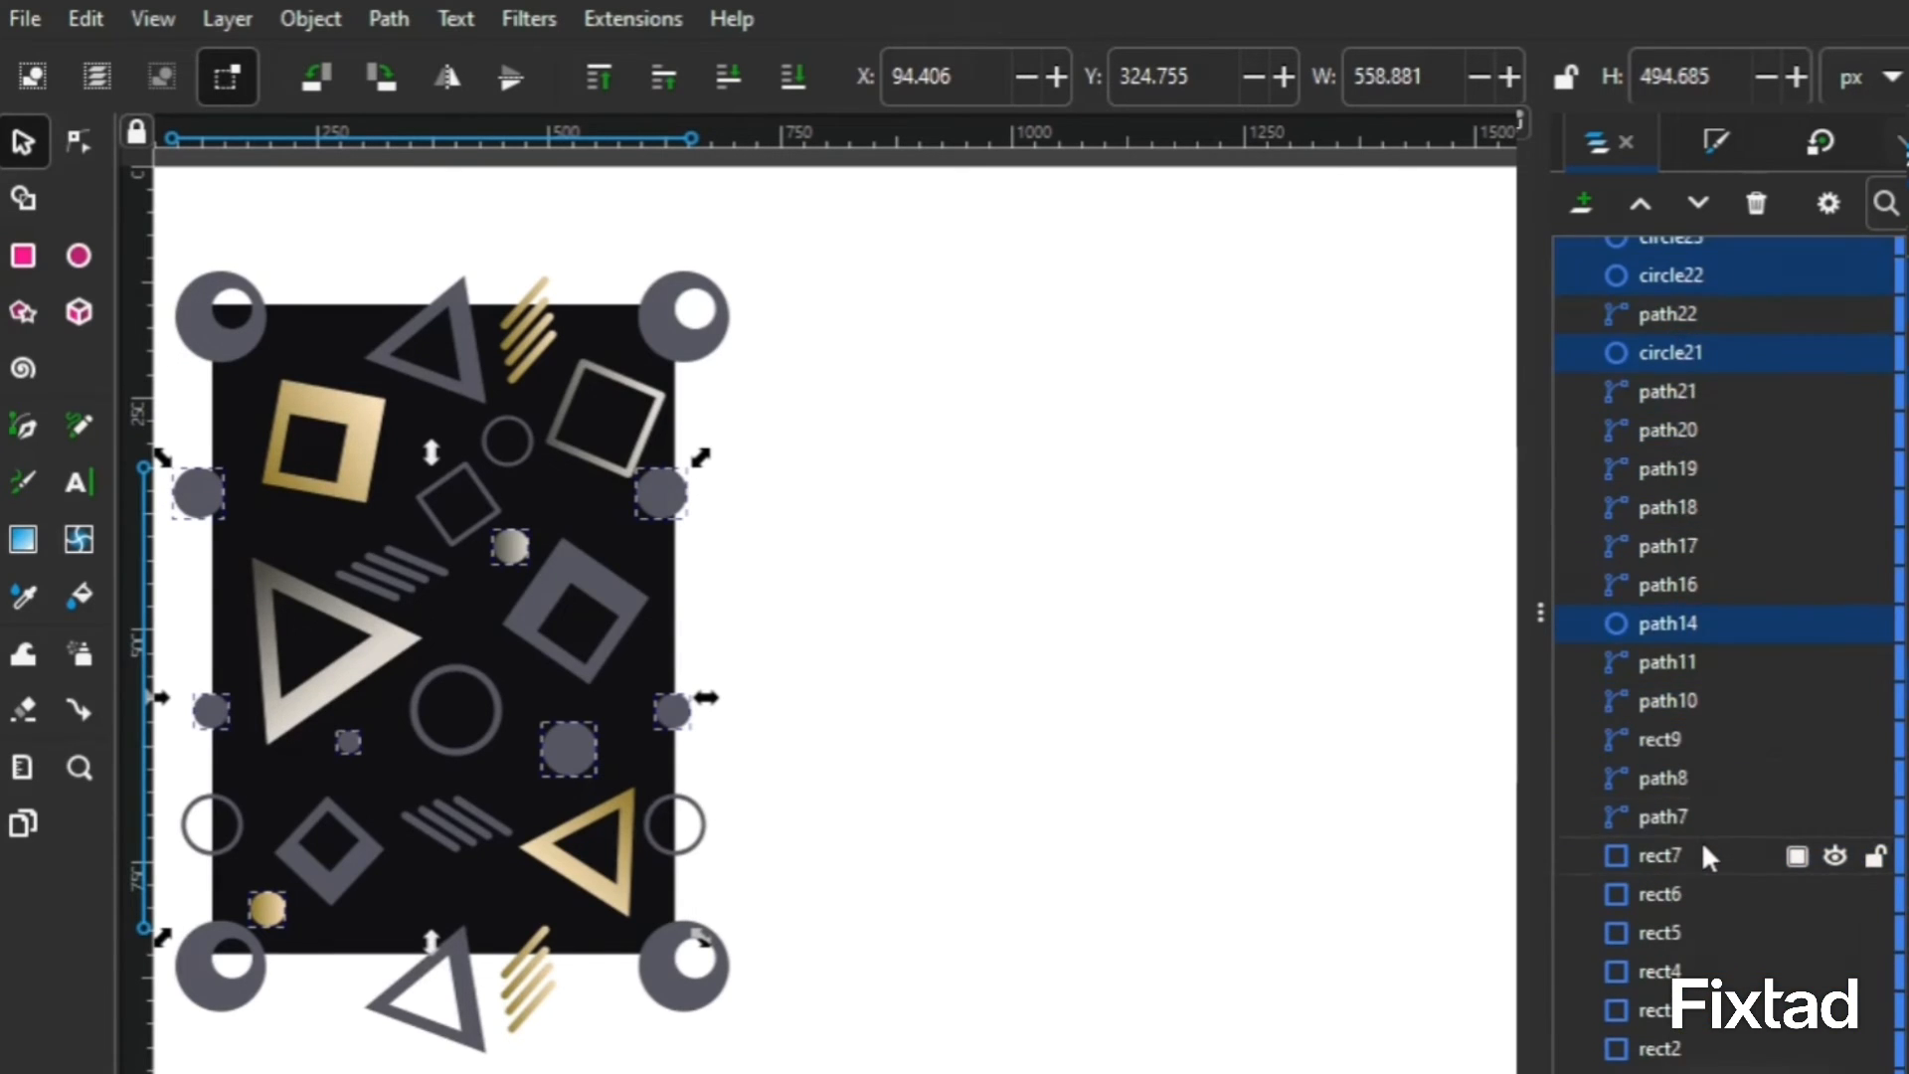
pyautogui.keyDown('ctrl'); pyautogui.click(1710, 857); pyautogui.keyUp('ctrl')
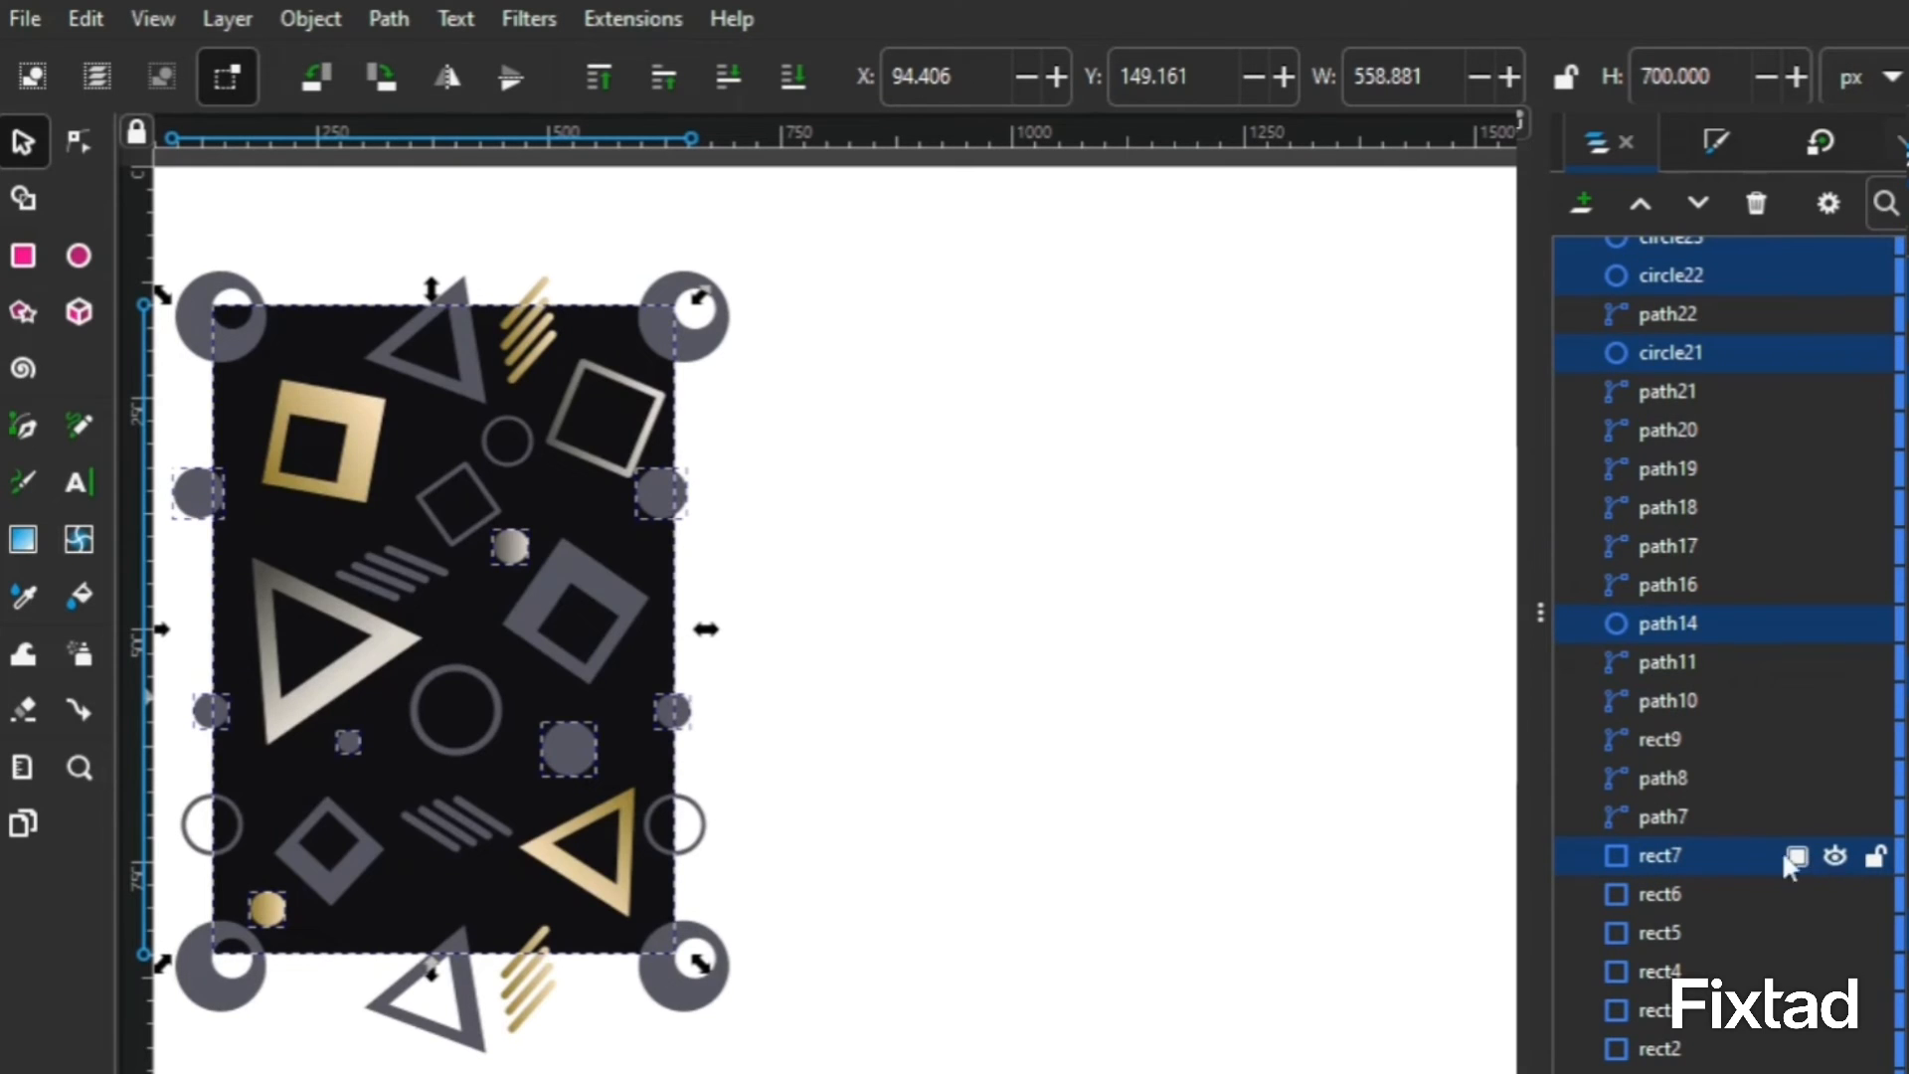
pyautogui.scroll(8, 1700, 845)
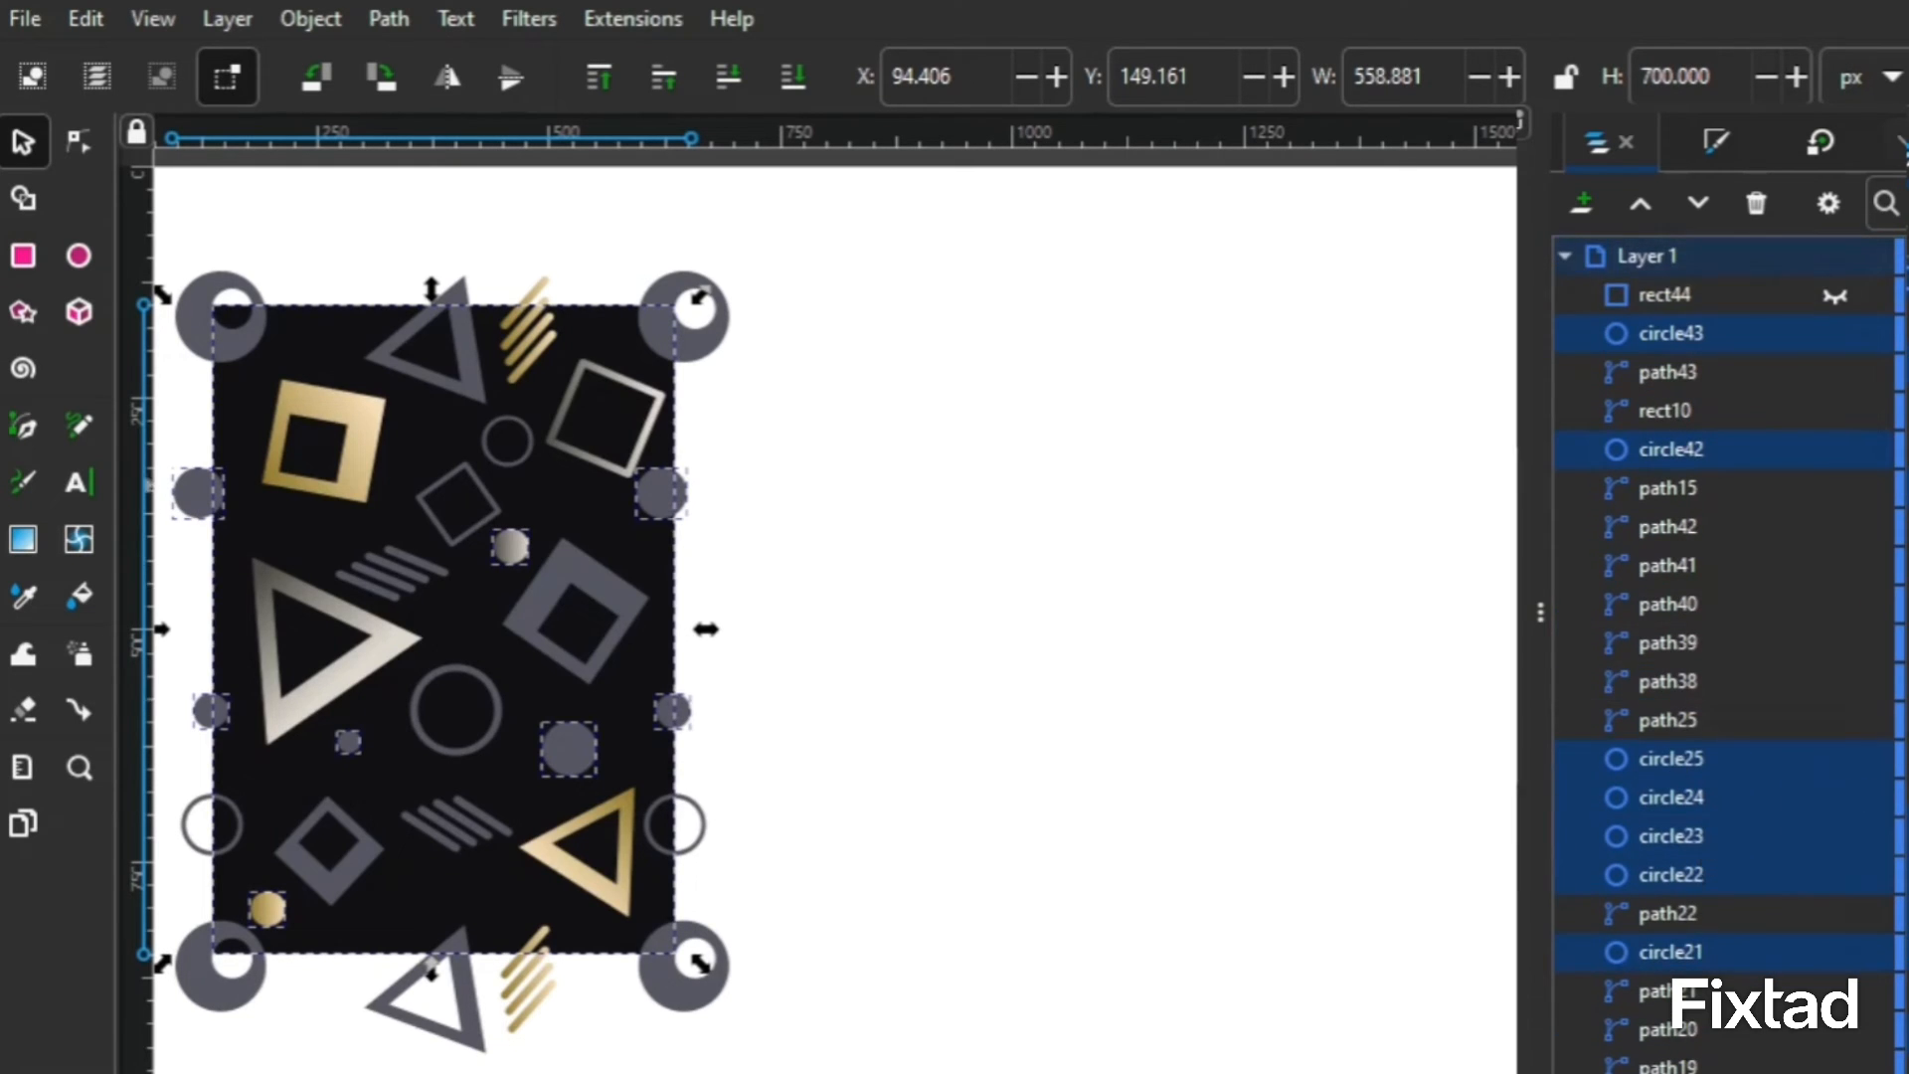
pyautogui.click(390, 20)
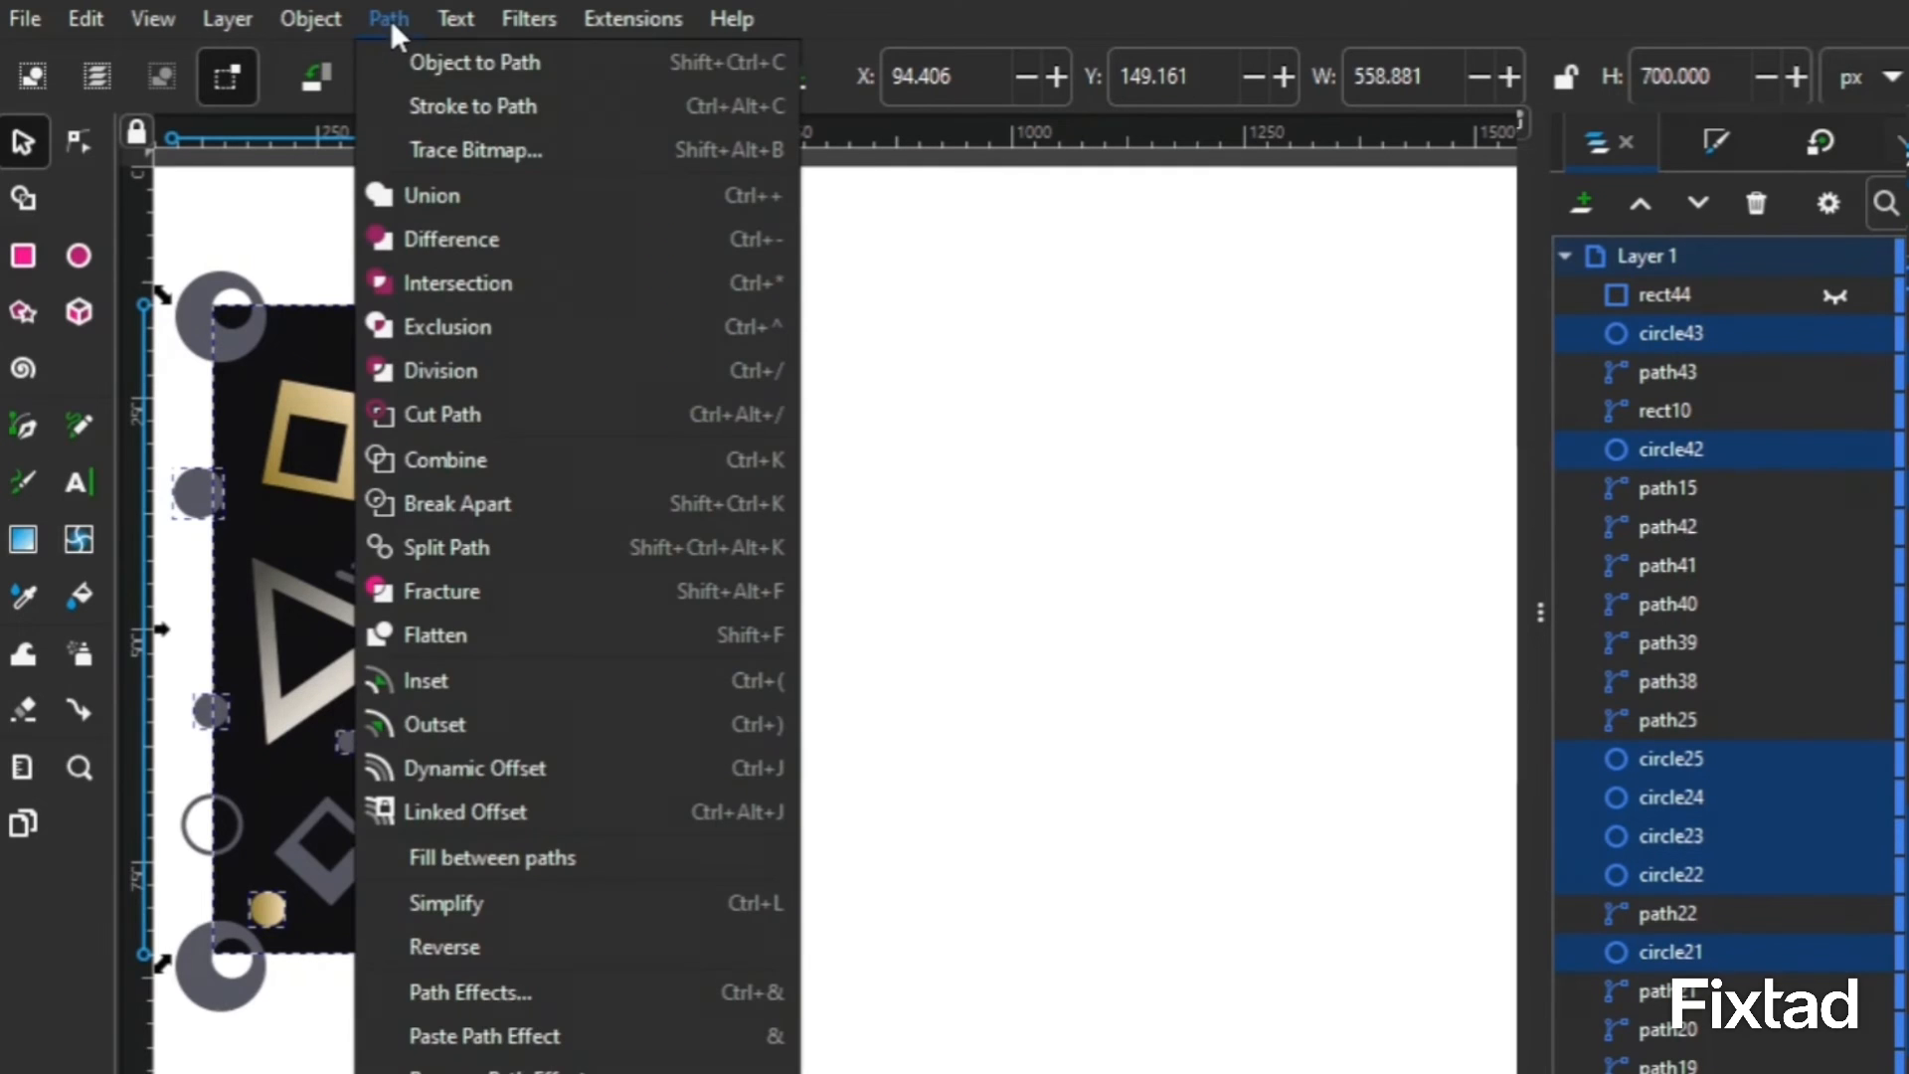
pyautogui.click(503, 65)
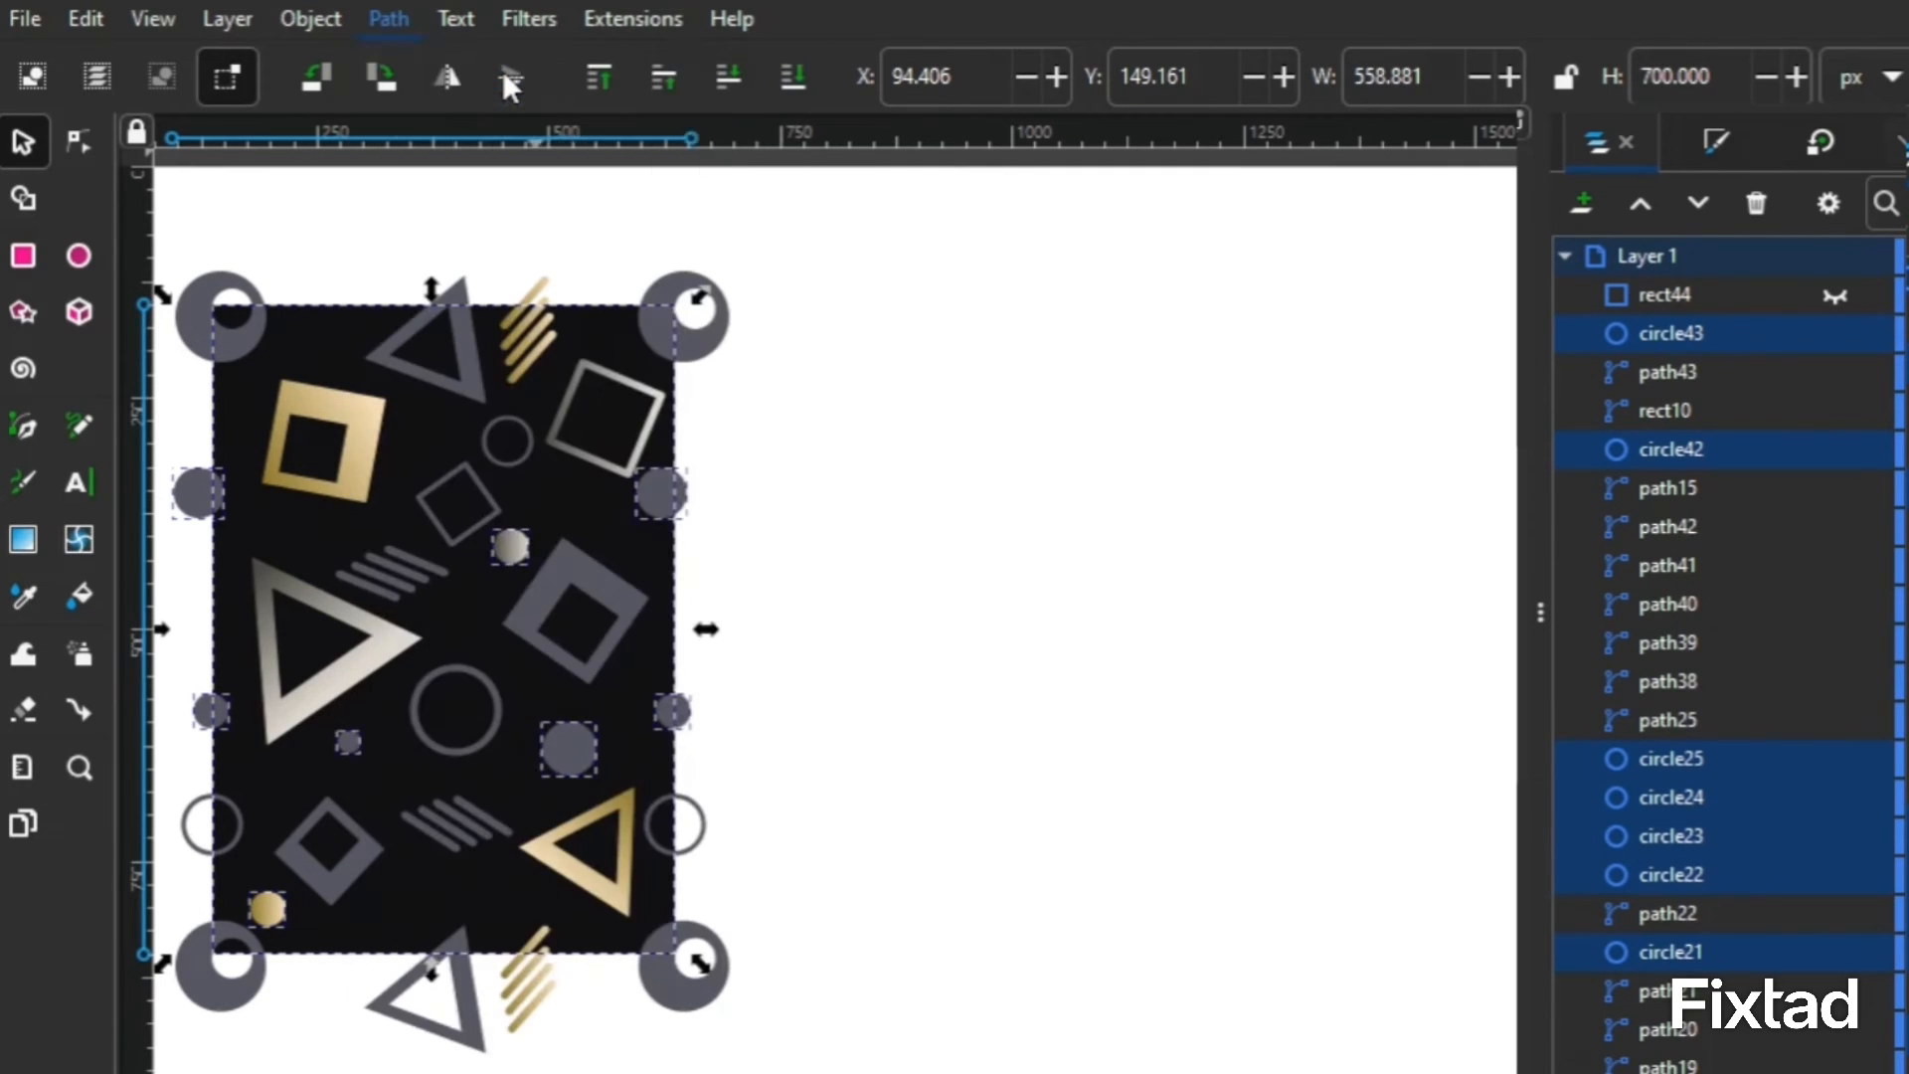
pyautogui.scroll(6, 1712, 596)
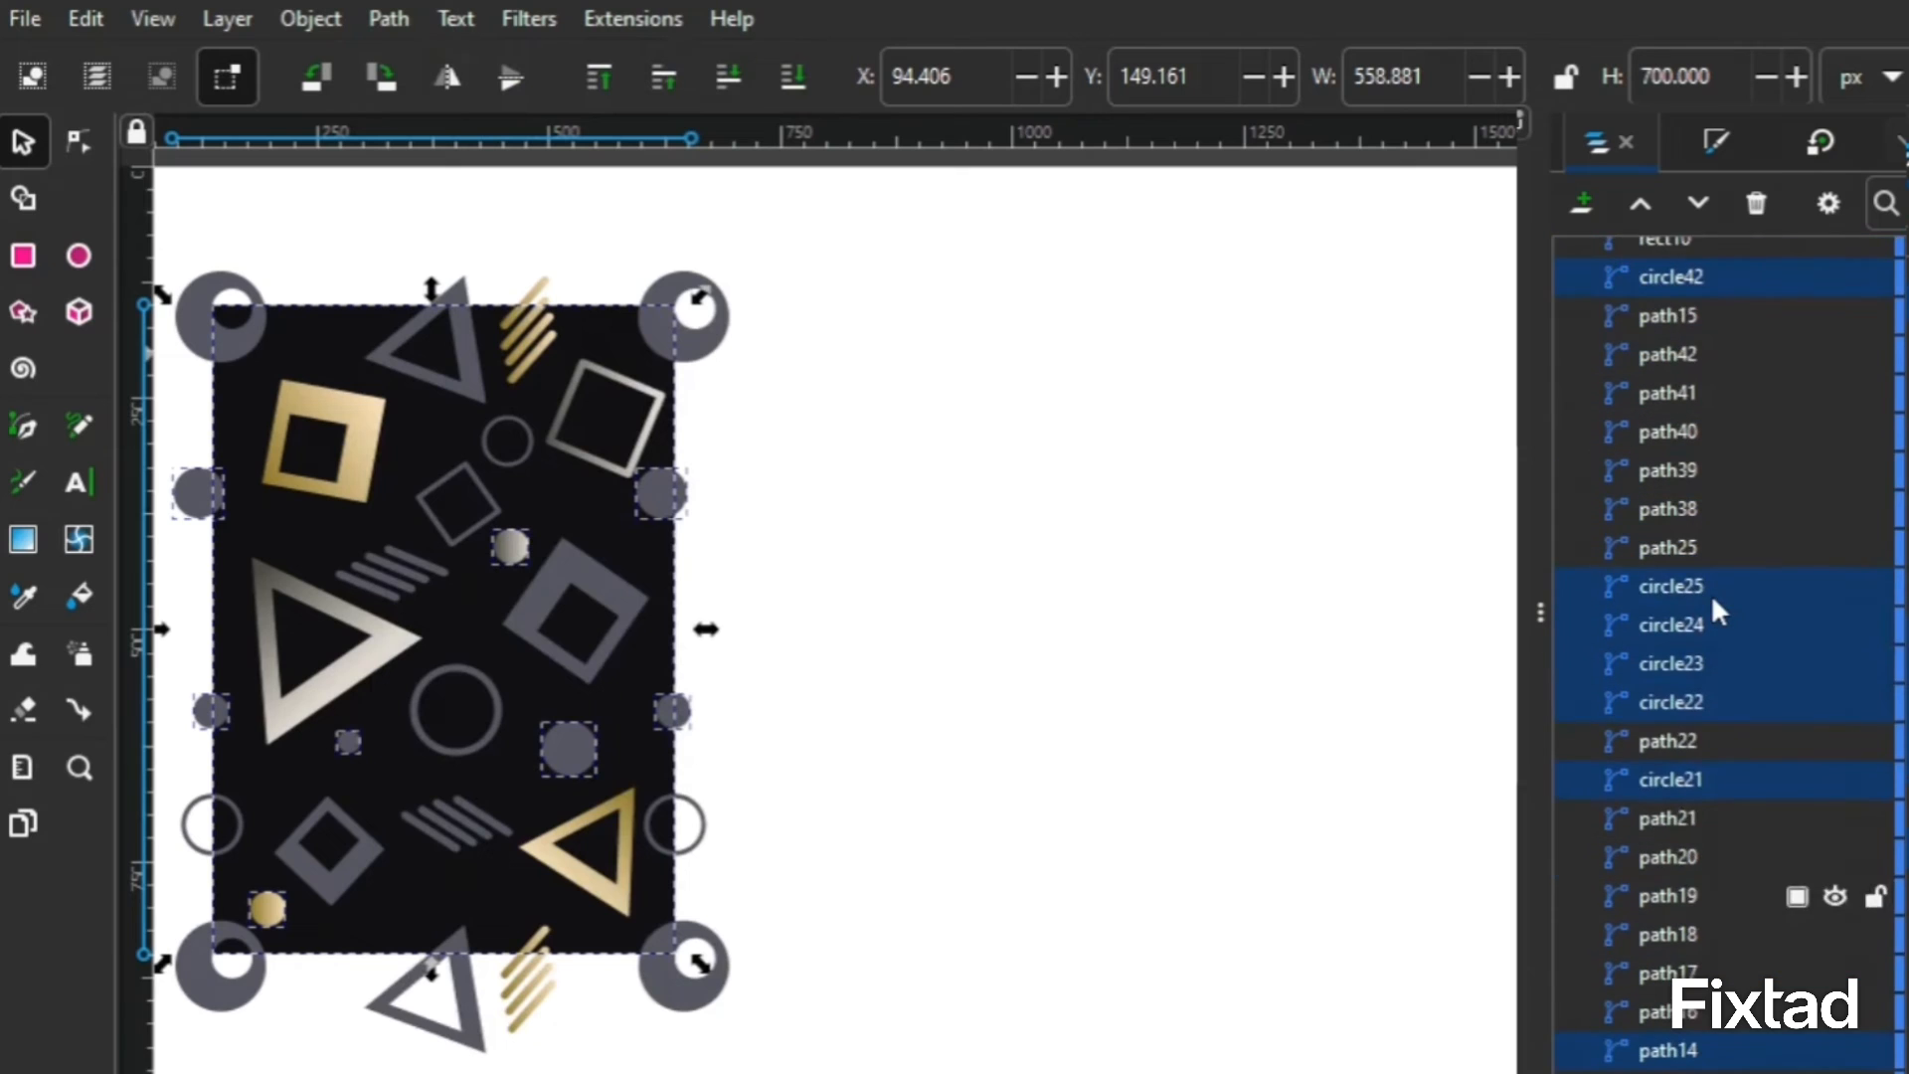
pyautogui.scroll(-1, 1718, 433)
pyautogui.scroll(-5, 1720, 477)
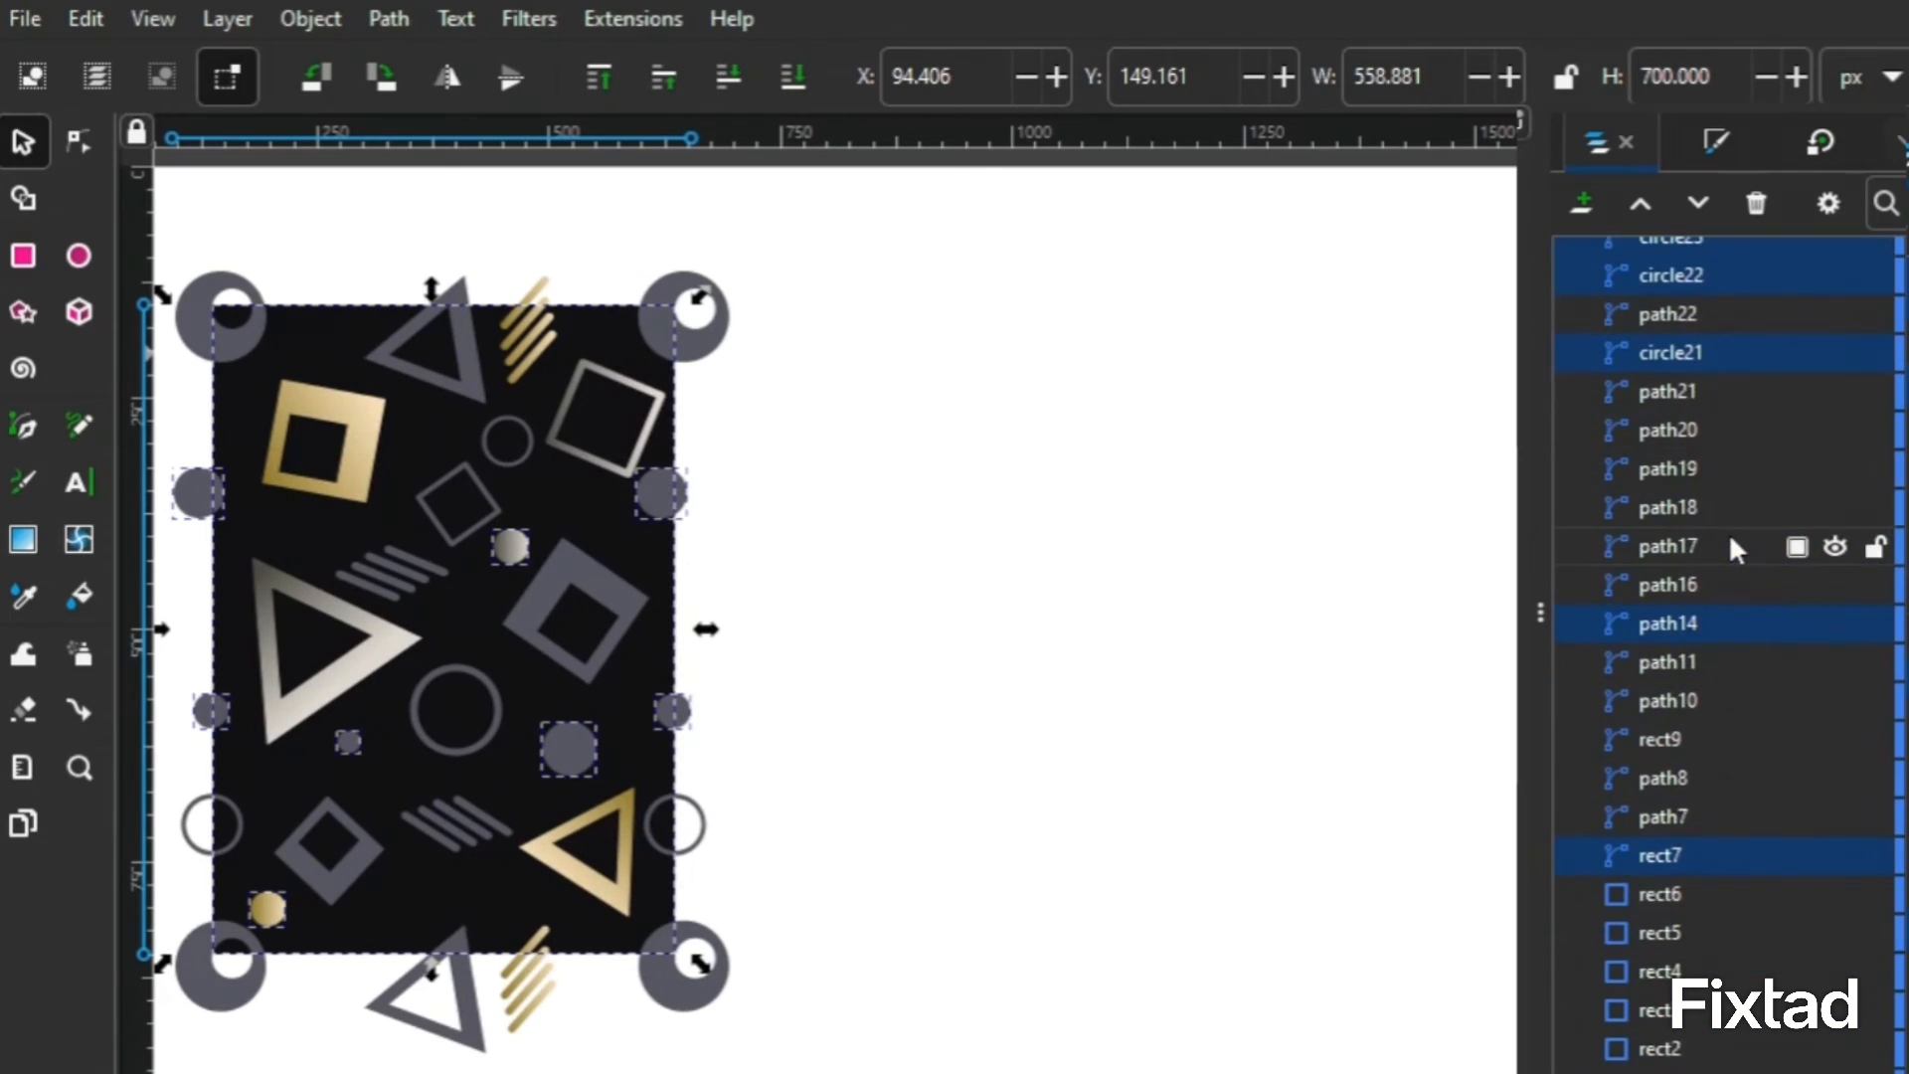
pyautogui.scroll(6, 1696, 773)
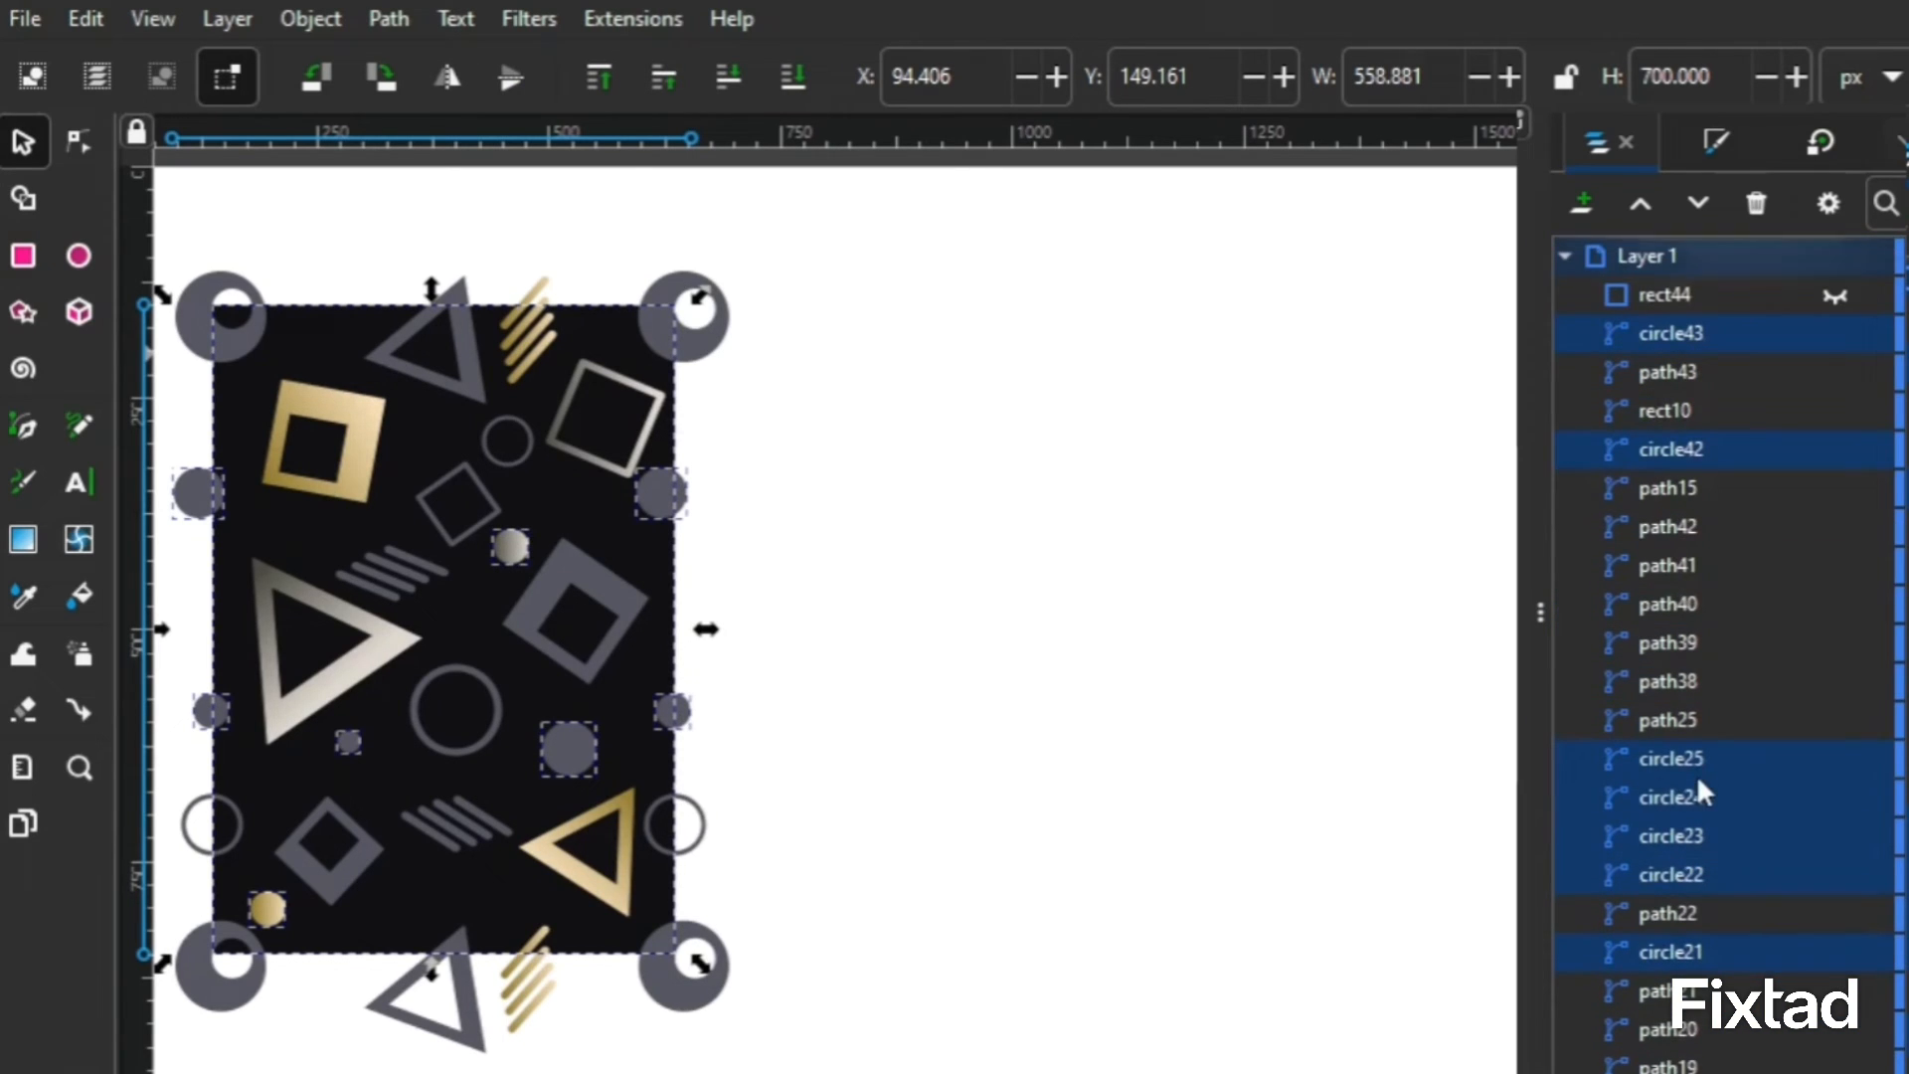
# Group all the pattern shapes together with the background rectangle, excluding the hidden rectangle copy.
pyautogui.click(1150, 391)
pyautogui.moveTo(754, 328); pyautogui.dragTo(199, 1061)
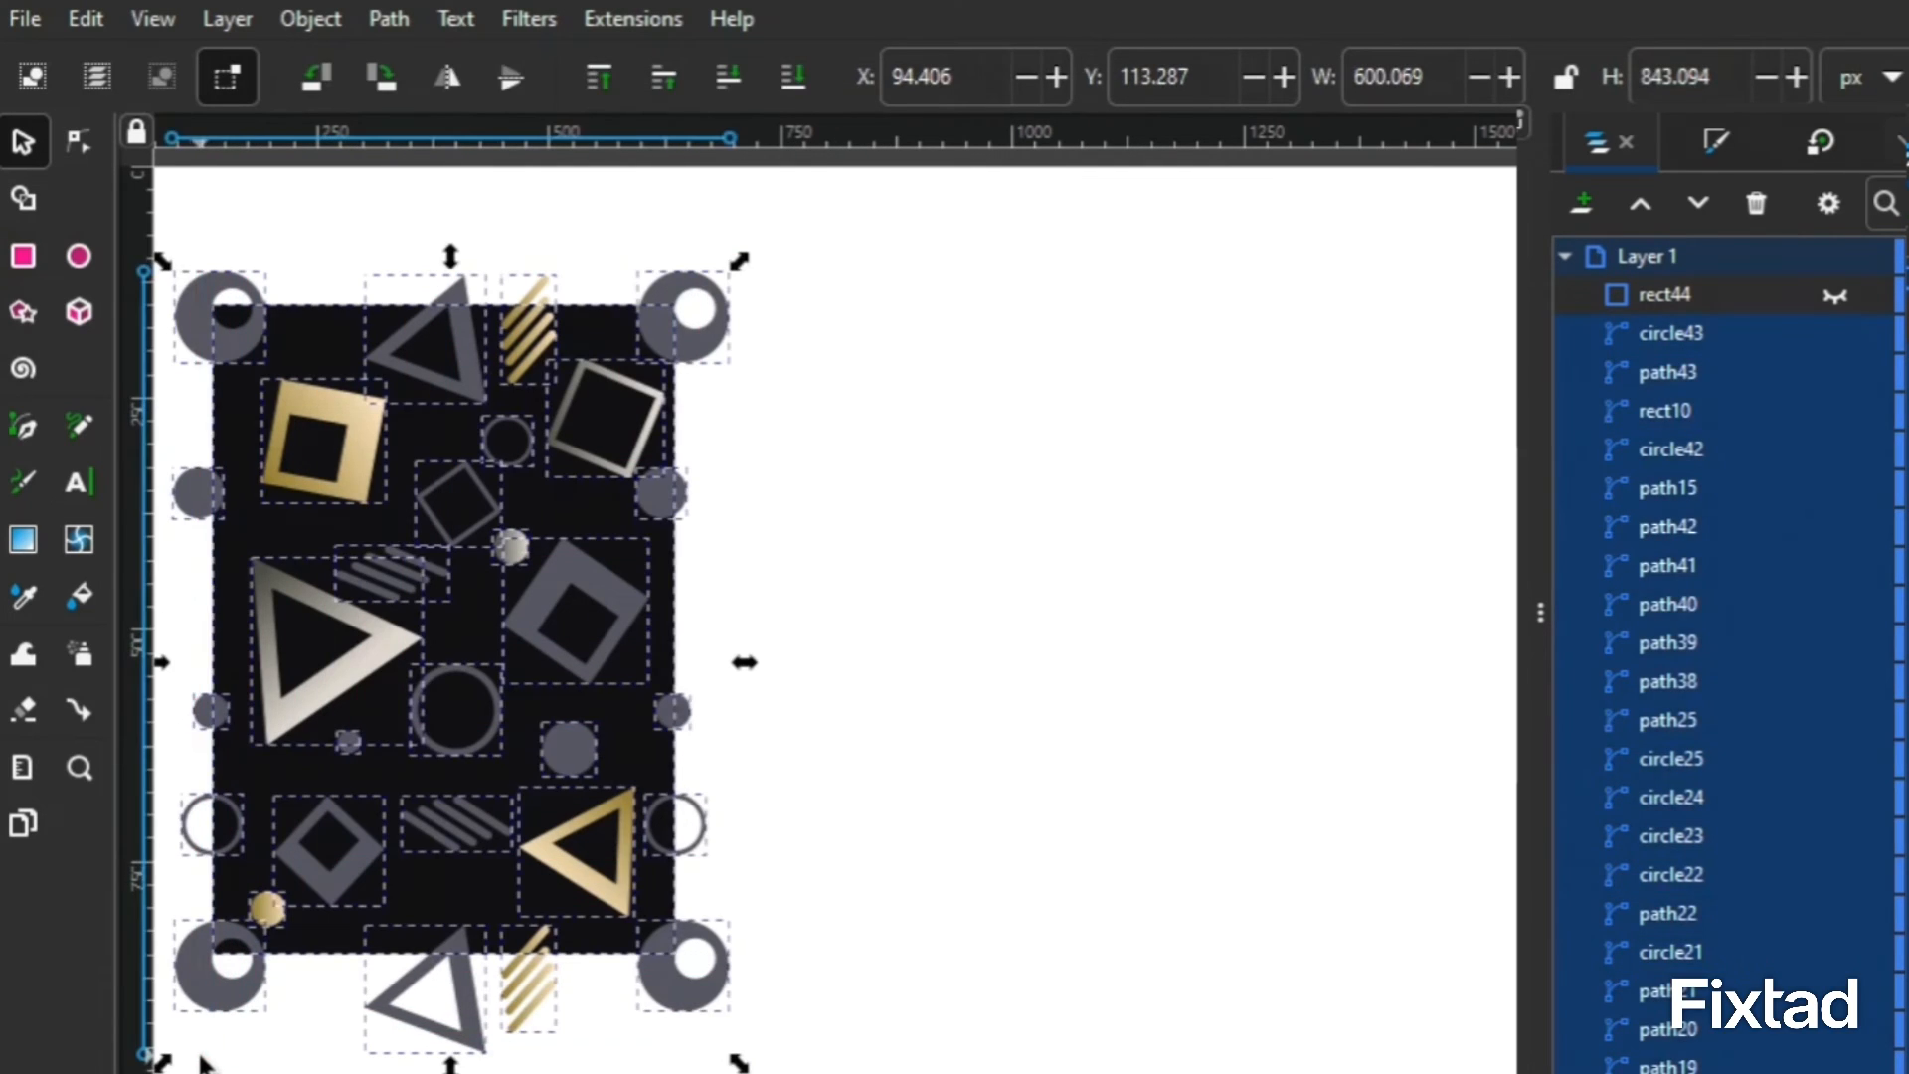
pyautogui.hotkey('ctrl', 'g')
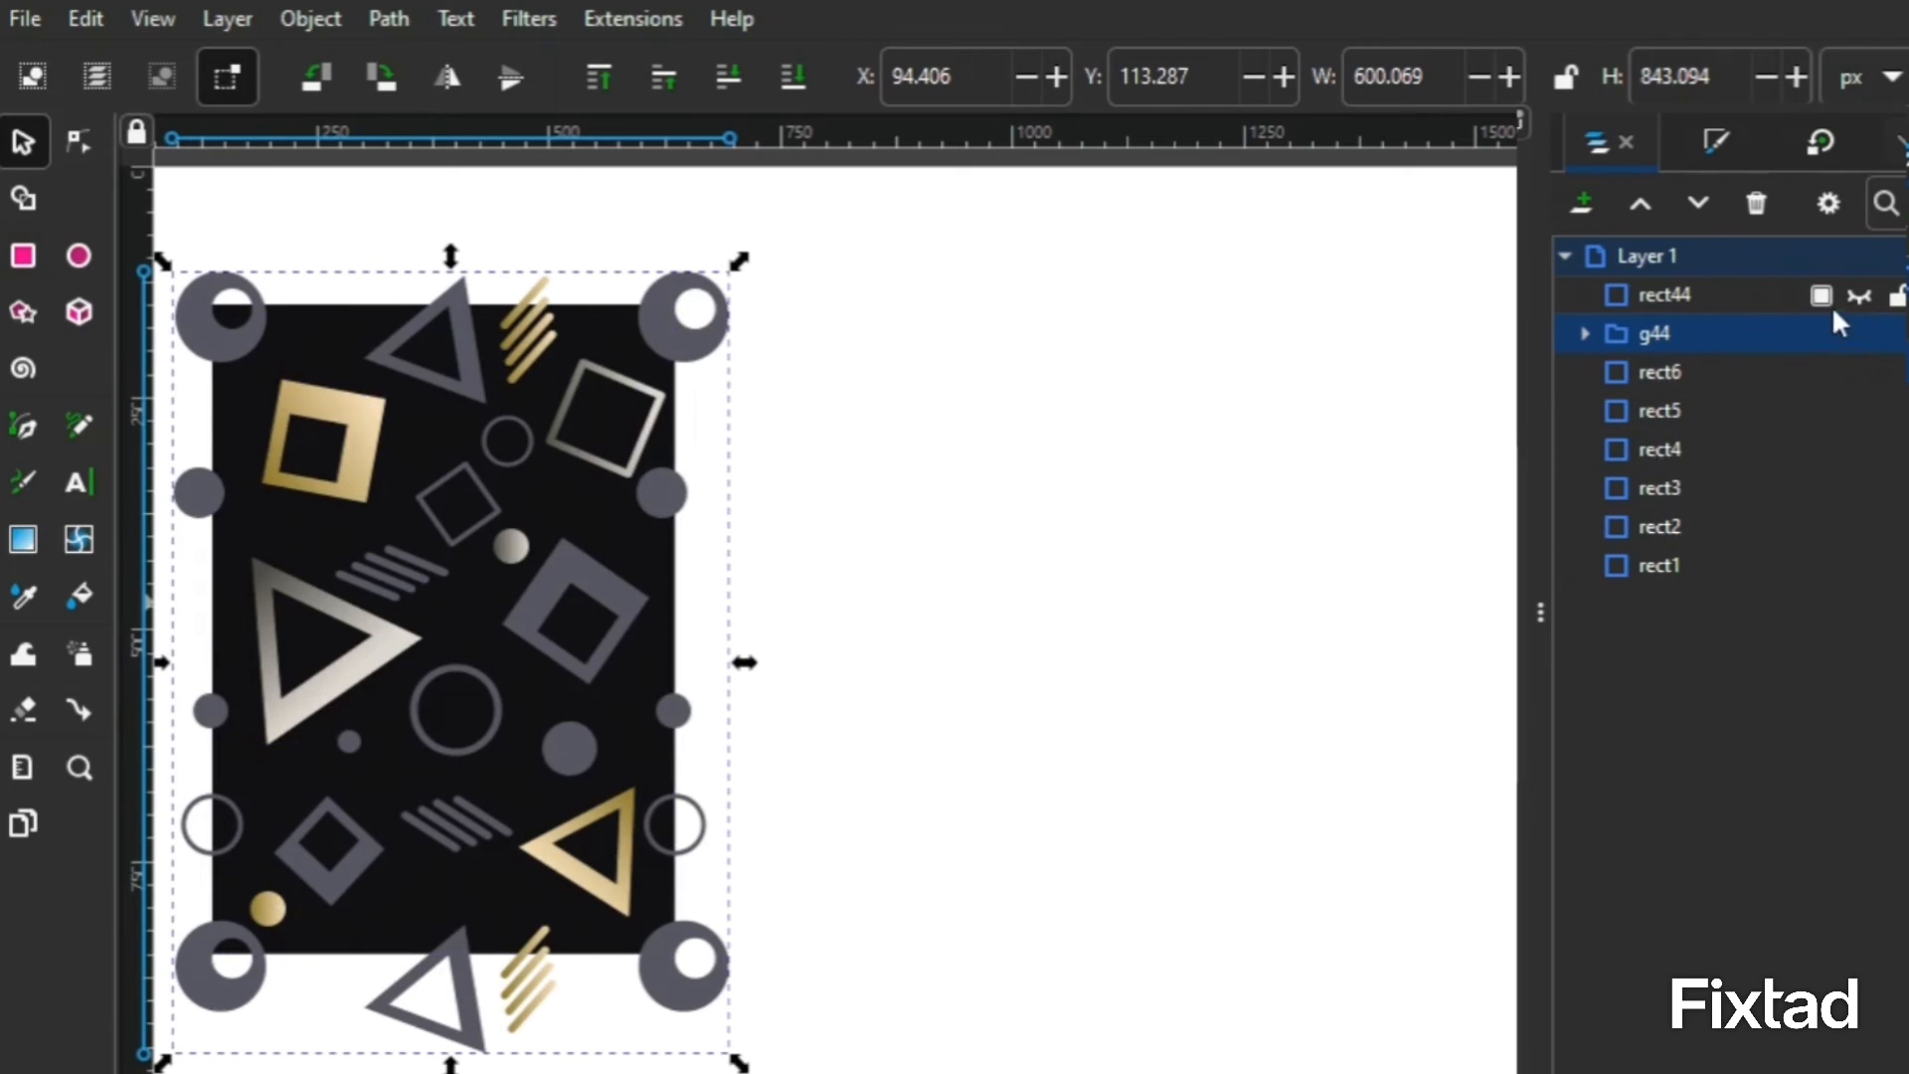
# Show the hidden rectangle copy again and use it to clip the pattern group to the 500 by 700 px tile.
pyautogui.click(1859, 294)
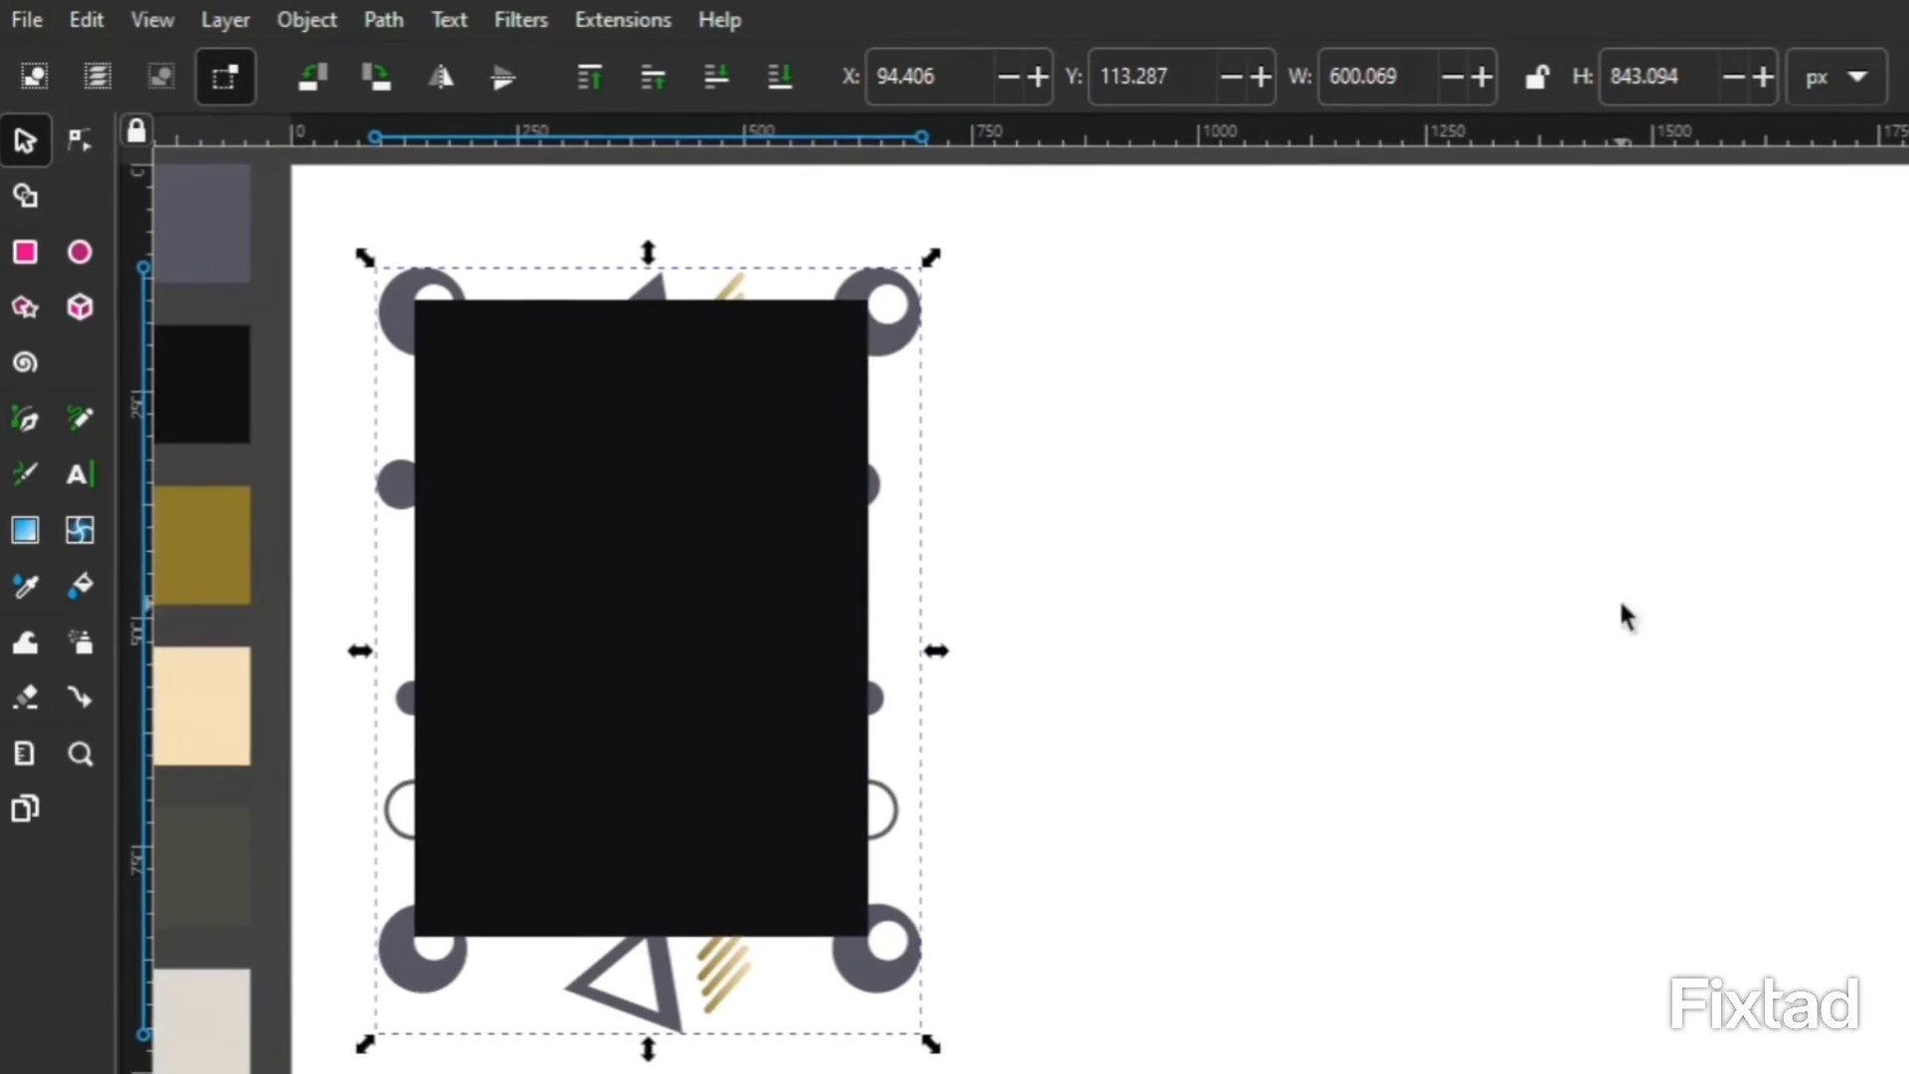
pyautogui.press('Escape')
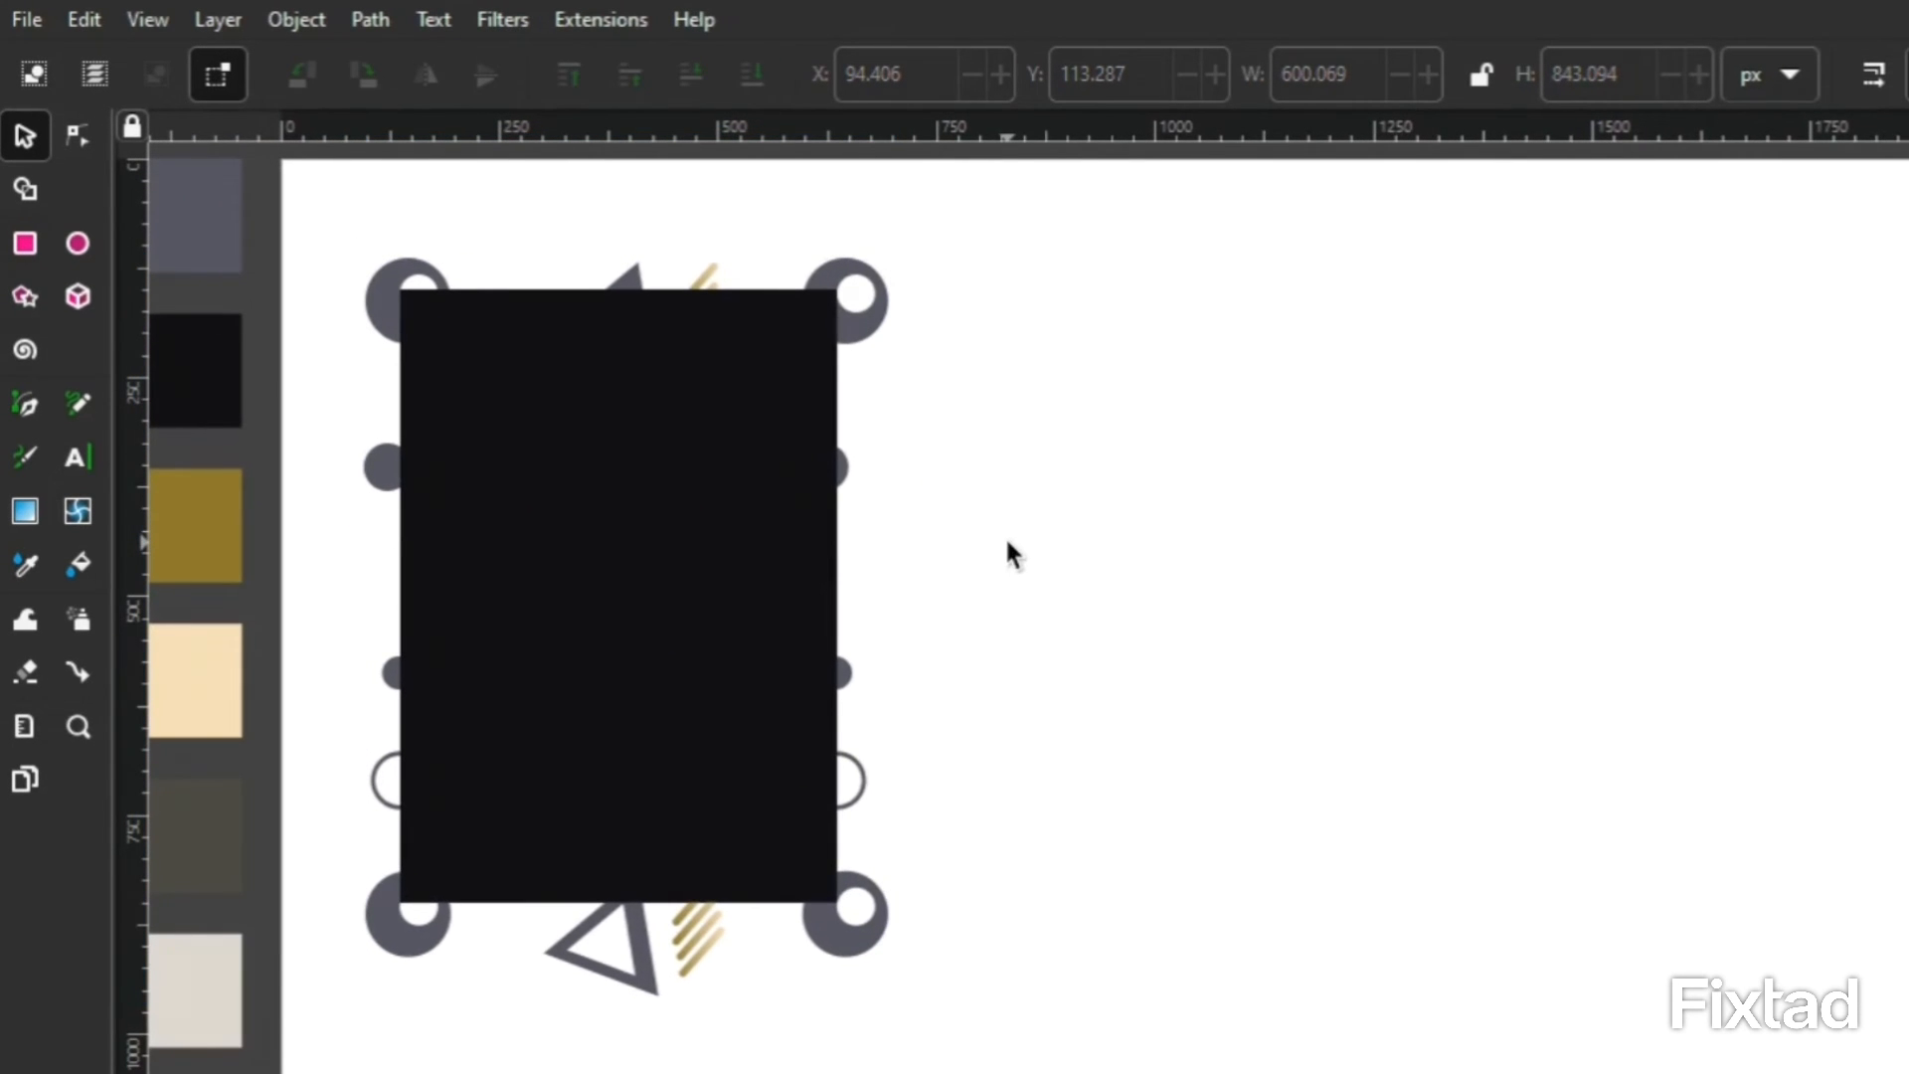
pyautogui.click(861, 925)
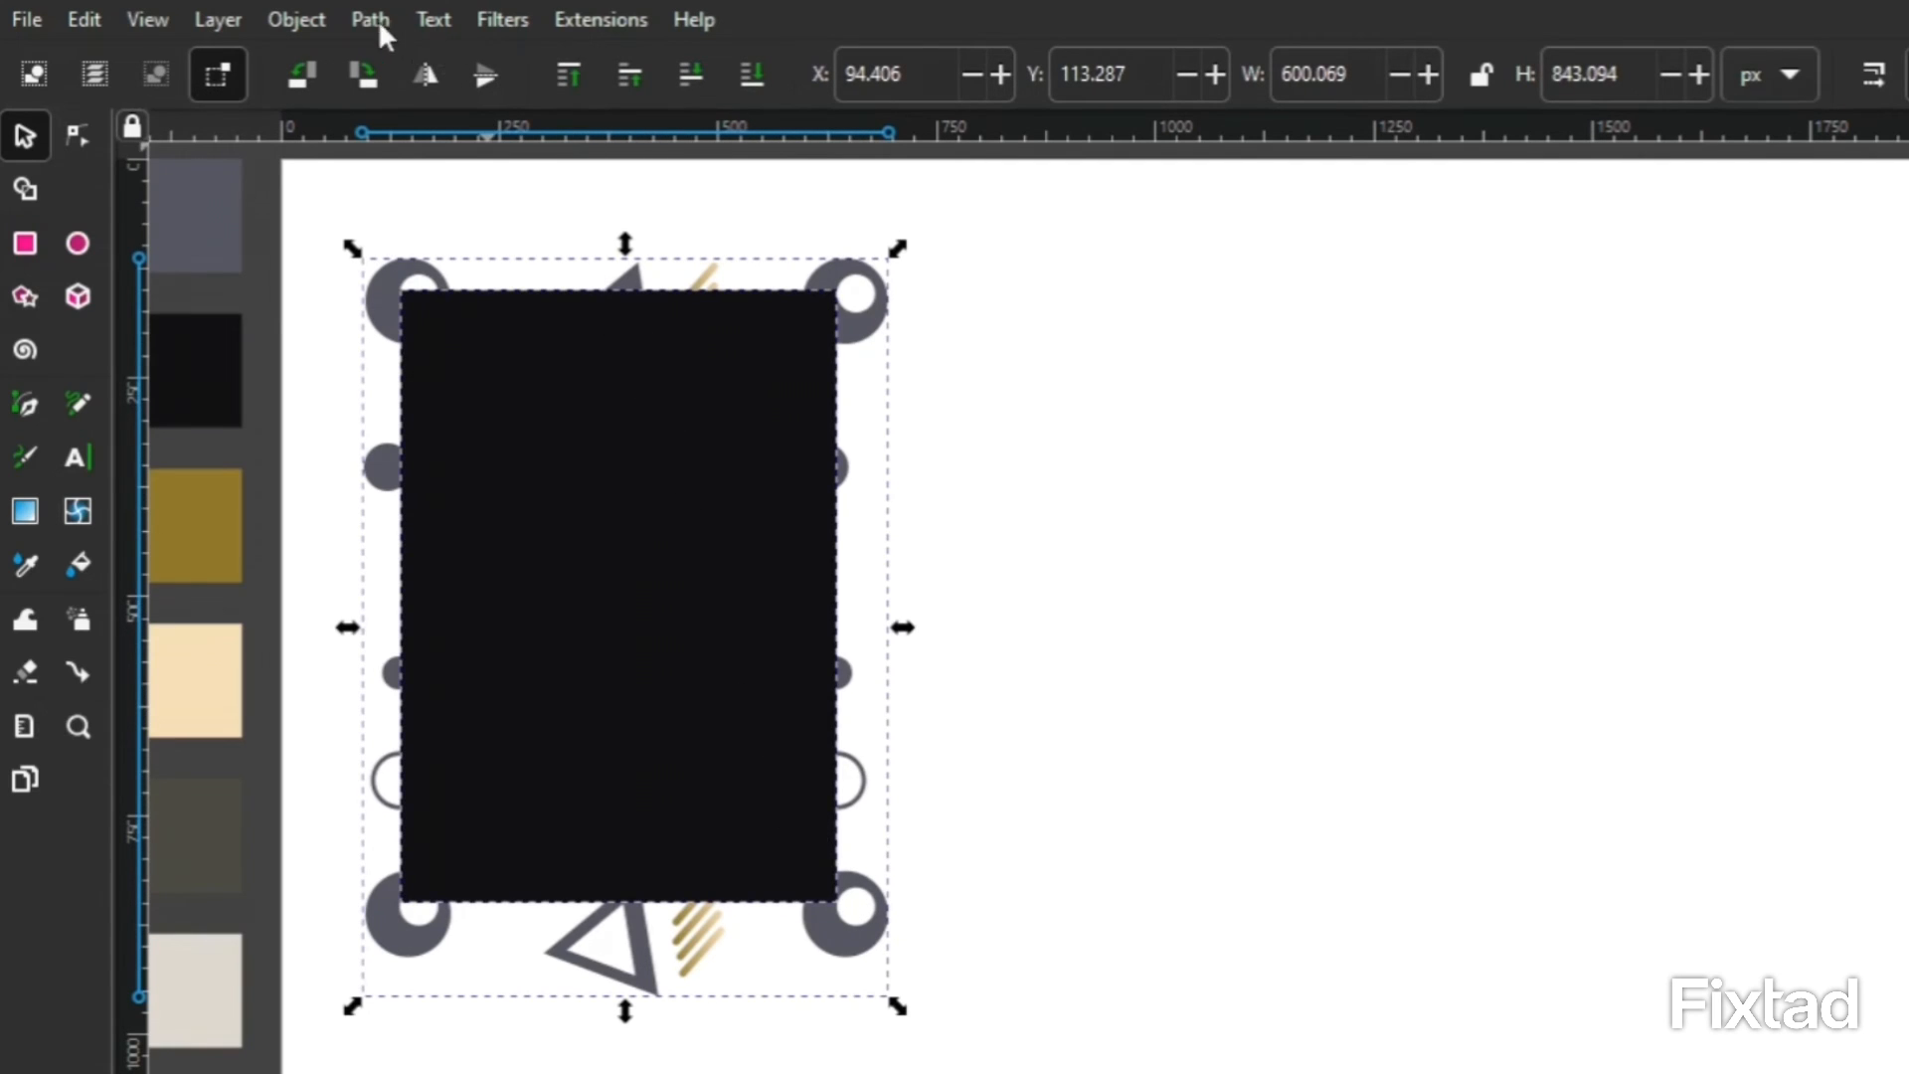
pyautogui.click(321, 30)
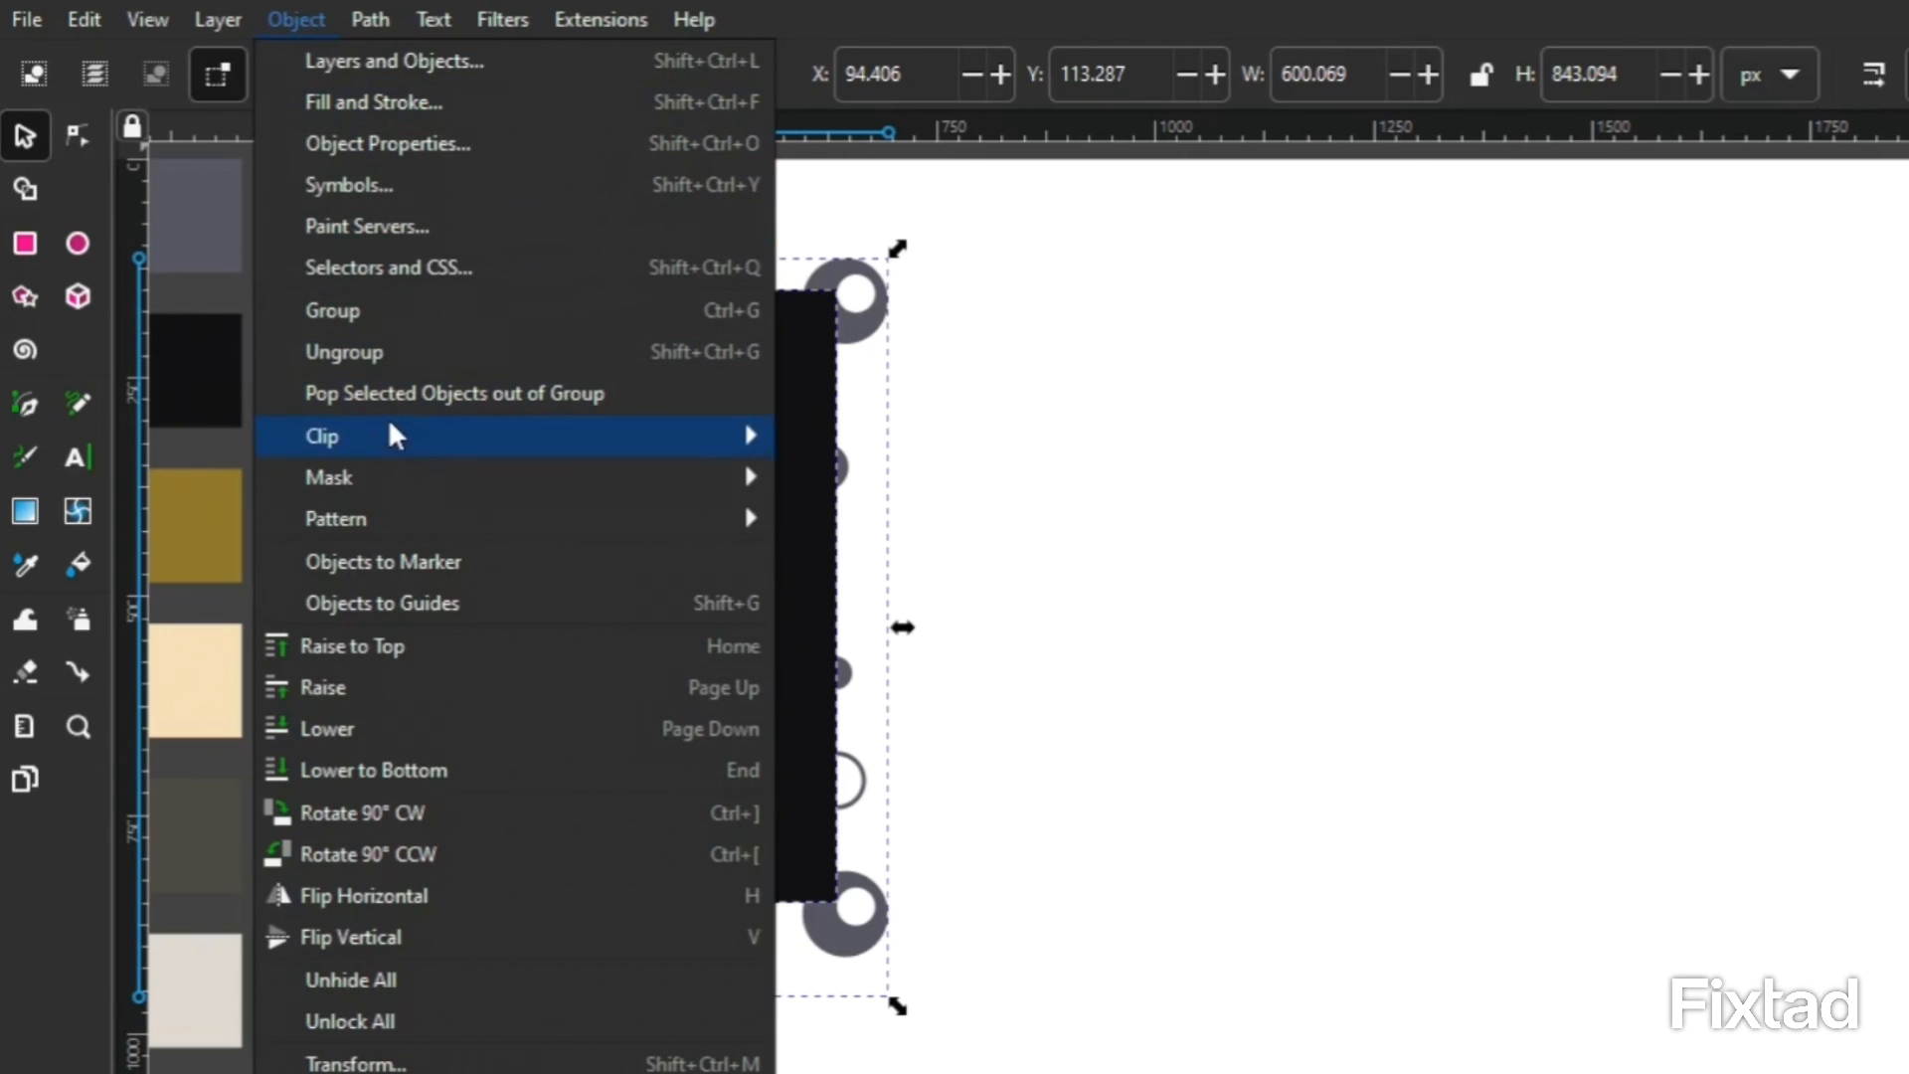
pyautogui.moveTo(395, 442)
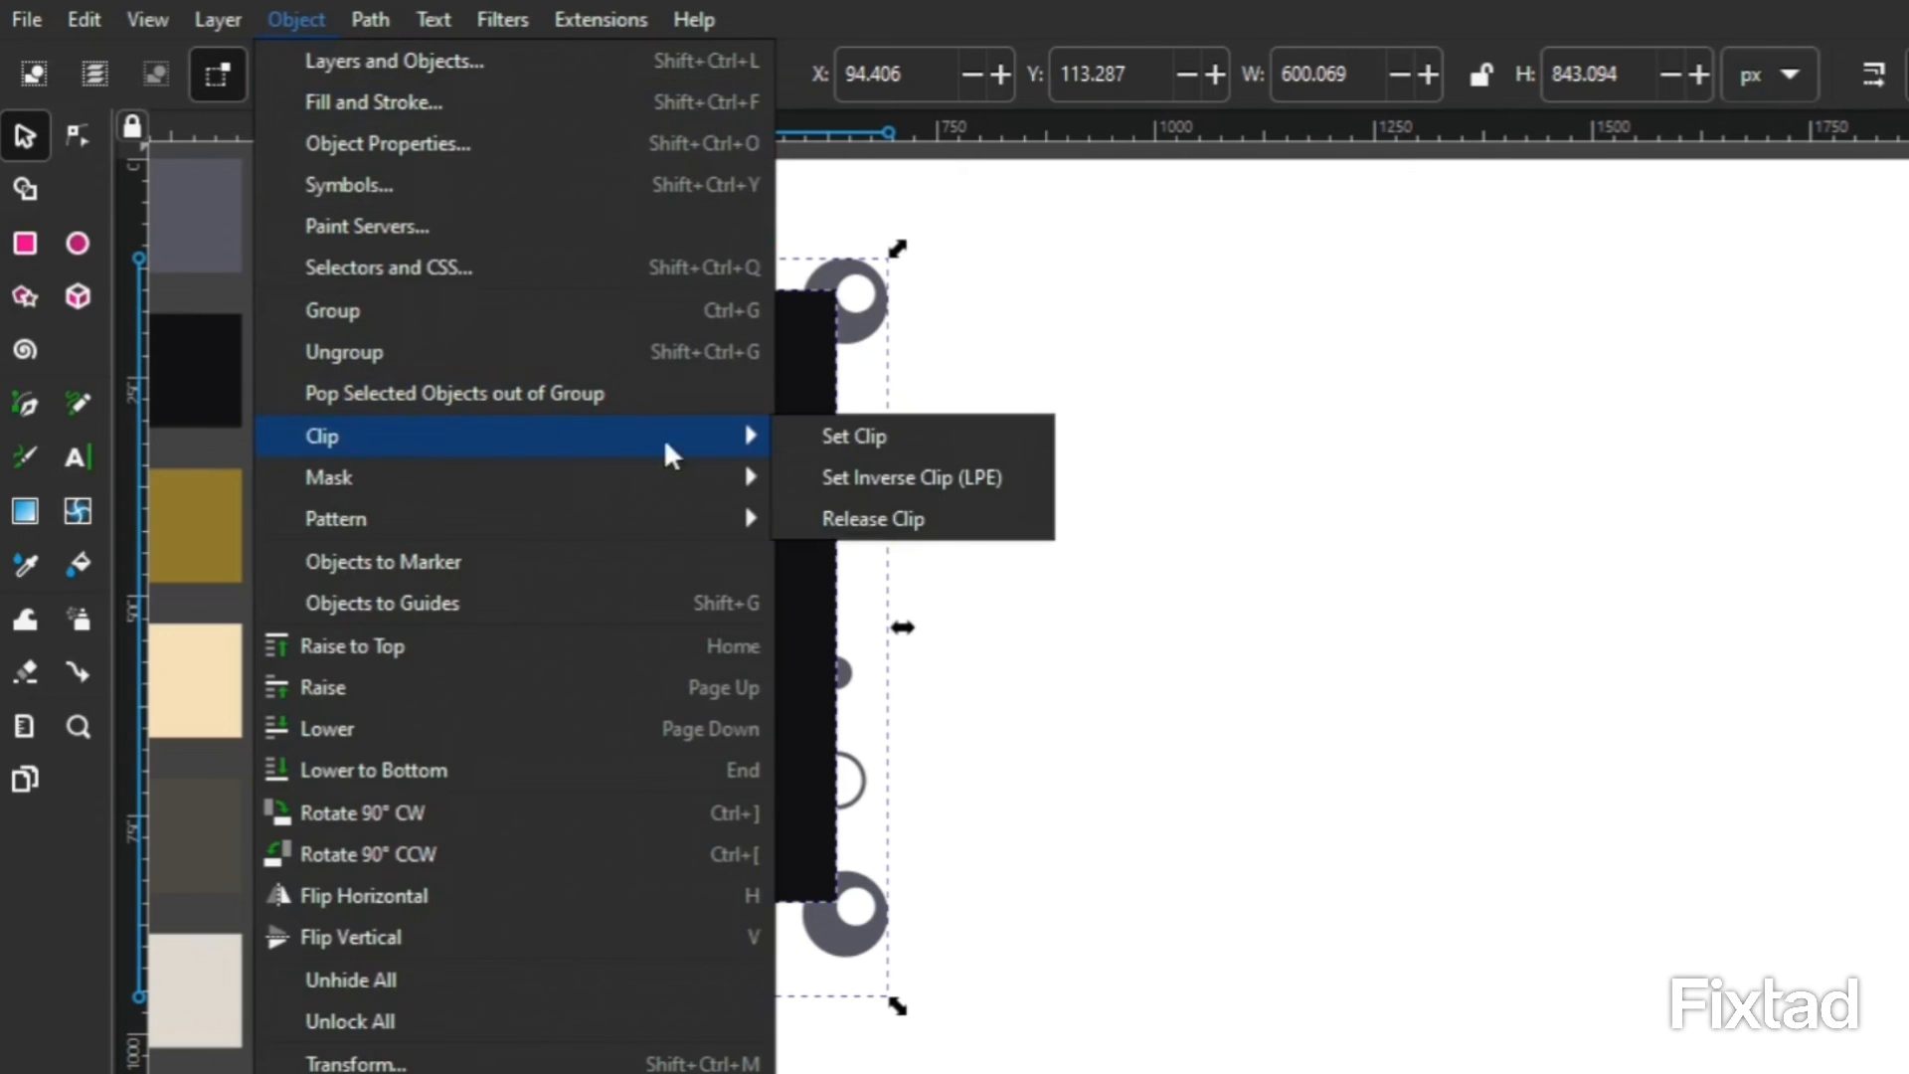
pyautogui.click(959, 437)
pyautogui.click(959, 439)
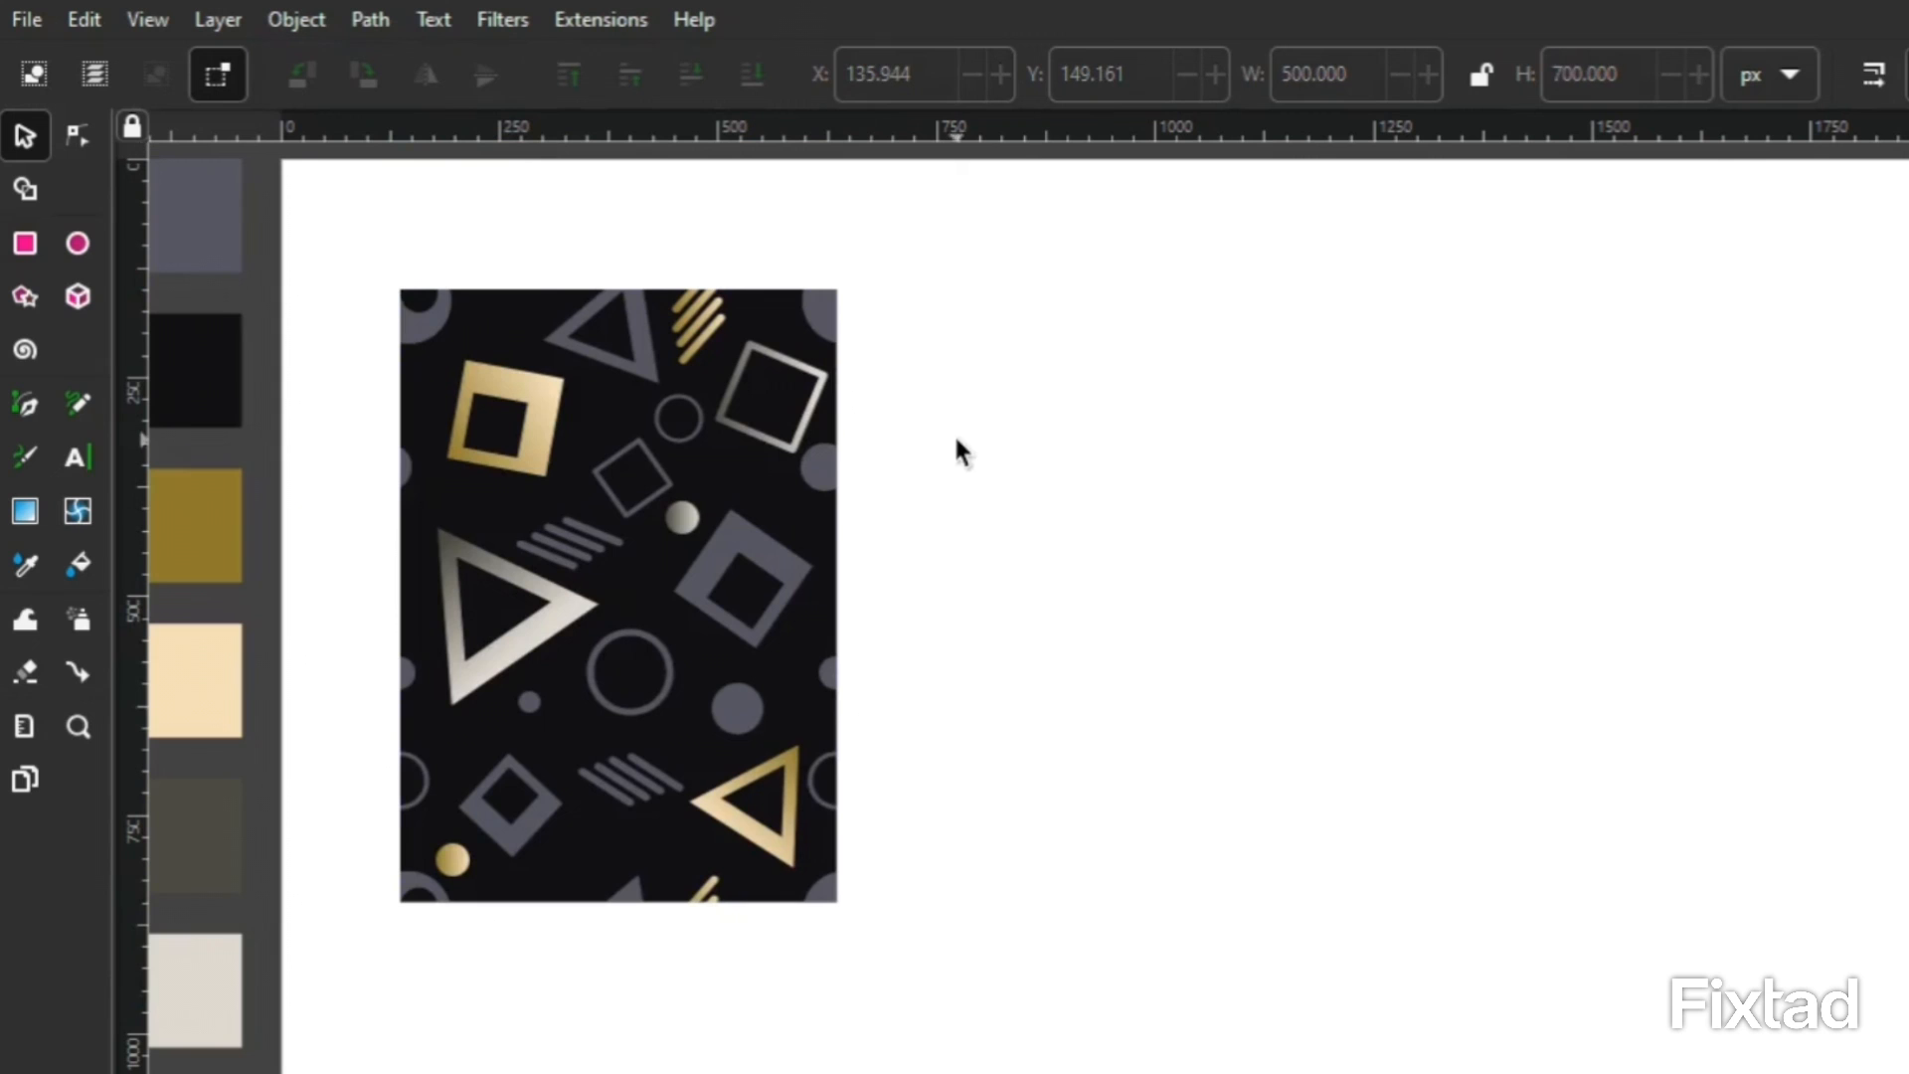
# Convert the clipped 500 by 700 px tile into a pattern fill with Objects to Pattern.
pyautogui.click(796, 438)
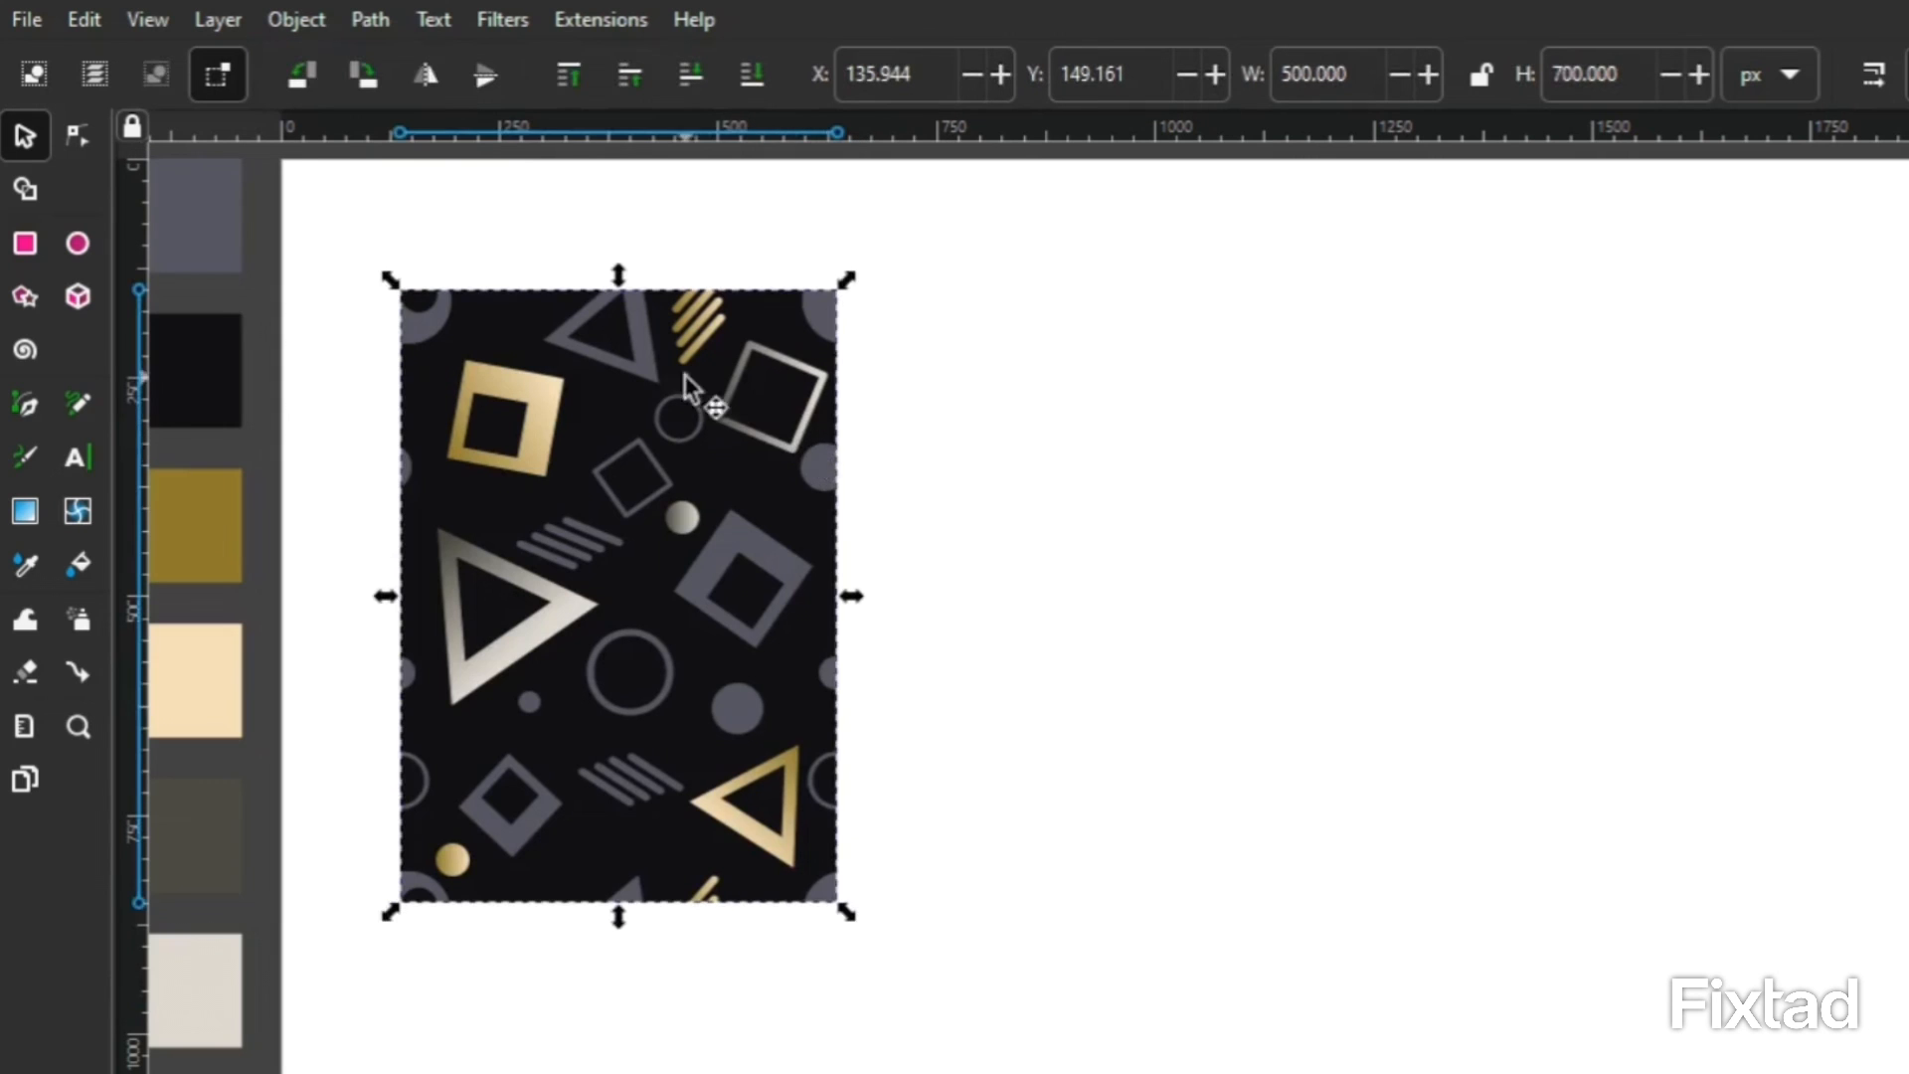
pyautogui.click(297, 20)
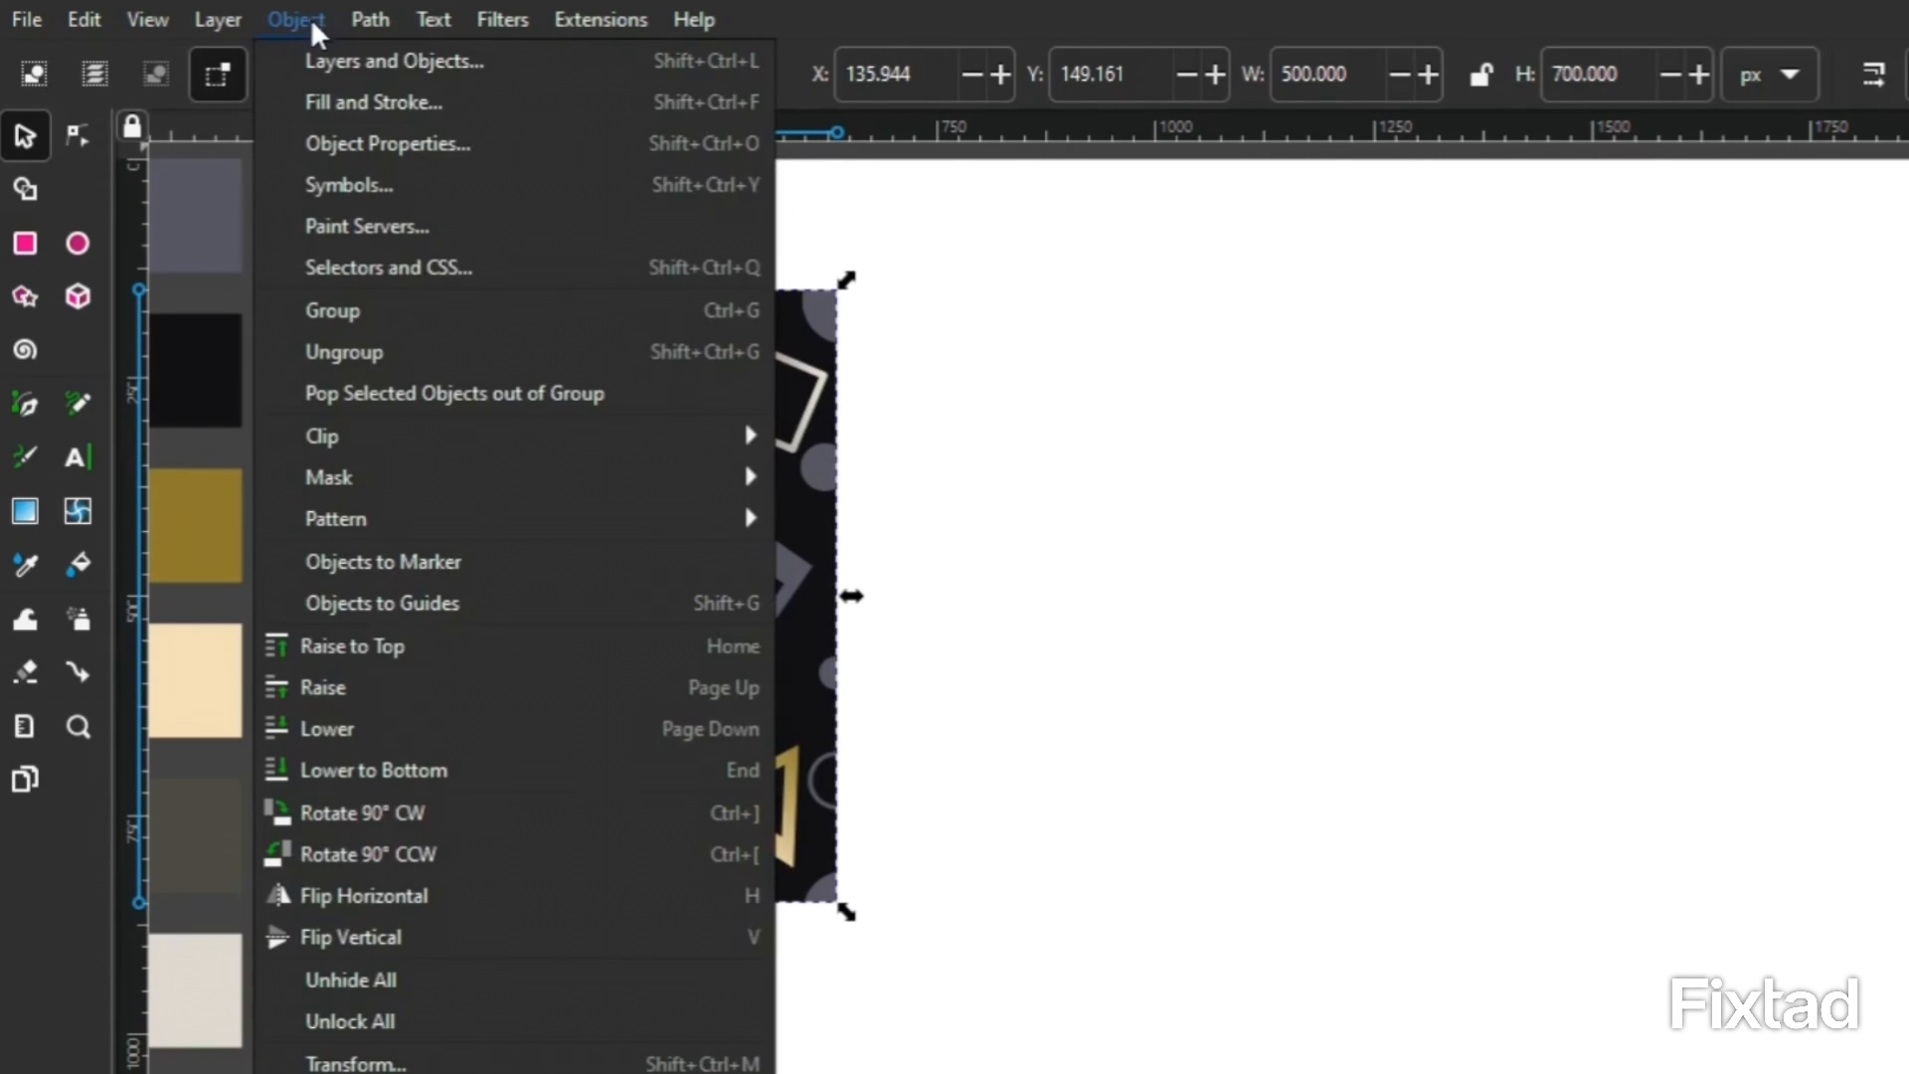
pyautogui.moveTo(445, 517)
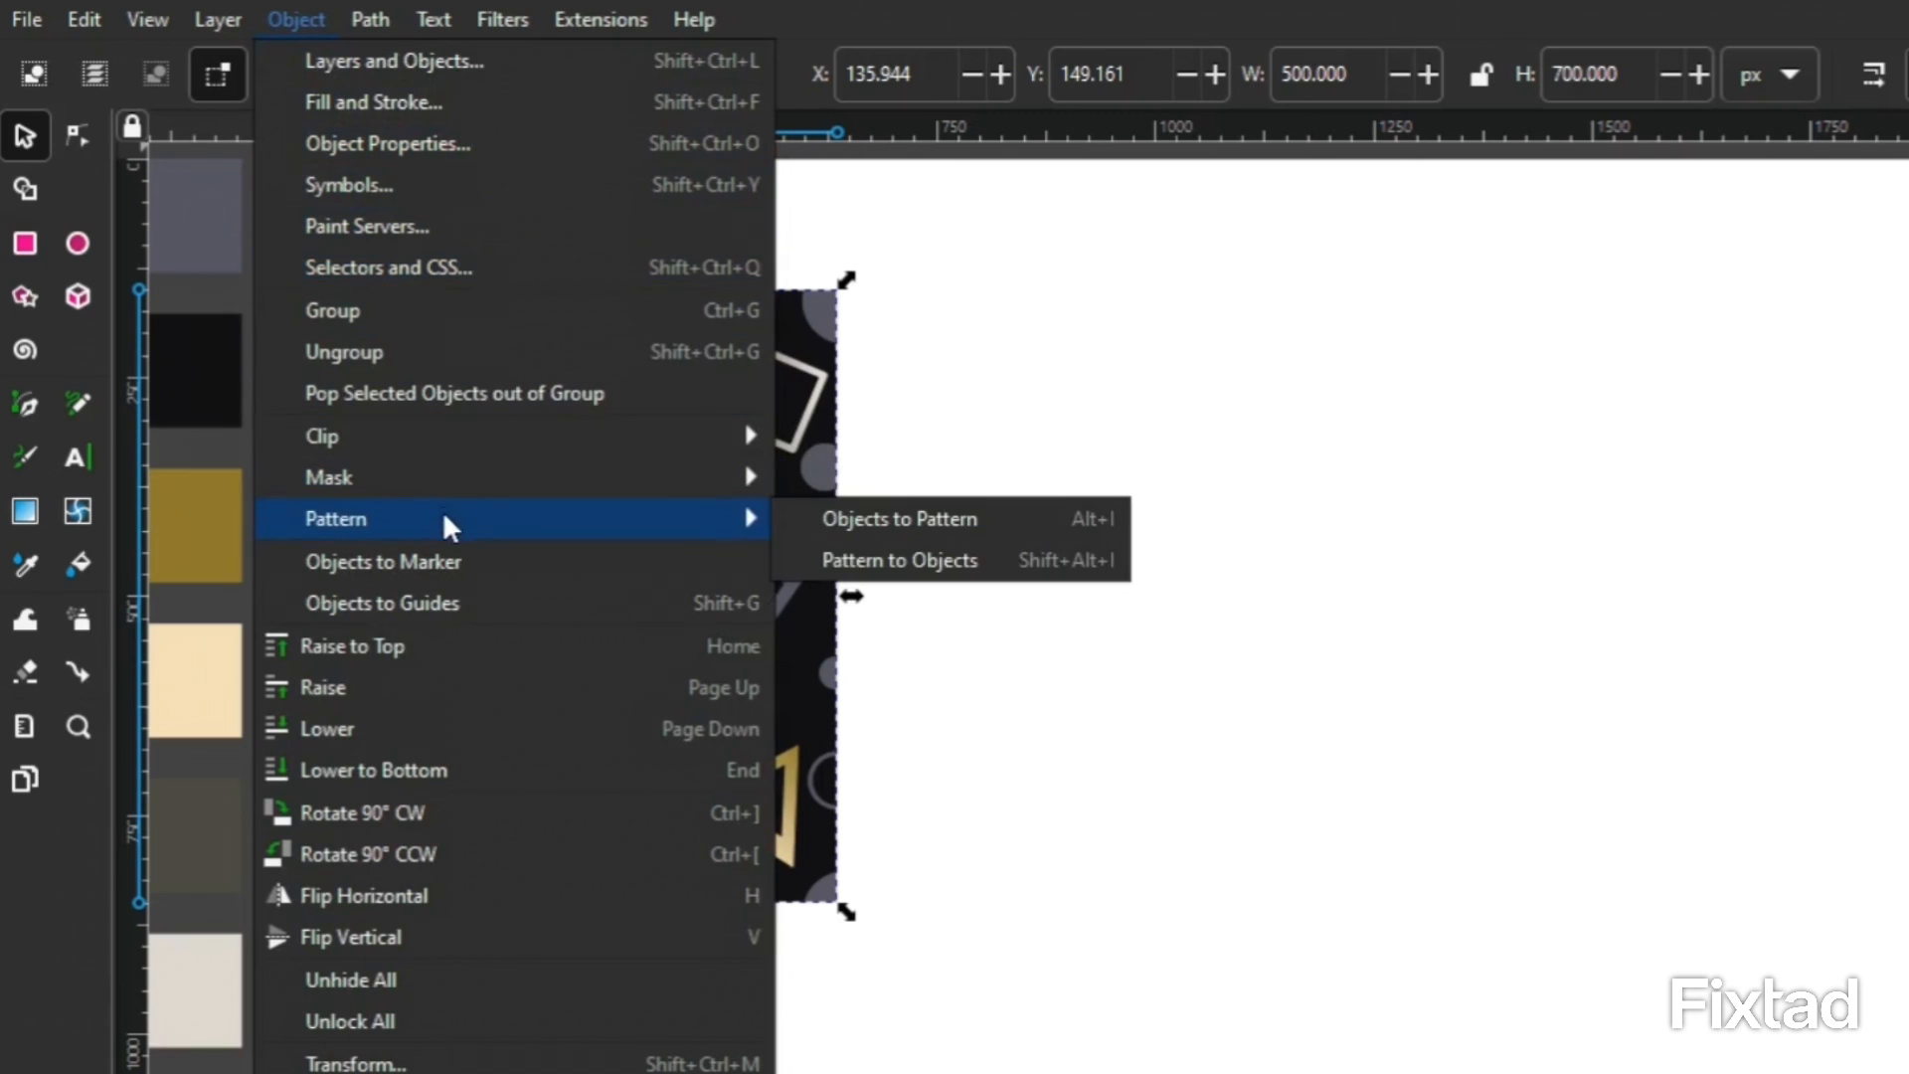
pyautogui.click(899, 537)
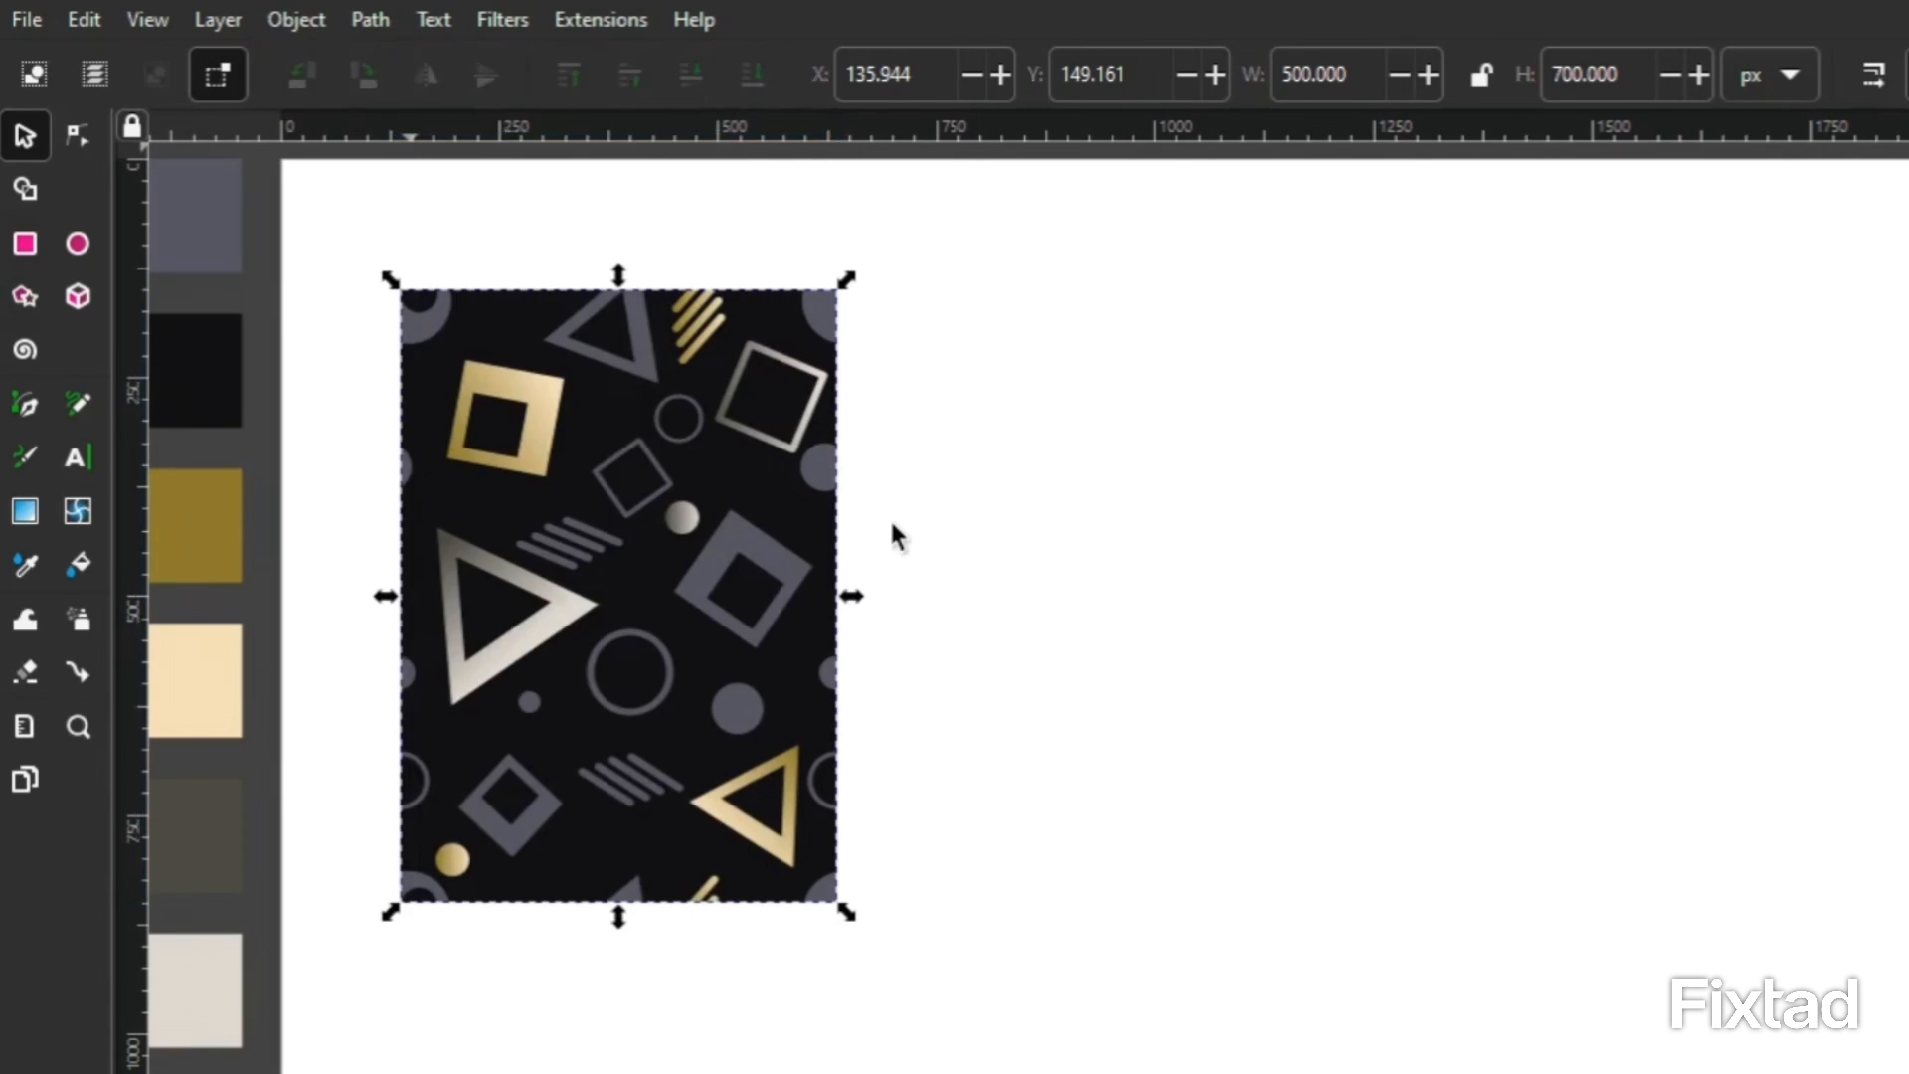
# Draw a full-height rectangle about 1093 by 1080 px beside the pattern tile, reaching the page's right edge.
pyautogui.click(891, 537)
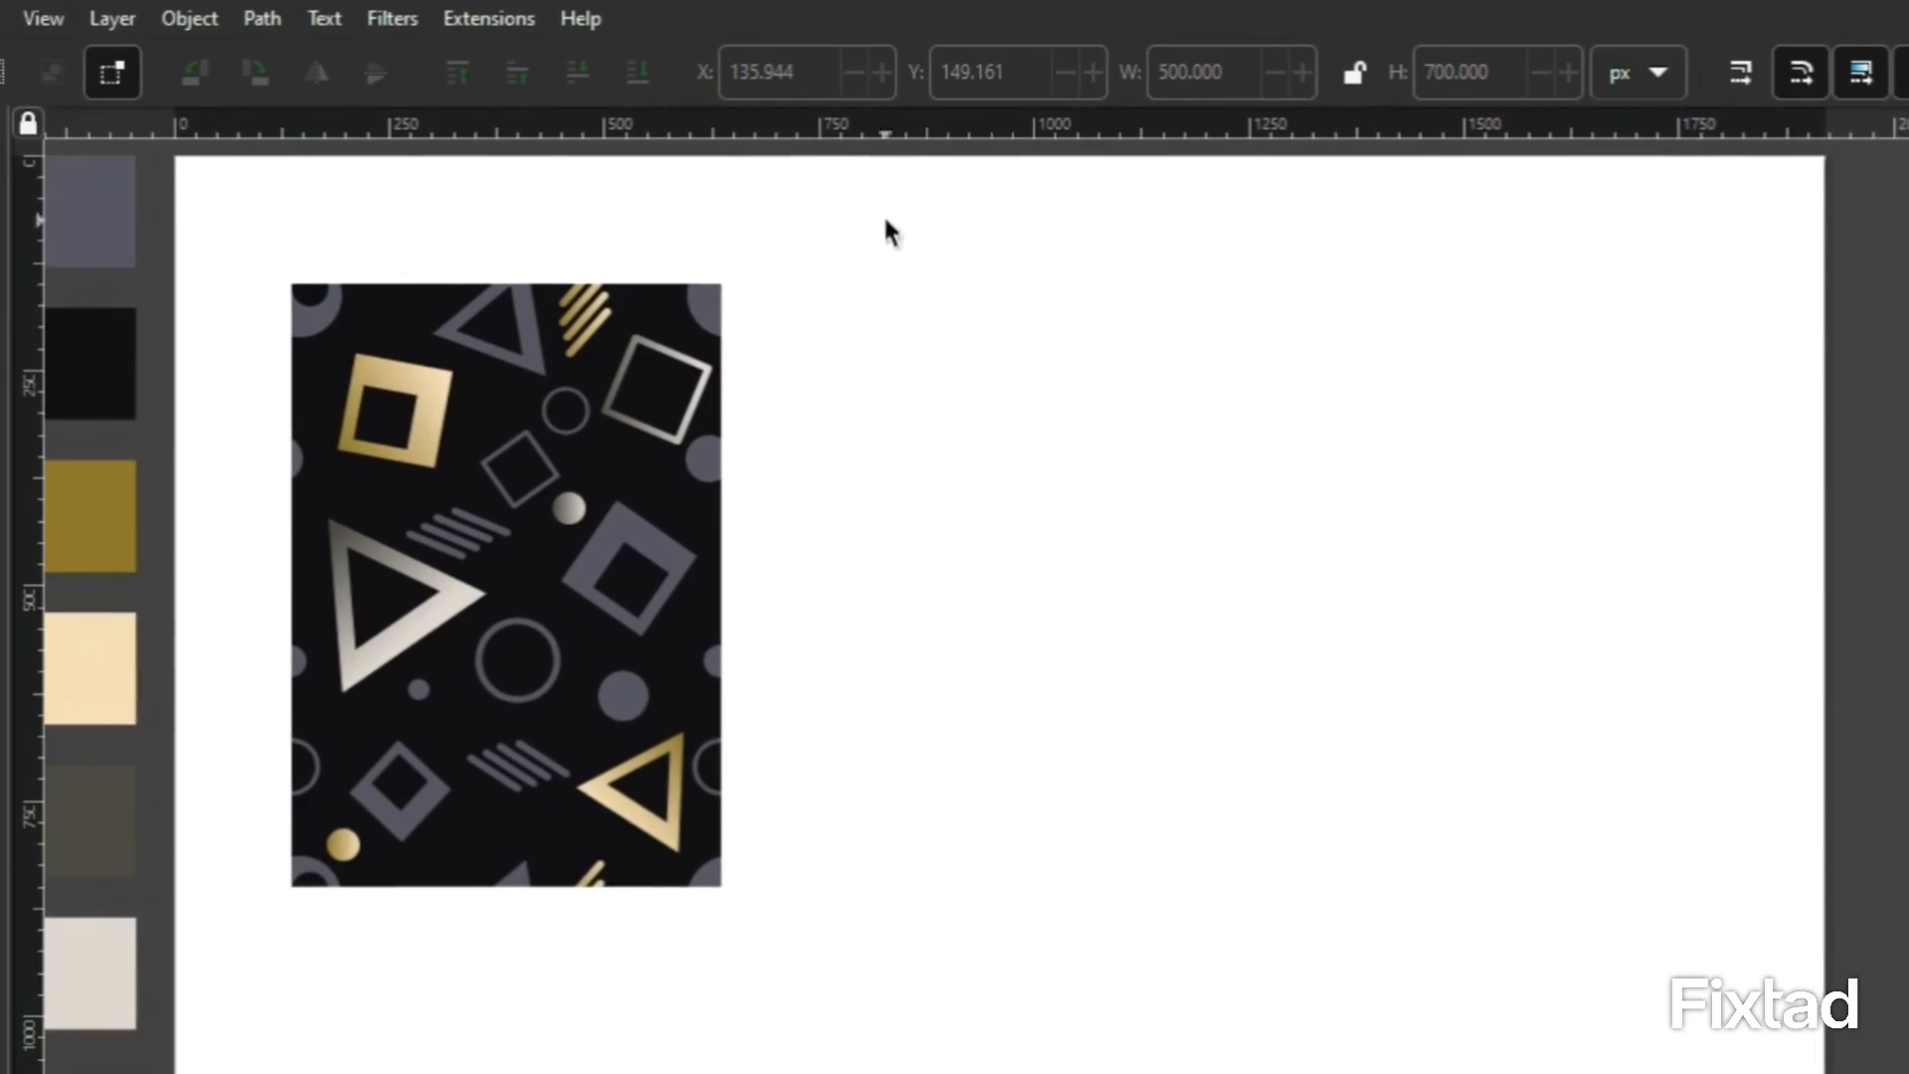
pyautogui.click(24, 240)
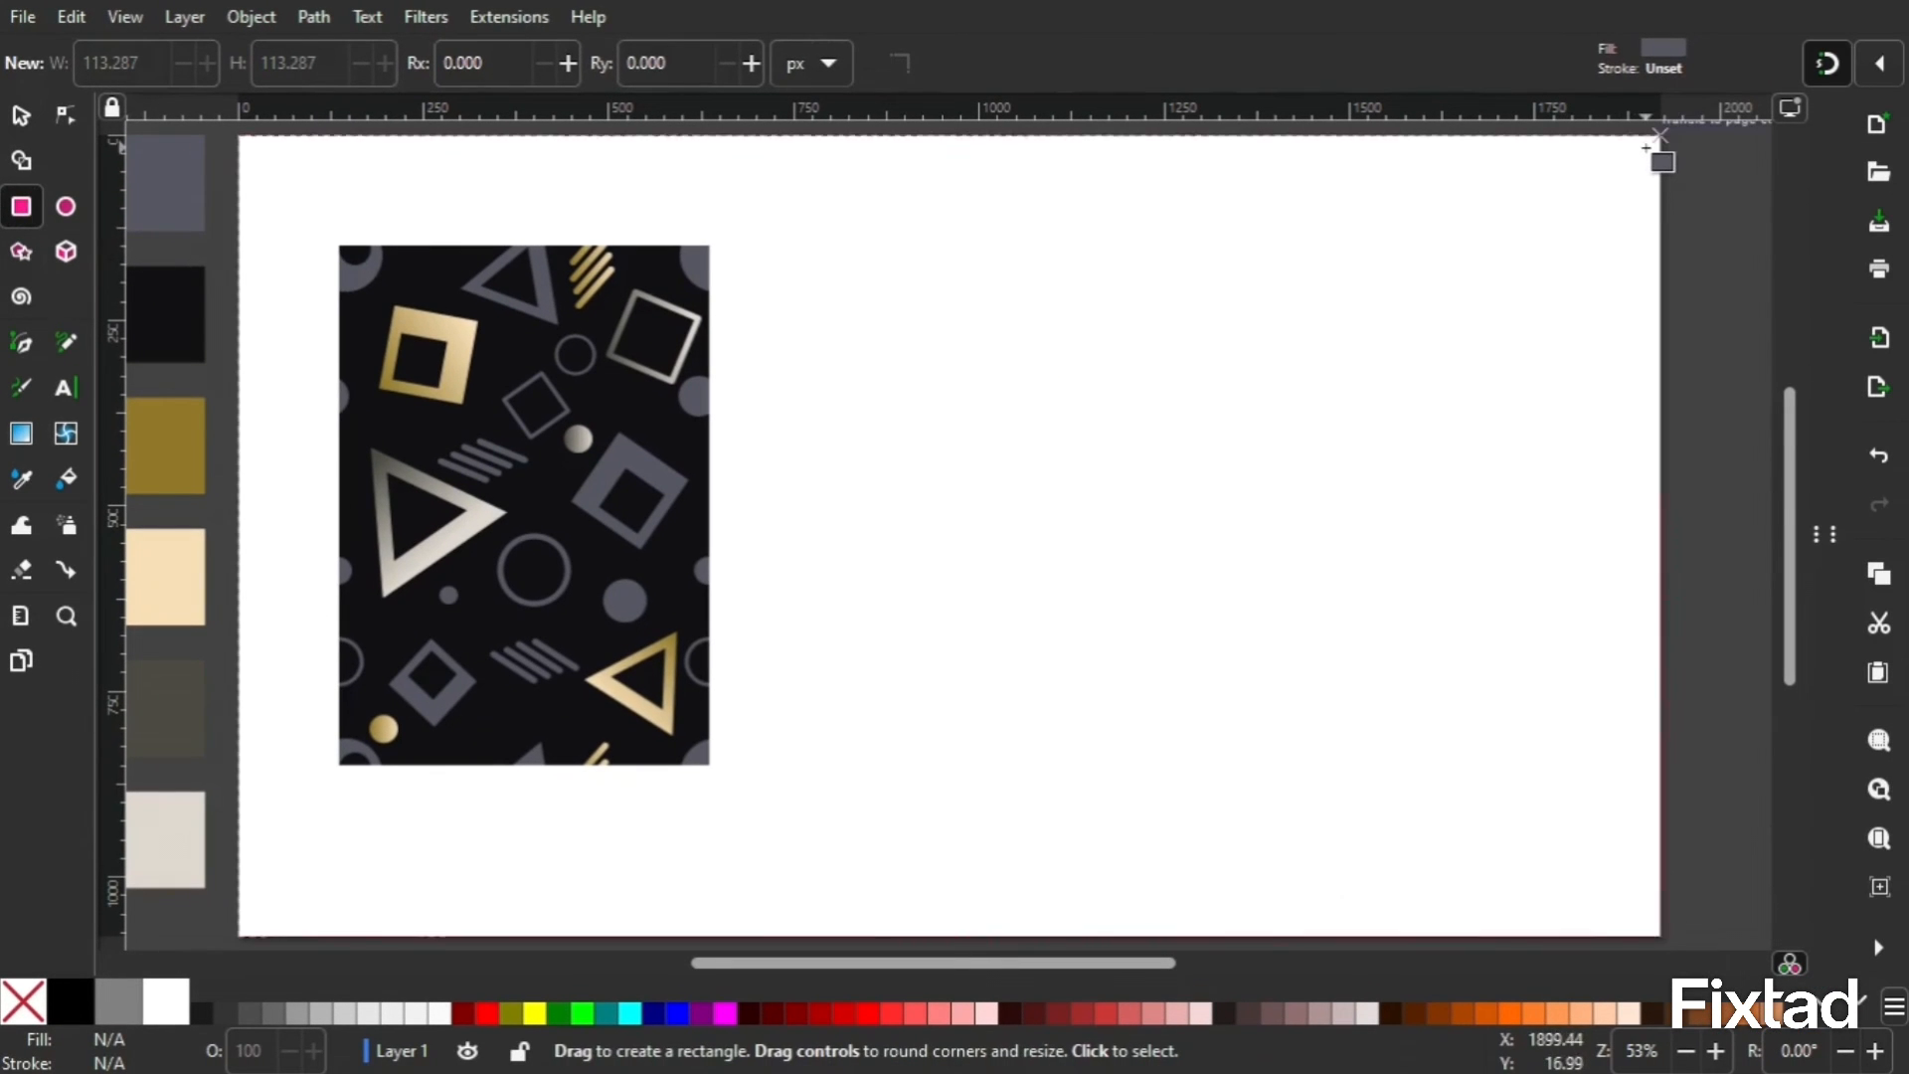
pyautogui.moveTo(1659, 137); pyautogui.dragTo(850, 936)
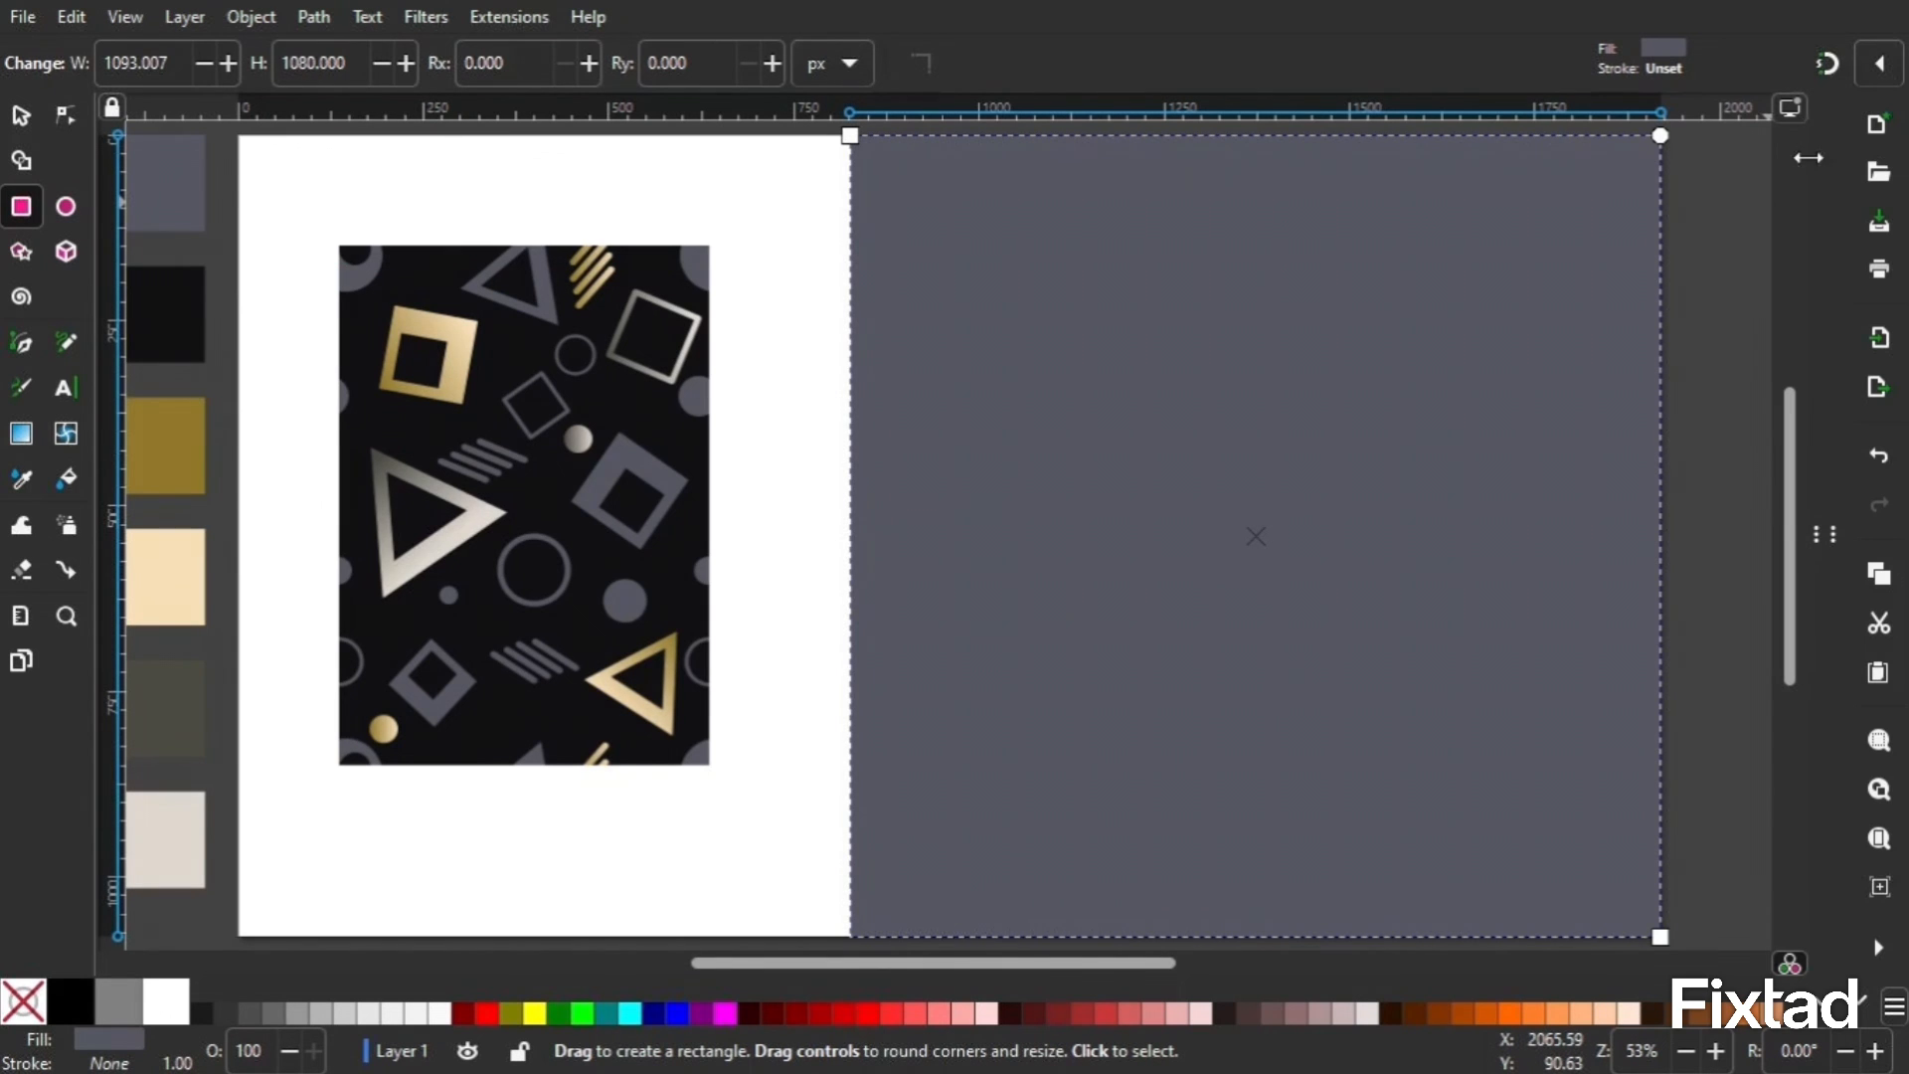
# Fill the large rectangle with the newly created geometric pattern, then deselect it.
pyautogui.hotkey('ctrl', 'shift', 'f')
pyautogui.click(1643, 236)
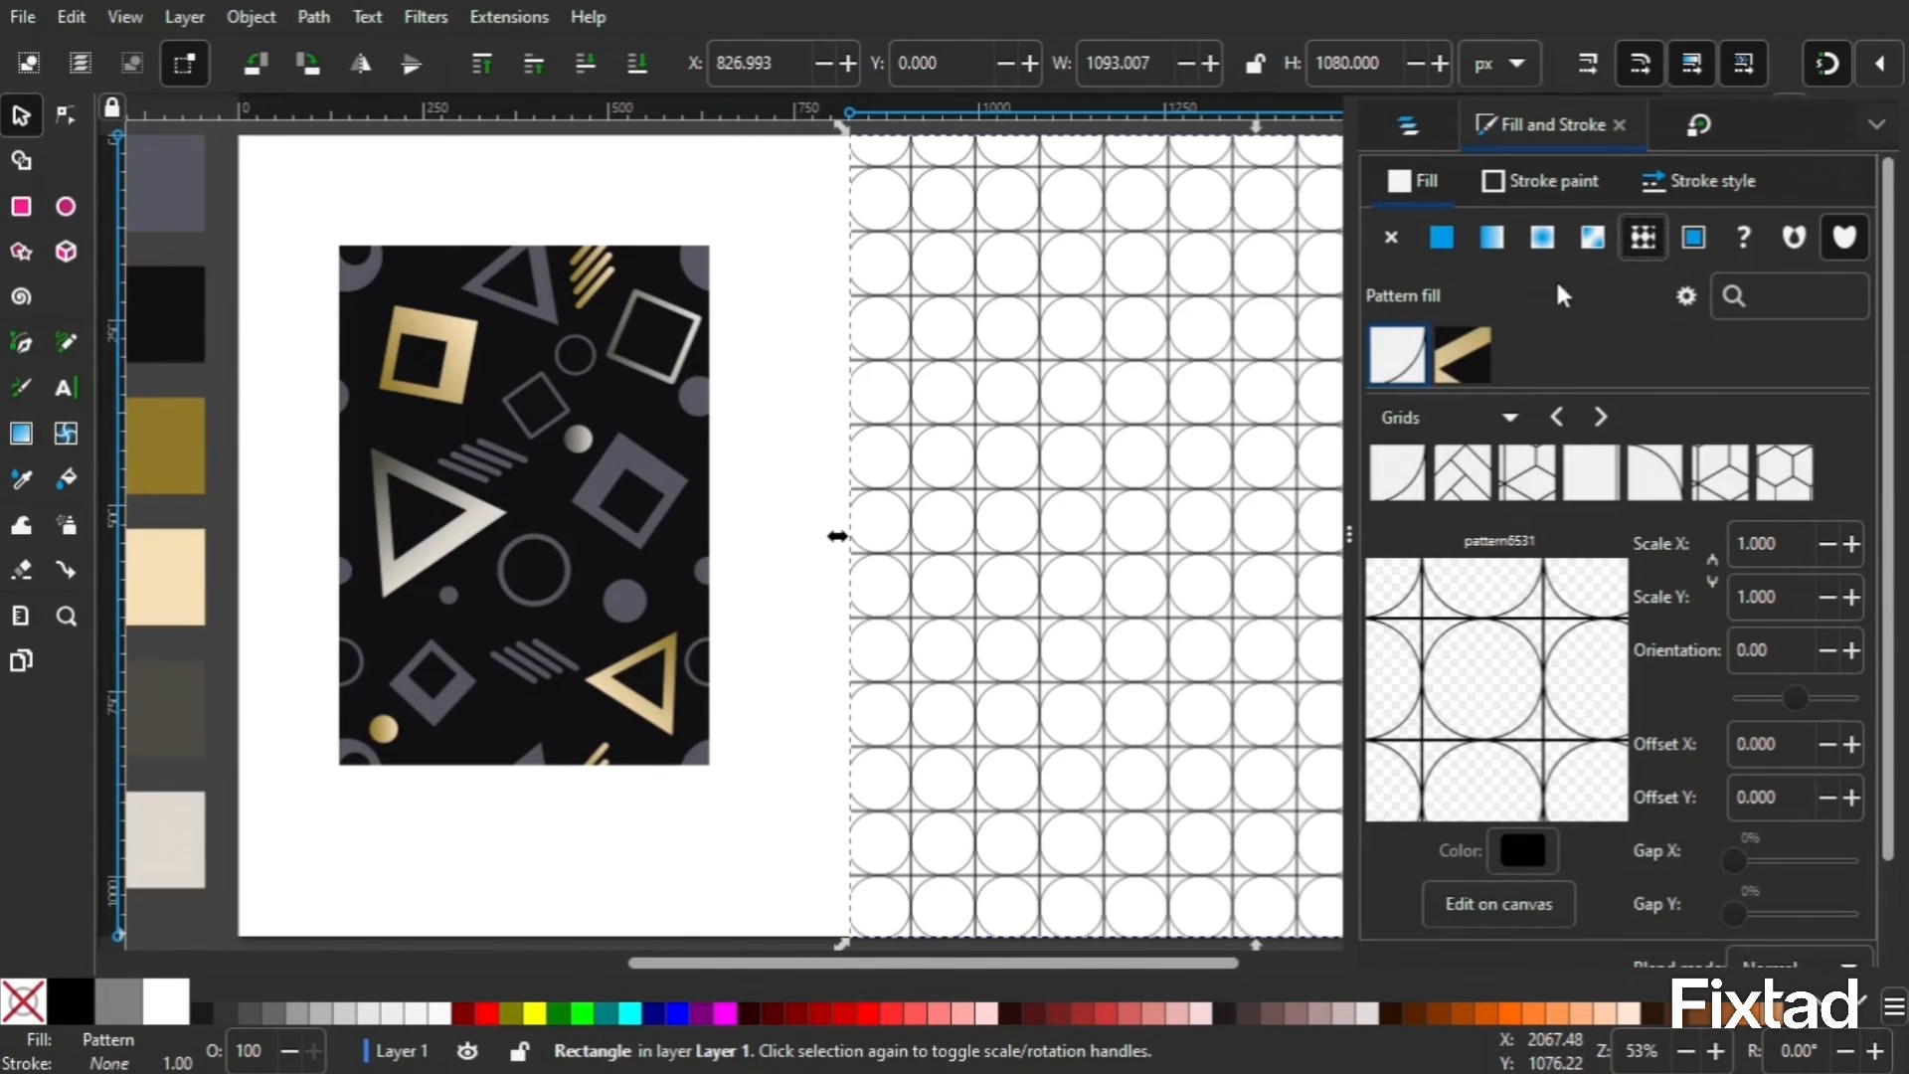
pyautogui.click(1461, 353)
pyautogui.press('r')
pyautogui.hotkey('ctrl', 'shift', 'f')
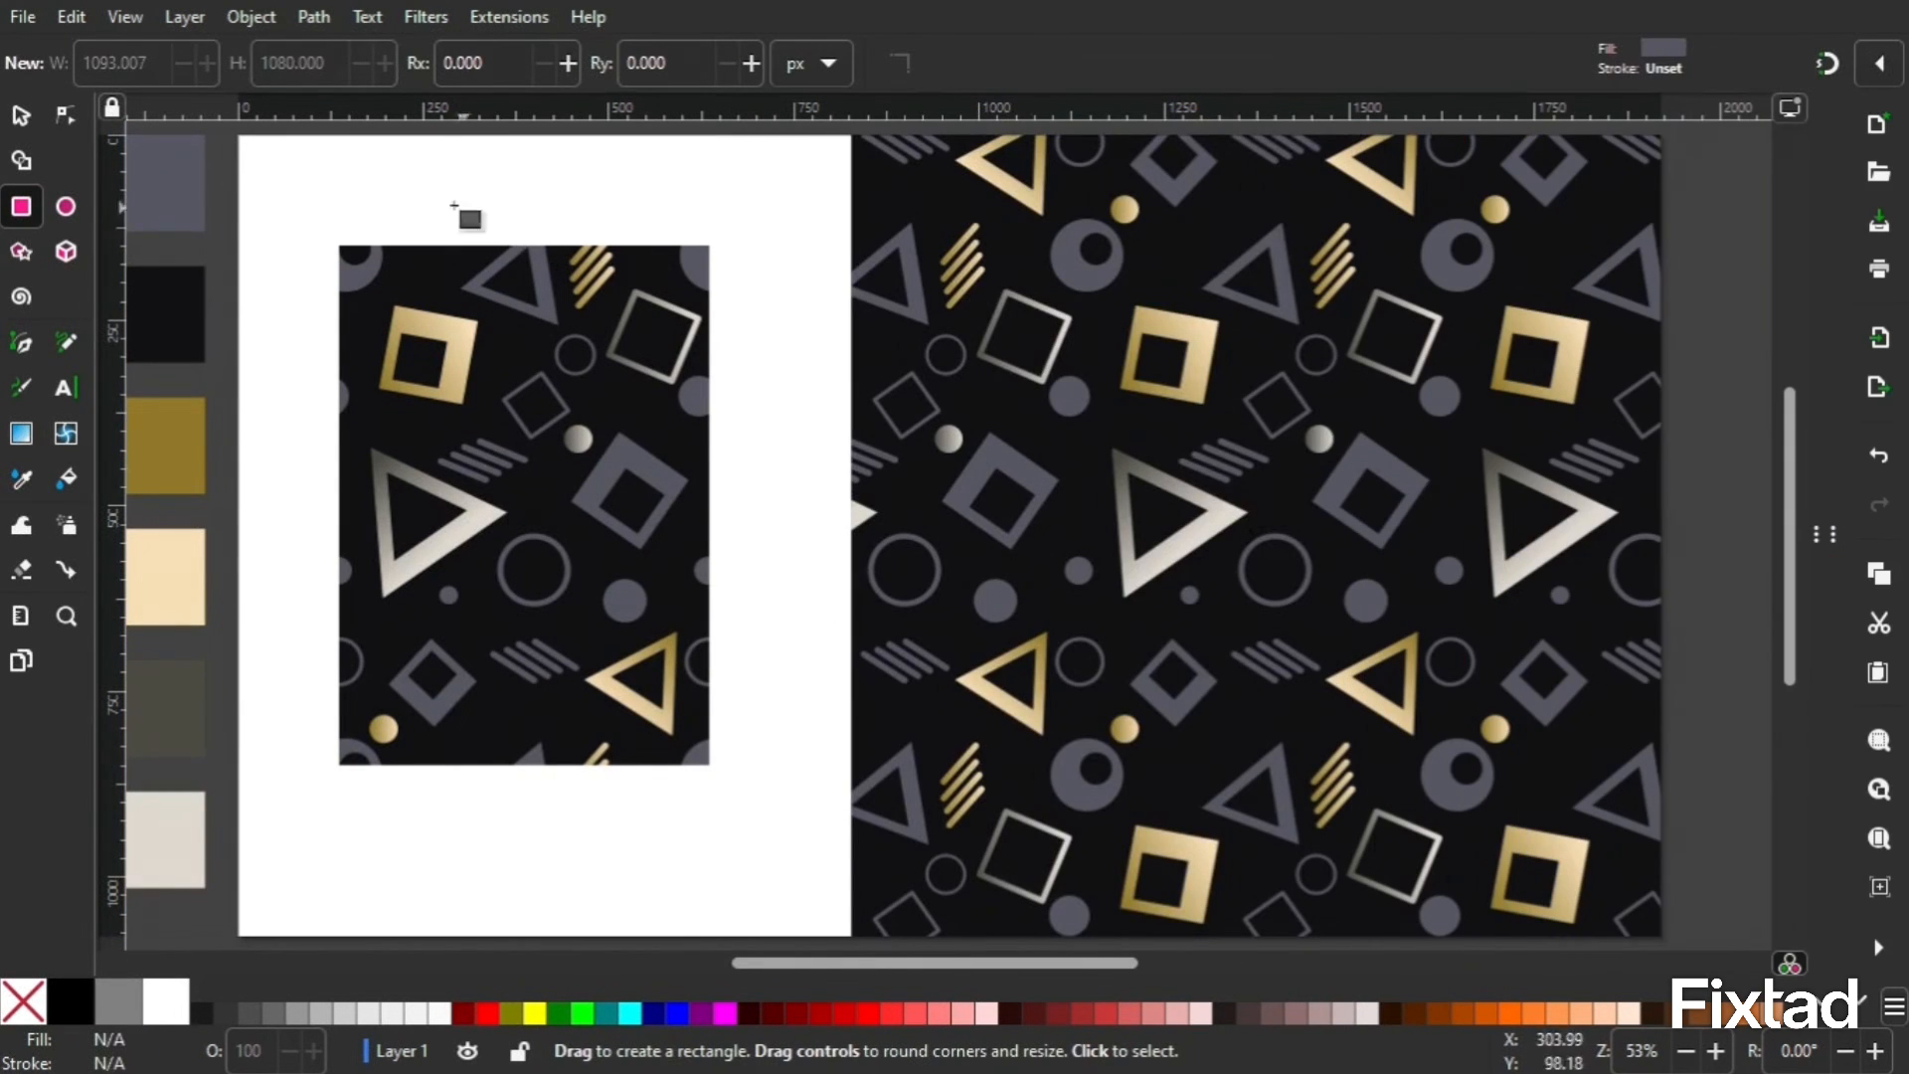
pyautogui.click(20, 116)
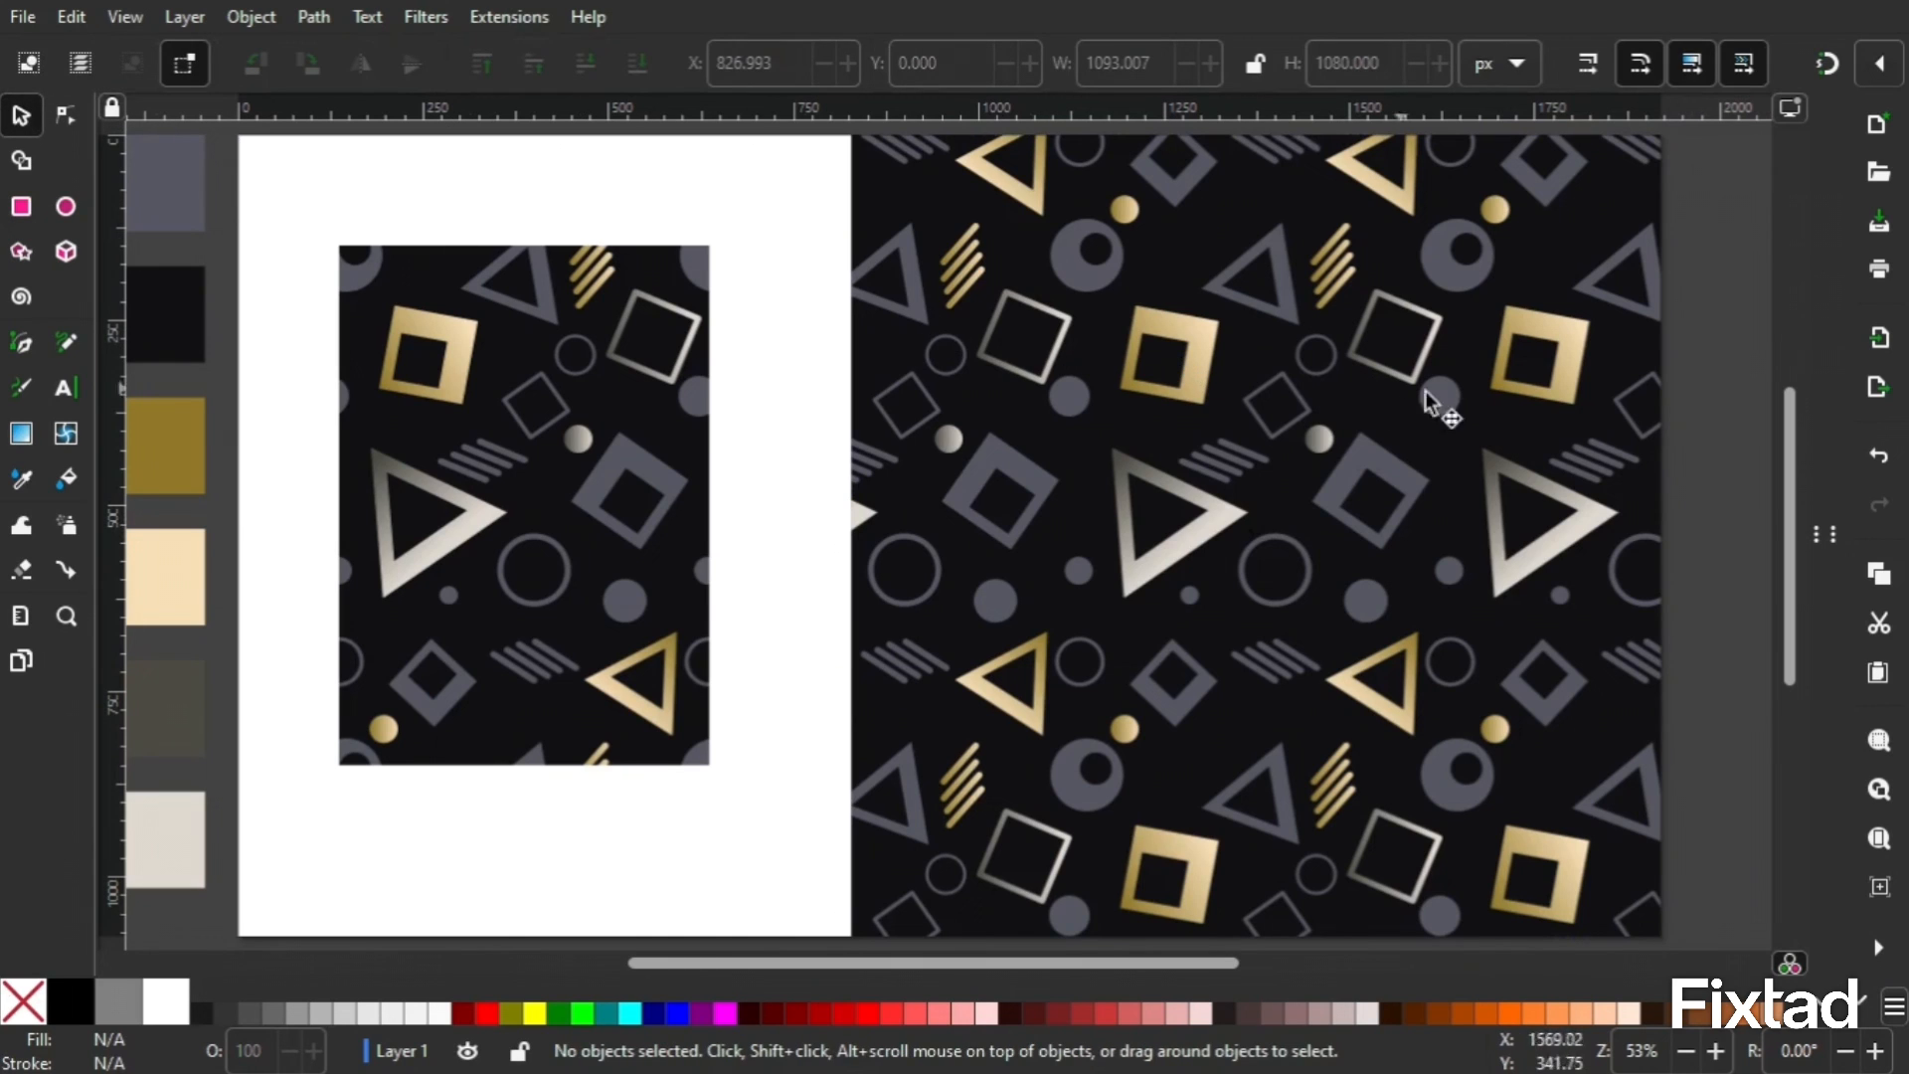